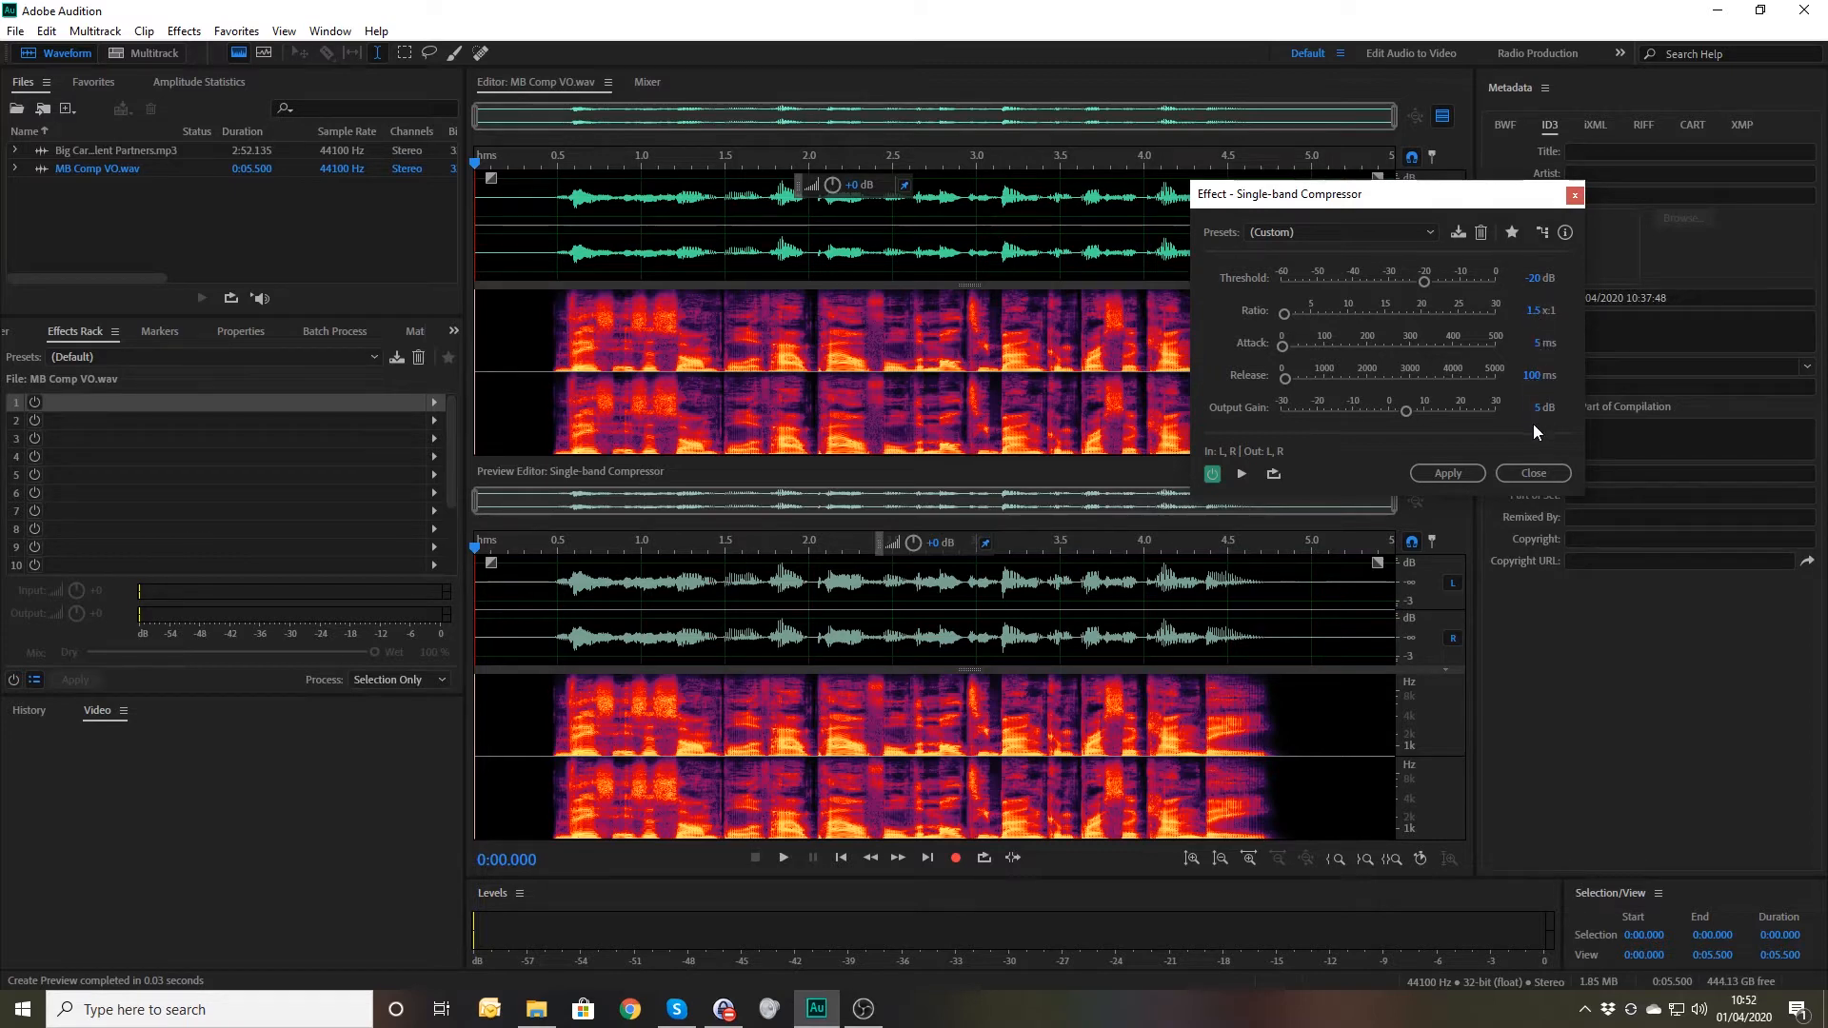
- Close the Single-band Compressor effect and play the unprocessed MB Comp VO.wav voice-over from near its start
left_click(1540, 478)
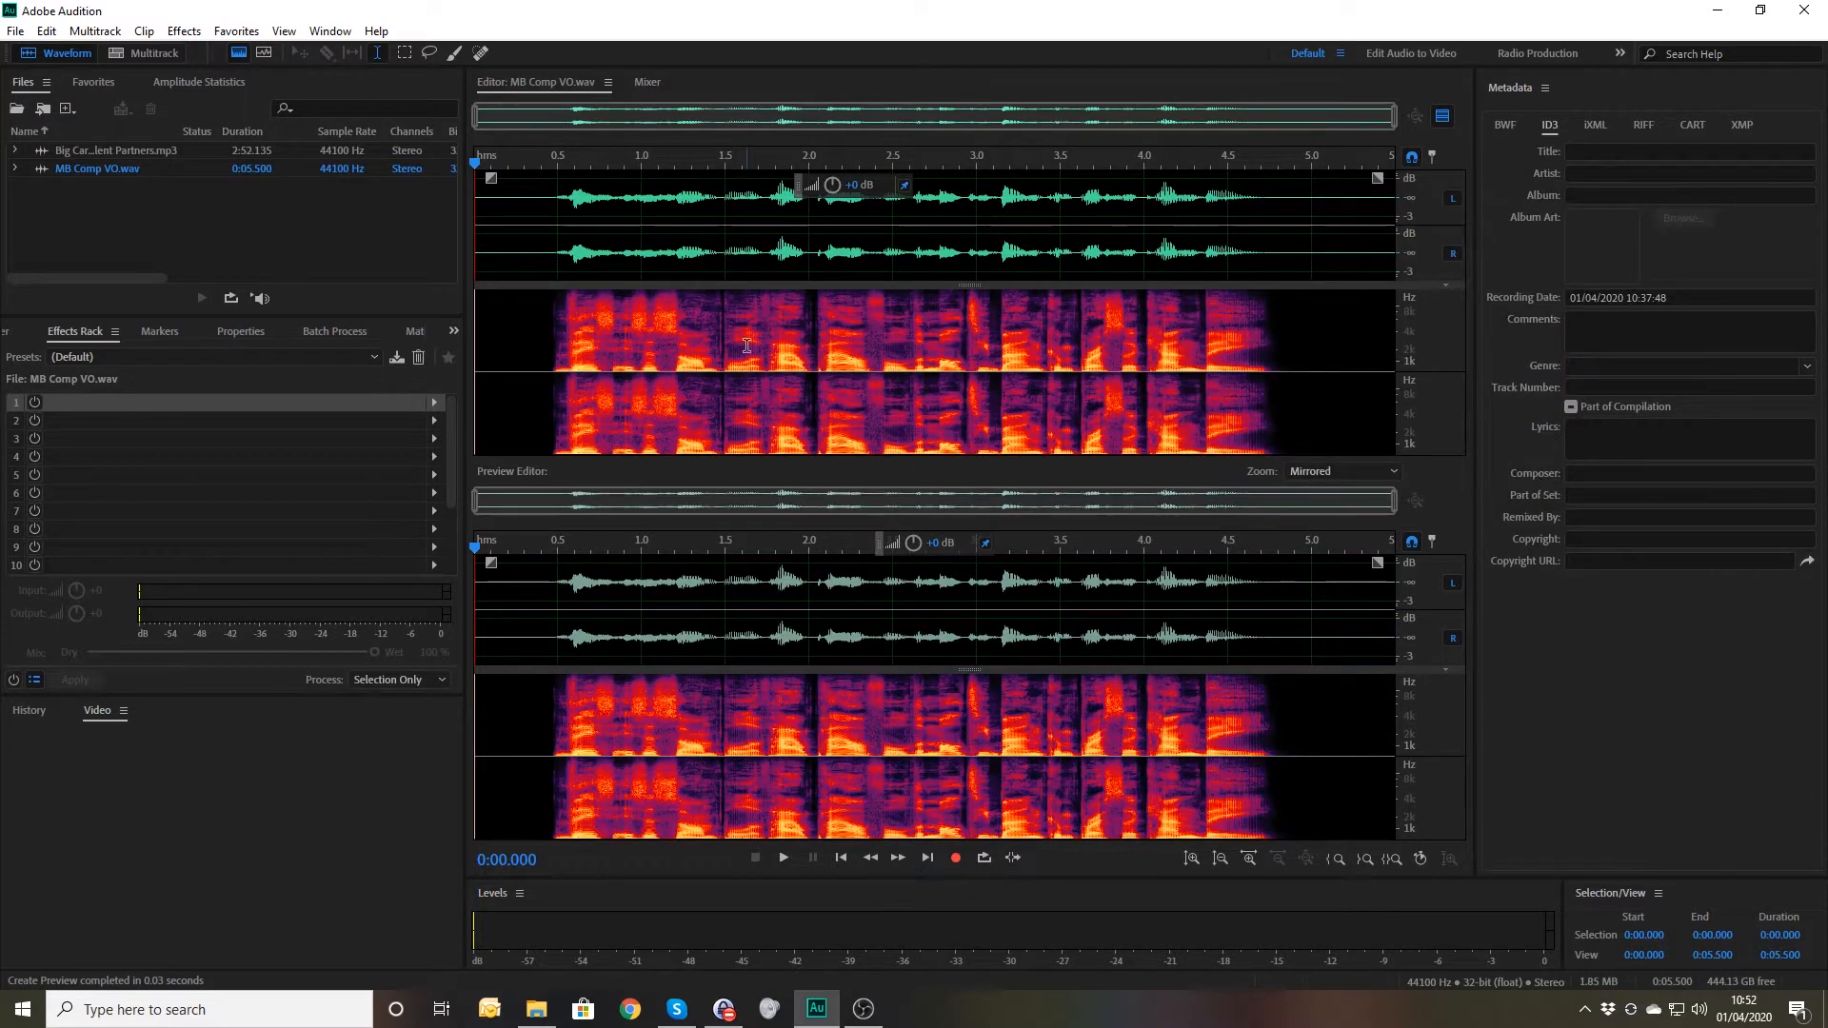
left_click(496, 300)
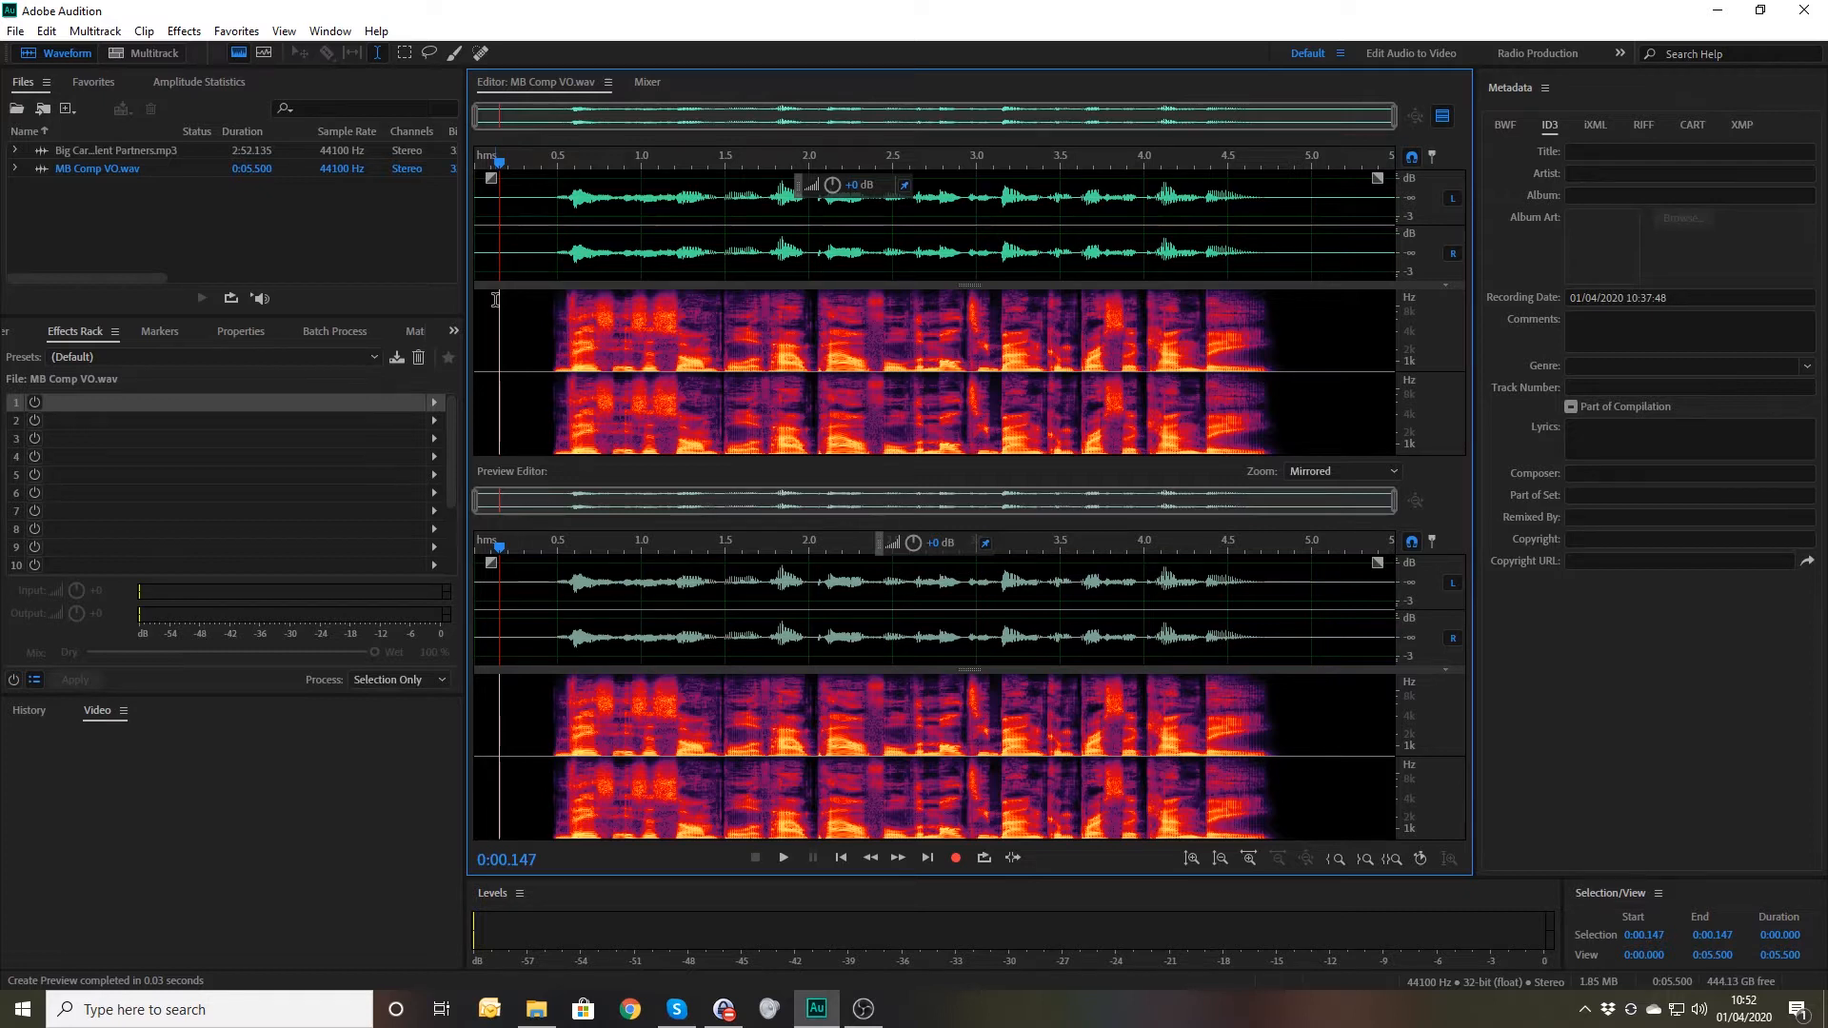
key("space")
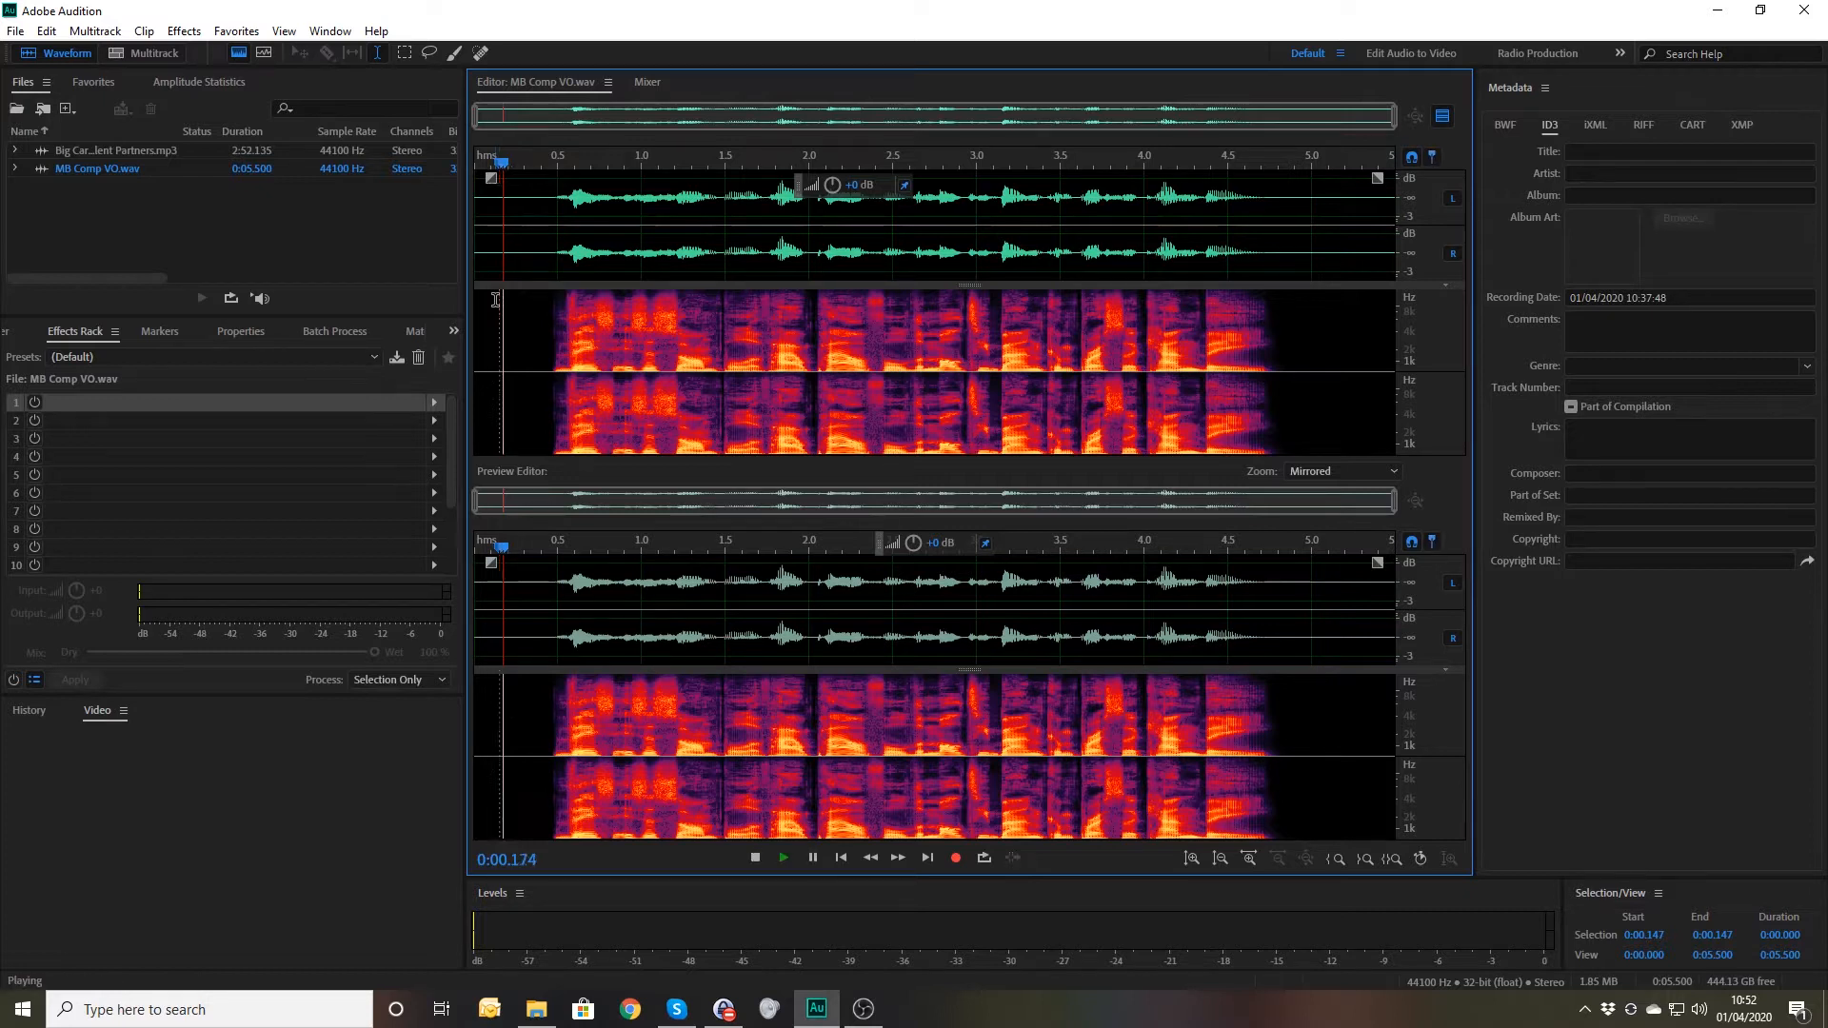
- Add a Multiband Compressor to the first slot of the effects rack and move its window clear of the waveforms
left_click(434, 403)
mouse_move(579, 483)
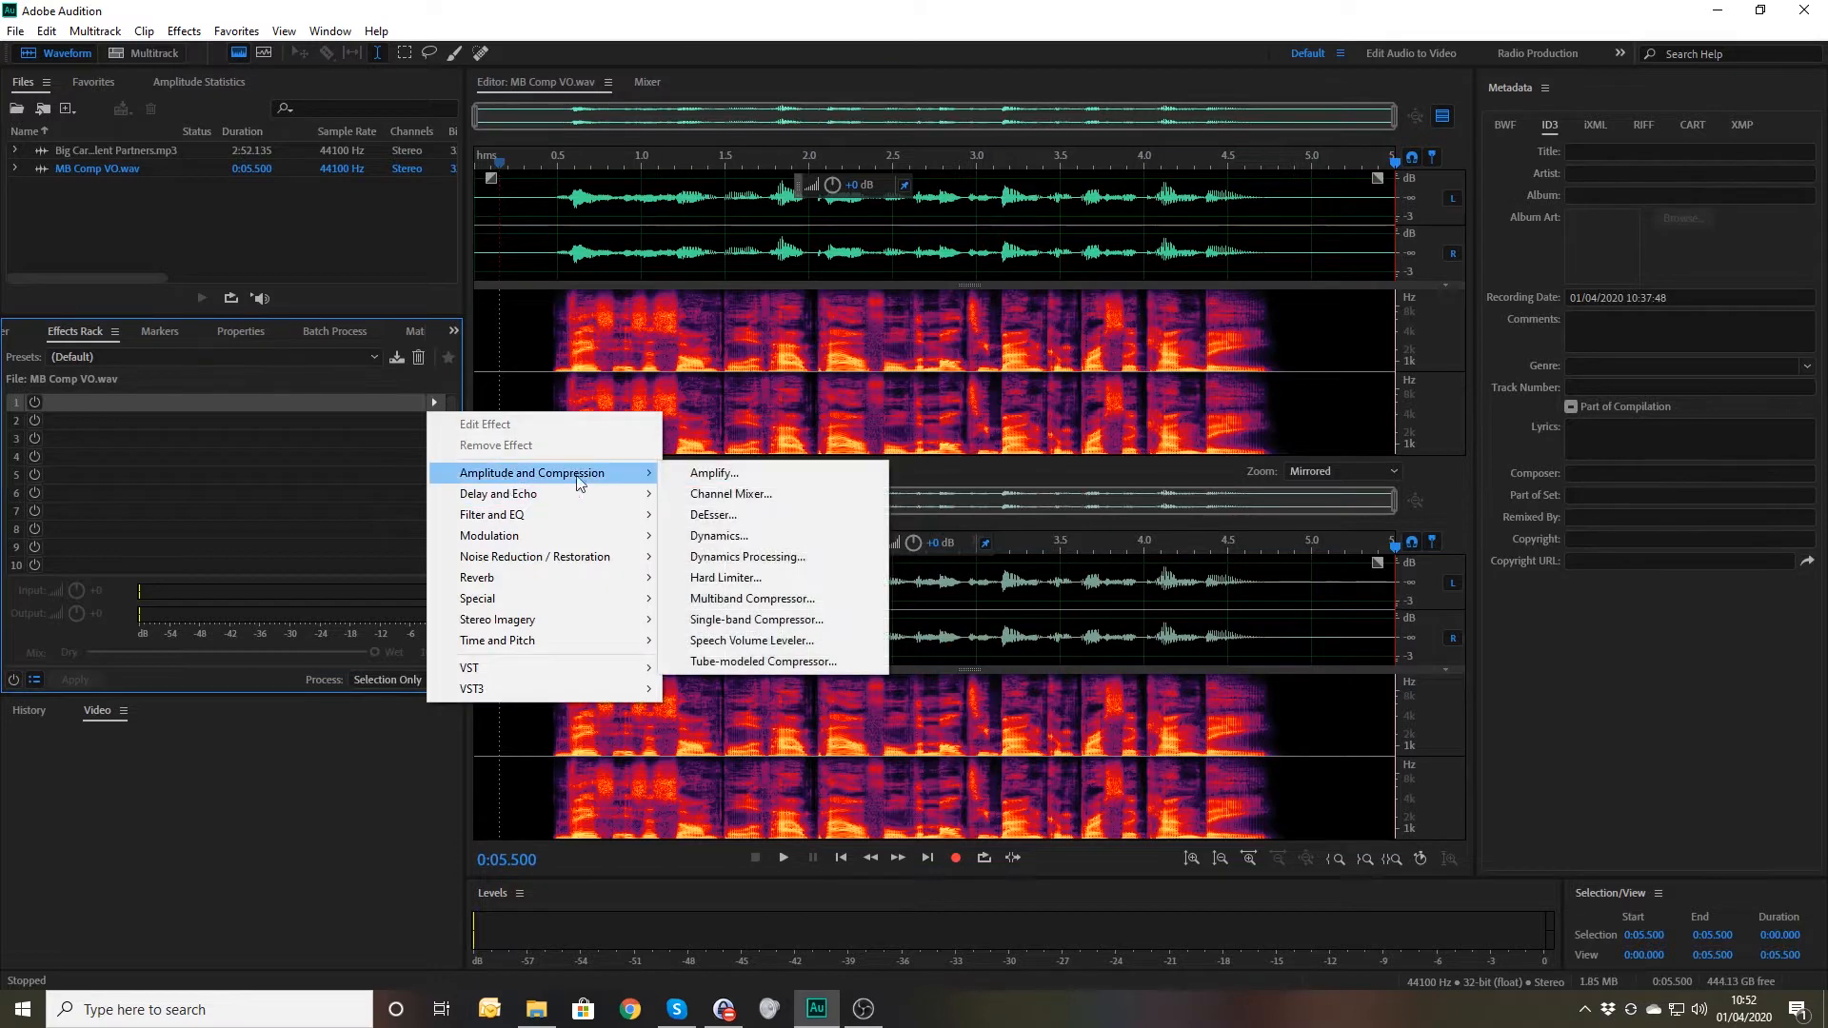
left_click(761, 599)
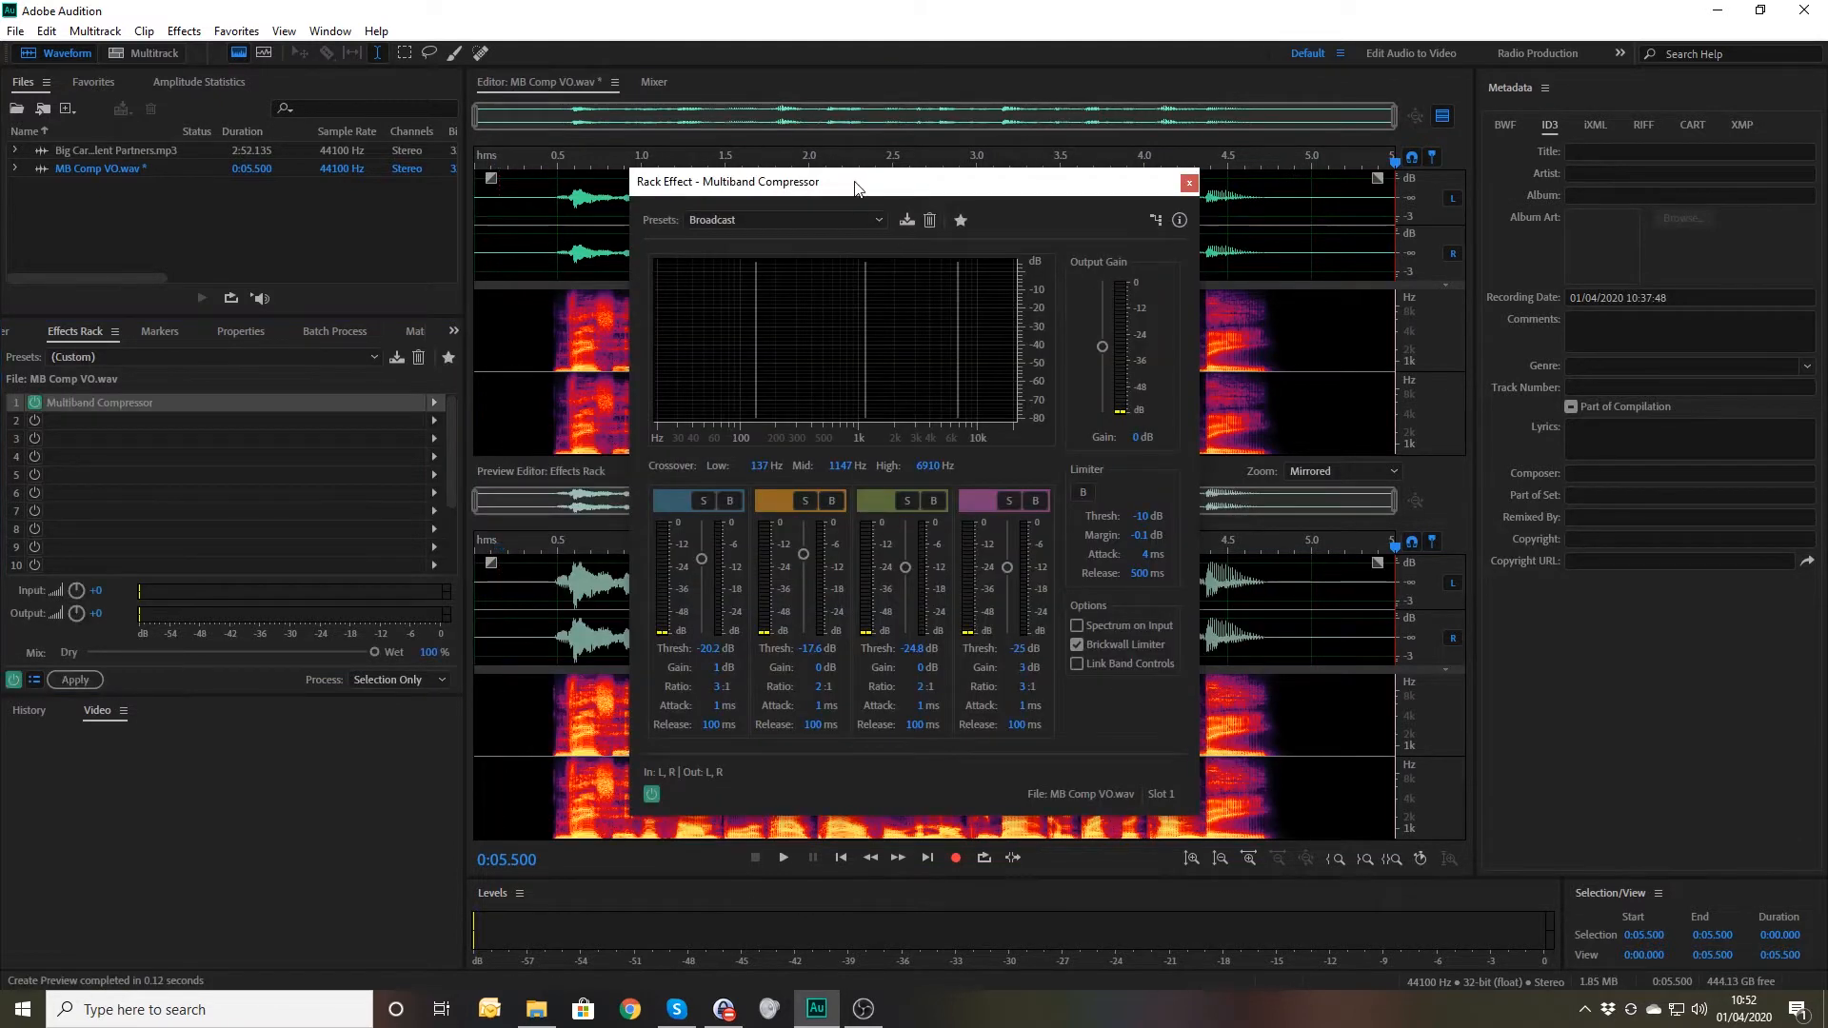
left_click_drag(854, 187, 1393, 108)
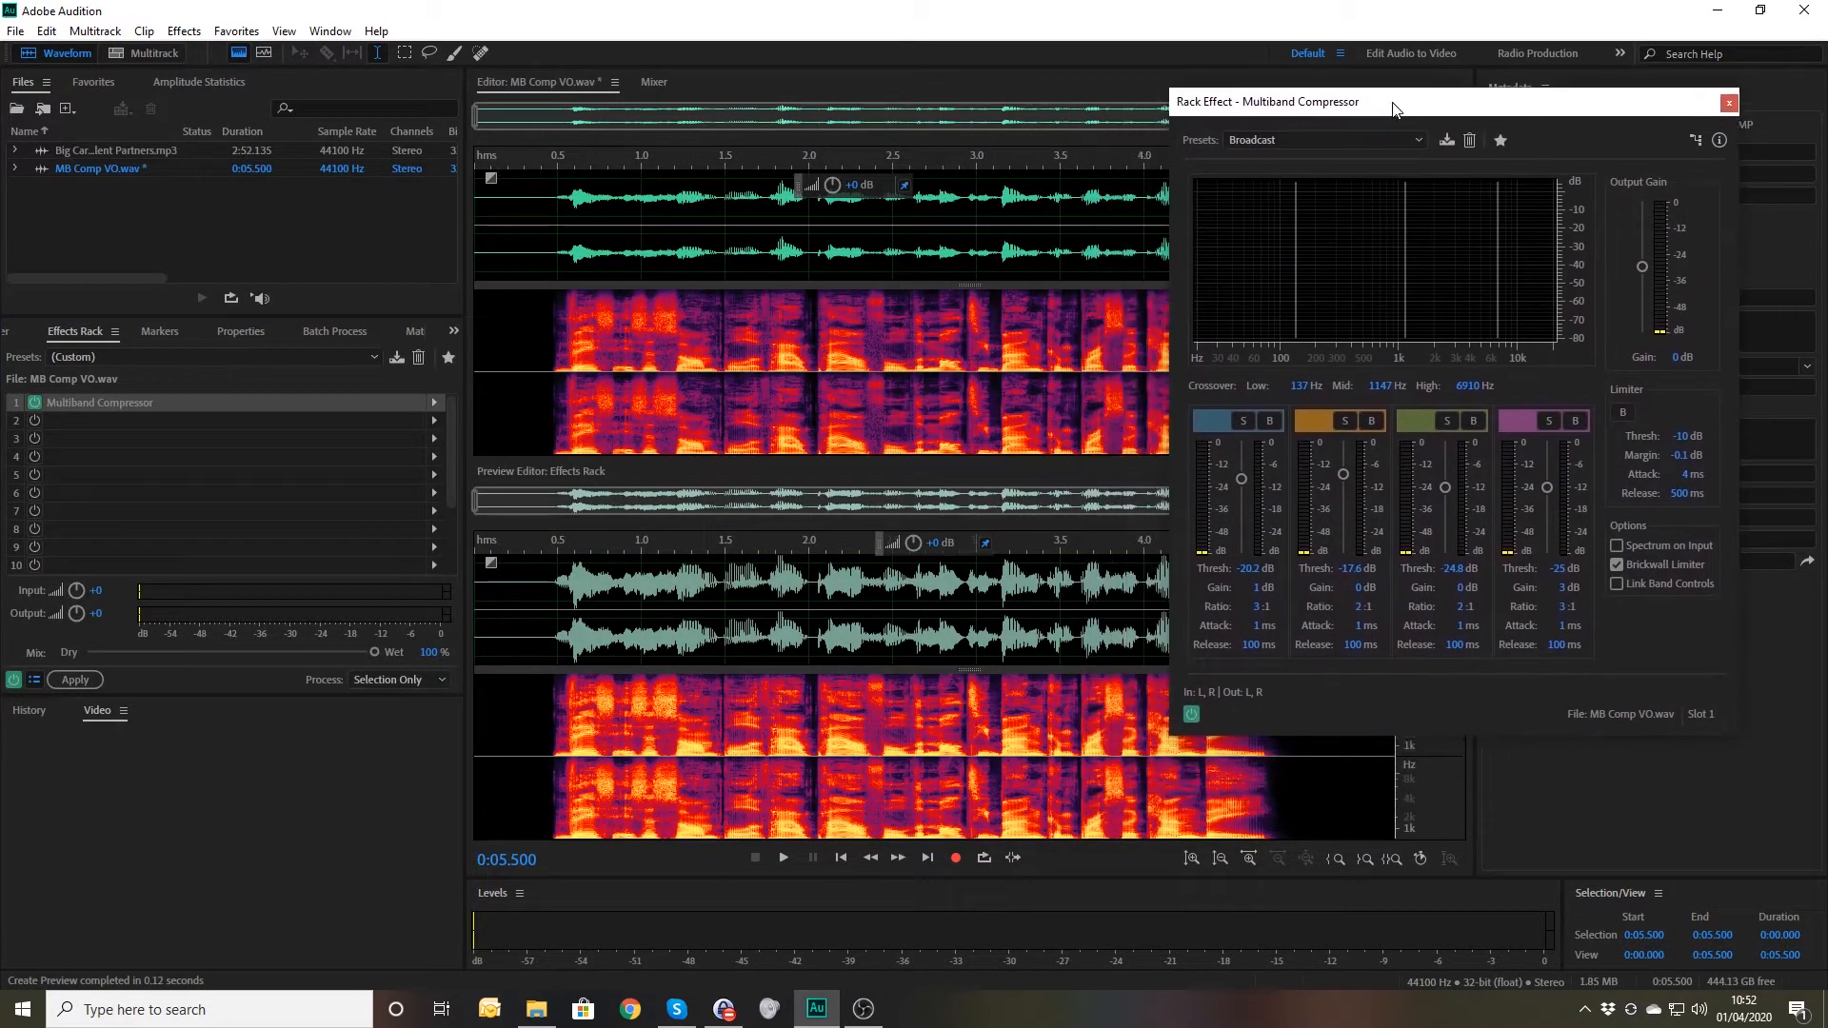
- Play the voice-over through the Broadcast preset, then switch the Multiband Compressor off and back on to compare the waveforms
left_click(532, 605)
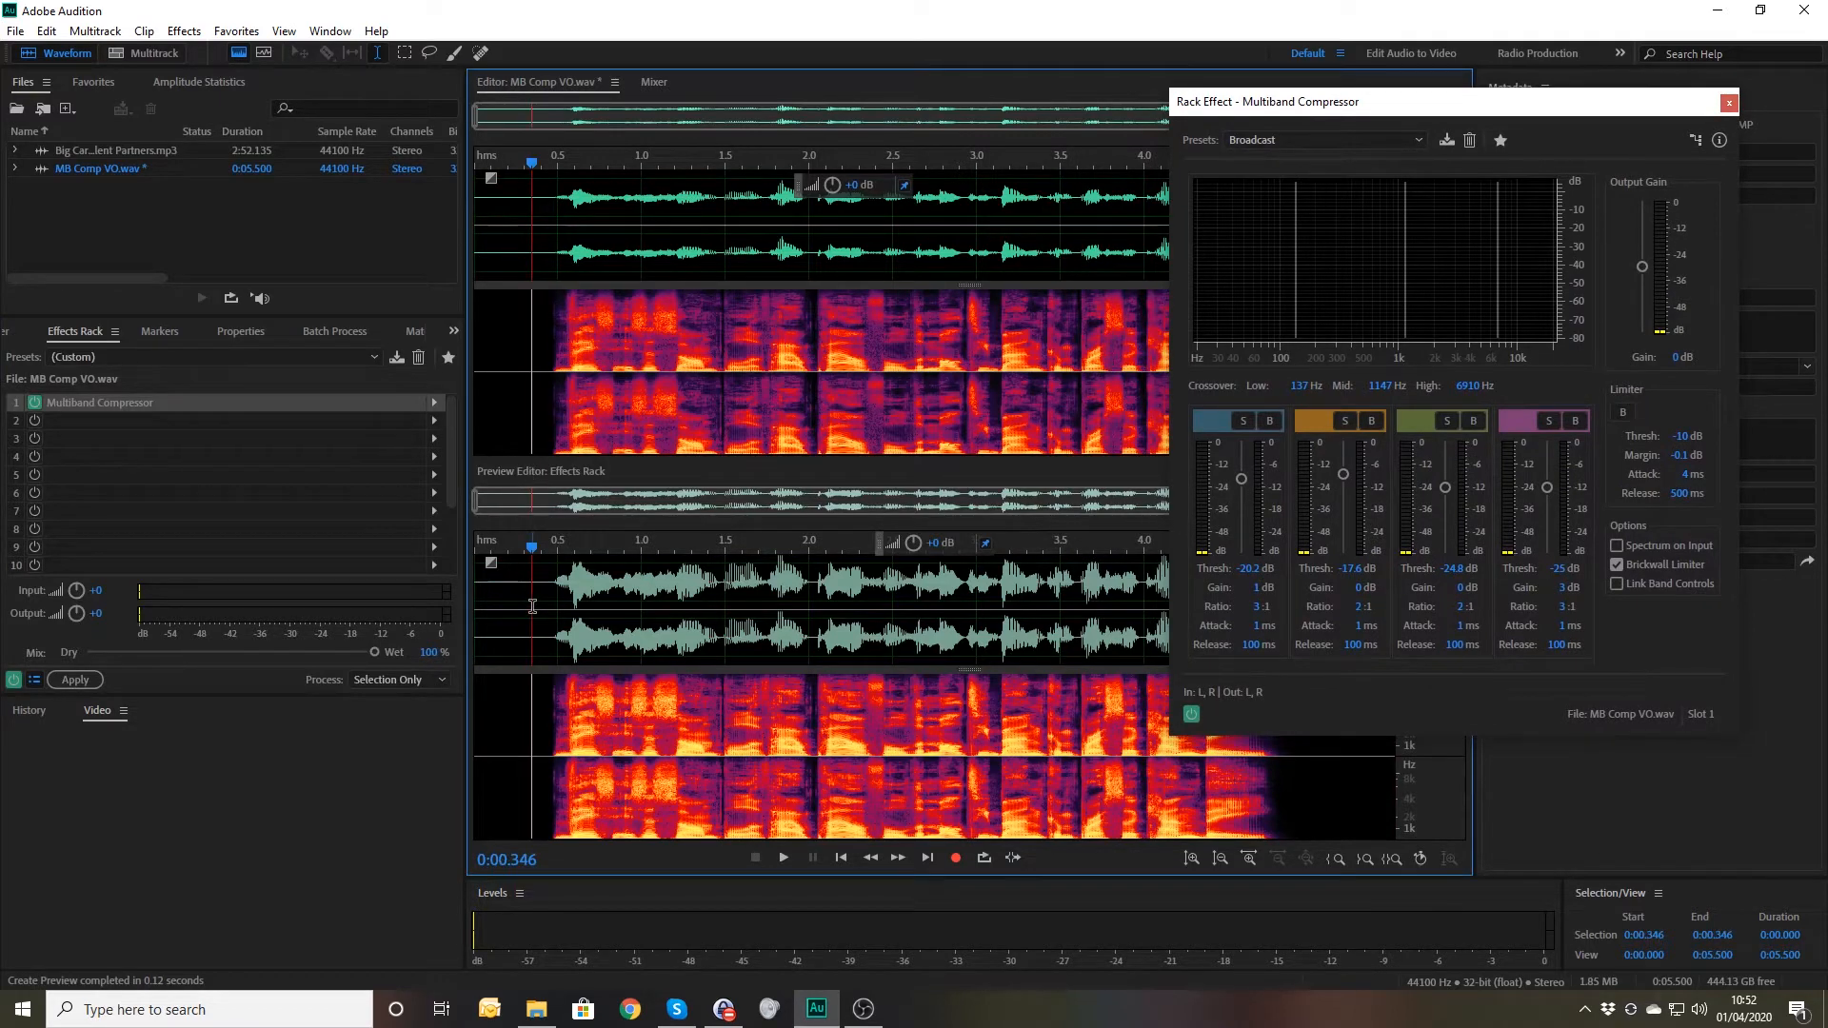
key("space")
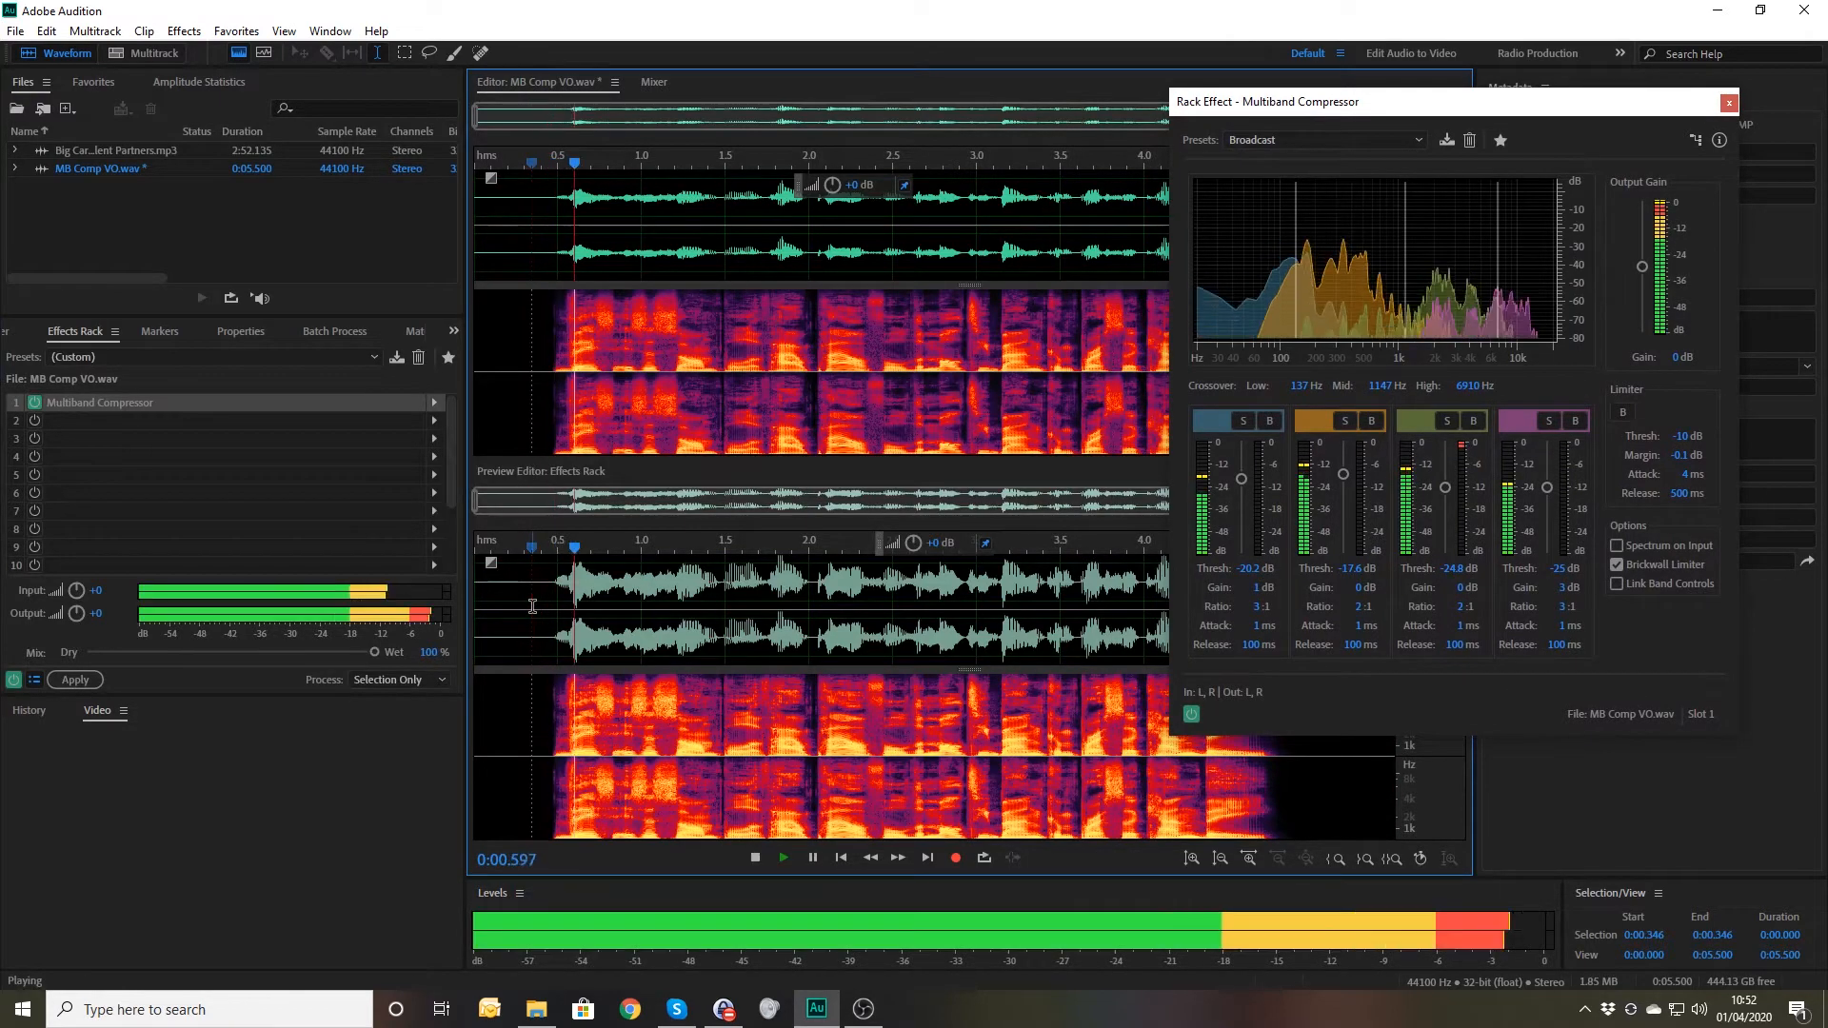
left_click(34, 402)
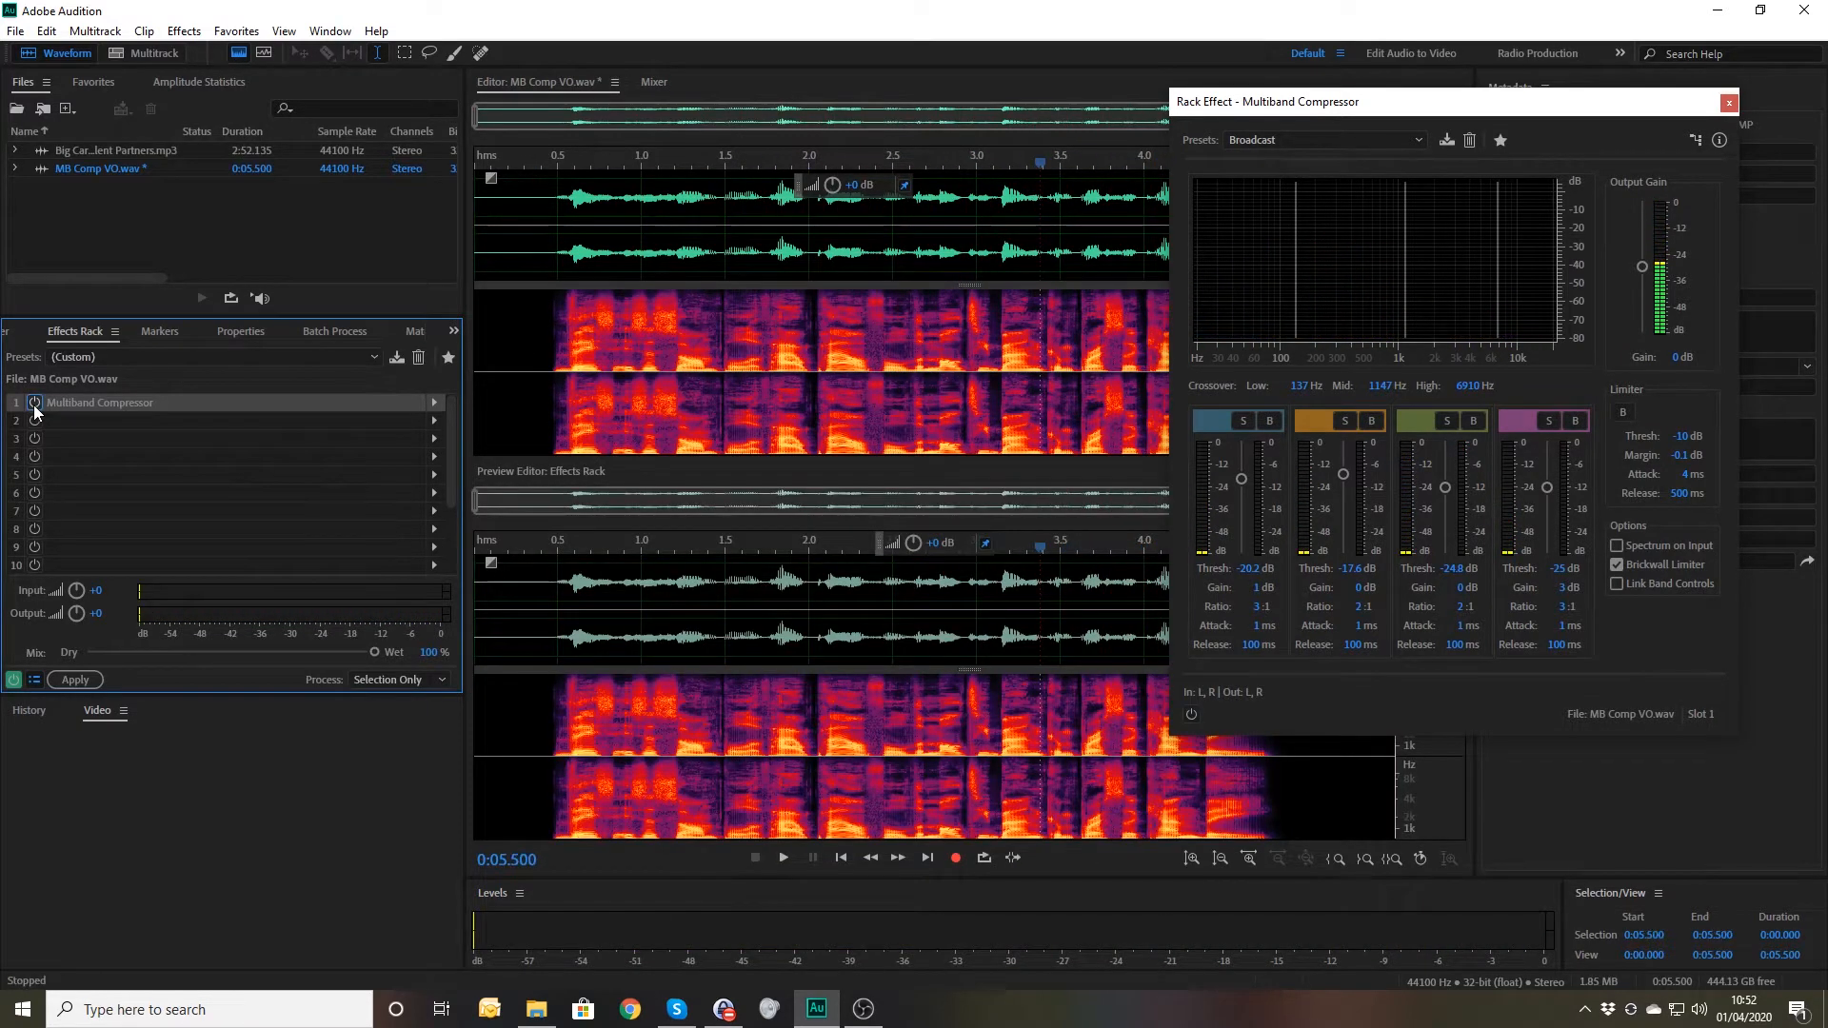
left_click(34, 403)
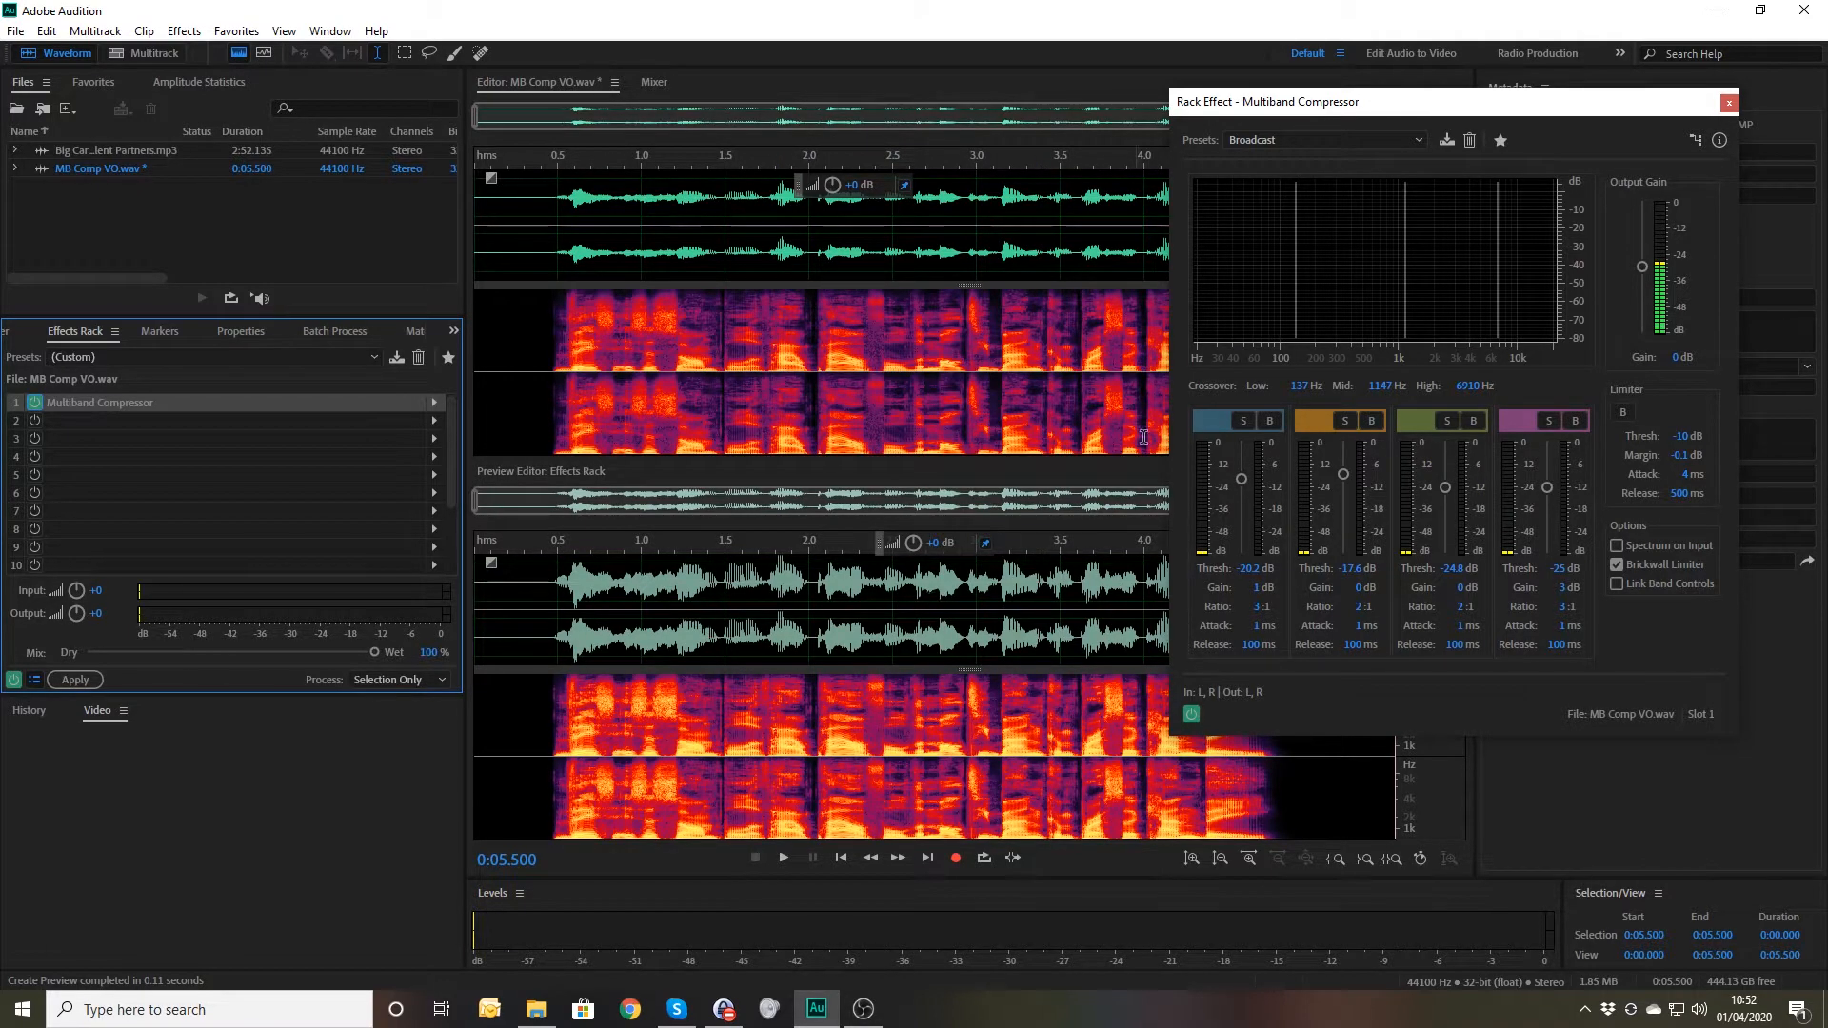
- Try shifting the low crossover of the Multiband Compressor, reapply the Broadcast preset and play the voice-over from near its start
left_click(1336, 144)
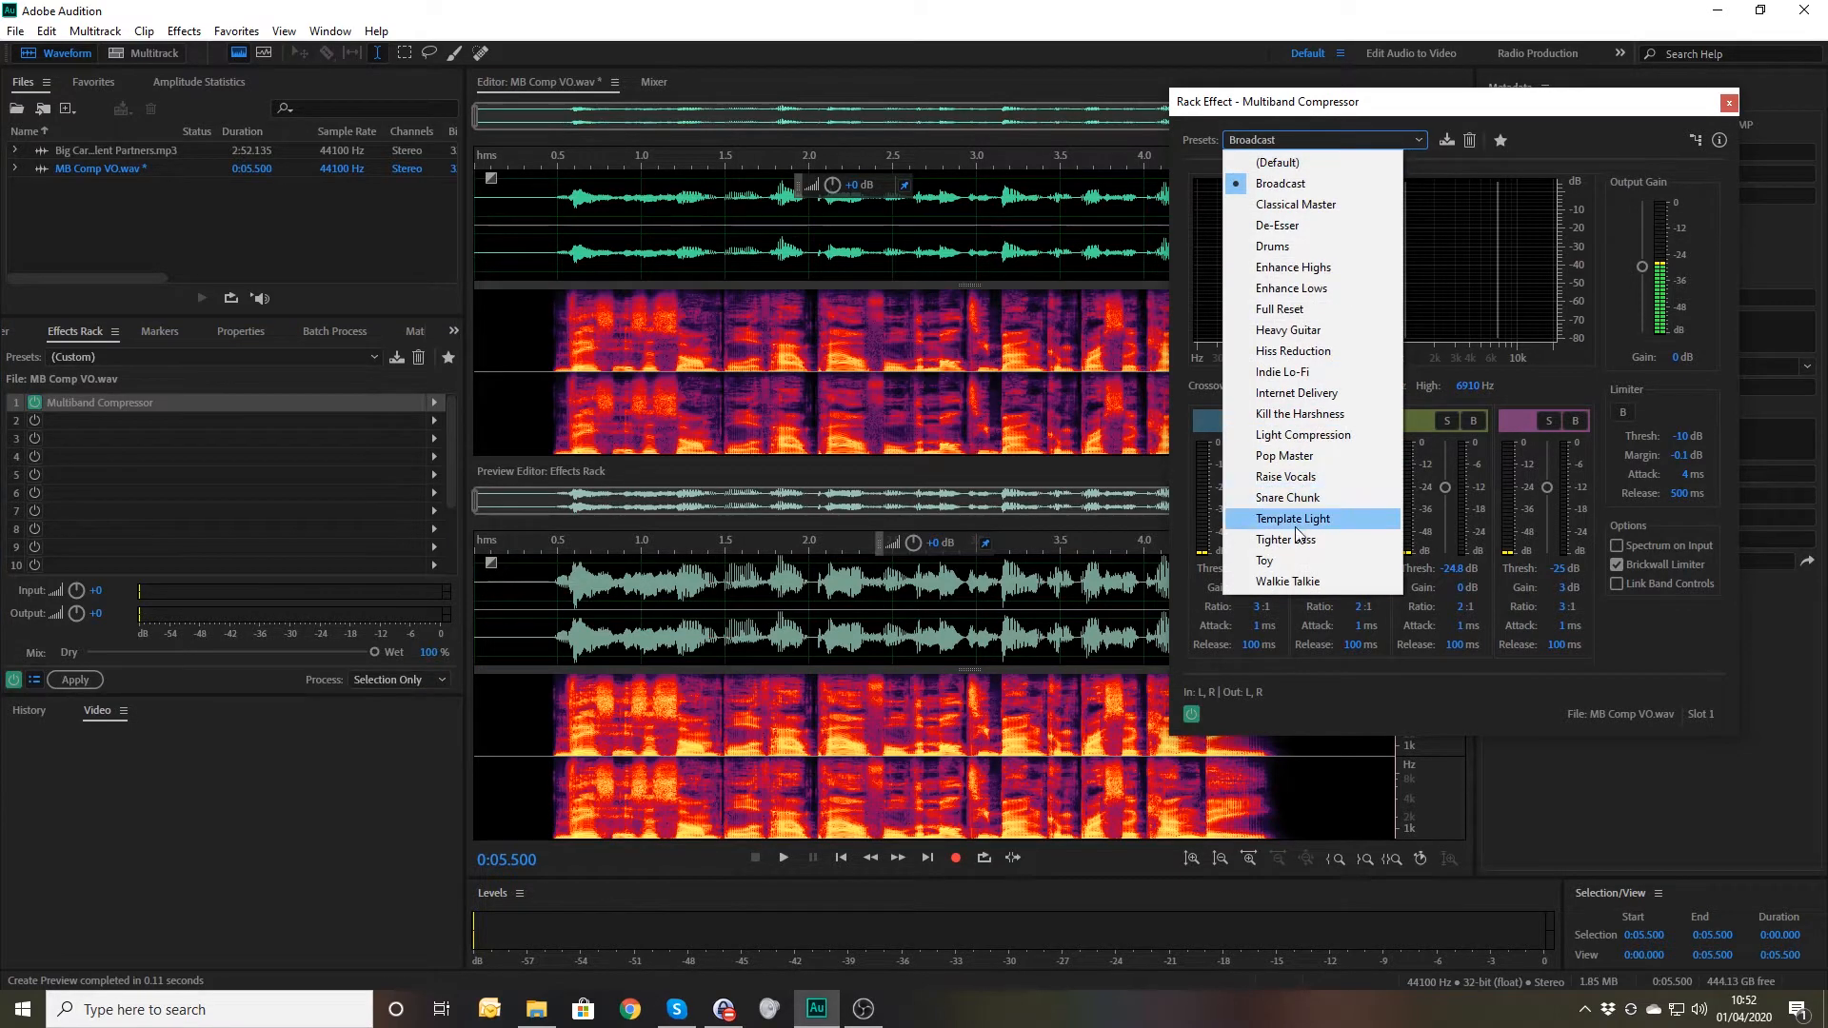
left_click(1563, 116)
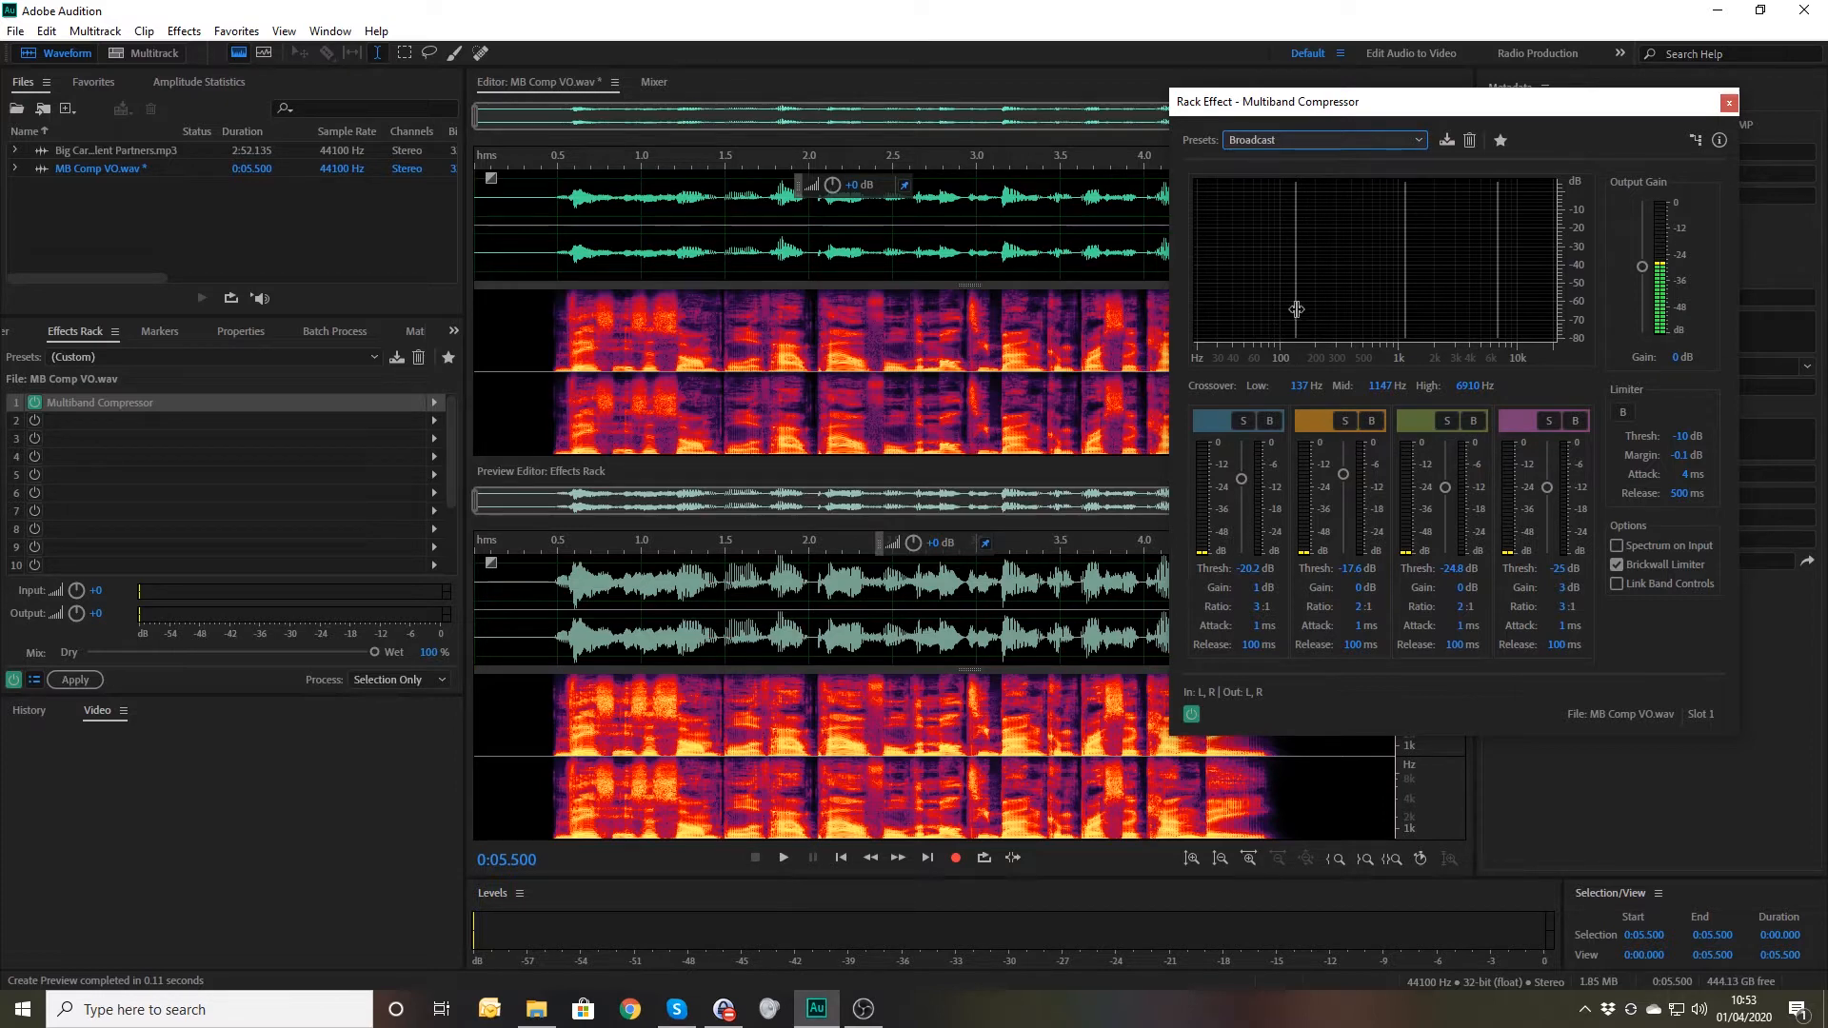
left_click_drag(1297, 309, 1278, 352)
left_click(1342, 144)
left_click(1310, 189)
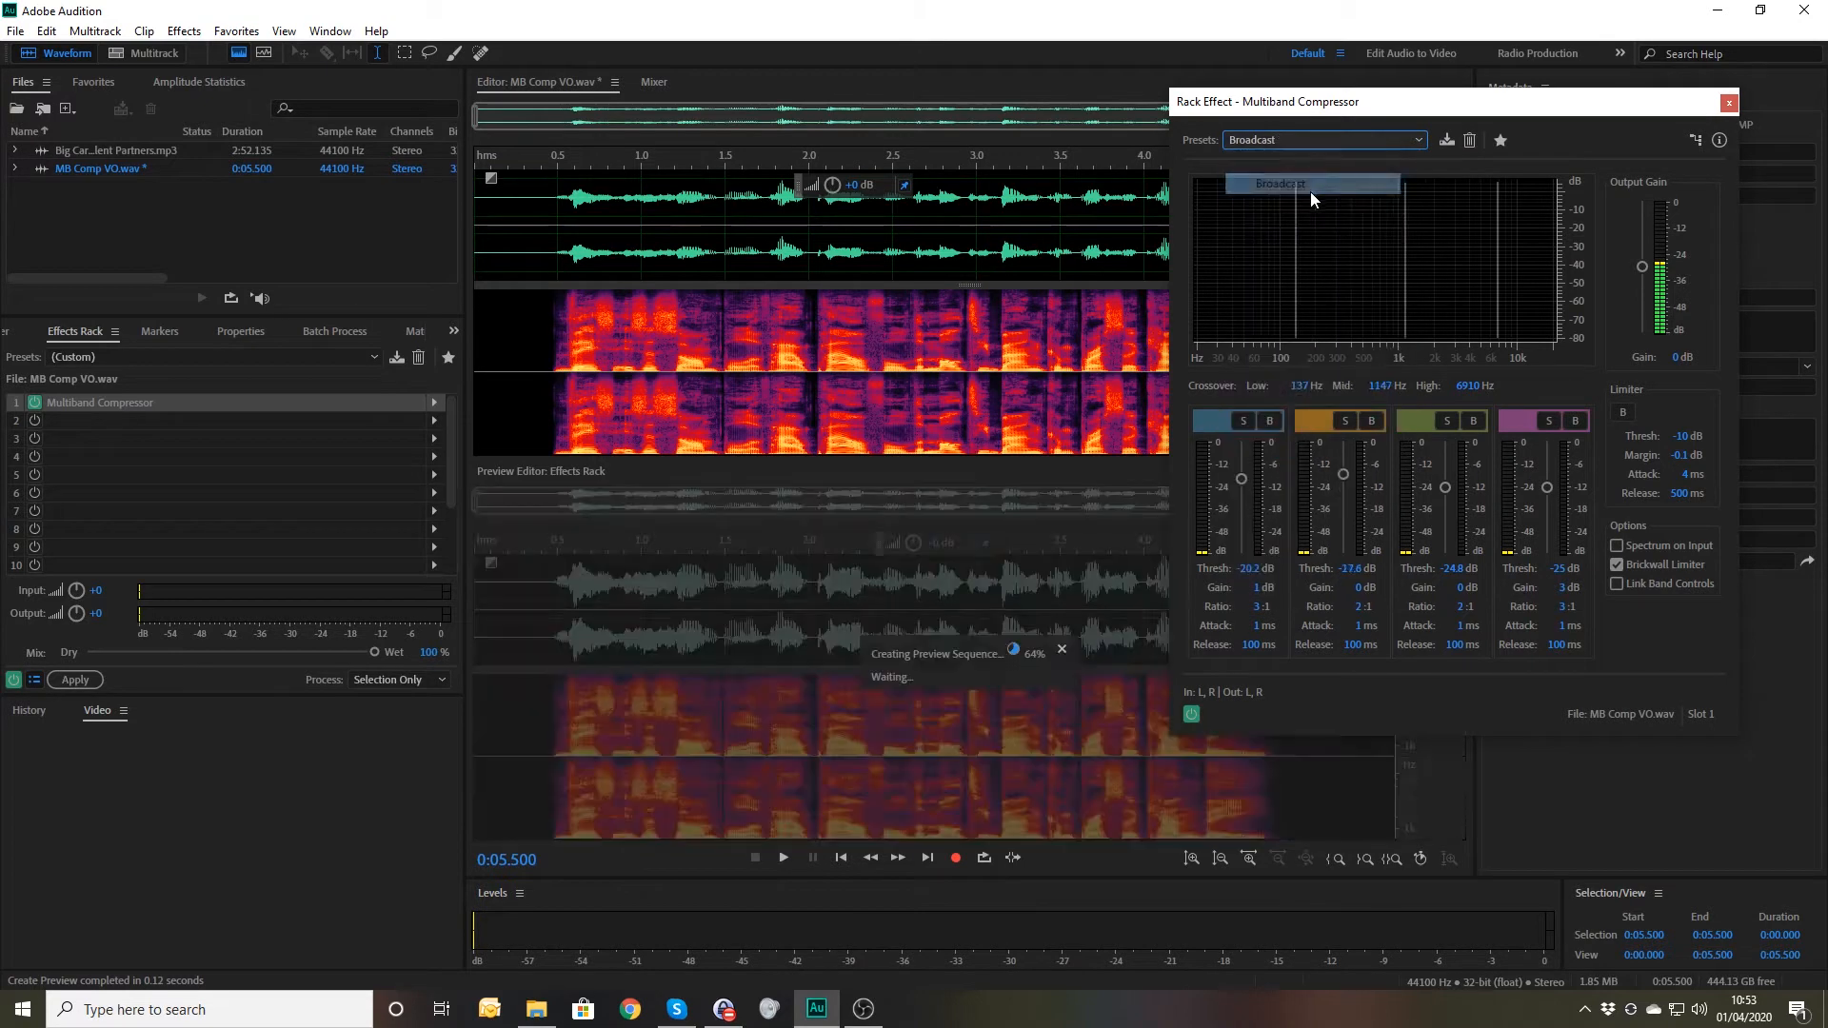
left_click(539, 609)
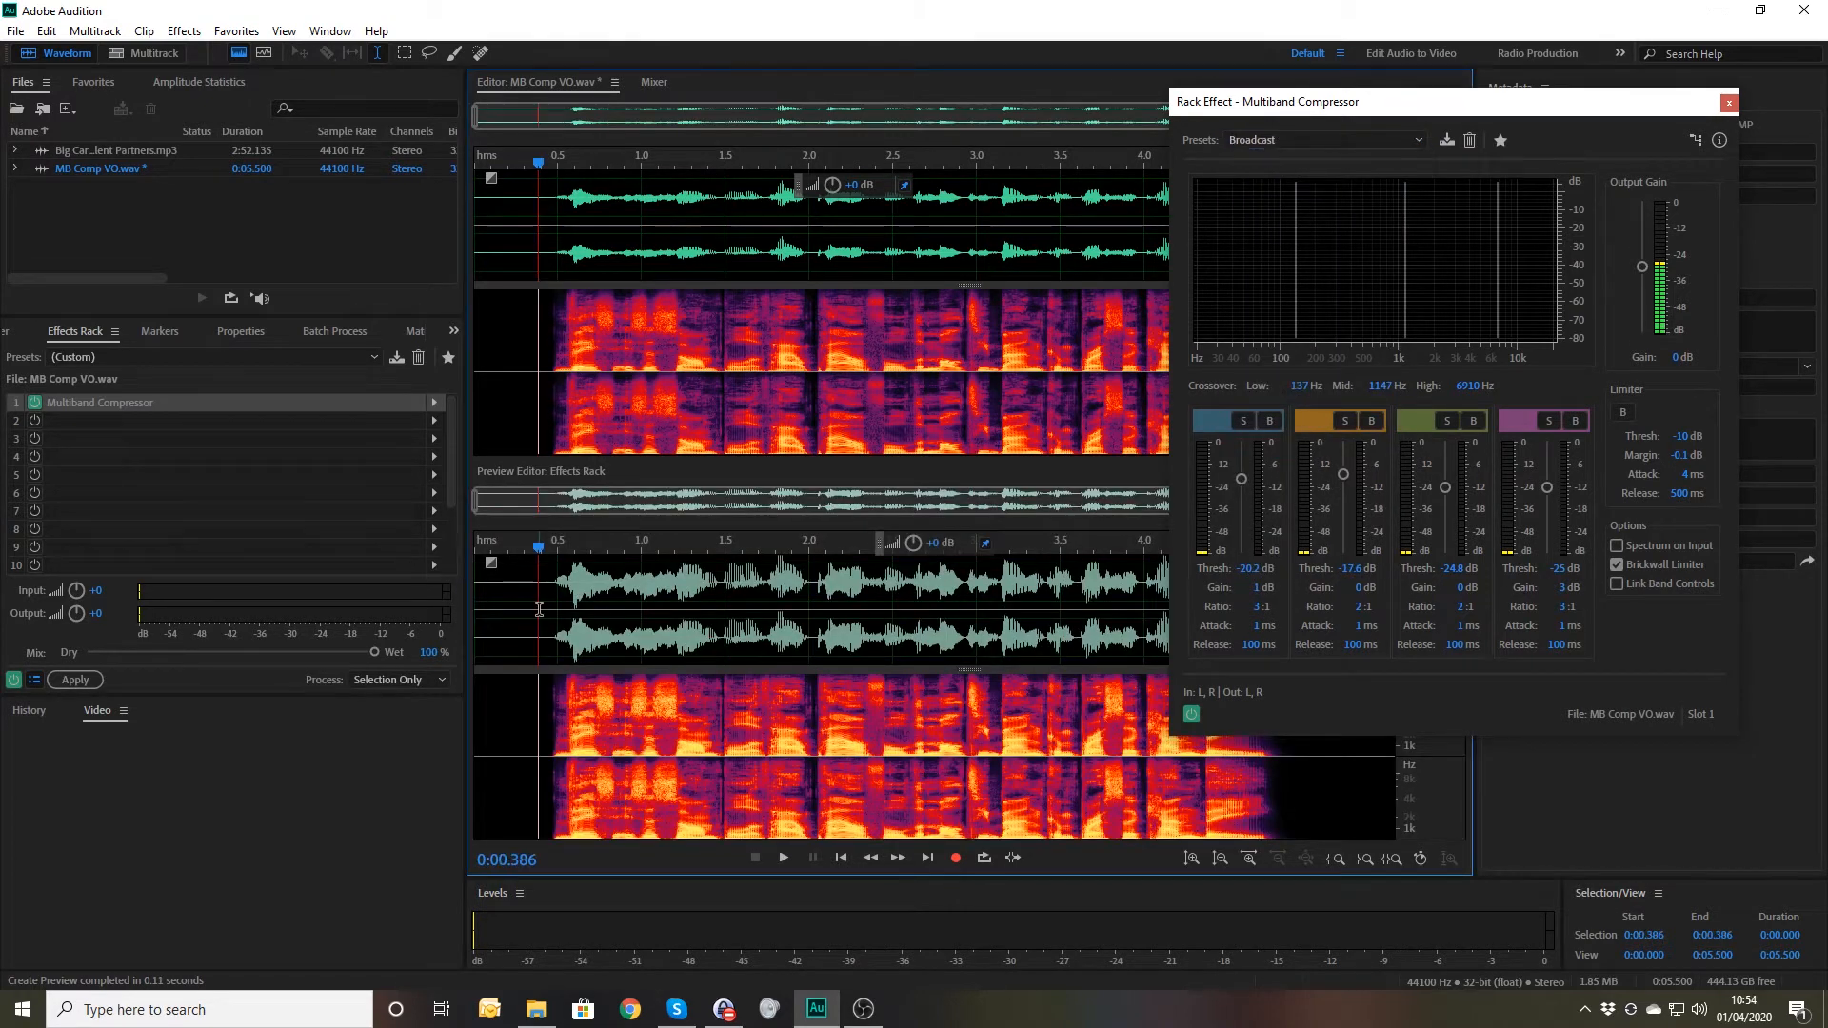
key("space")
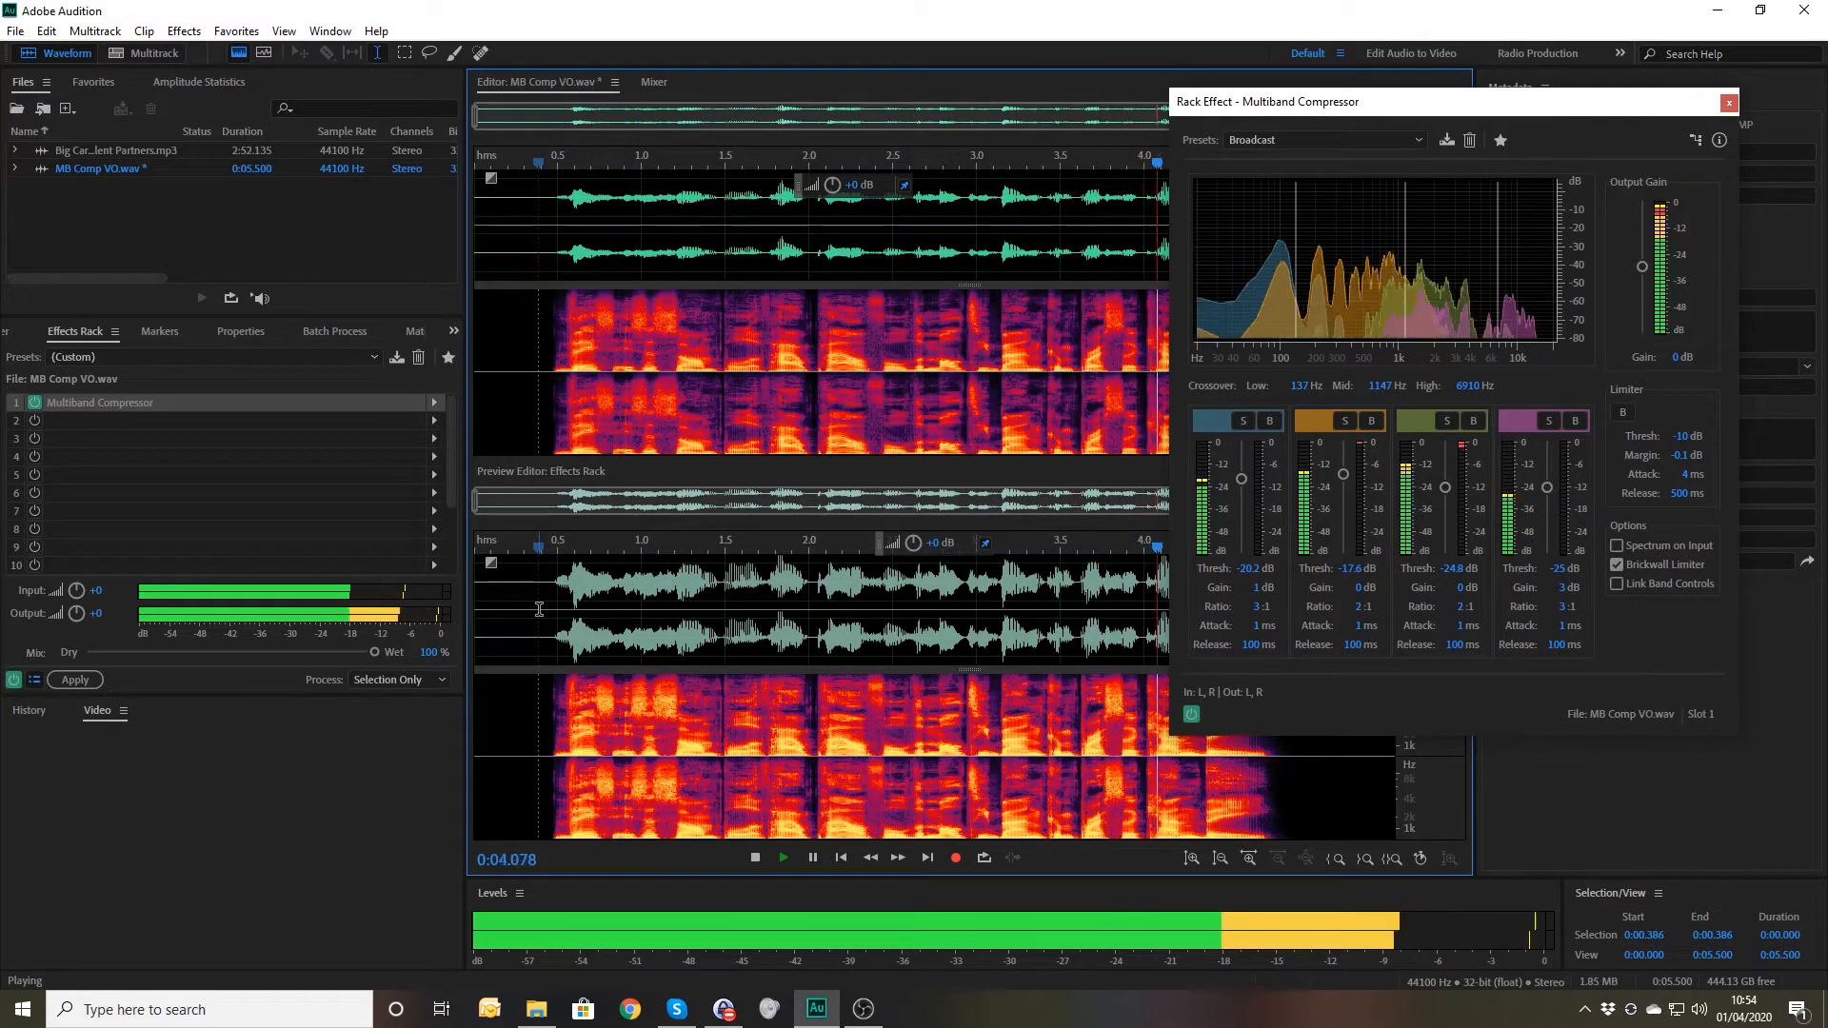
- Apply the Pop Master preset to the Multiband Compressor and play the voice-over from near its start
left_click(1270, 135)
left_click(1310, 457)
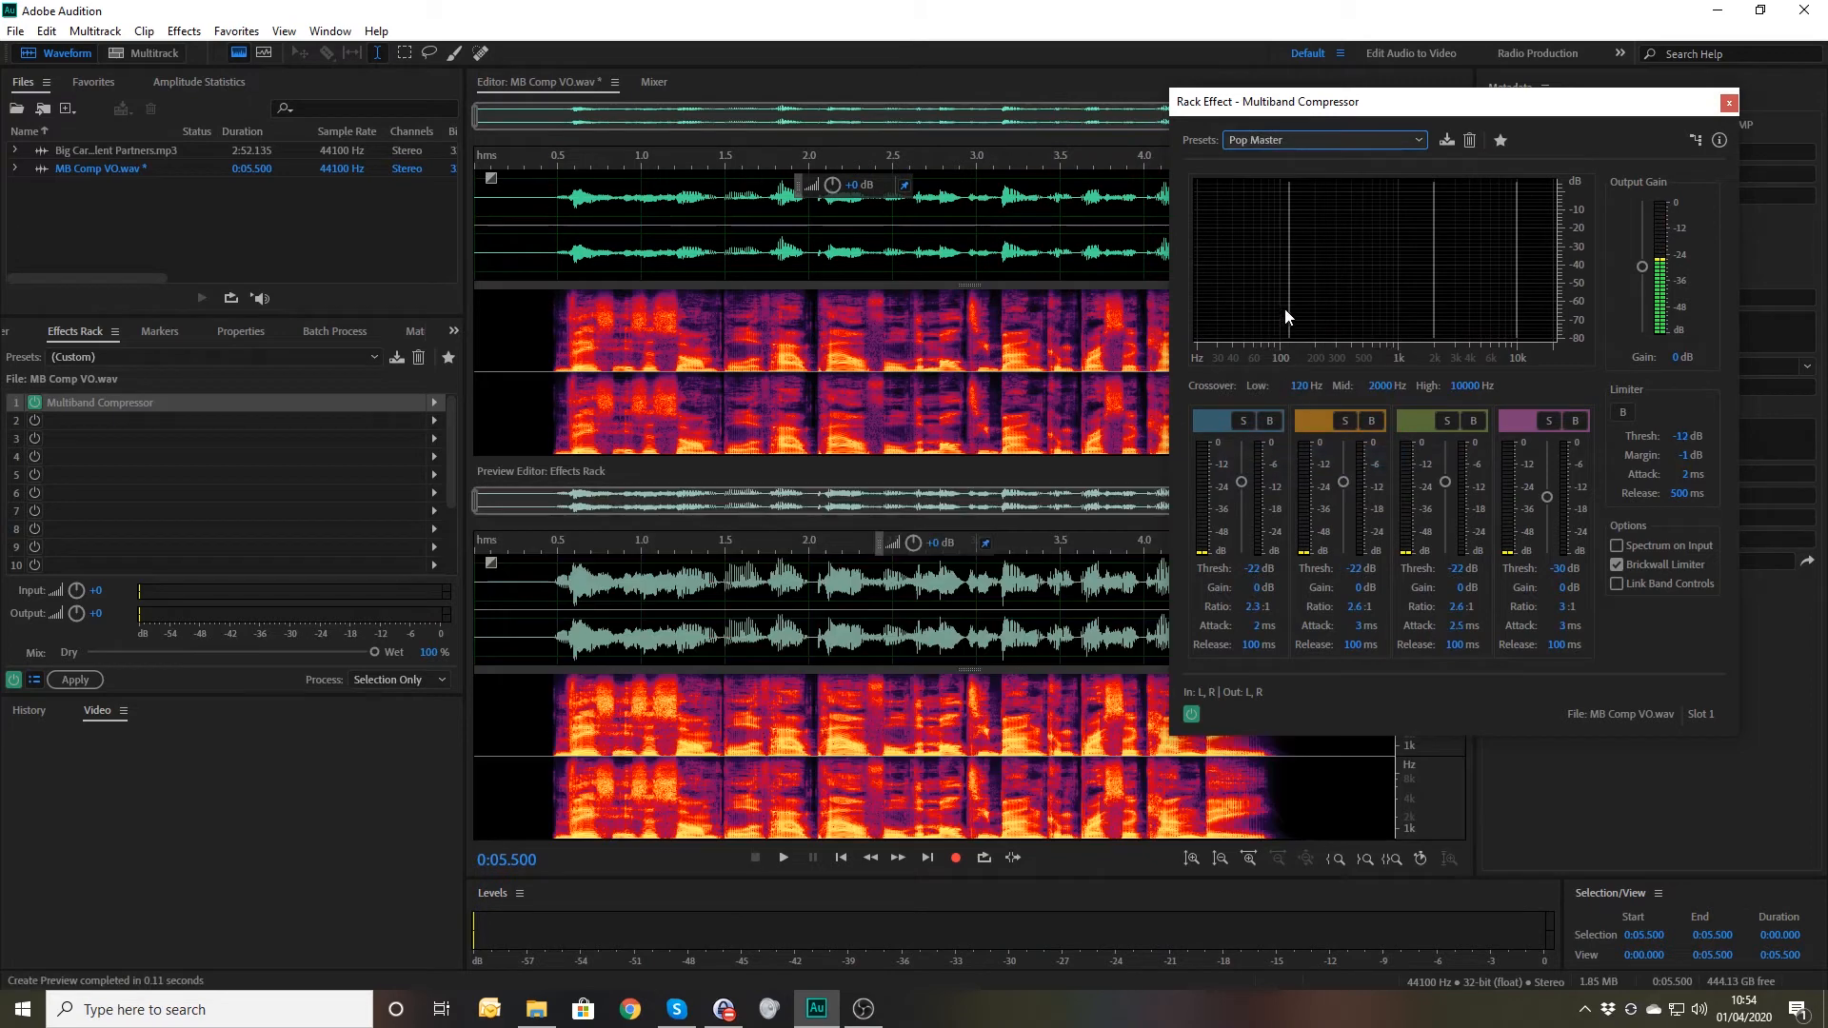
left_click(540, 611)
key("space")
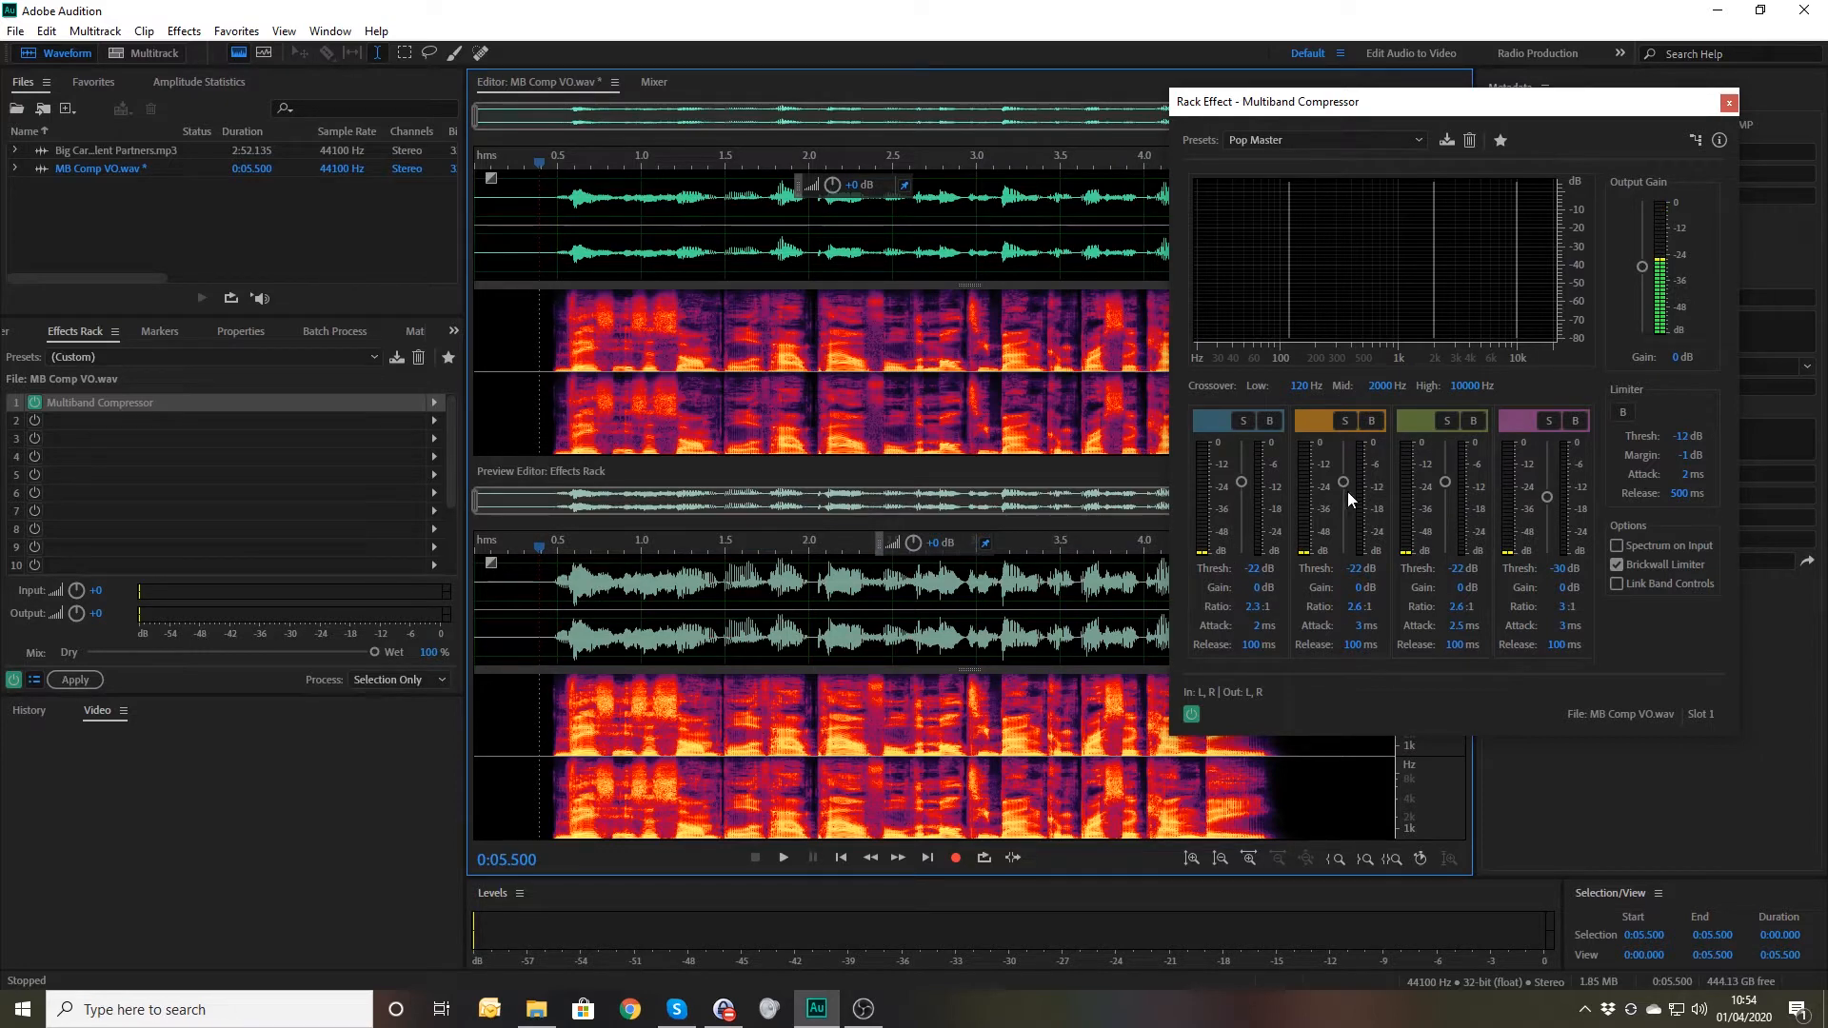
- Reset the Multiband Compressor to the Default preset, play a short part of the voice-over and return the playhead to the start
left_click(1363, 133)
left_click(1312, 161)
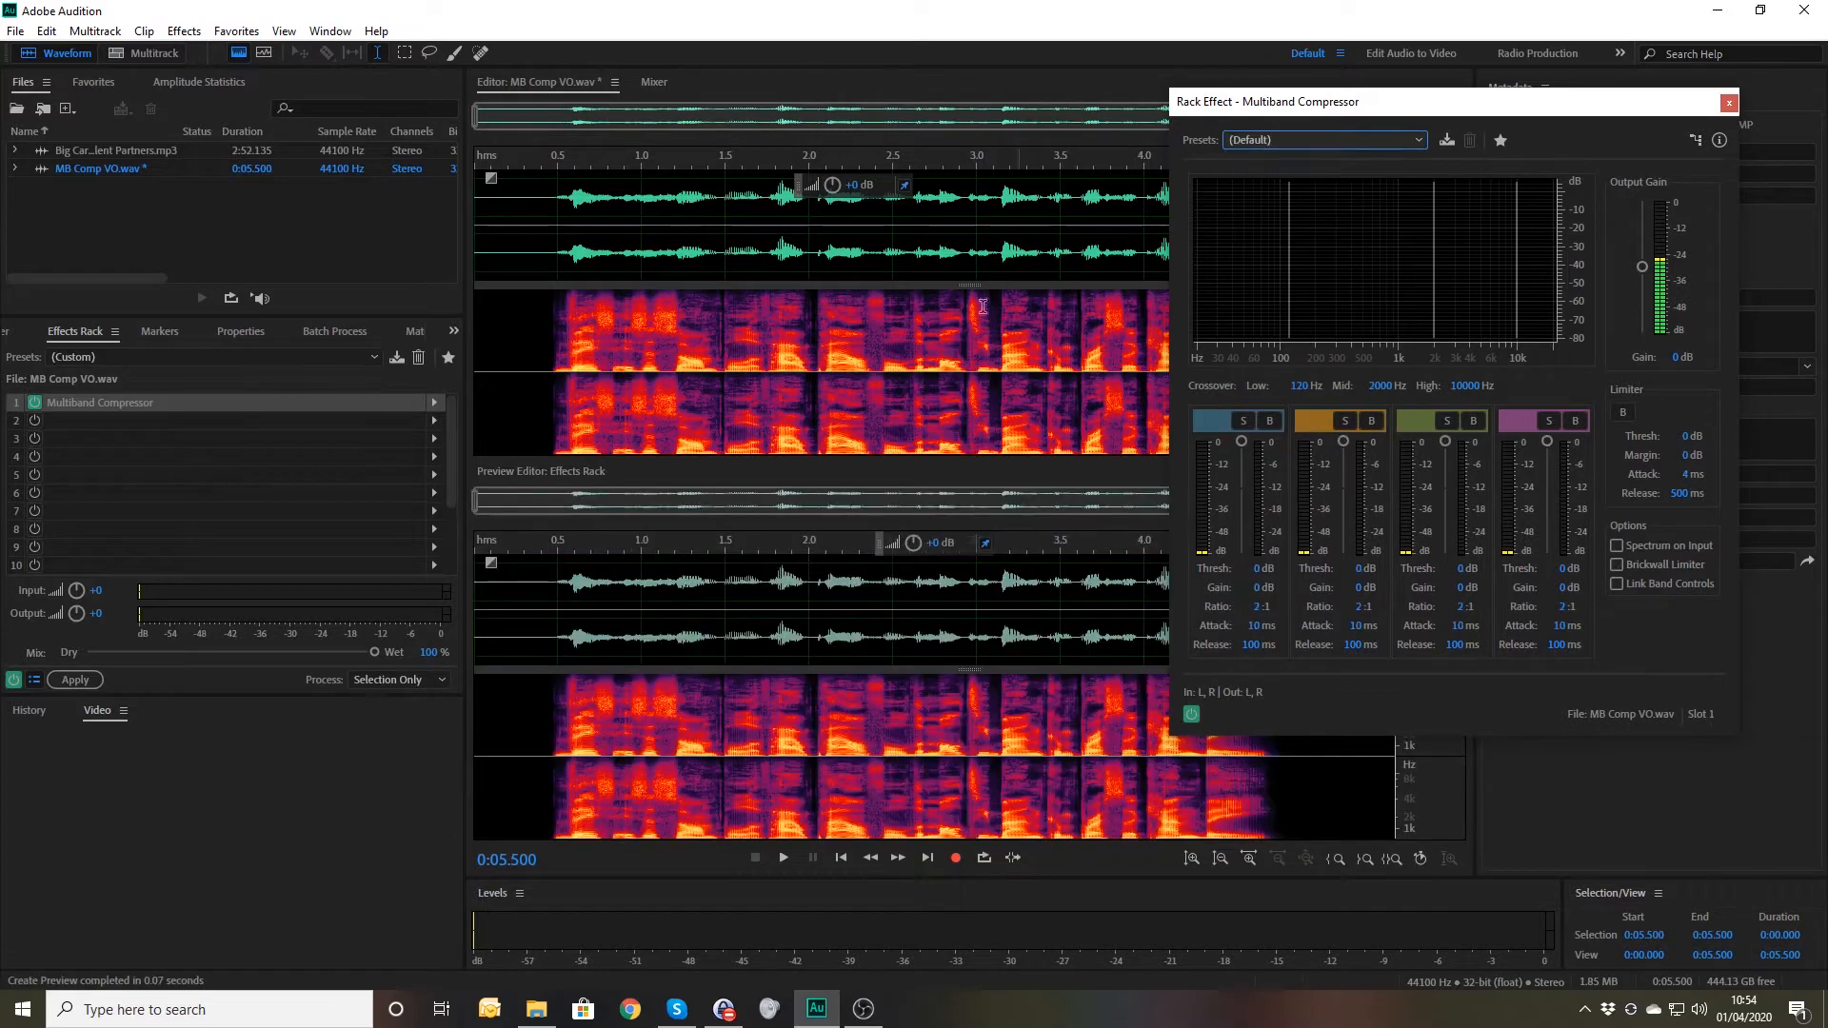
left_click(532, 601)
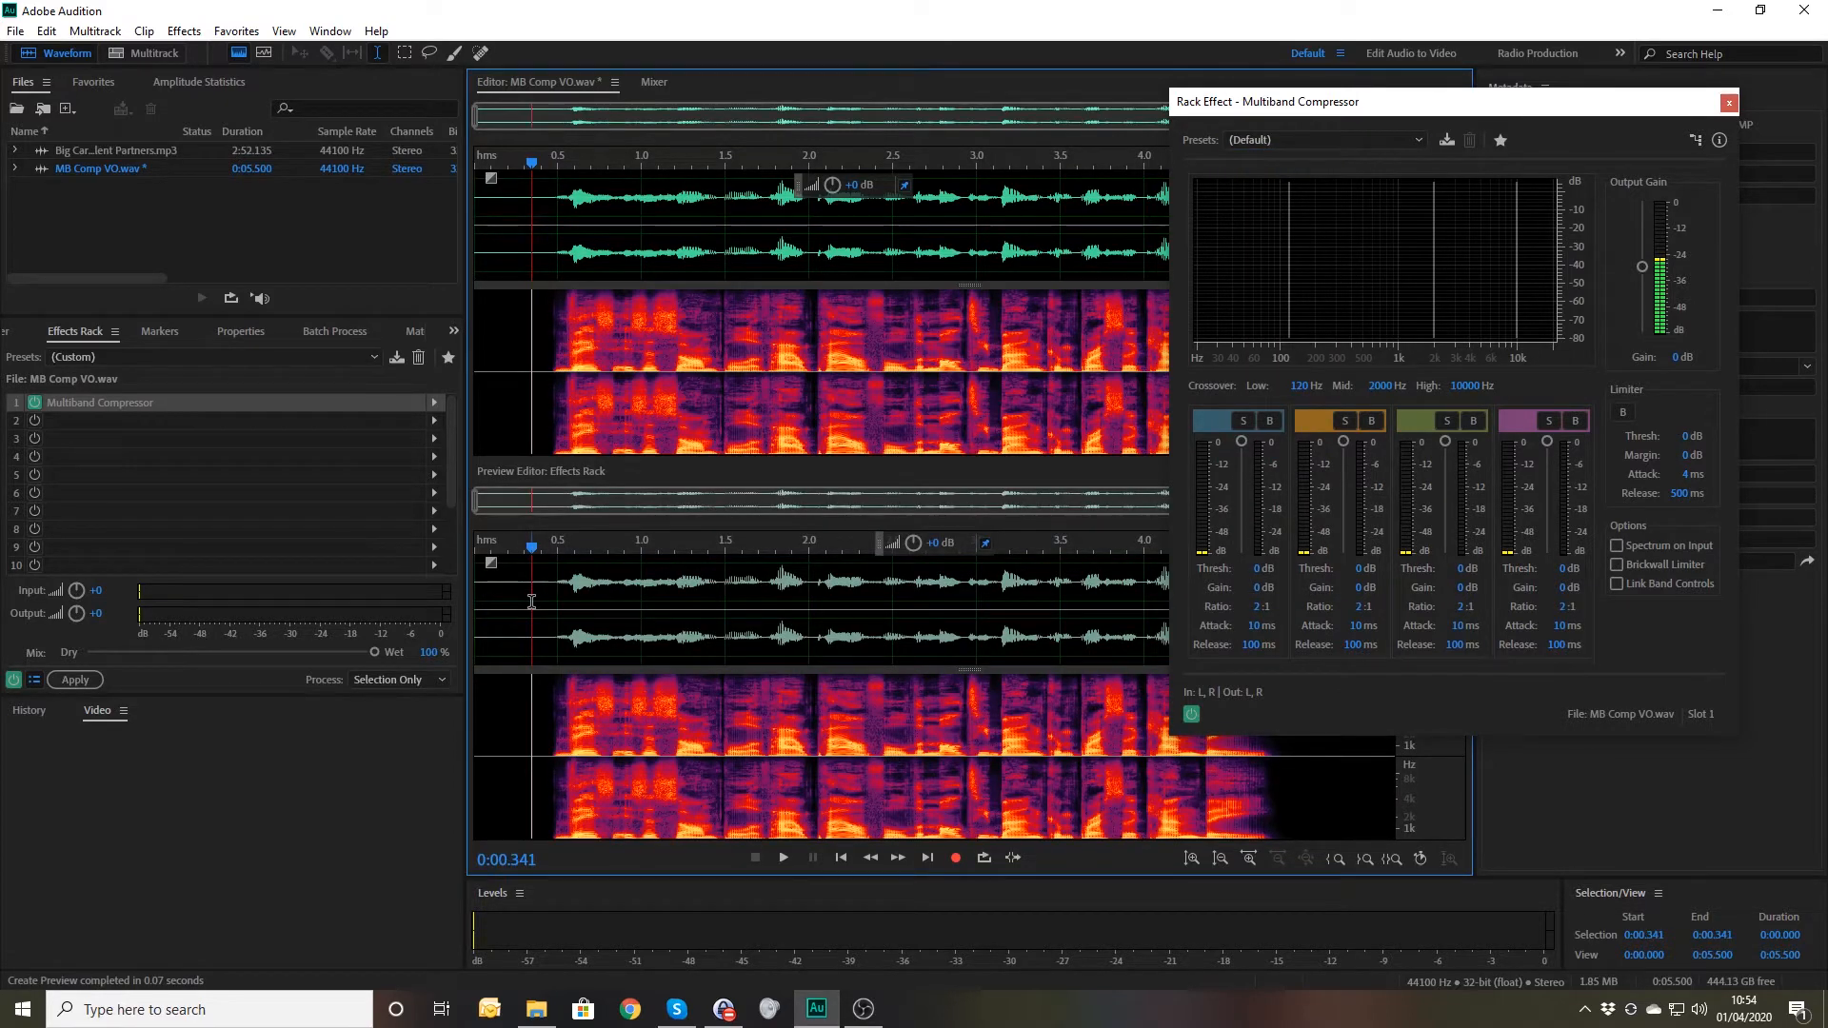
key("space")
key("space")
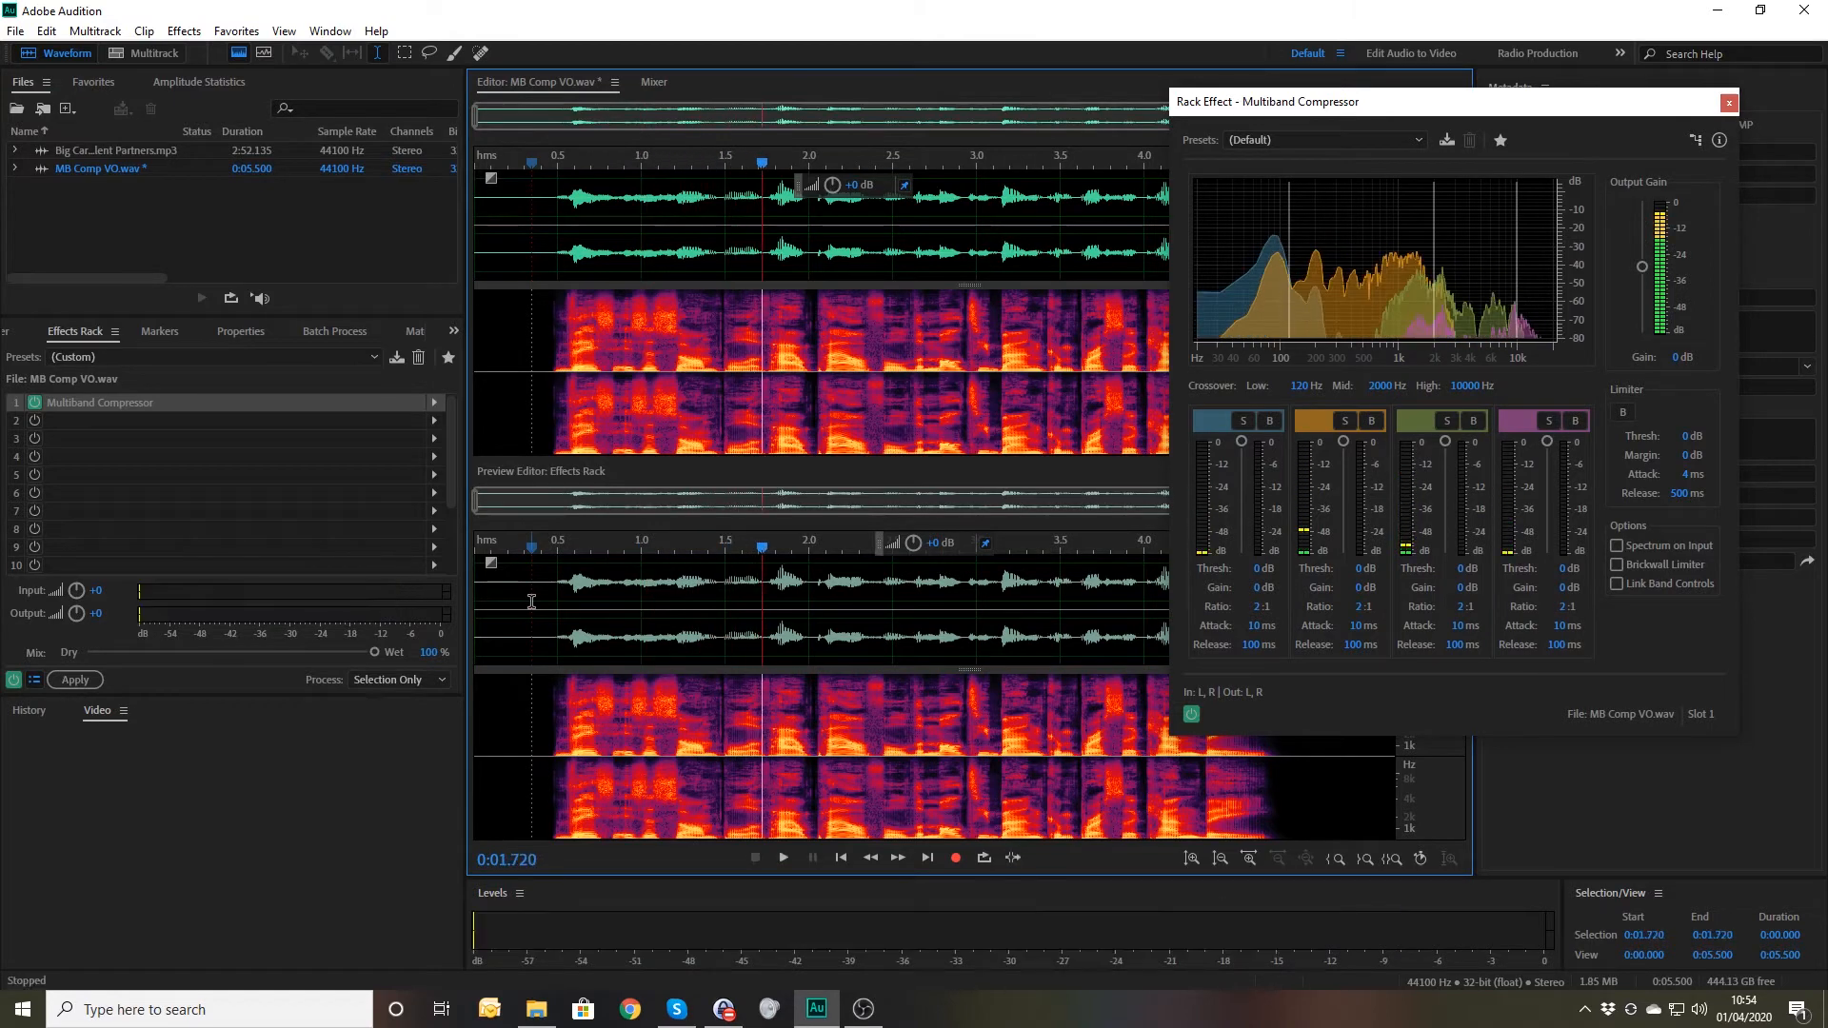
key("Home")
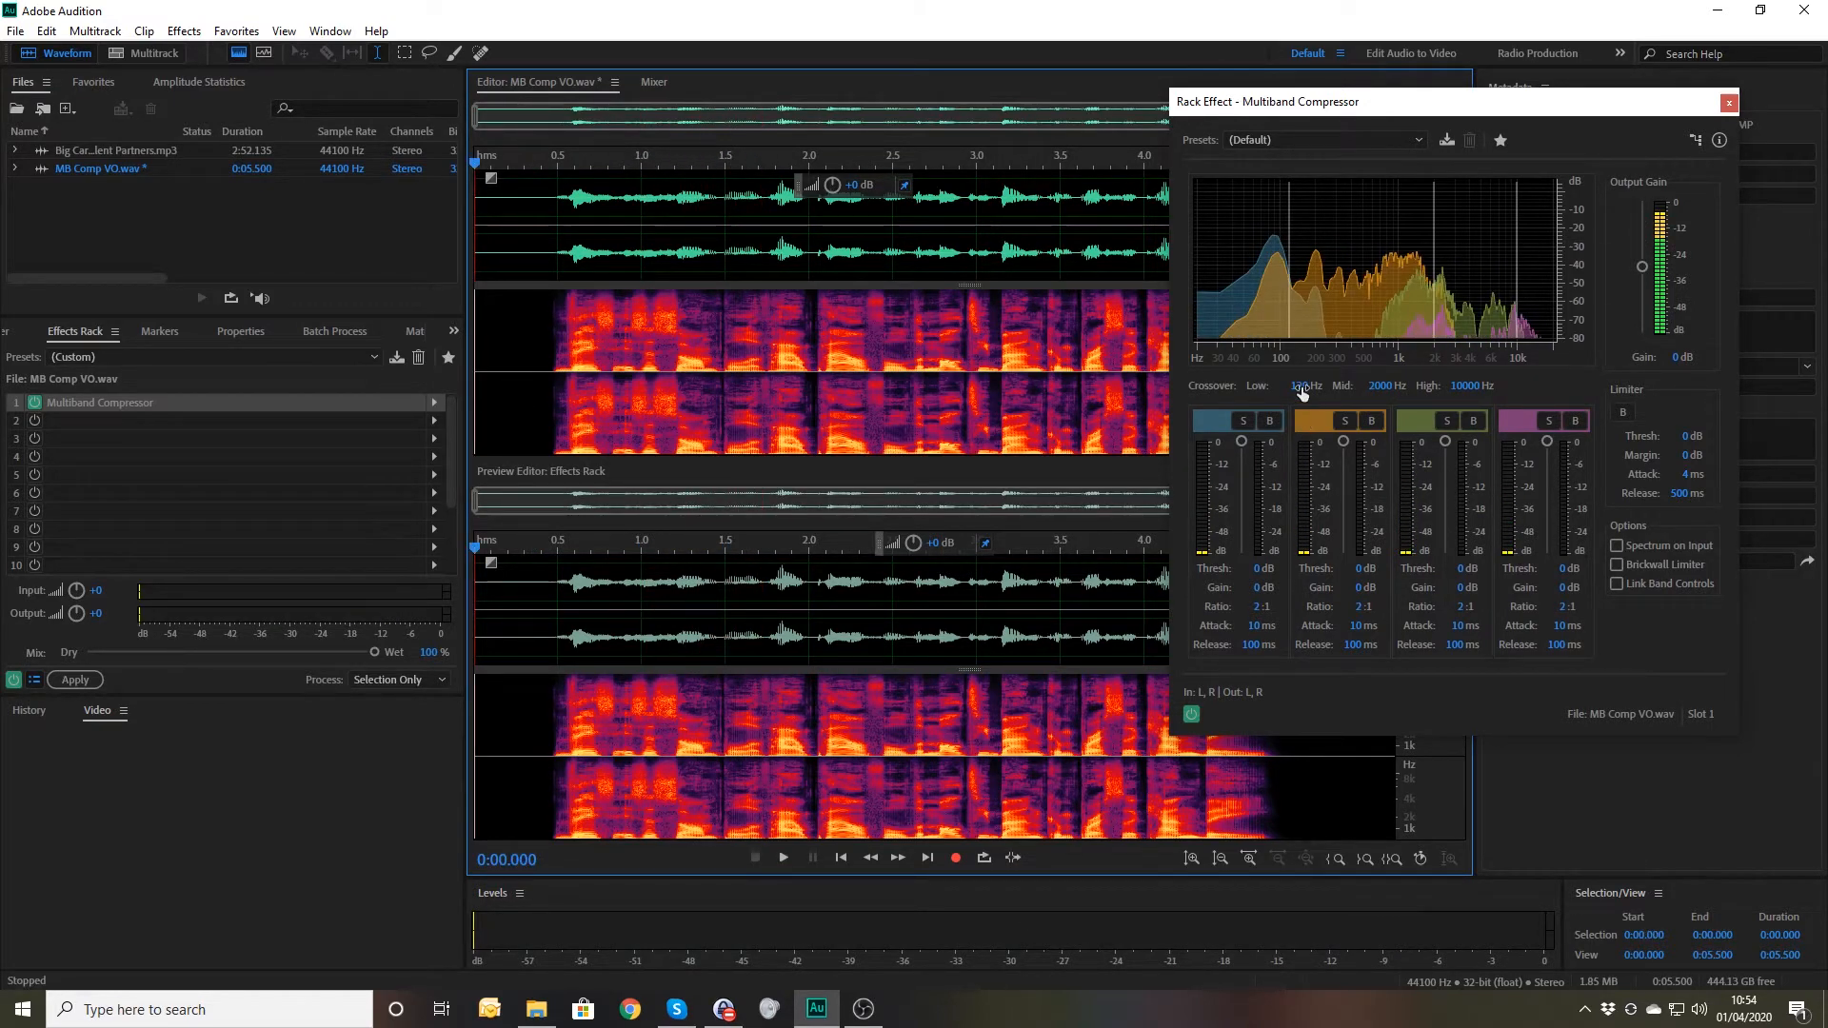
- Set the lowest band's threshold to -20 dB and its attack to 5 ms, and play the voice-over to hear it
left_click(1256, 568)
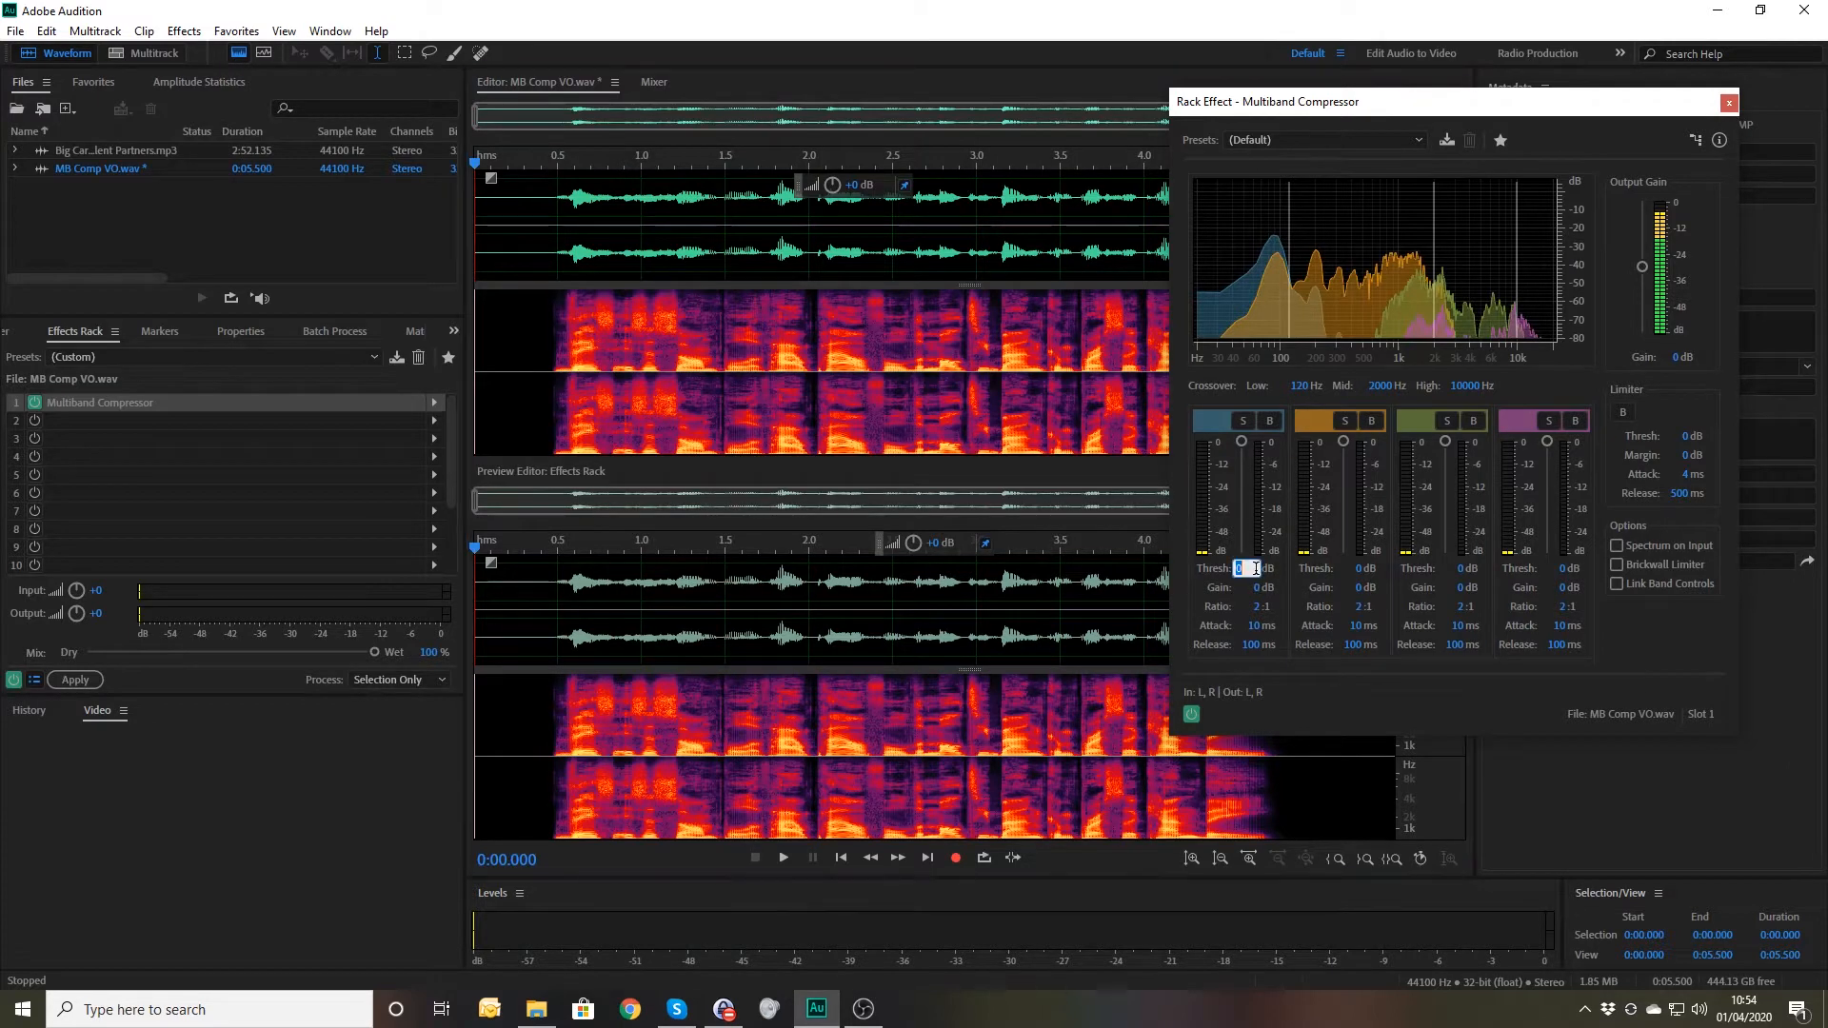
type("-20")
key("Return")
left_click(1252, 626)
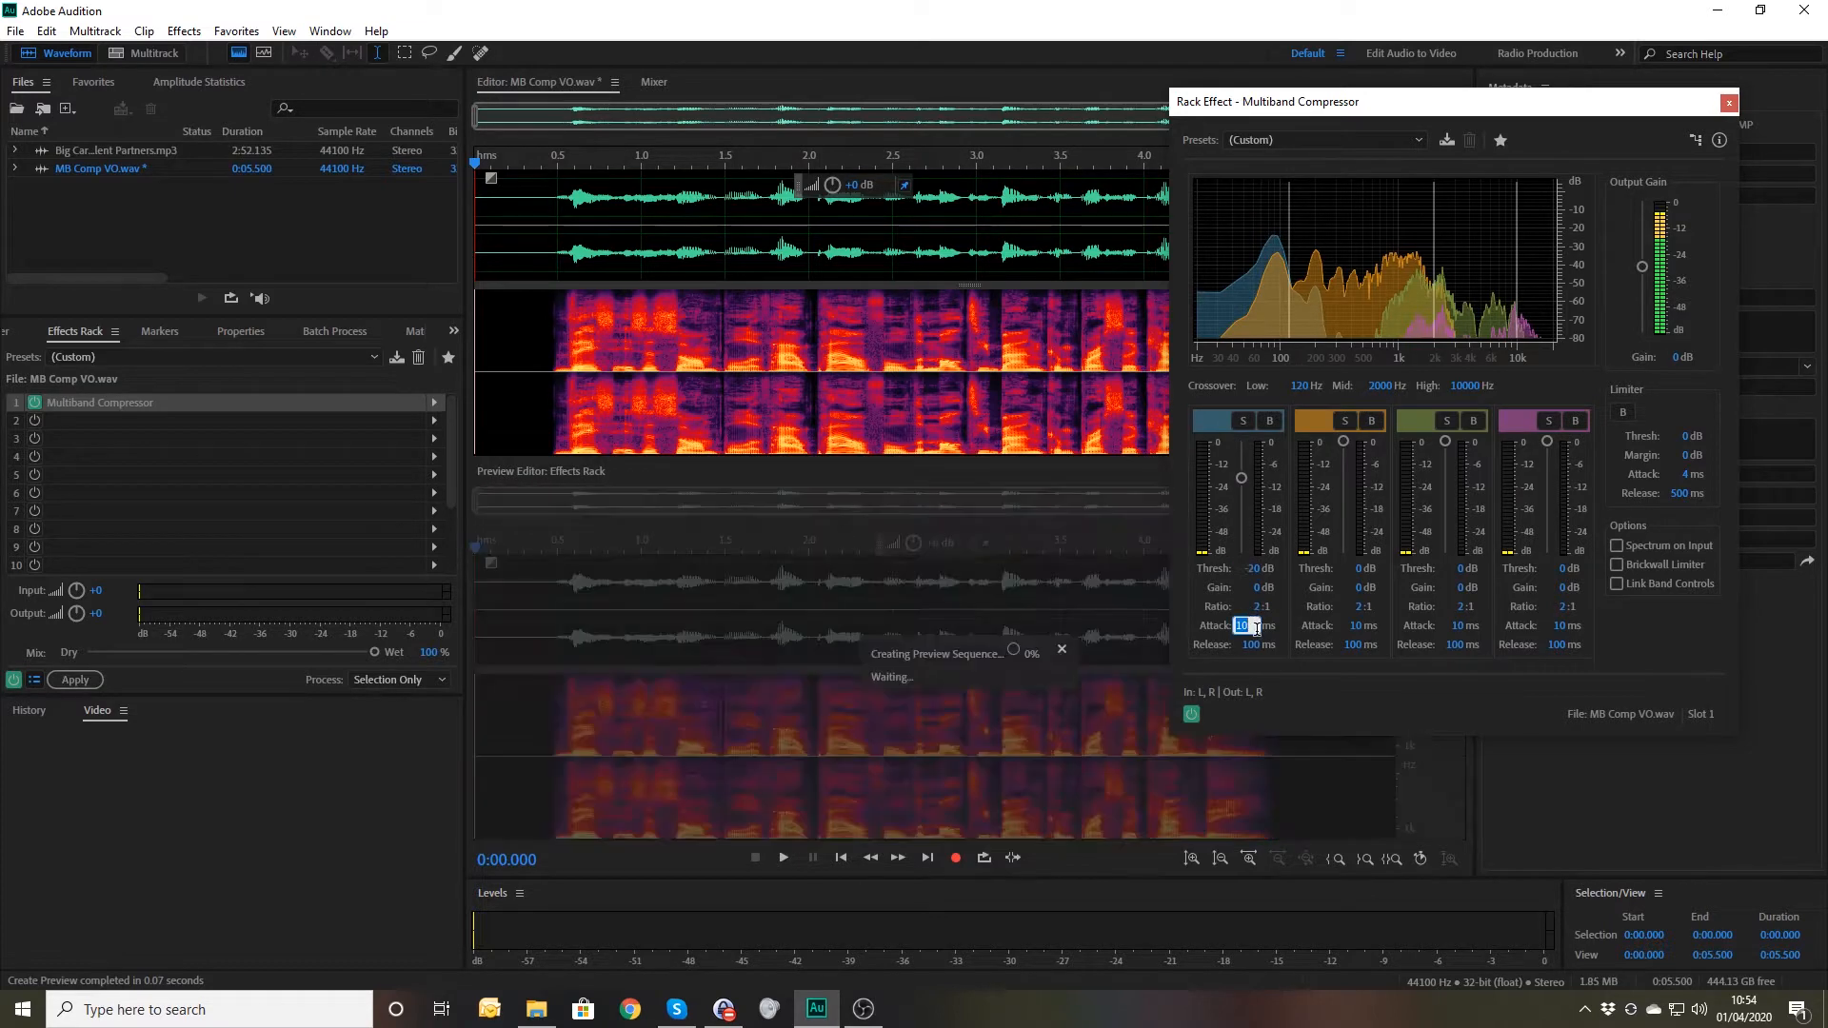
type("5")
key("Return")
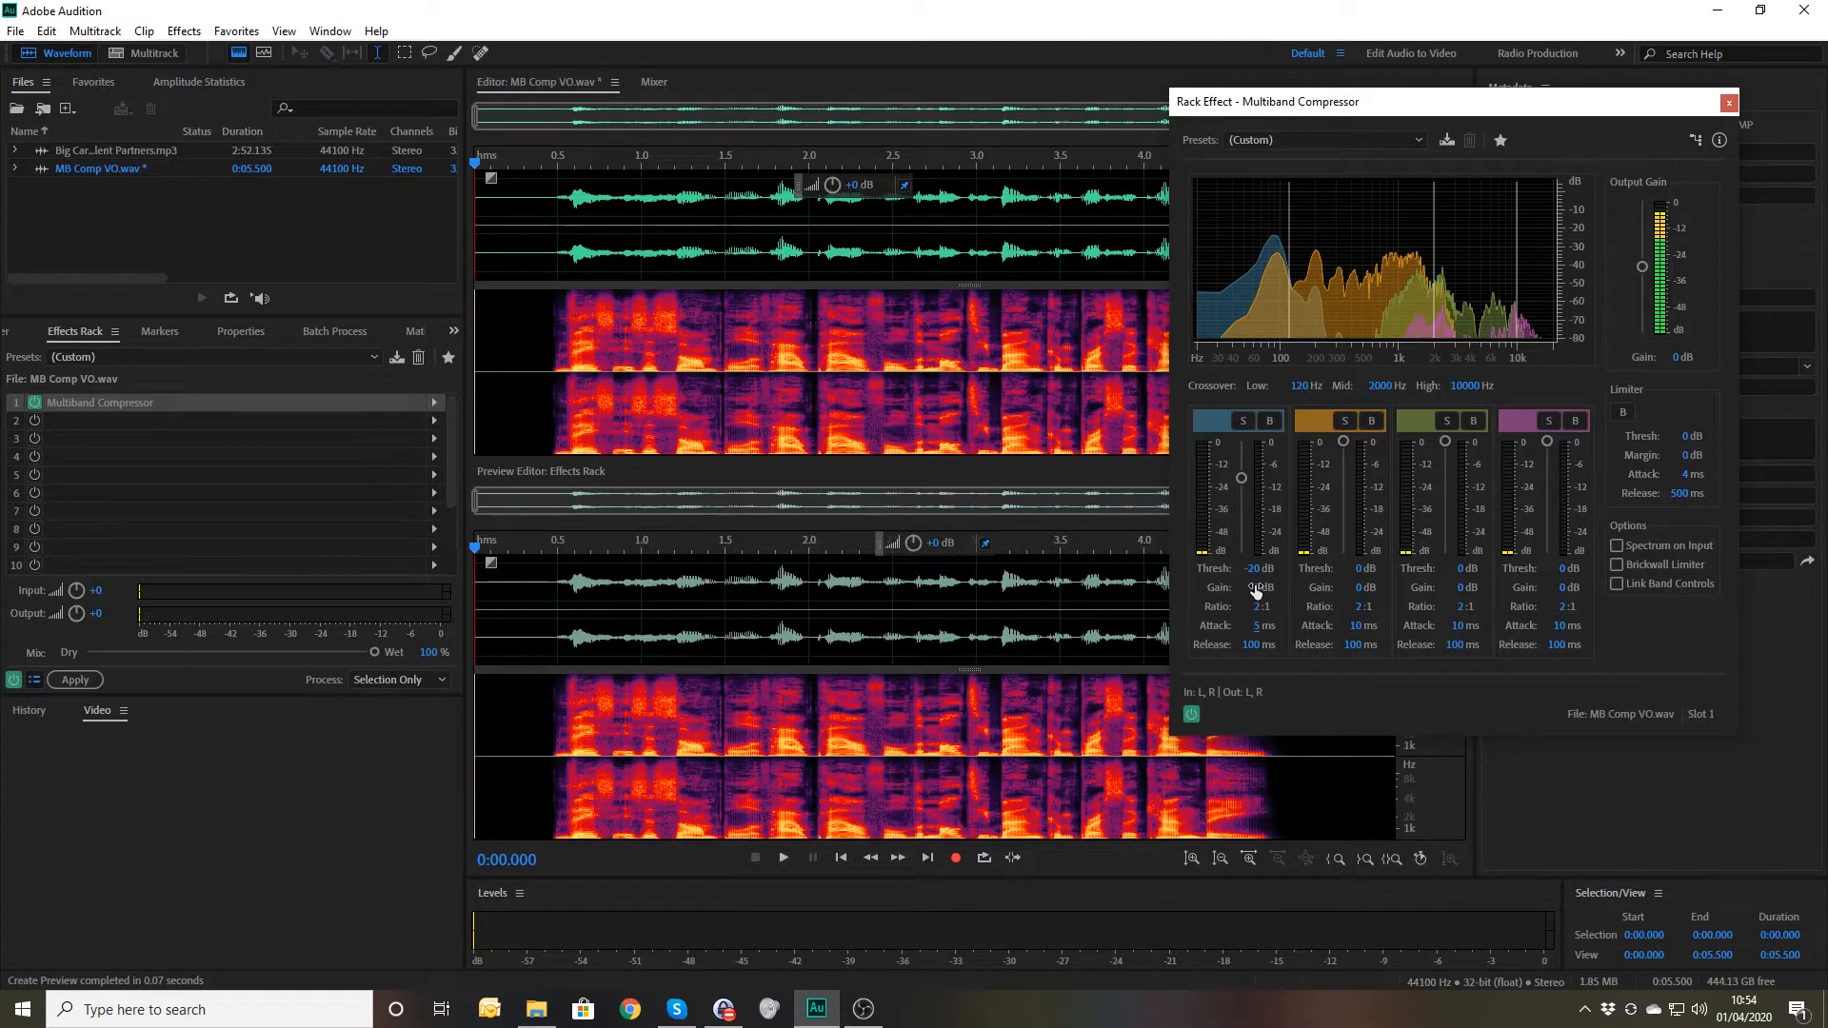
left_click(519, 590)
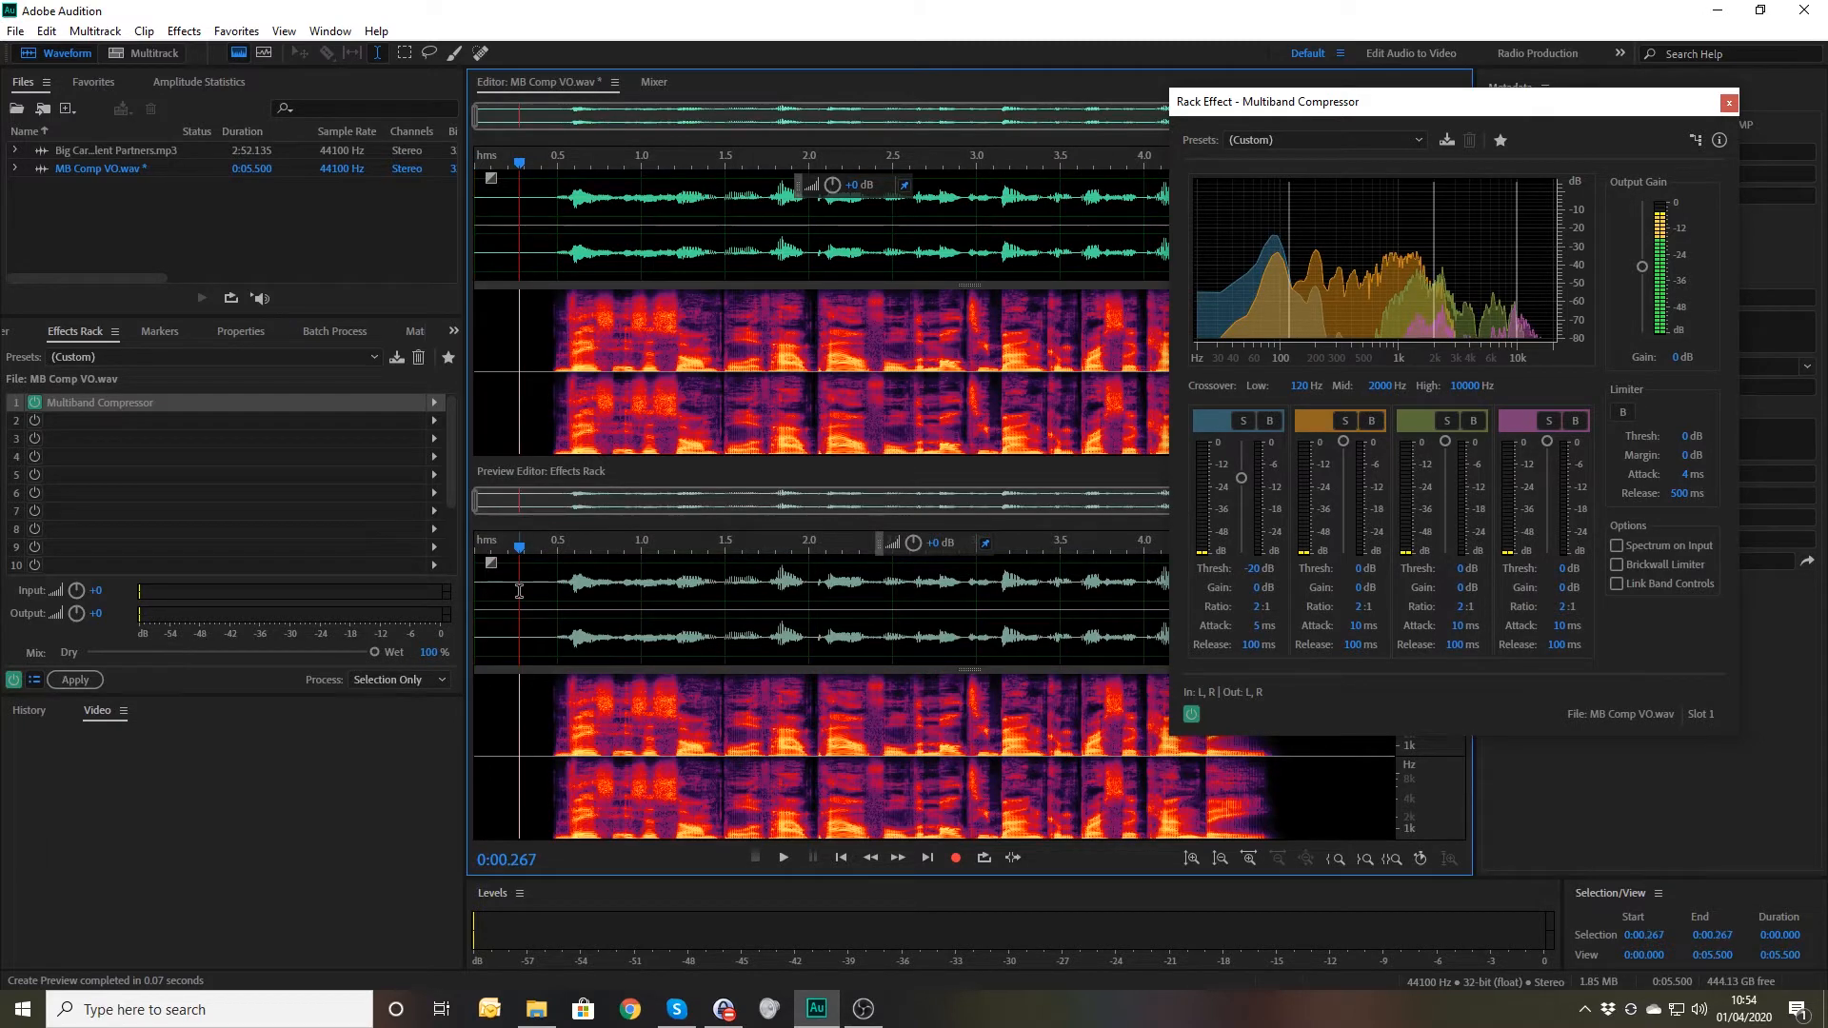
key("space")
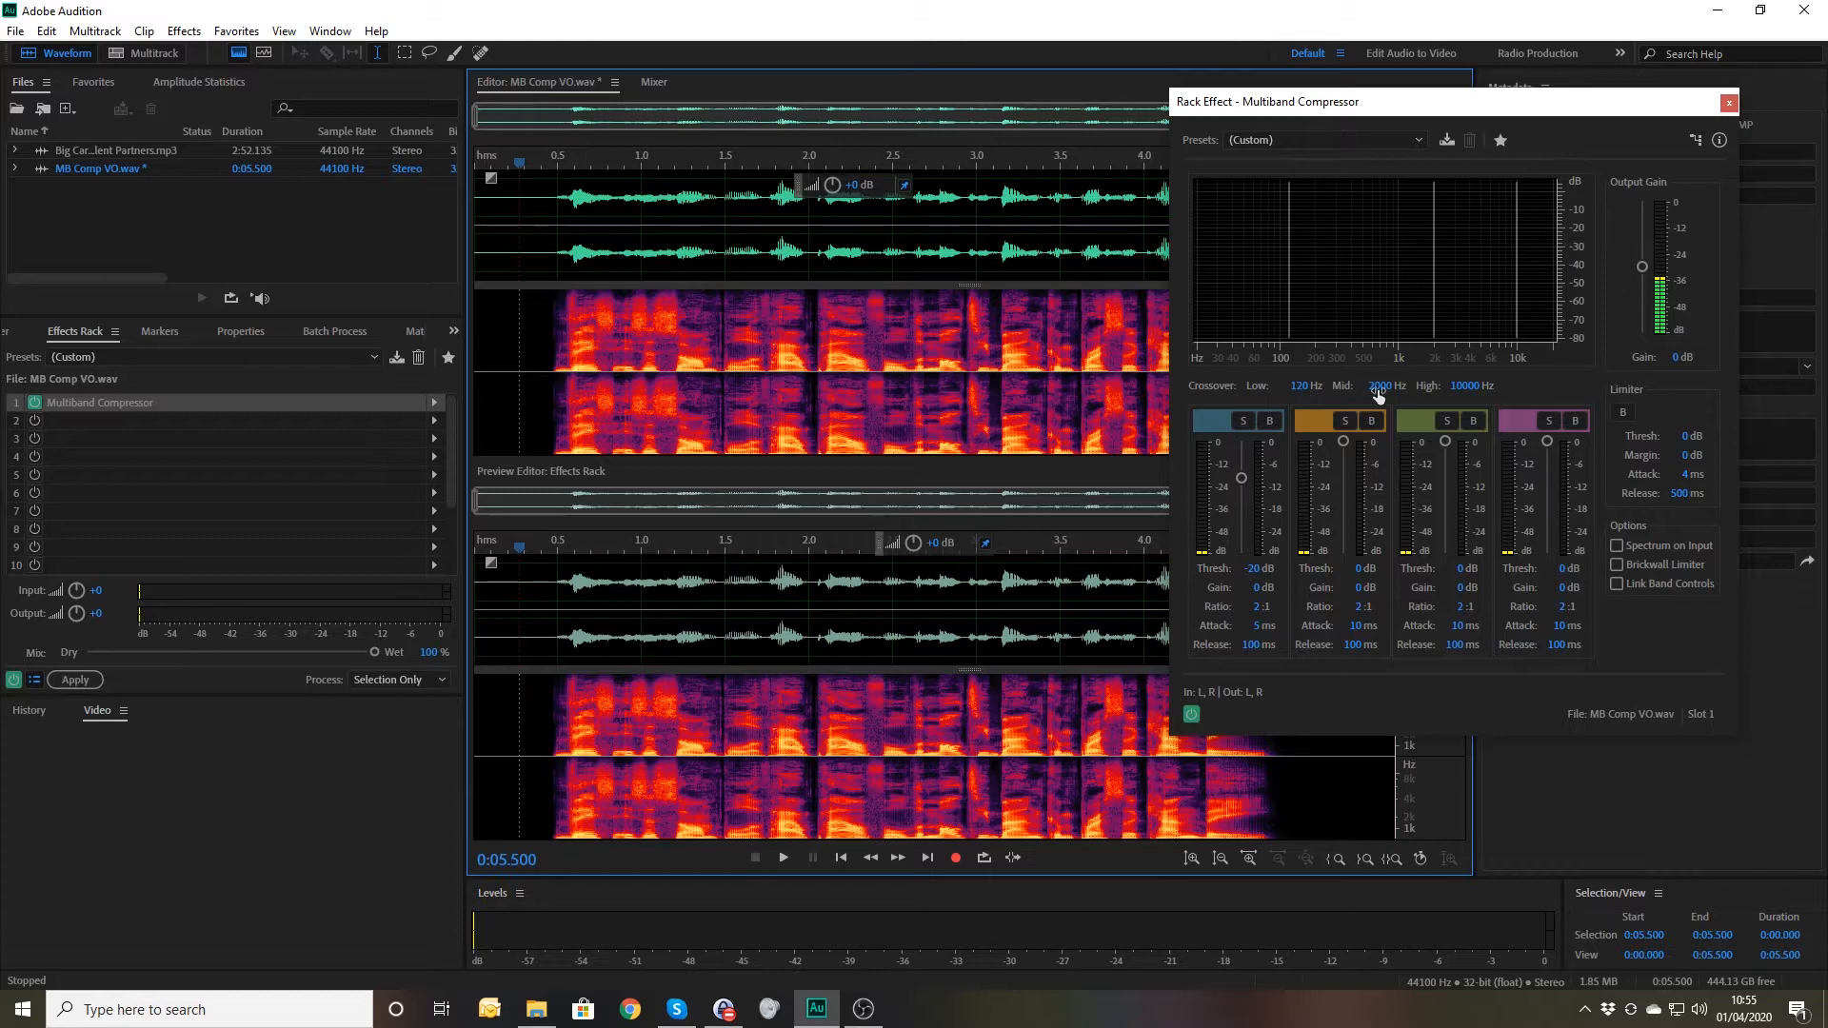
- Set the second band's threshold to -20 dB and play the voice-over from near its start
left_click(1358, 567)
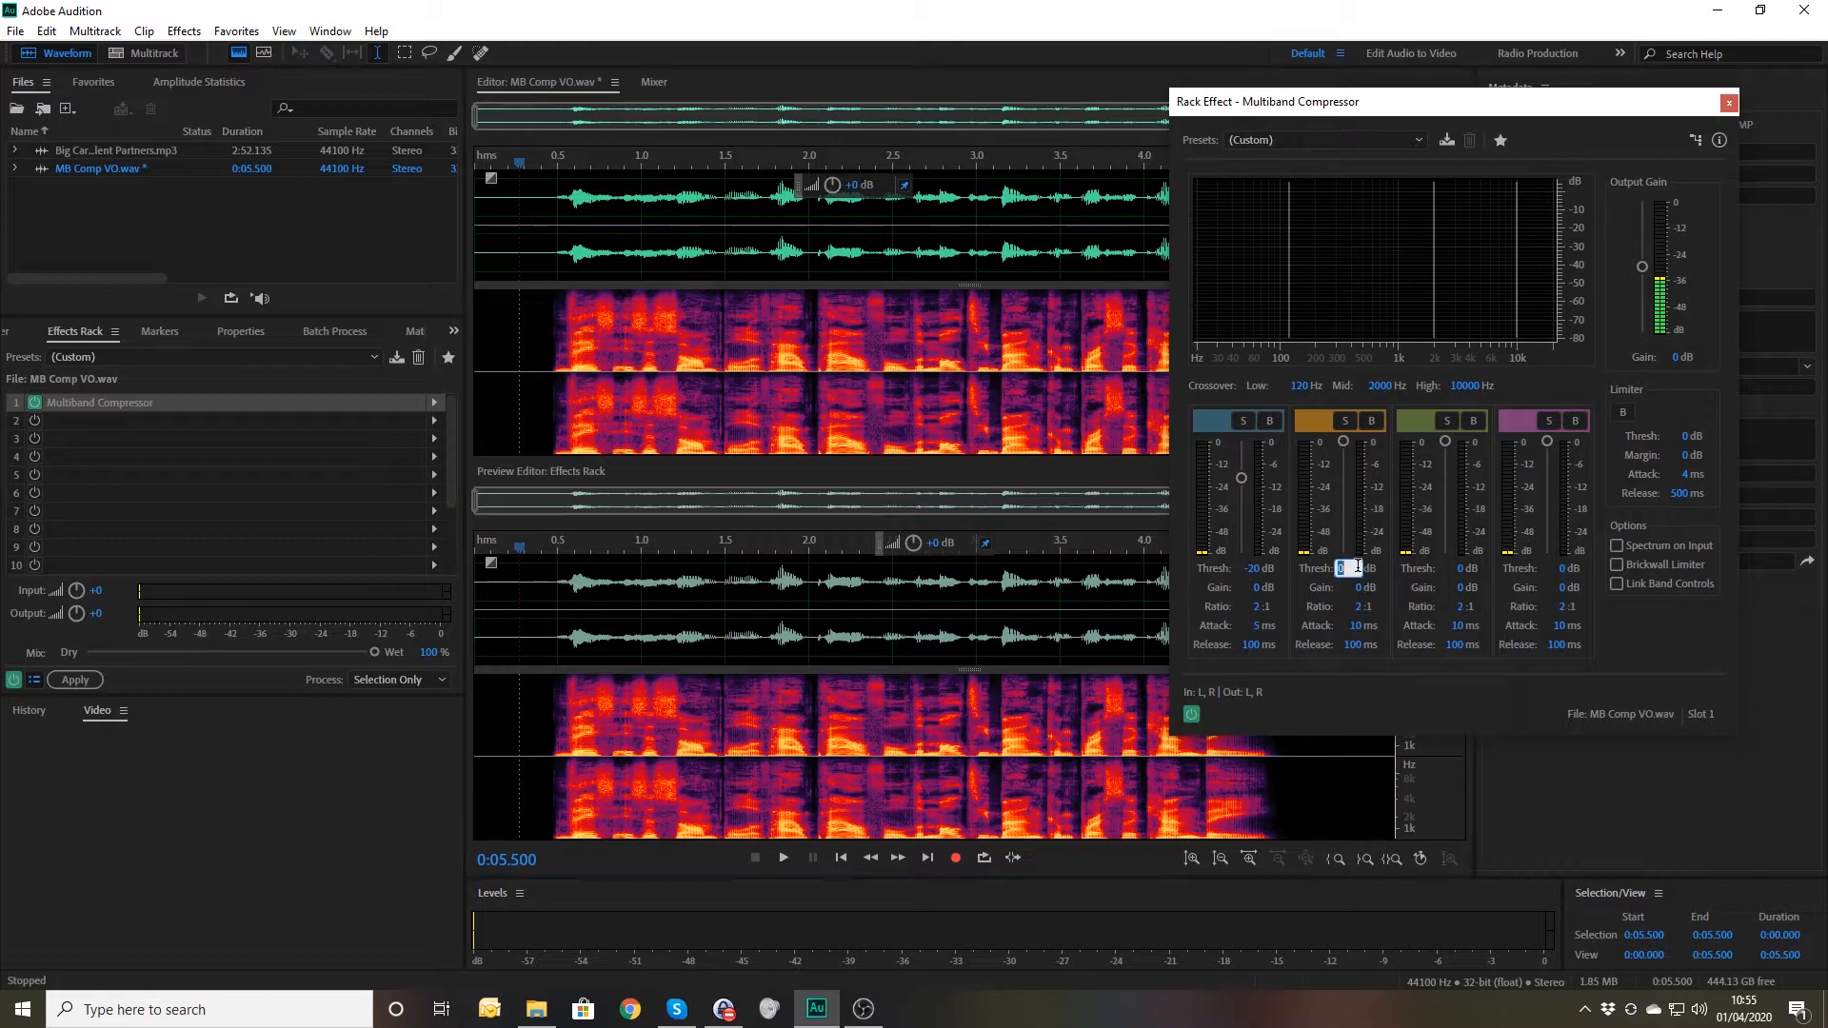
type("-20")
key("Return")
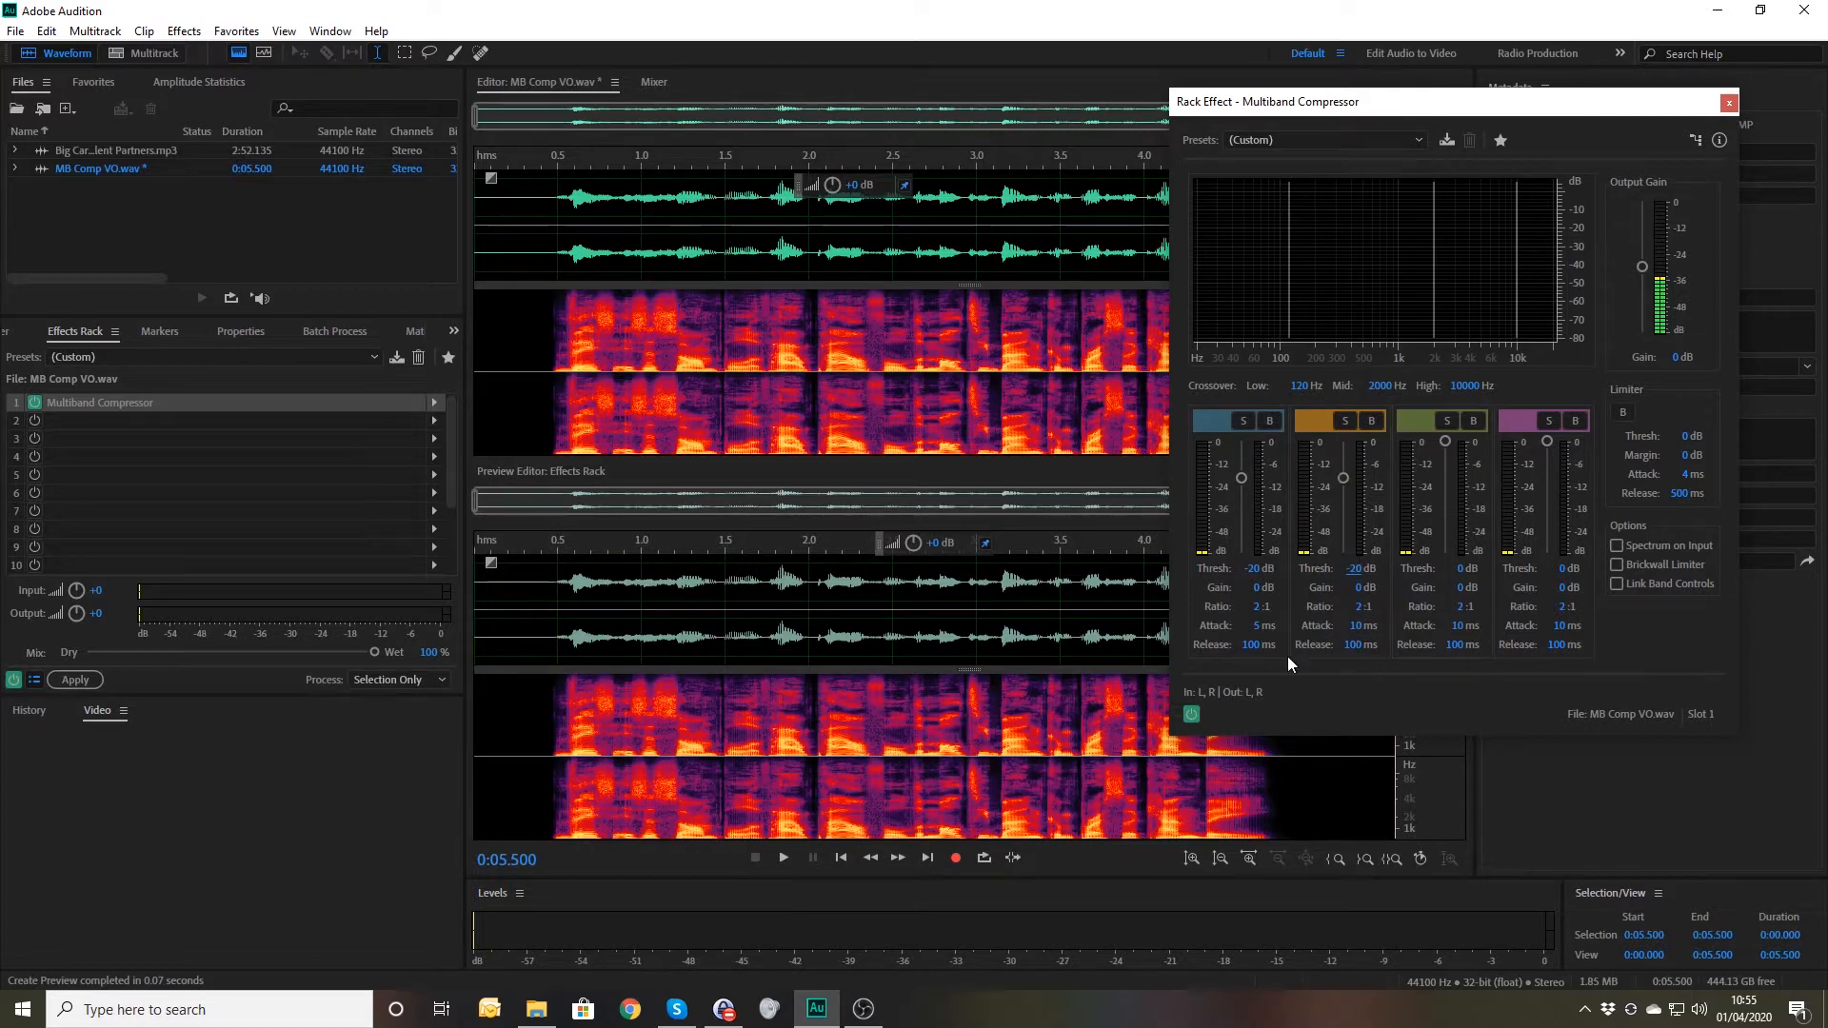
left_click(526, 621)
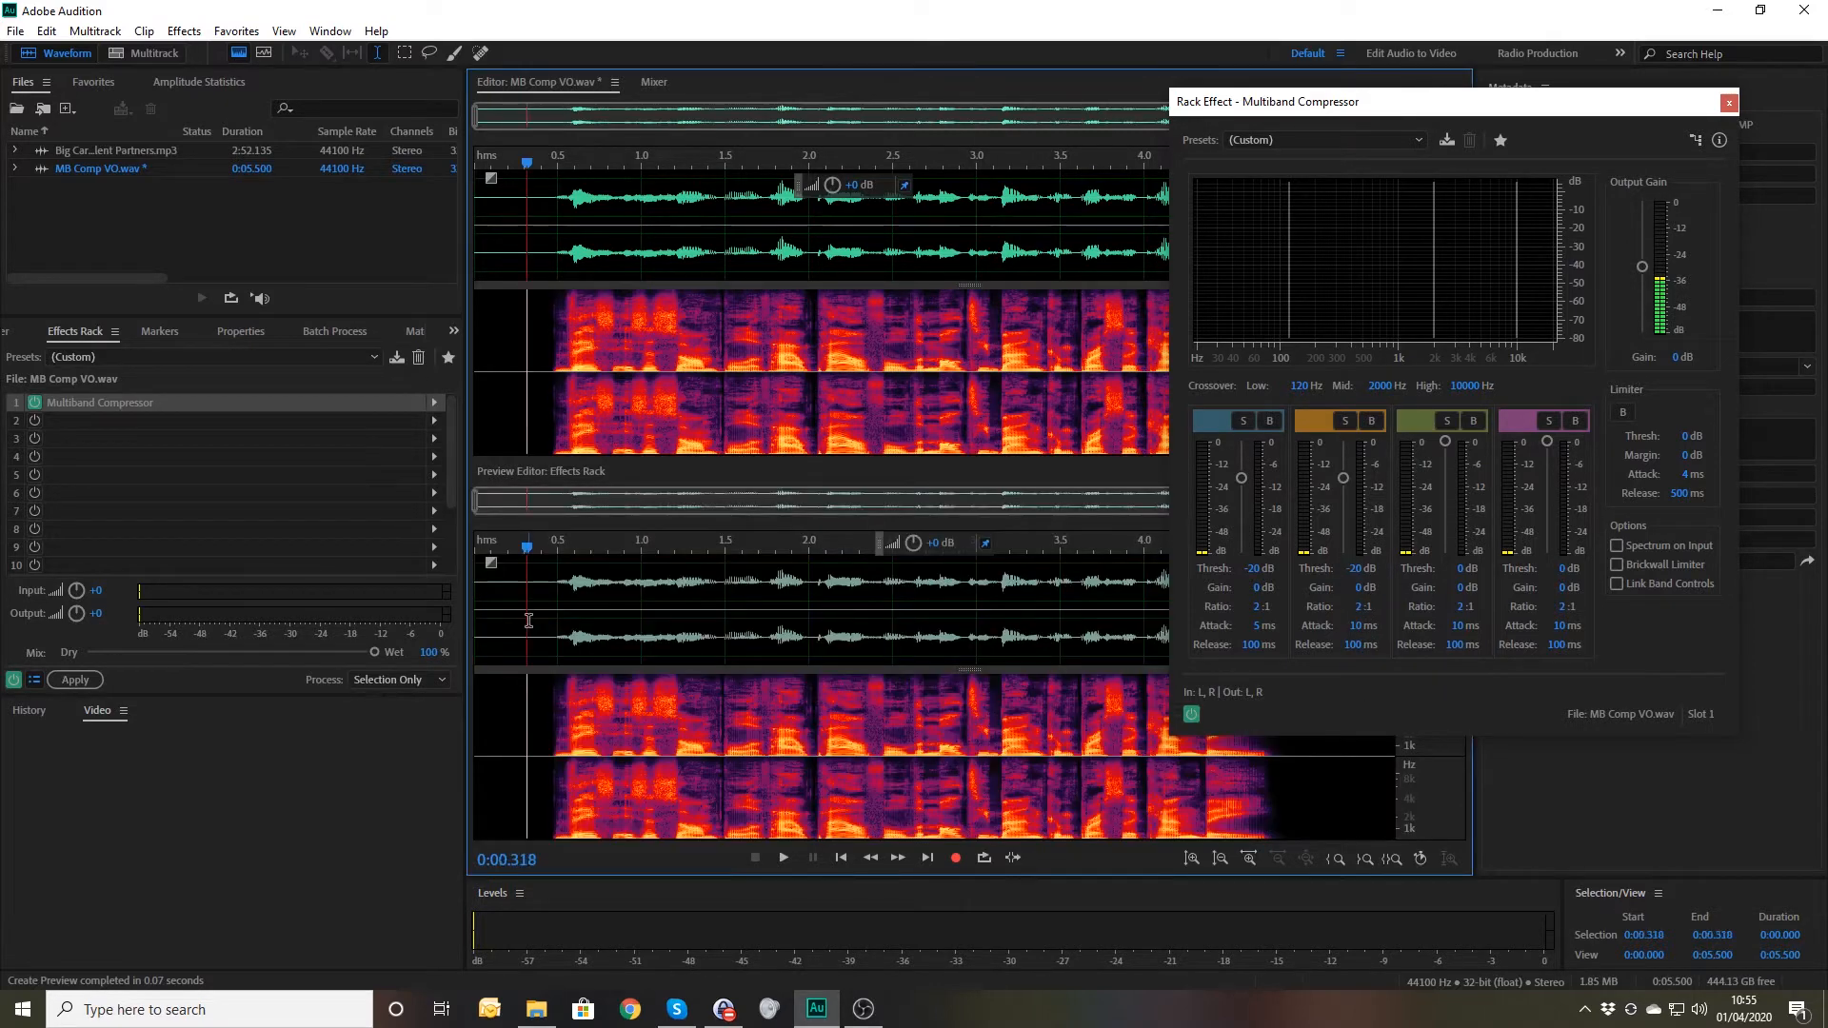
key("space")
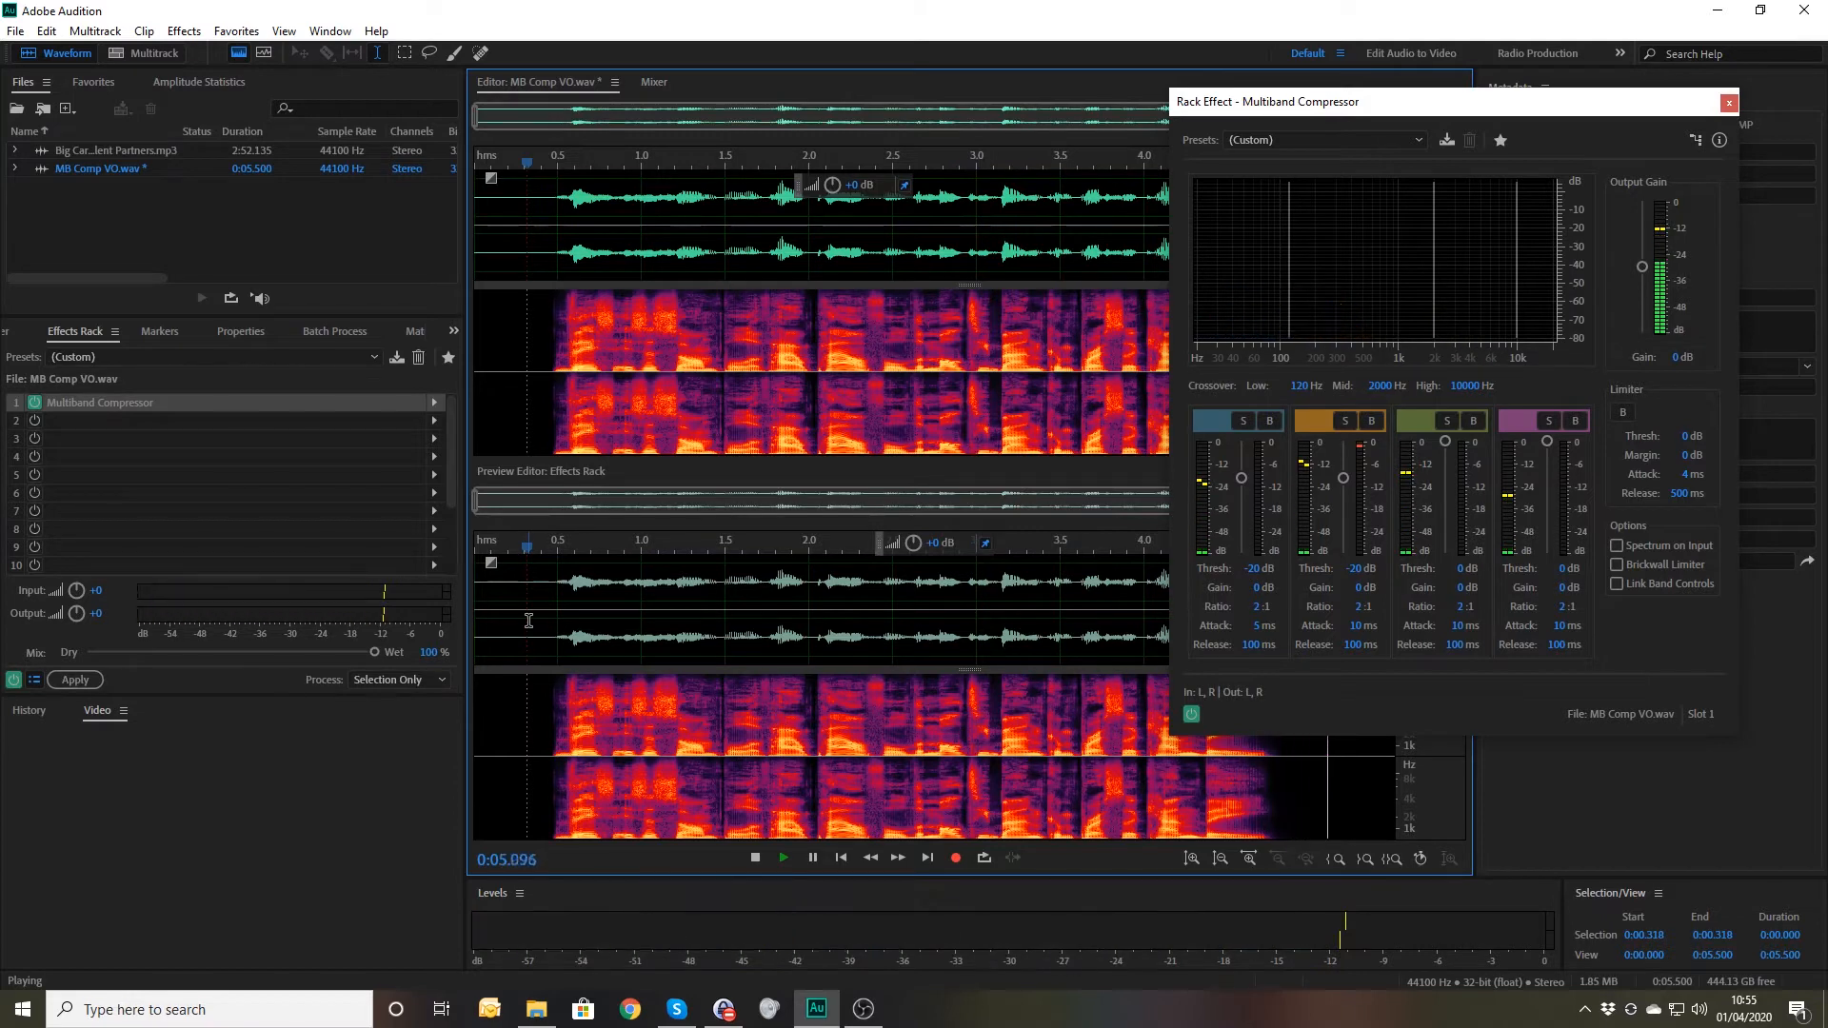
- Set the third band's threshold to -20 dB and the highest band's threshold to -30 dB
left_click(1457, 570)
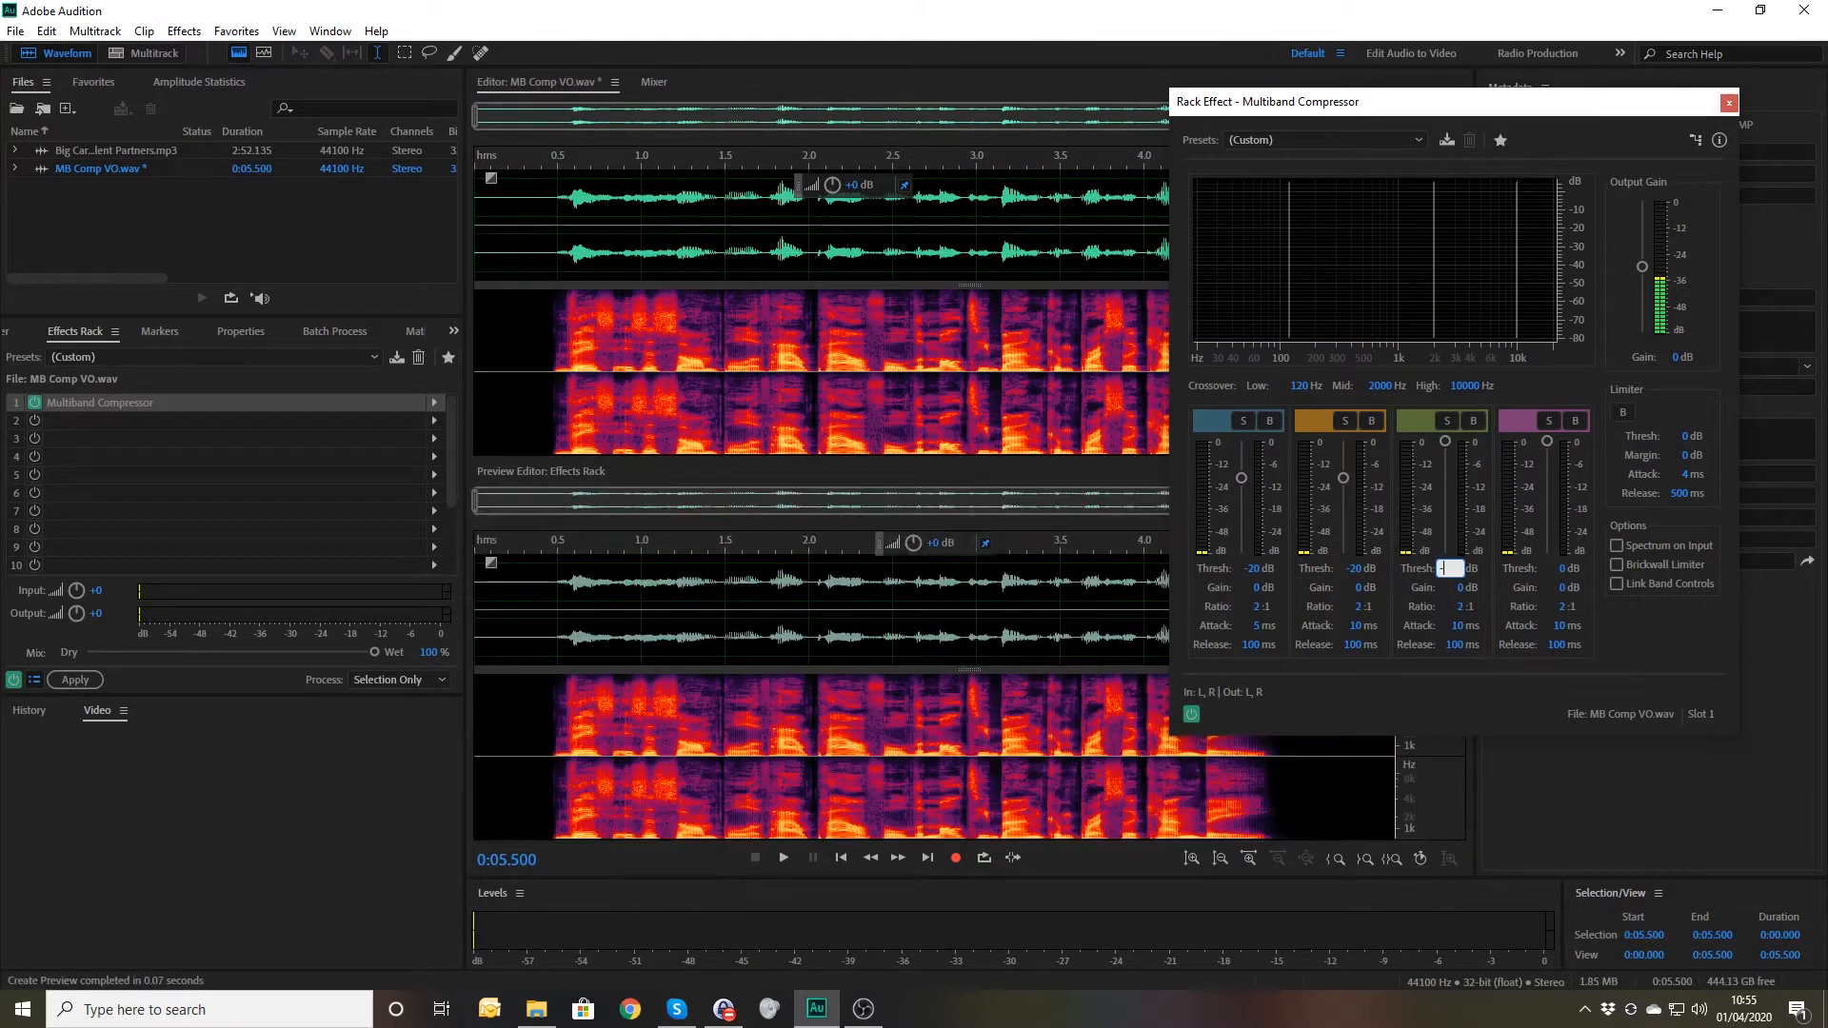
type("-20")
left_click(1563, 569)
type("-30")
left_click(1561, 605)
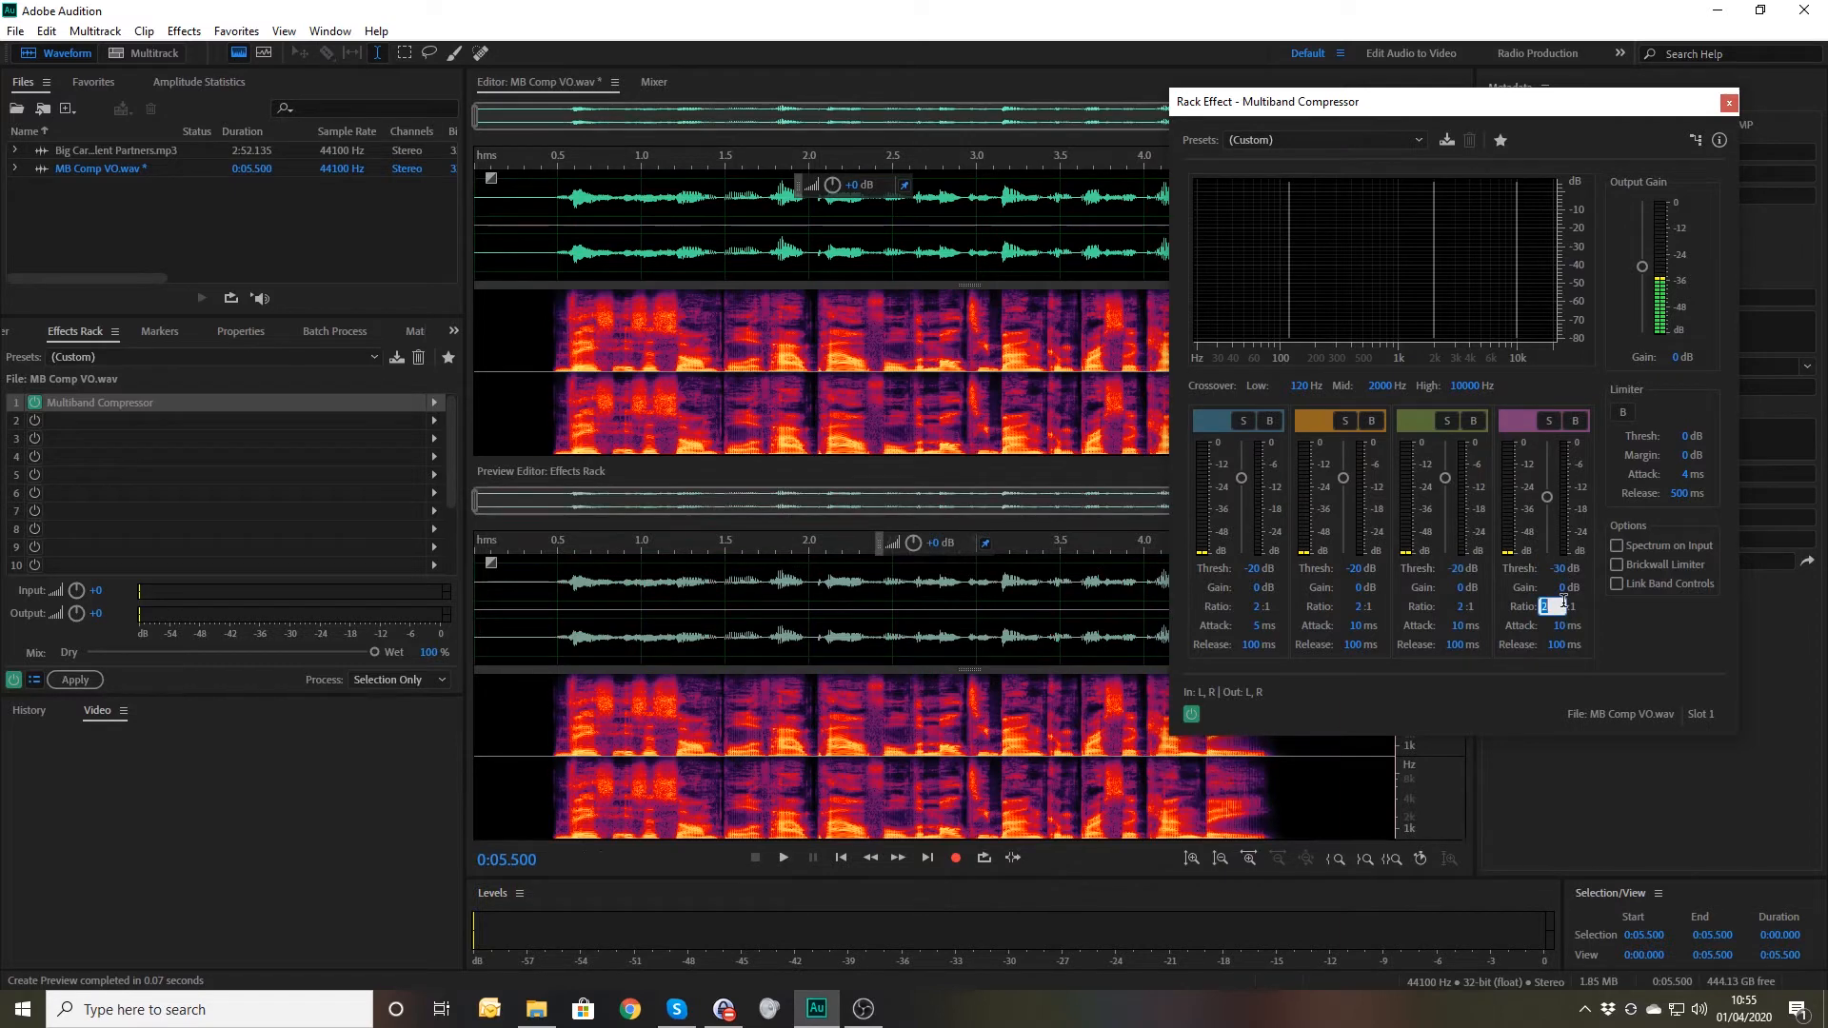
key("Return")
- Play the voice-over from near its start with the thresholds of all four bands lowered
left_click(523, 585)
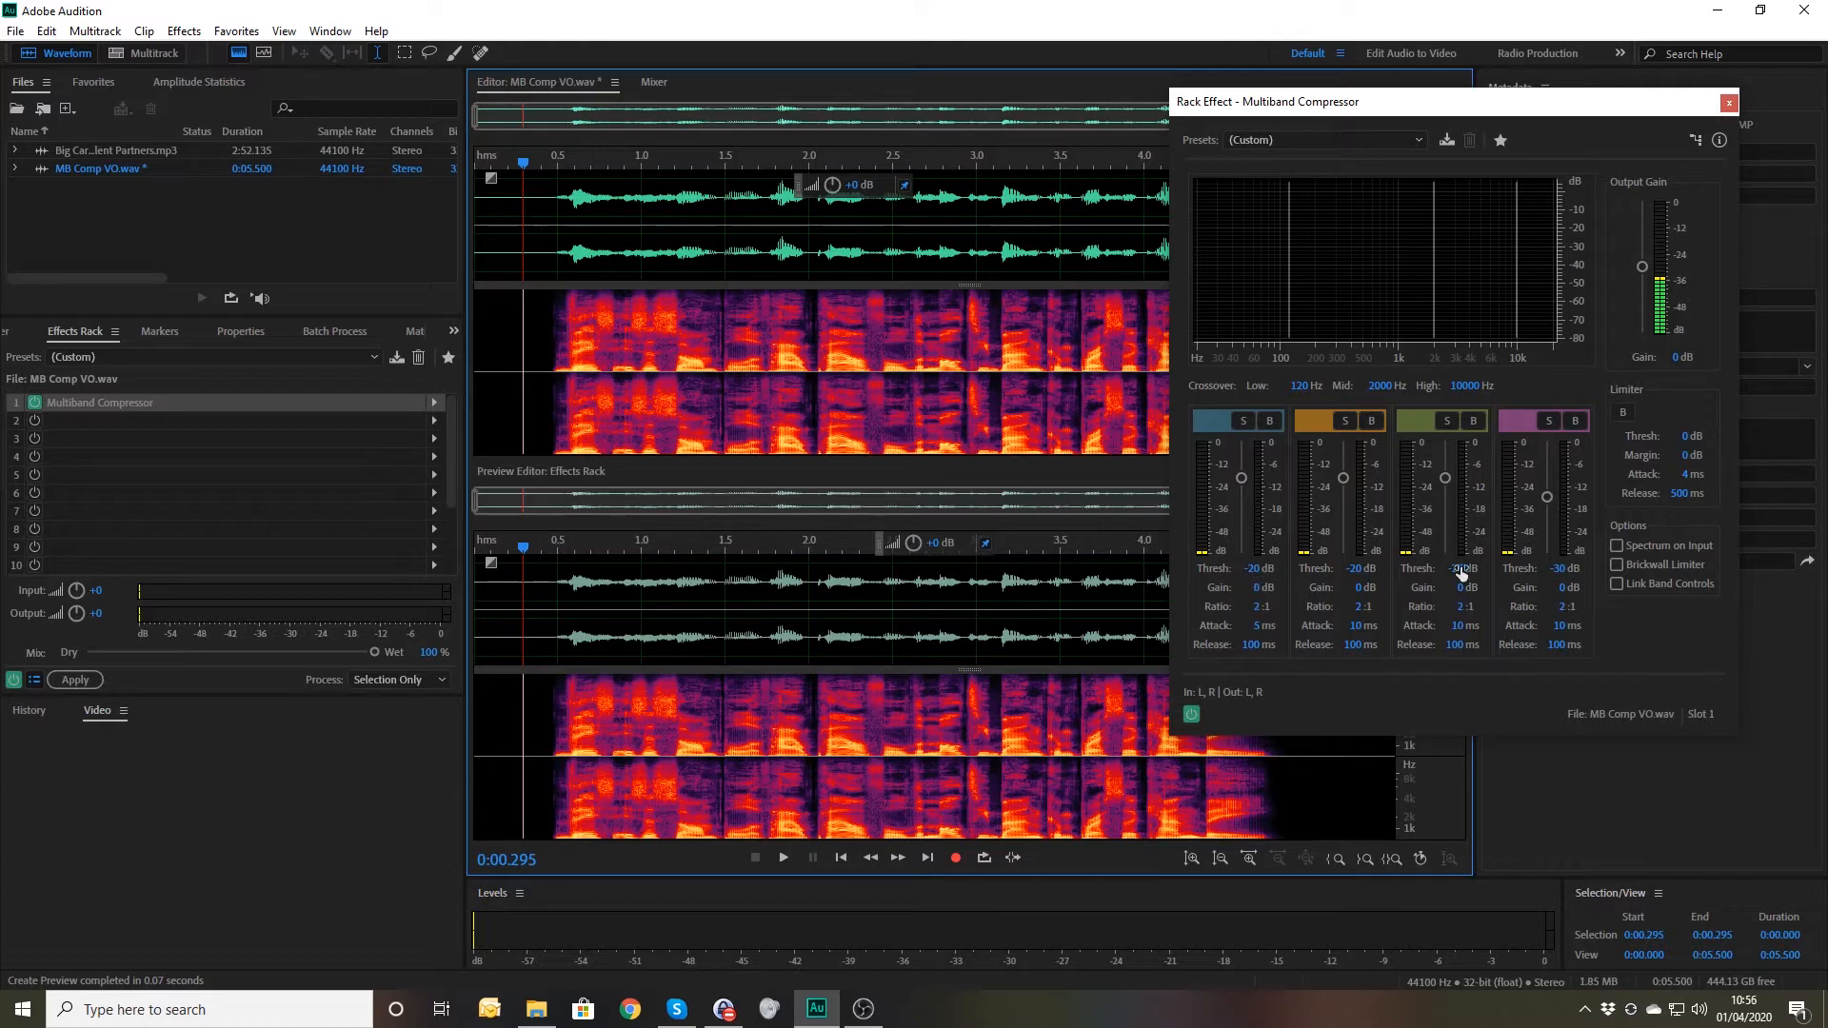
left_click(534, 639)
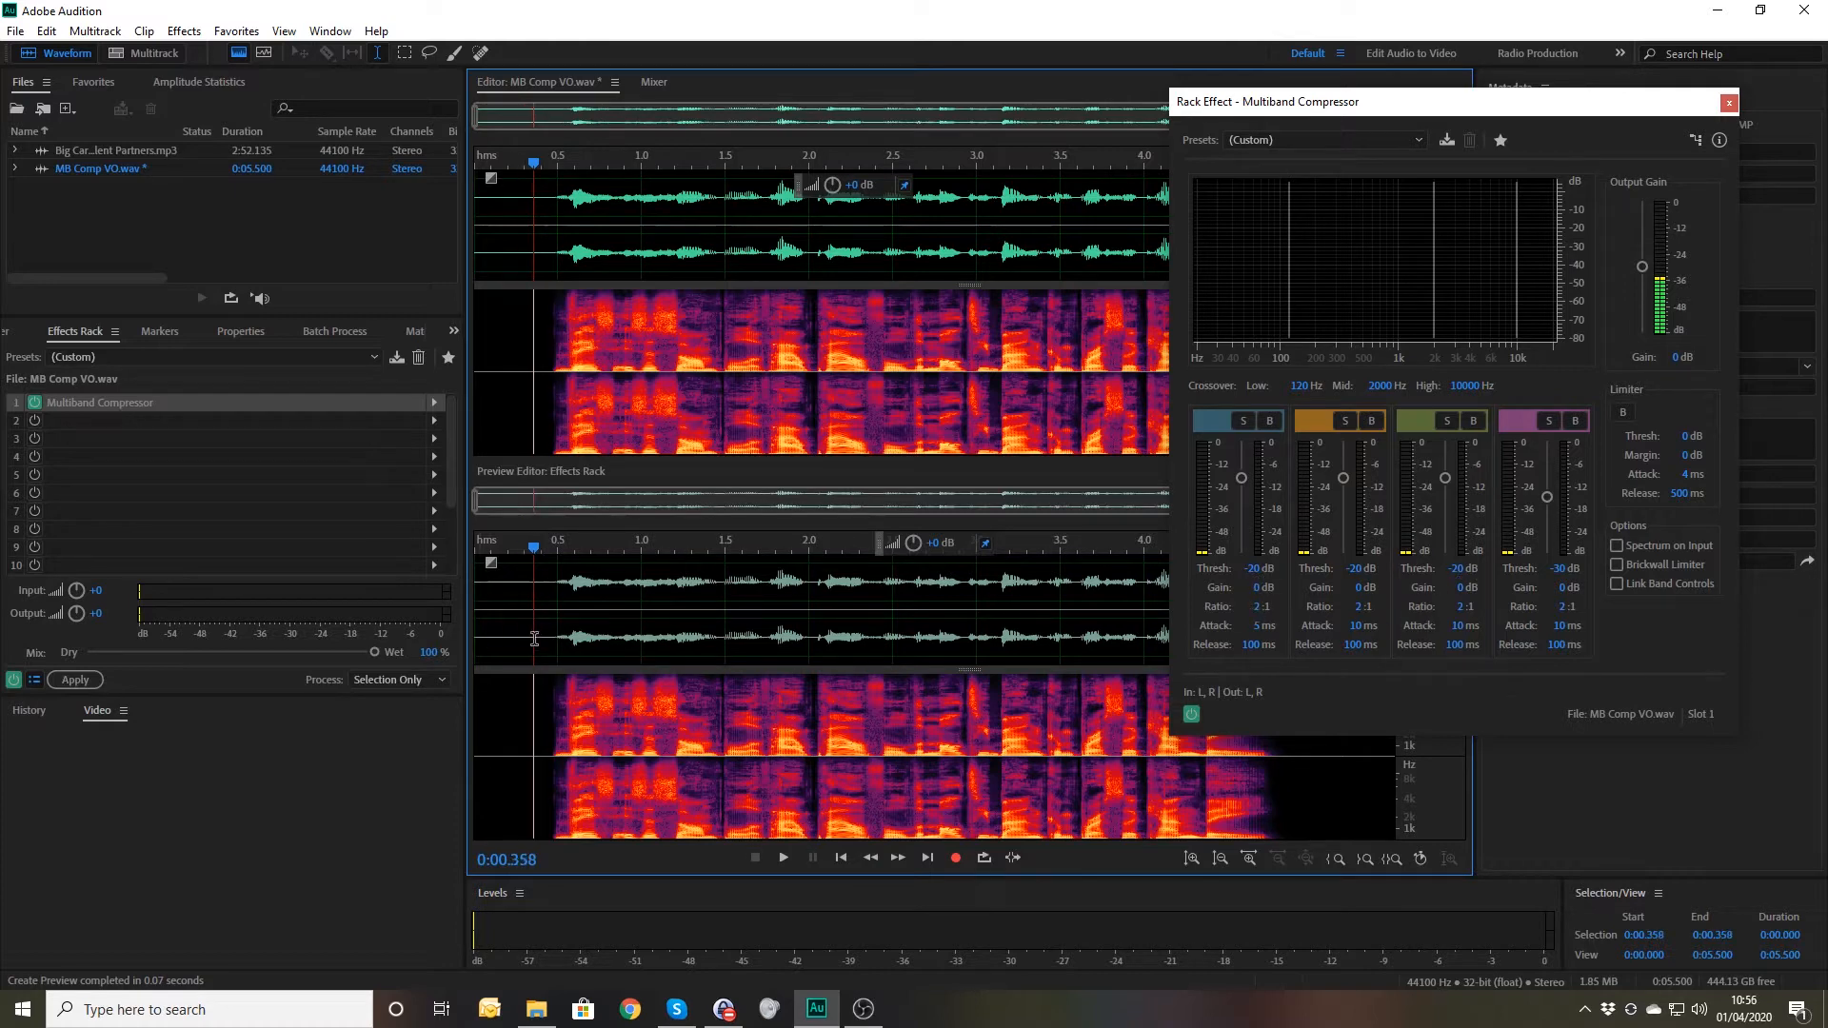
key("space")
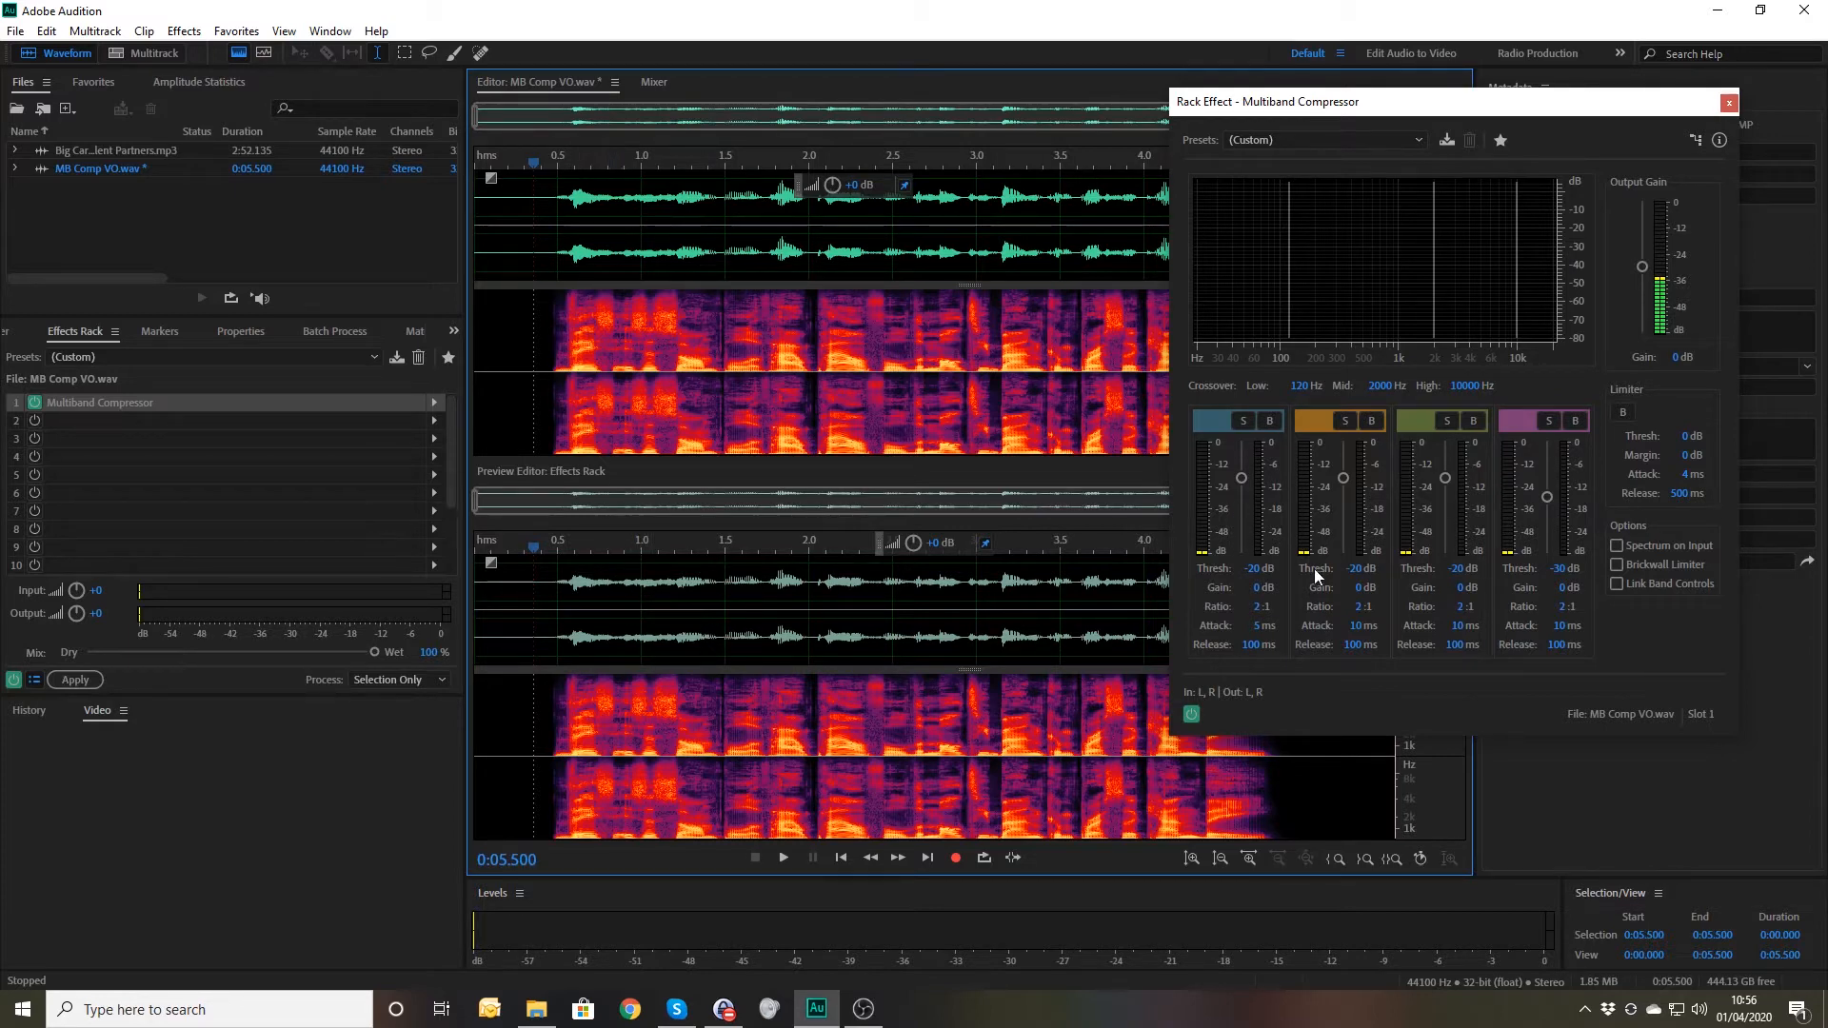
- Set the gain of all four compressor bands to 2 dB
left_click(1253, 588)
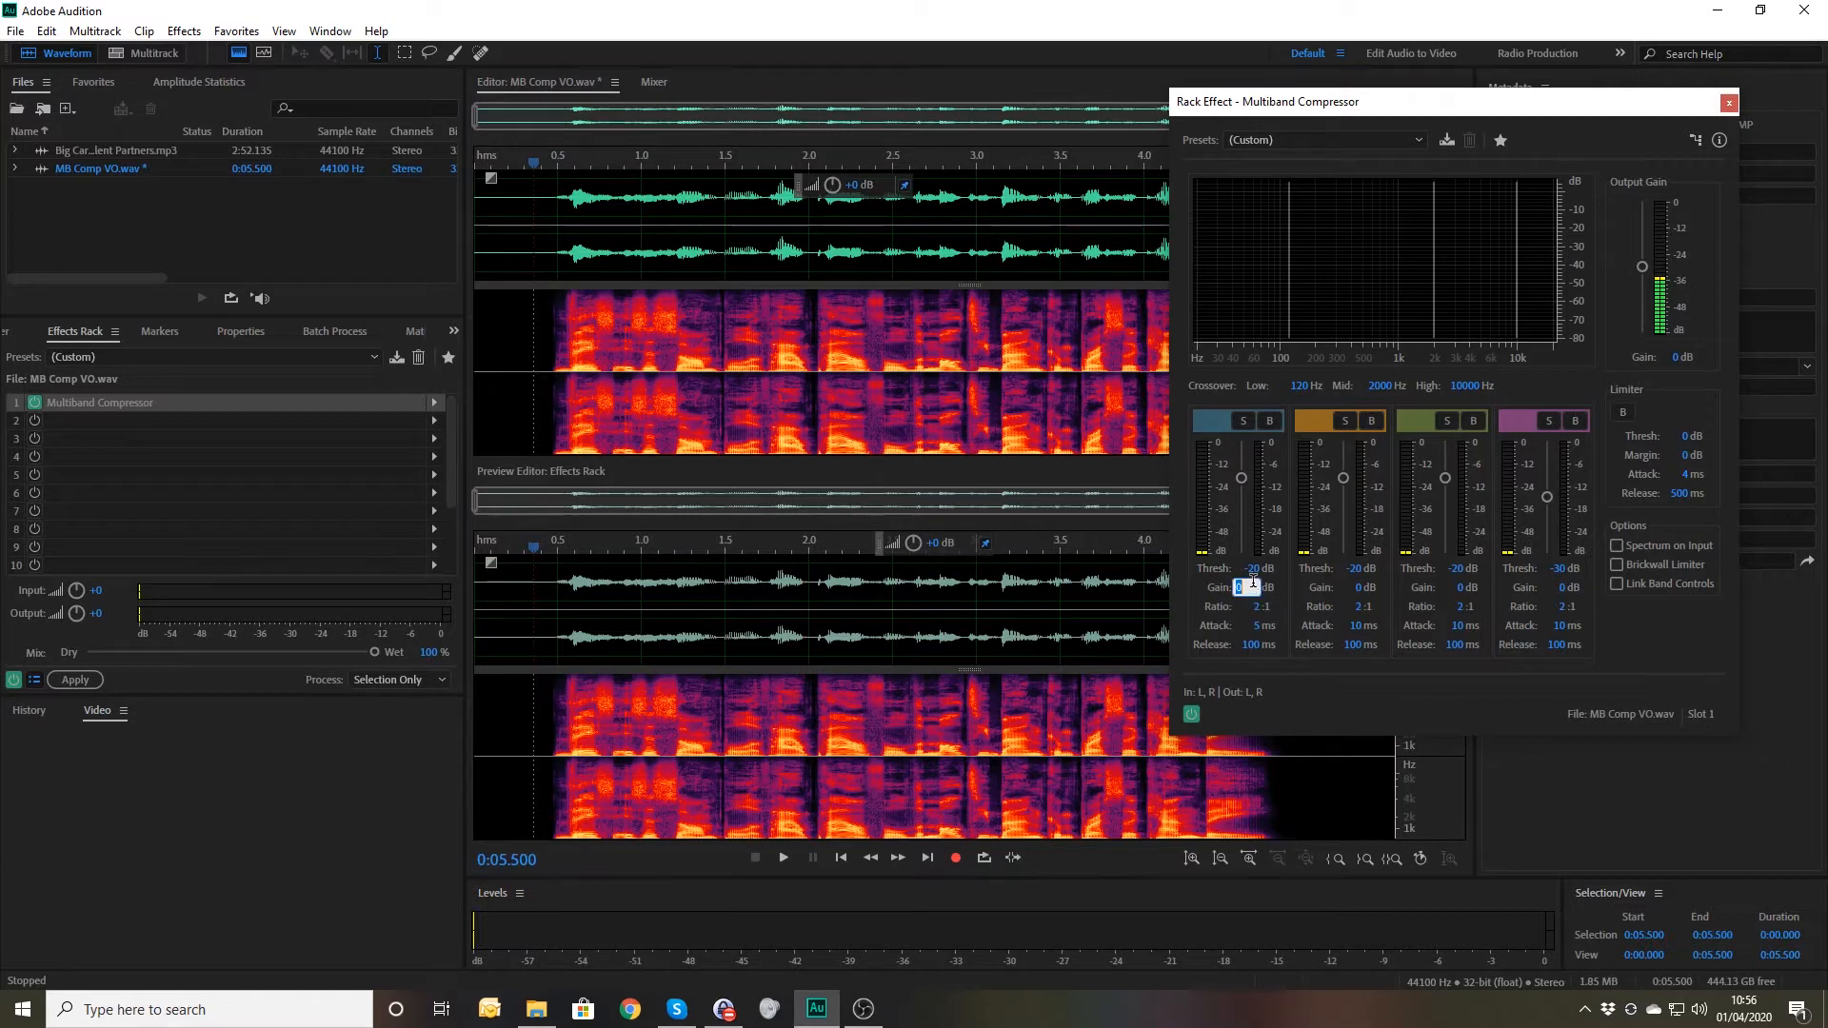
type("2")
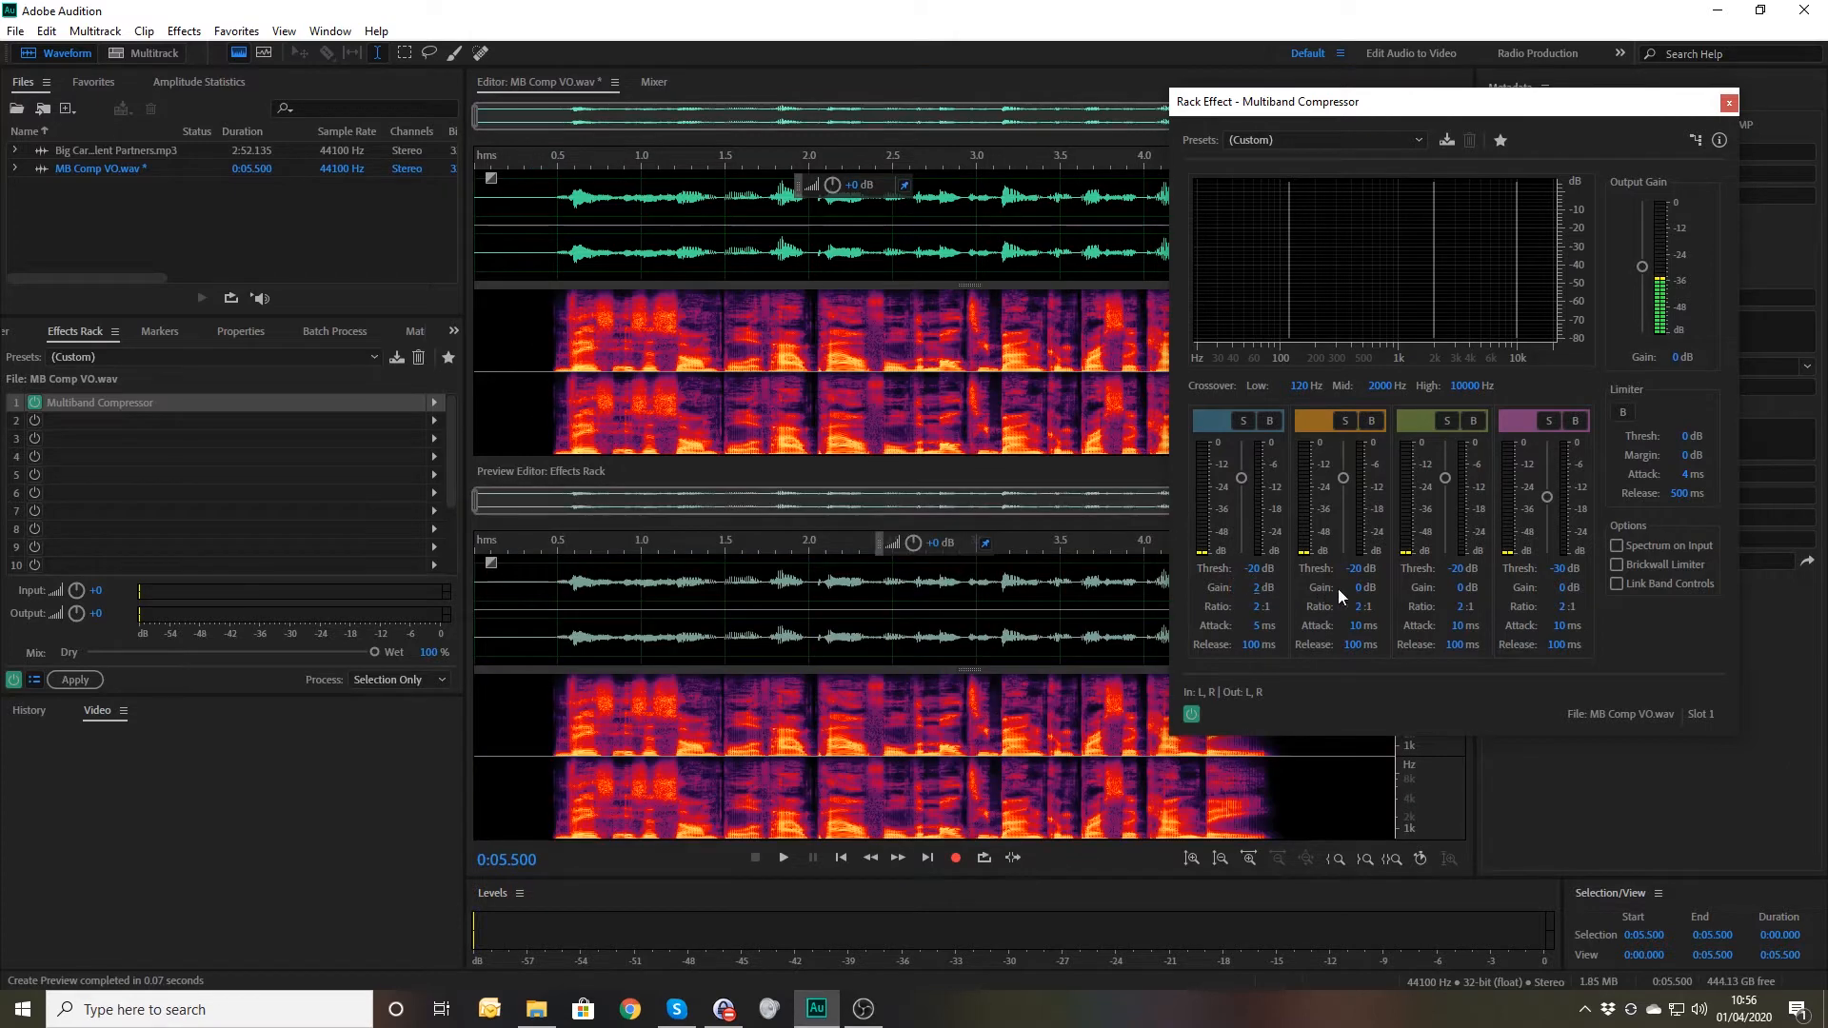
left_click(1356, 586)
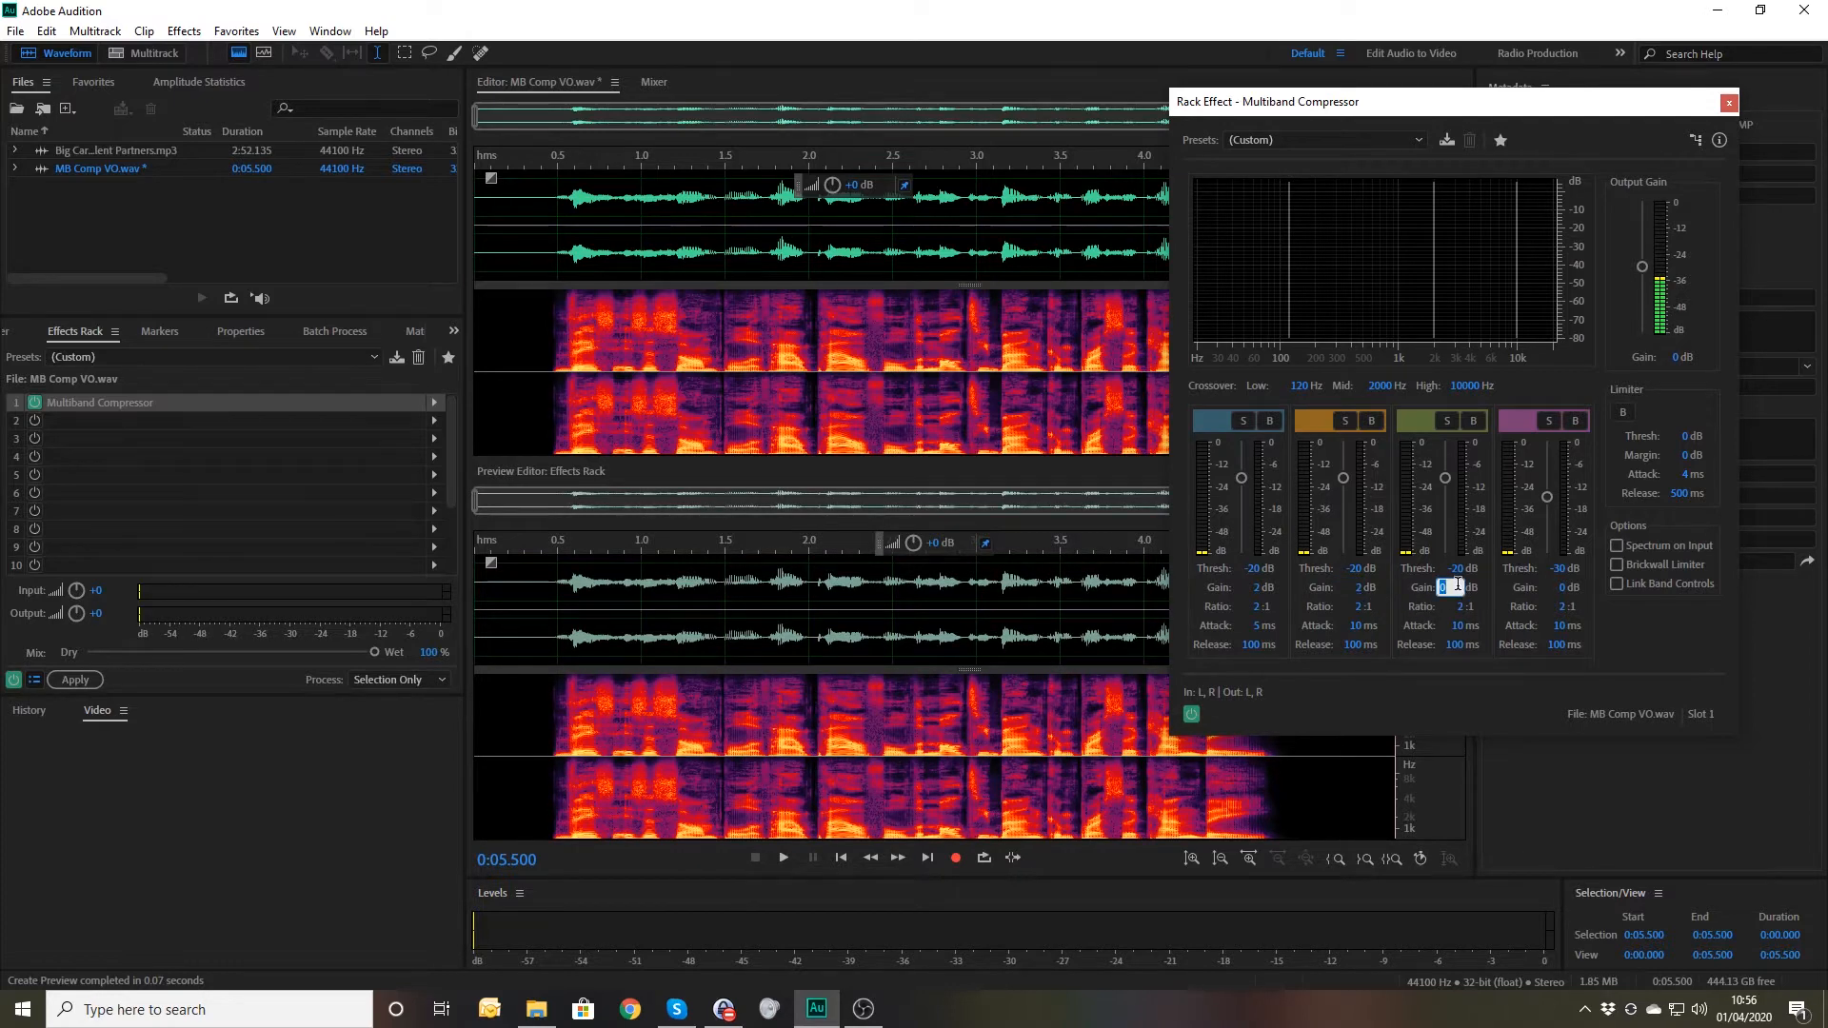
type("2")
key("Return")
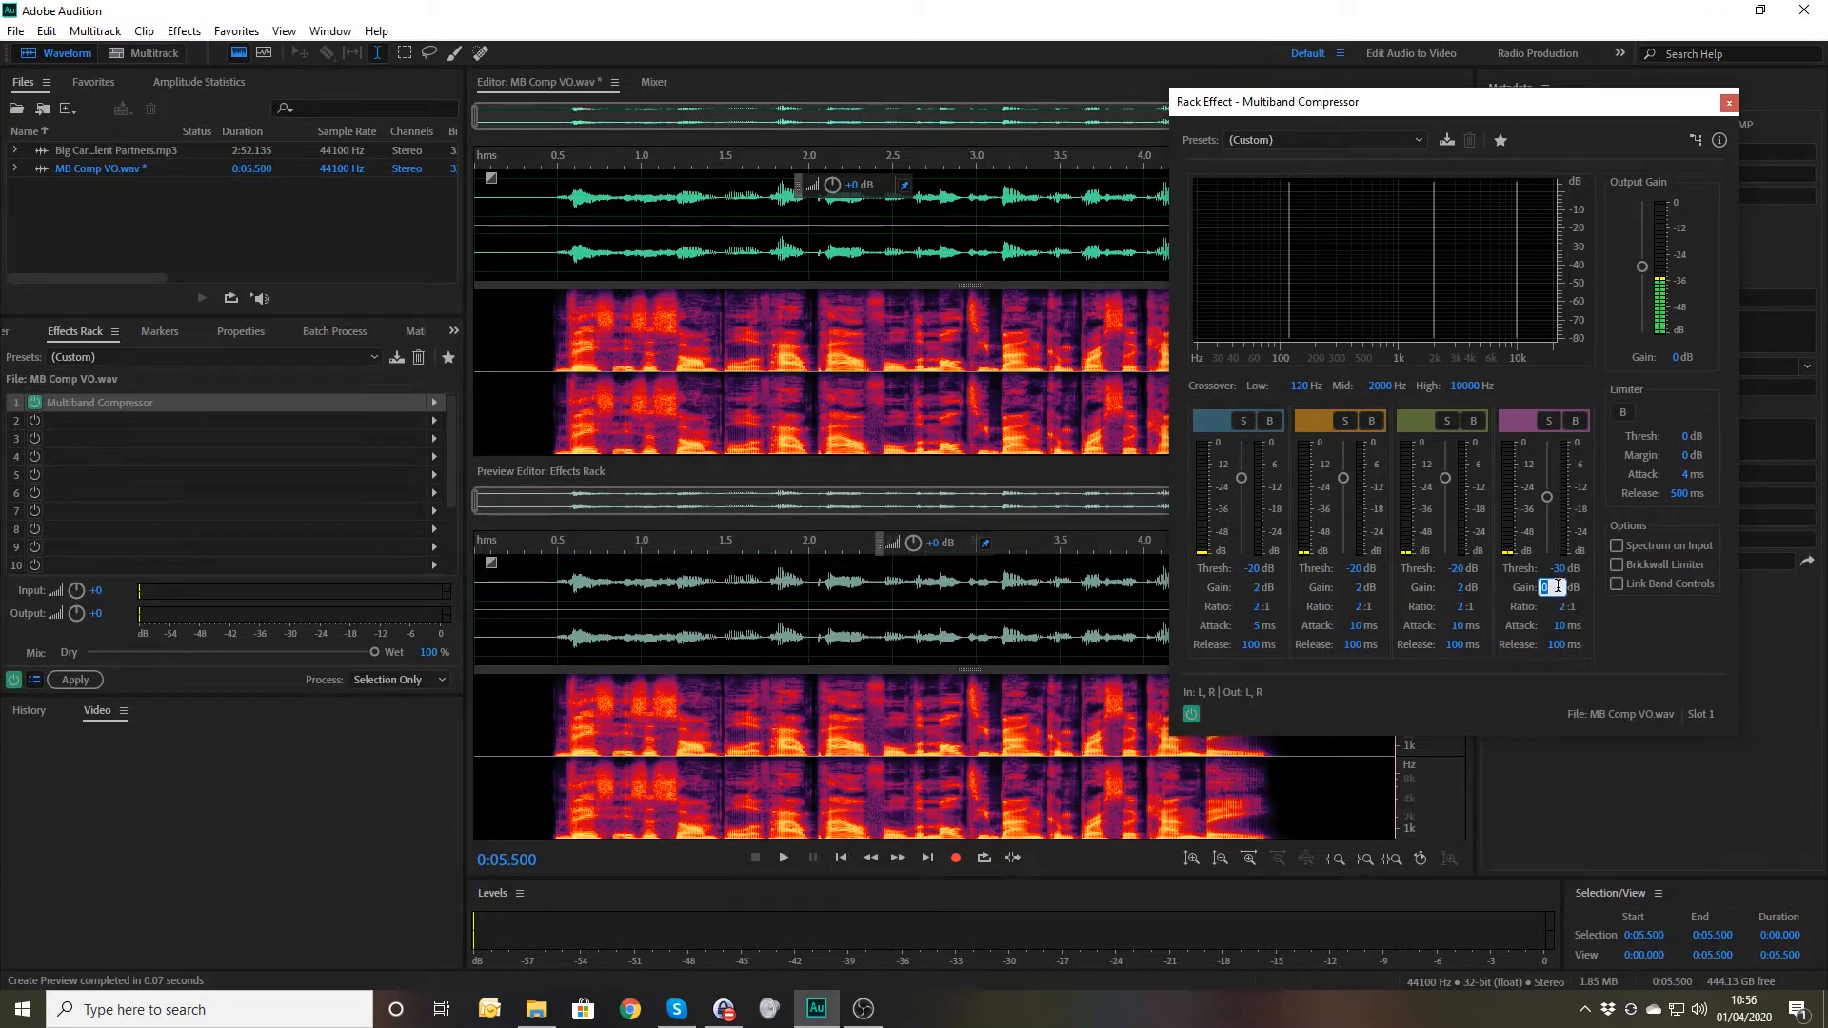
type("2")
key("Return")
- Play the voice-over from near its start with the raised gains, and bypass all rack effects to compare
left_click(546, 606)
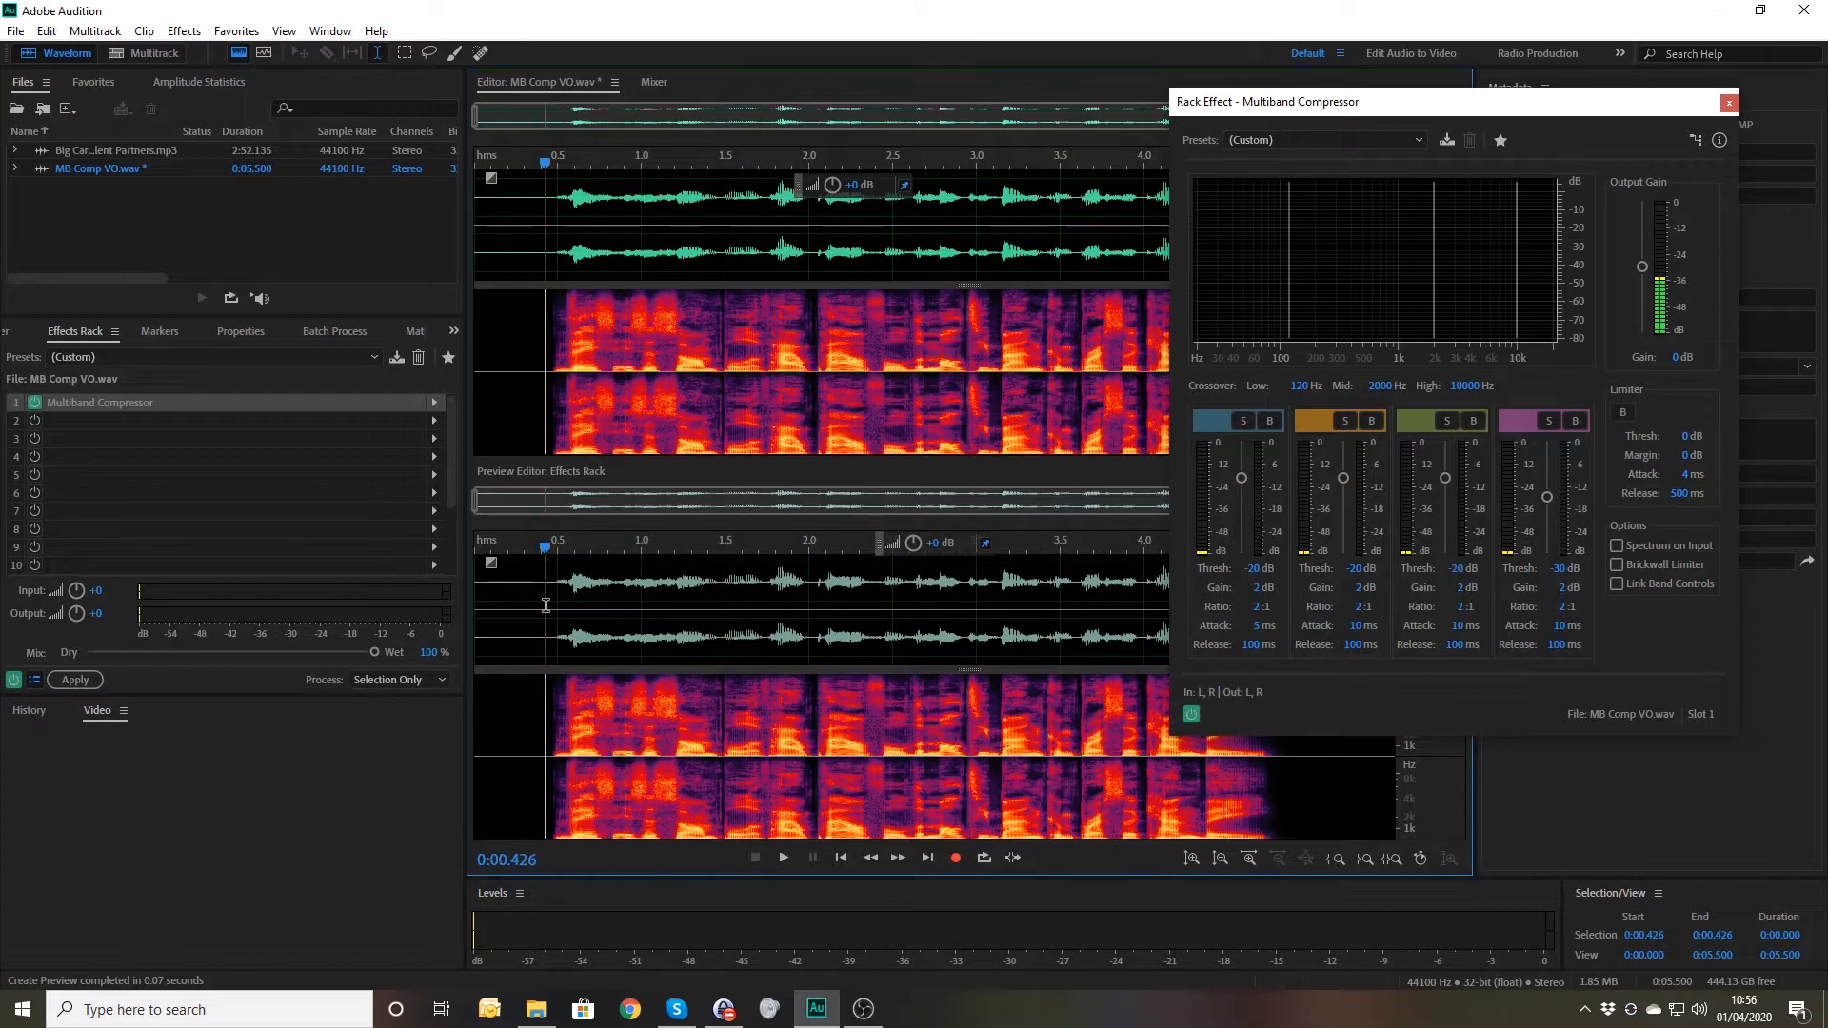
key("space")
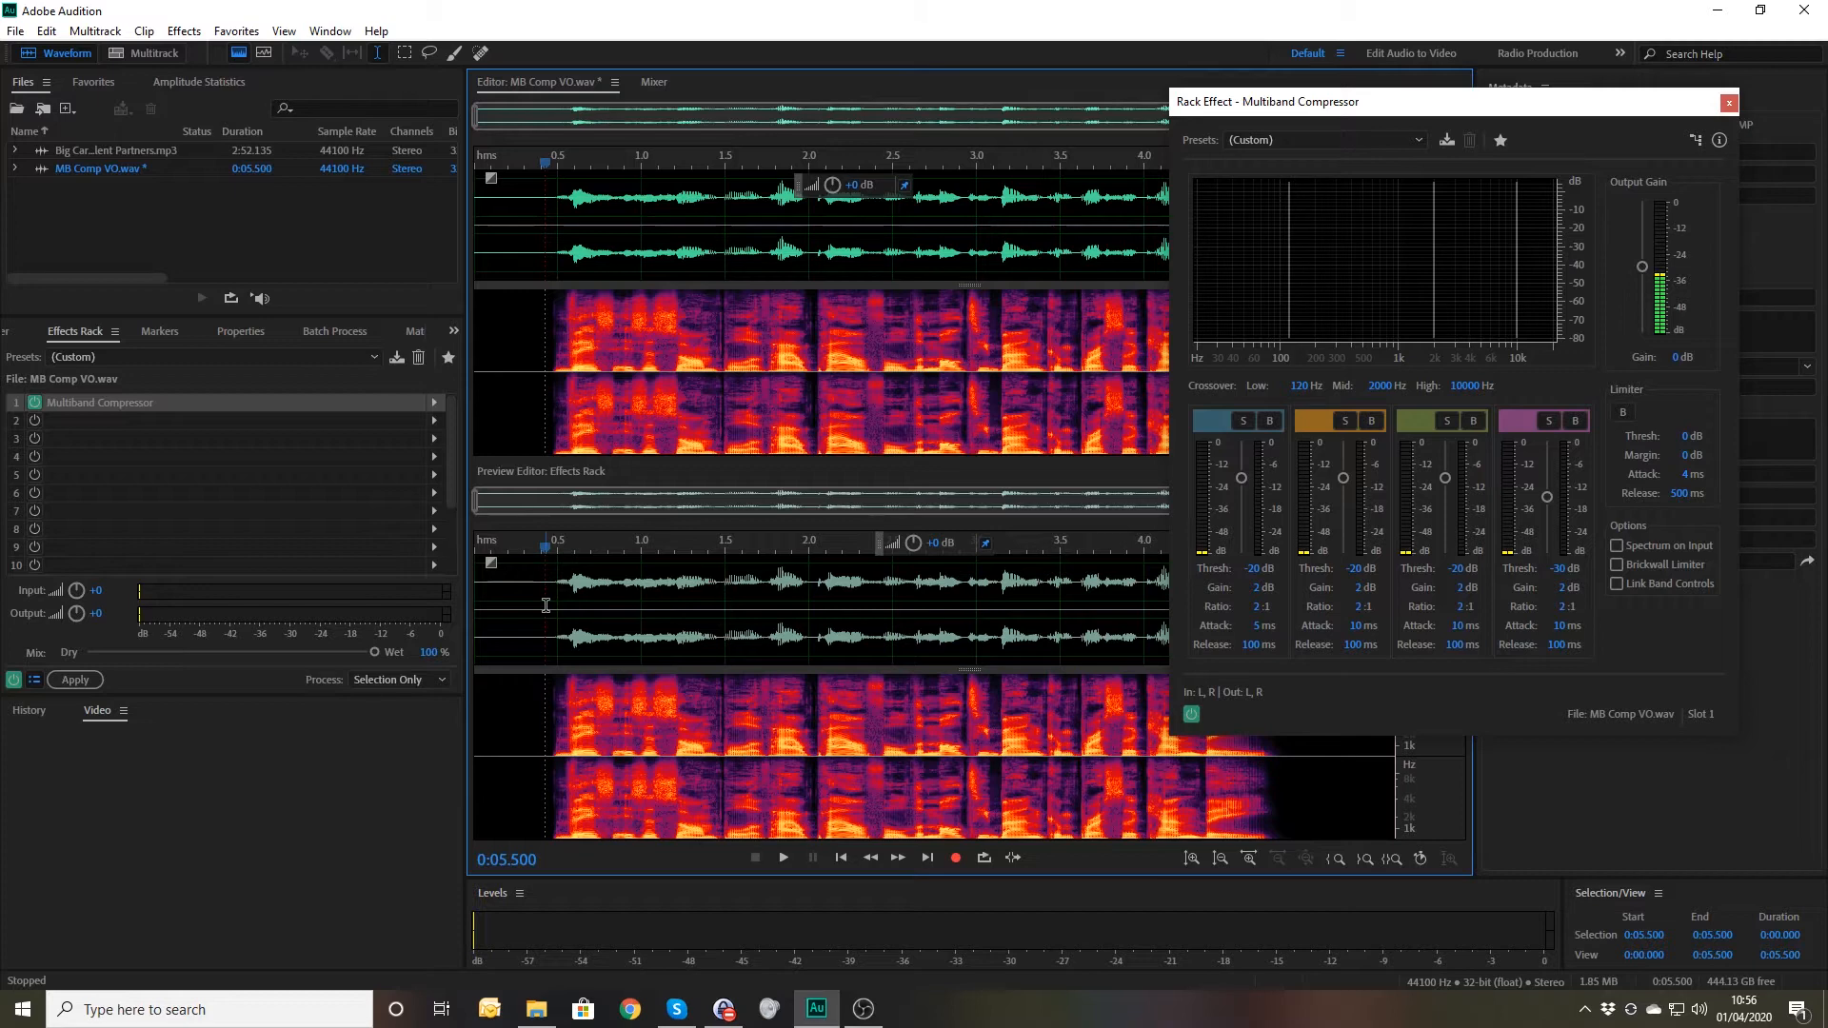
left_click(510, 247)
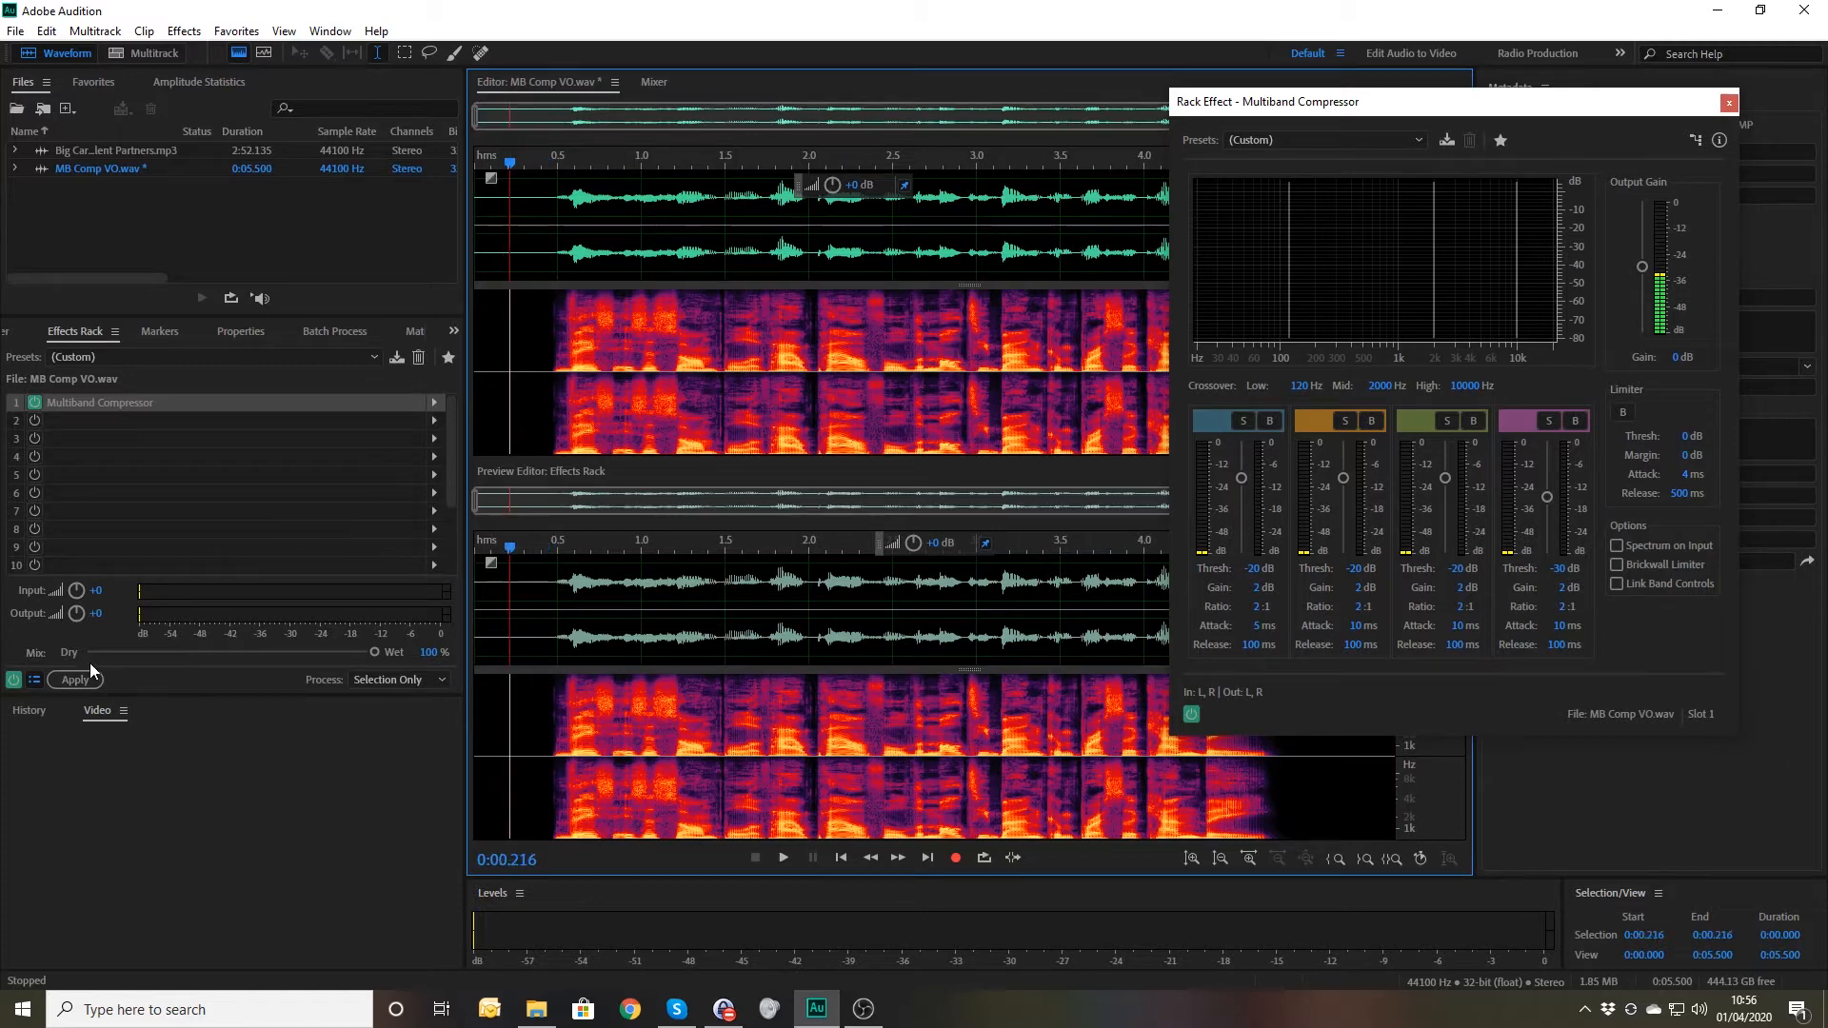
key("space")
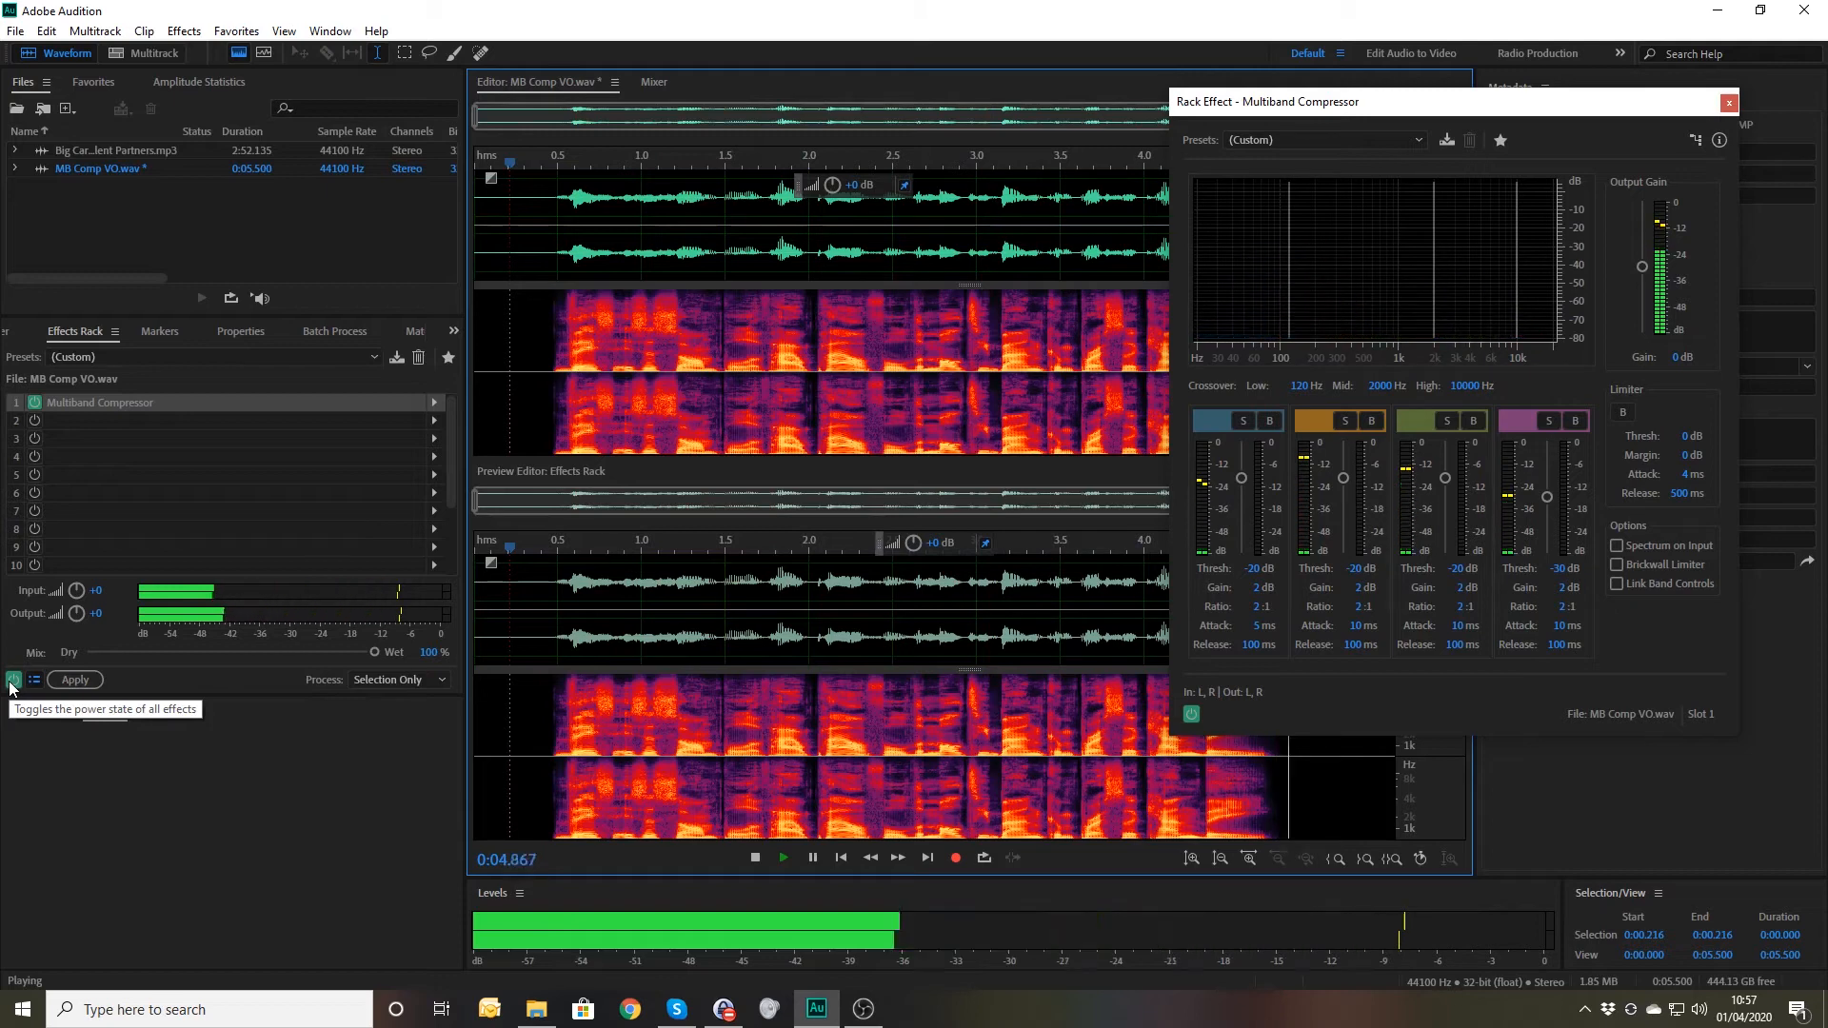
left_click(13, 680)
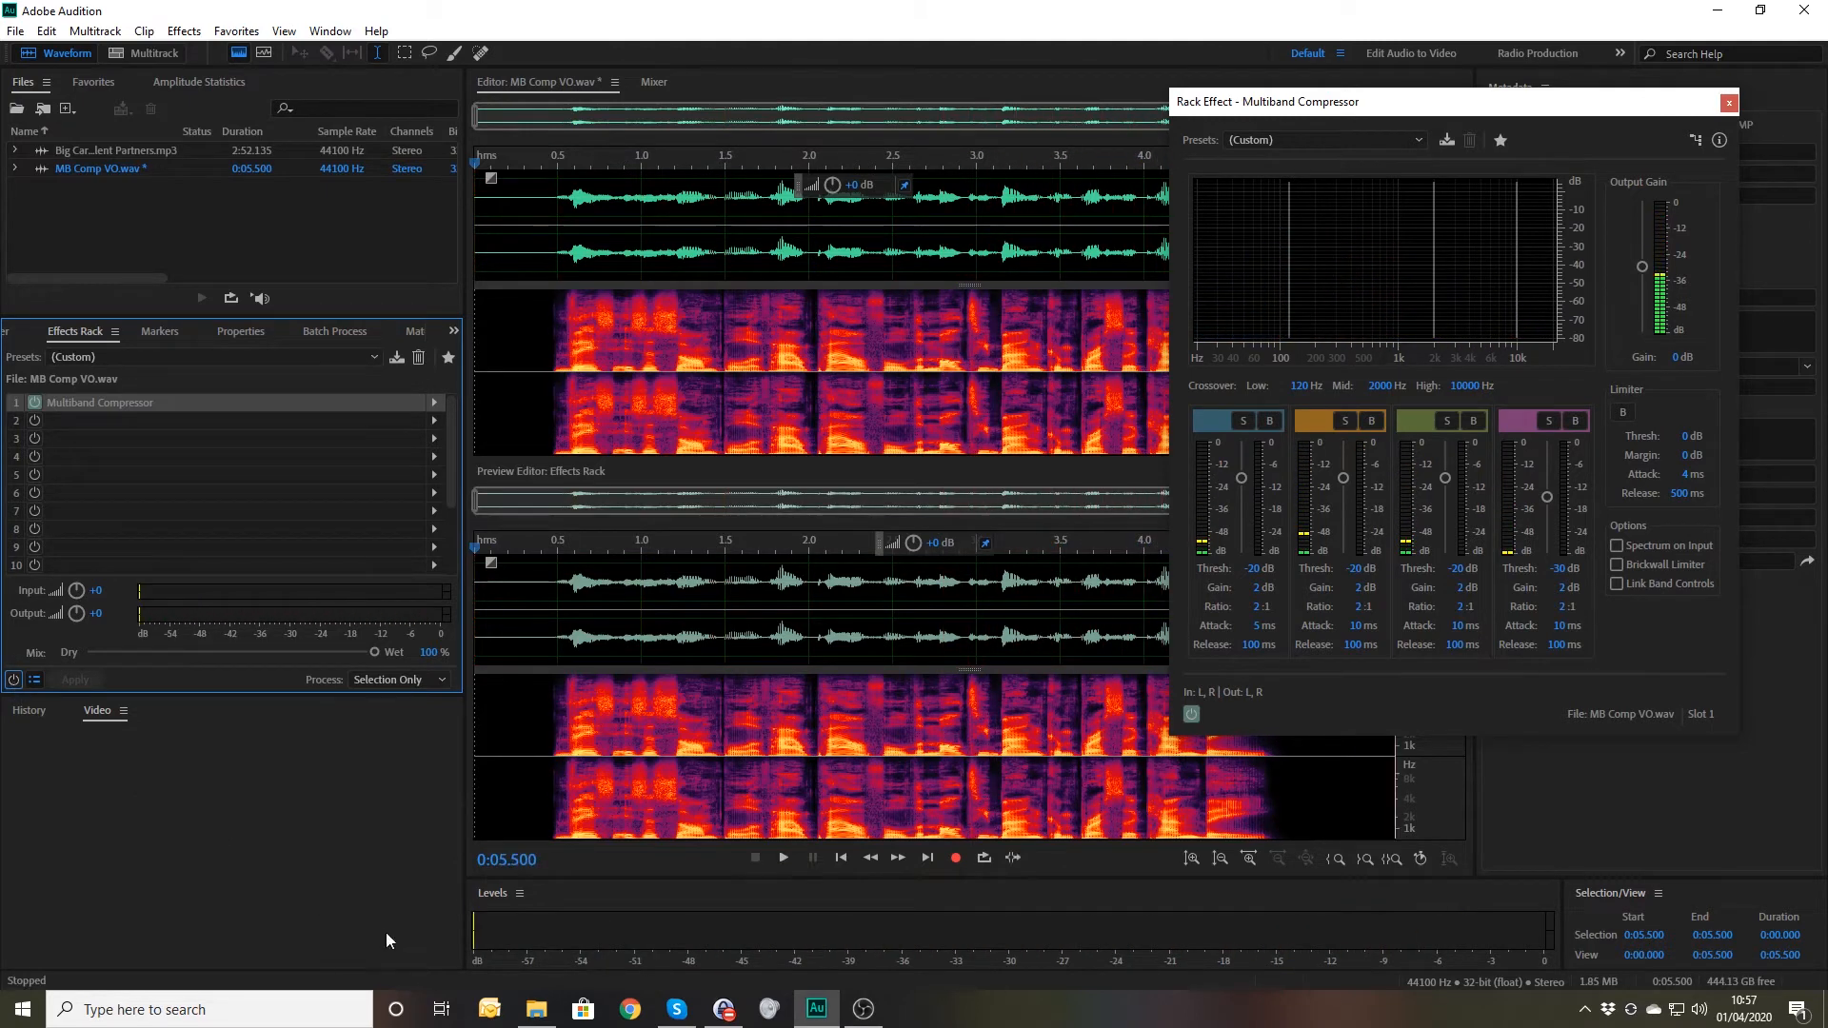
- Load the Broadcast preset with its low crossover raised to about 521 Hz, and play the voice-over from near its start
left_click(1333, 140)
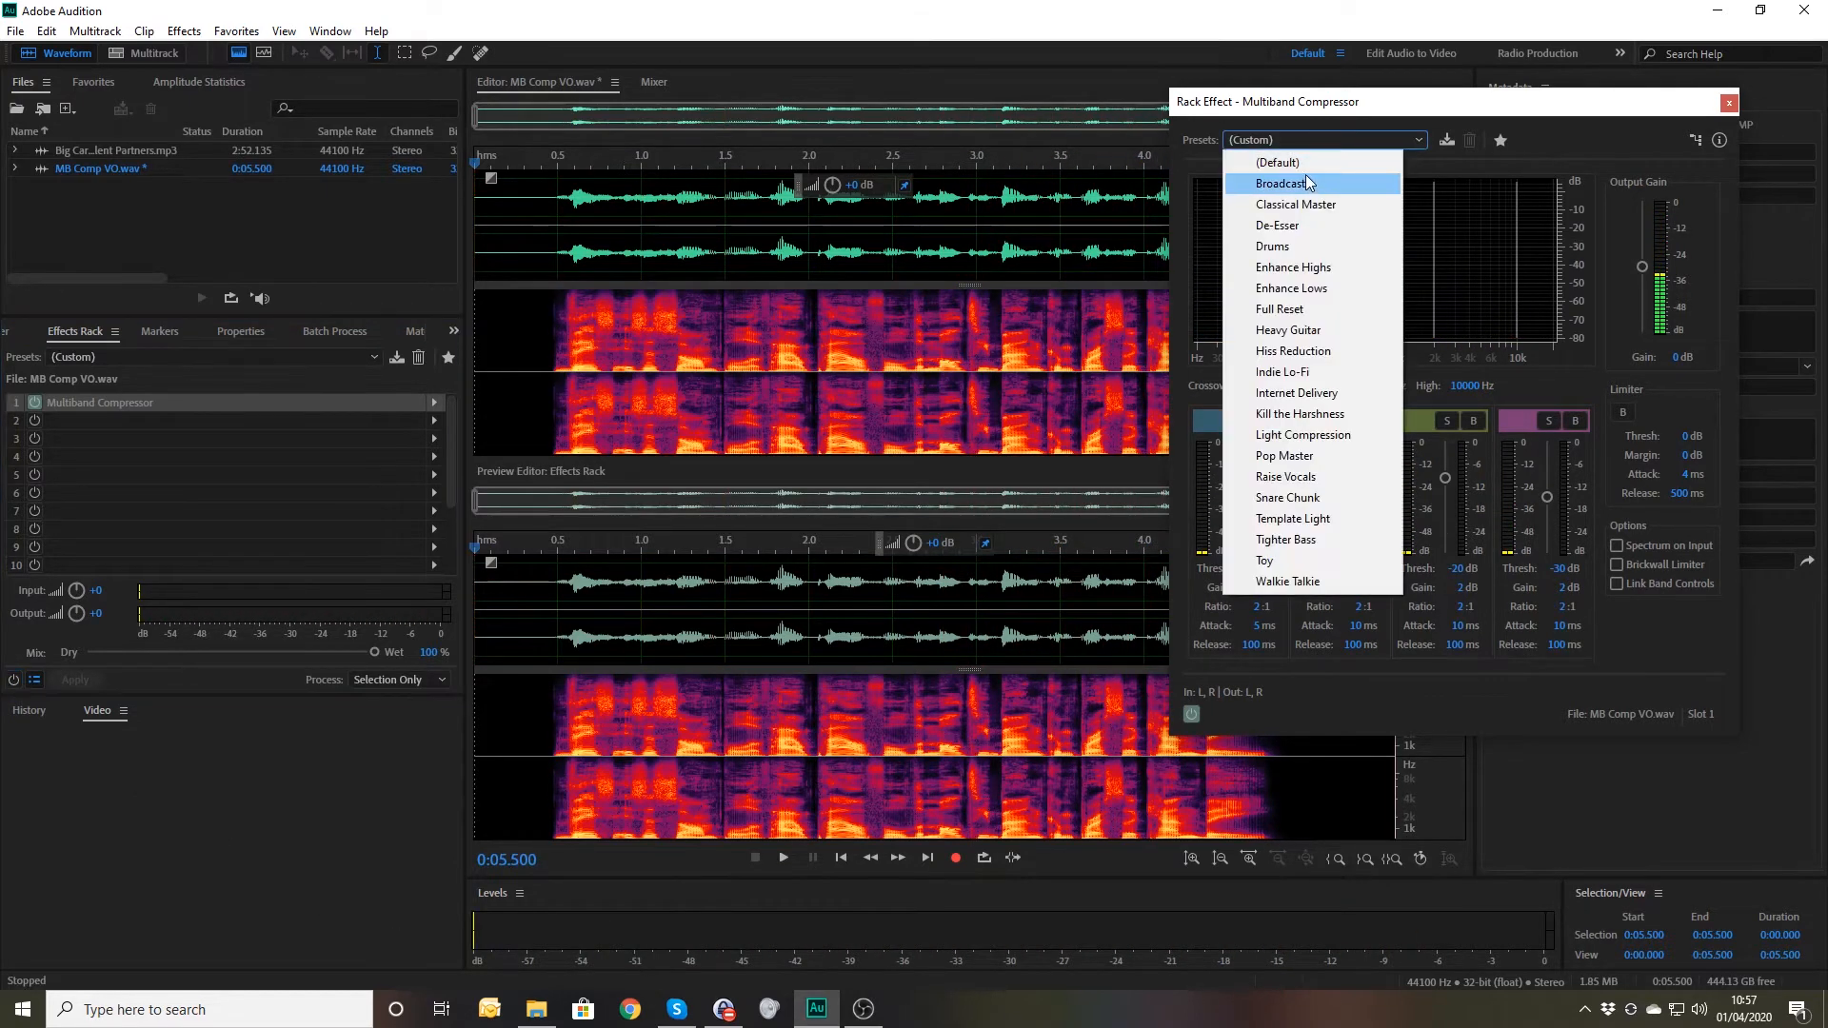
left_click(1309, 183)
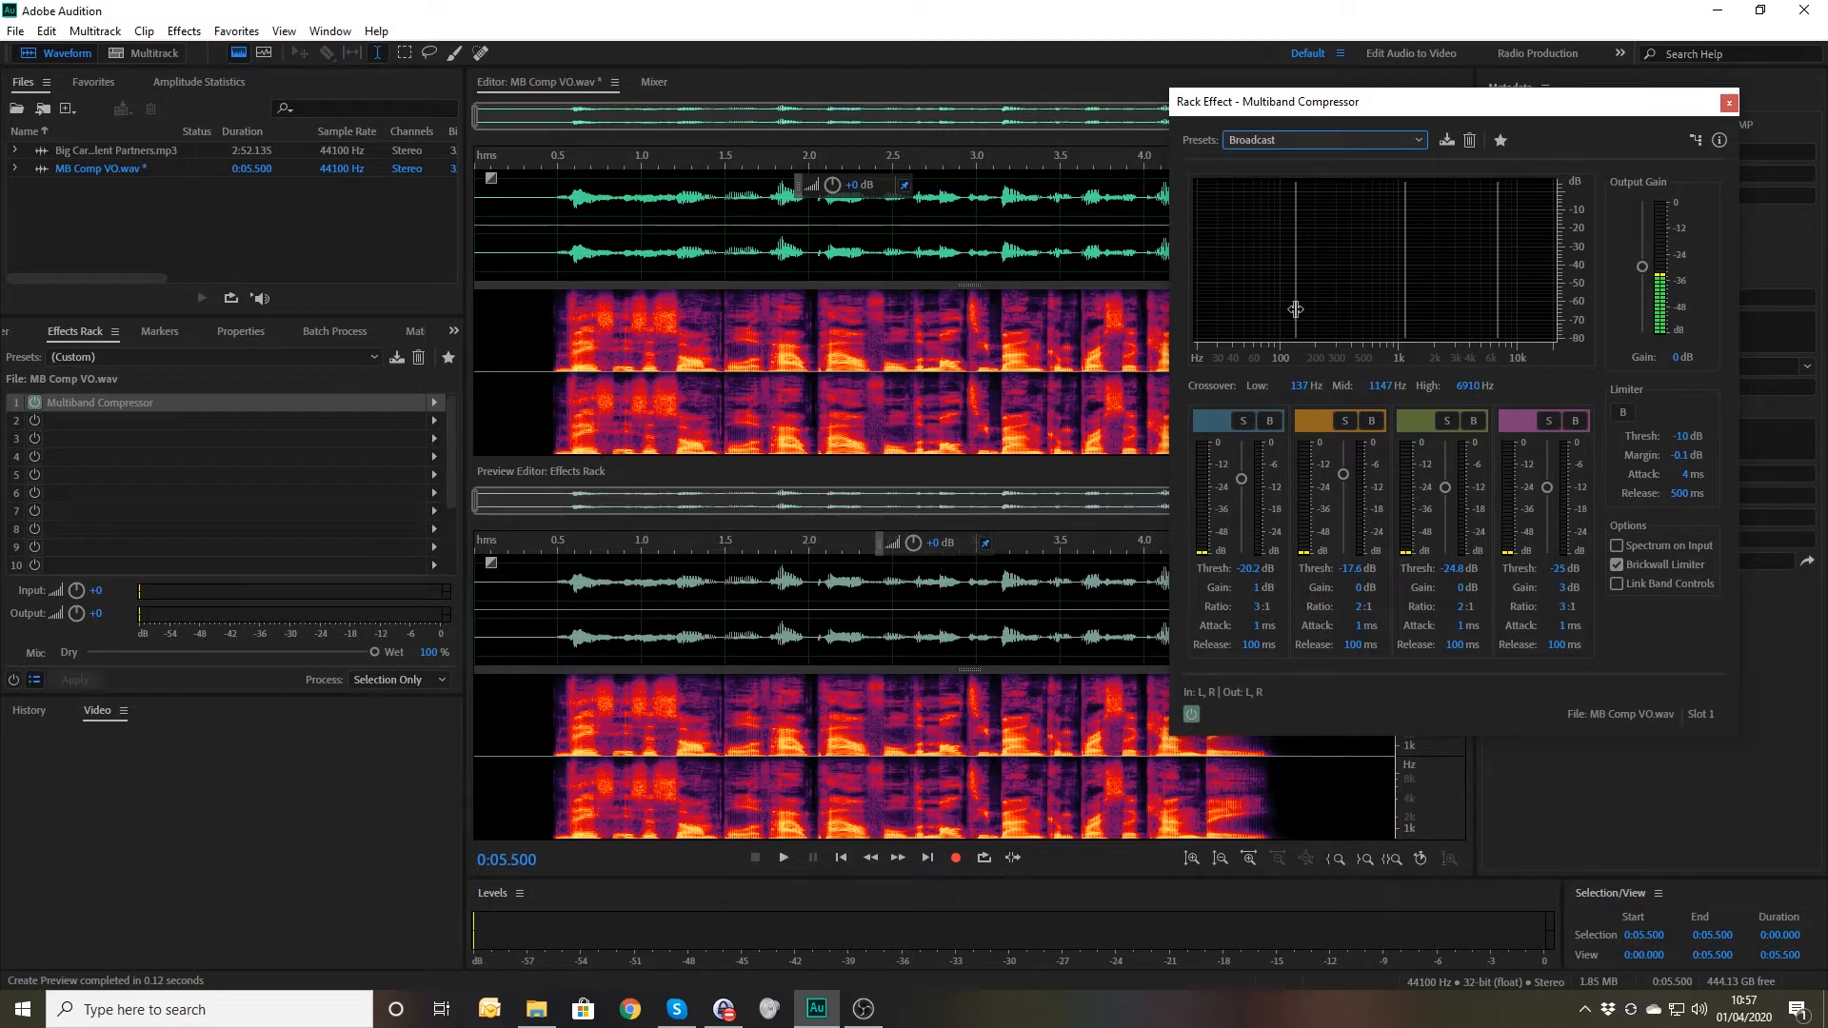
left_click_drag(1296, 309, 1364, 321)
left_click(505, 606)
key("space")
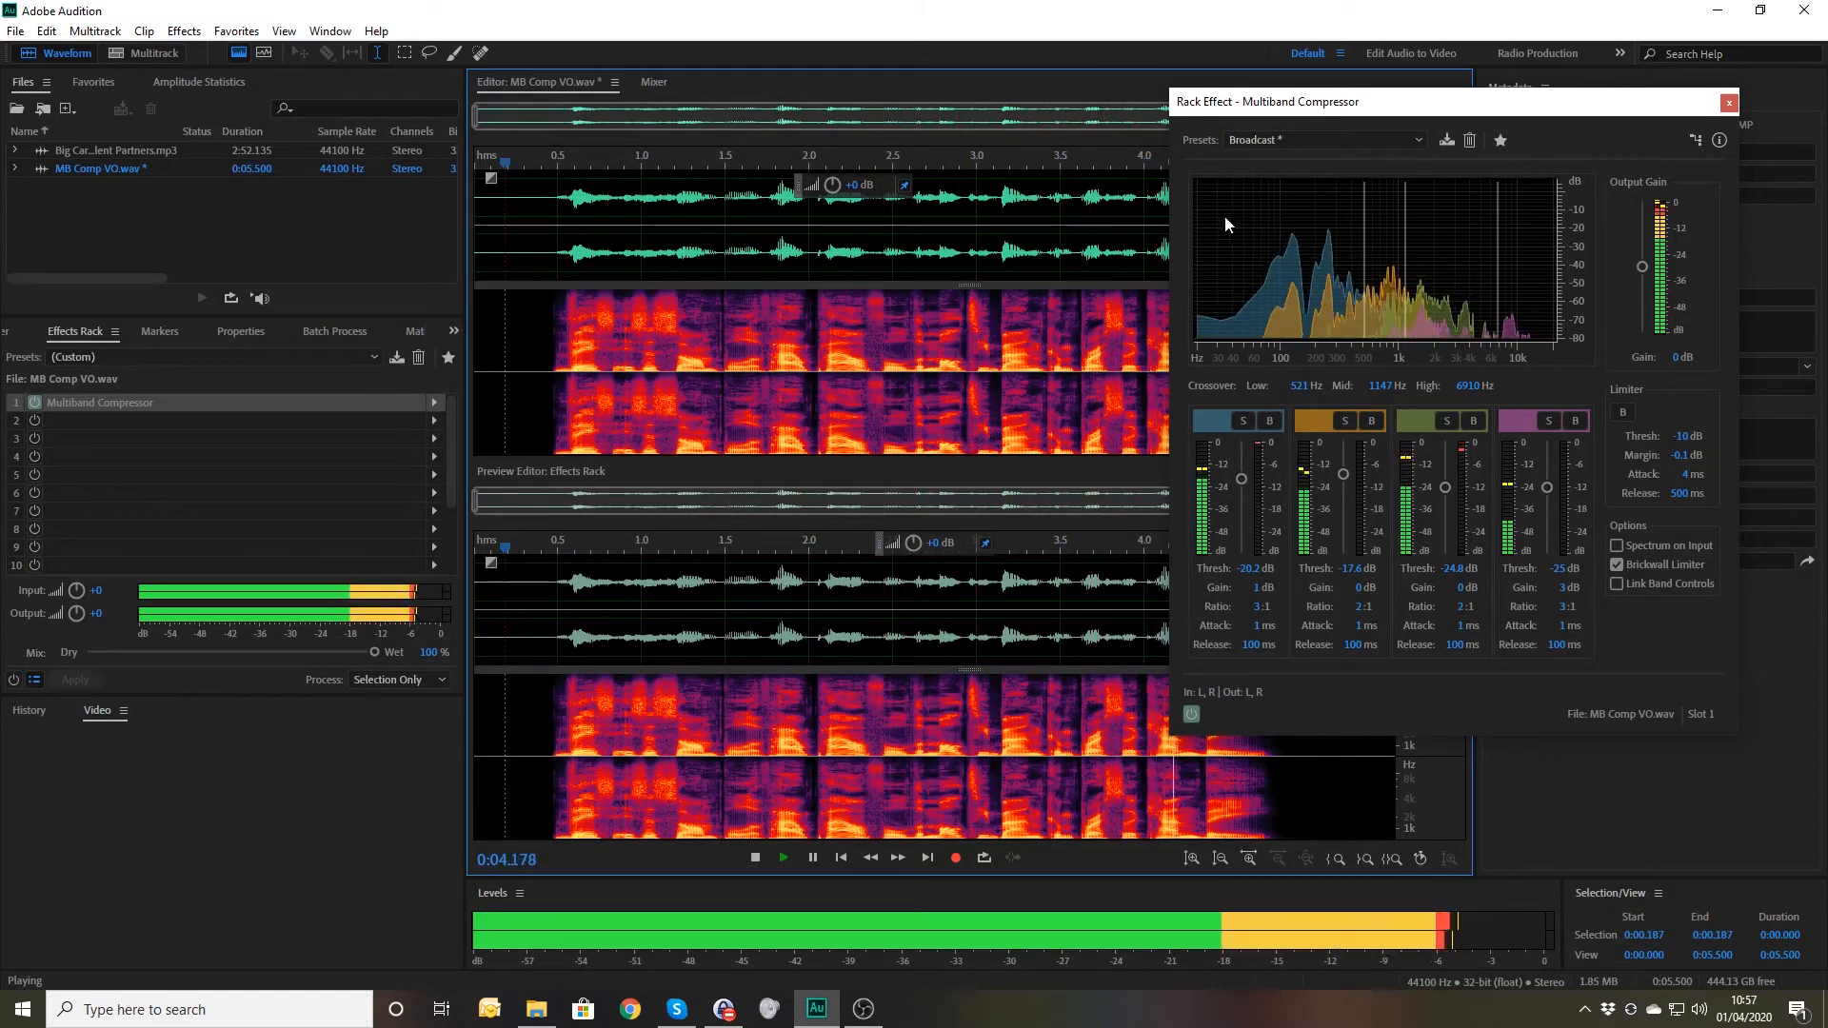
- Reset the compressor to the Default preset and load the unmodified Broadcast preset again
left_click(1327, 140)
left_click(1294, 158)
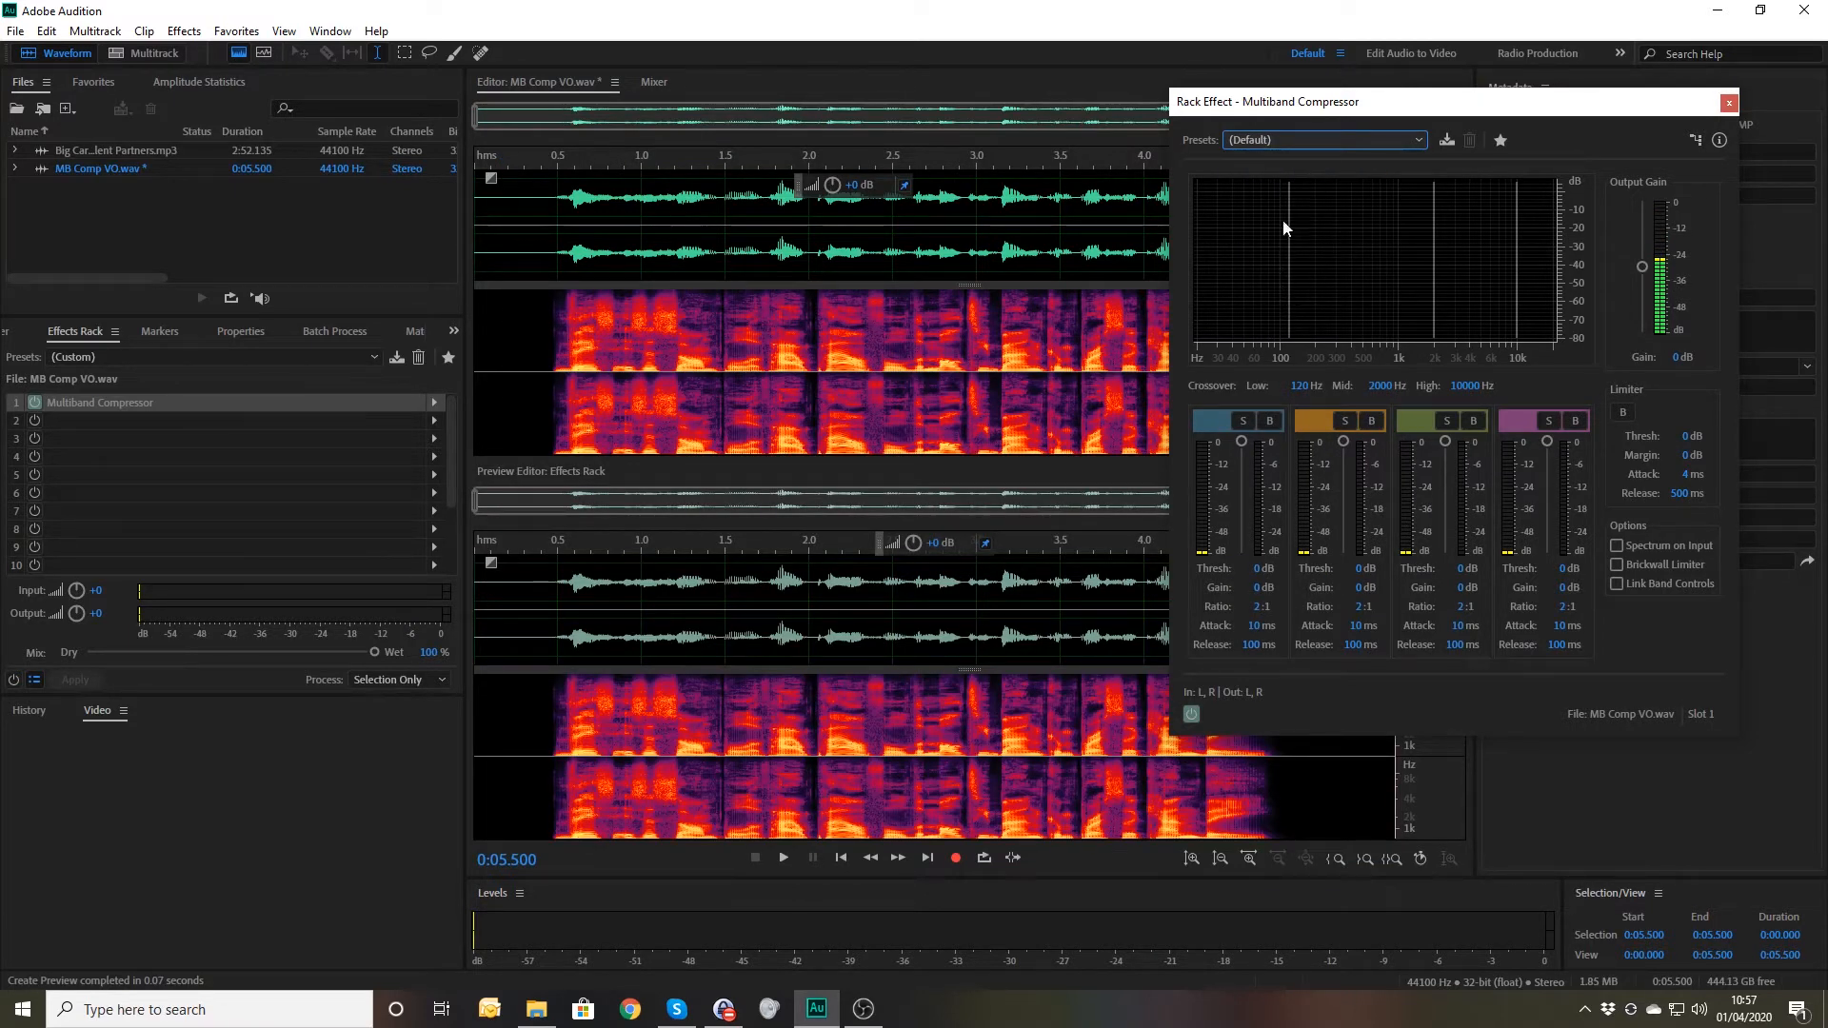
left_click(1301, 141)
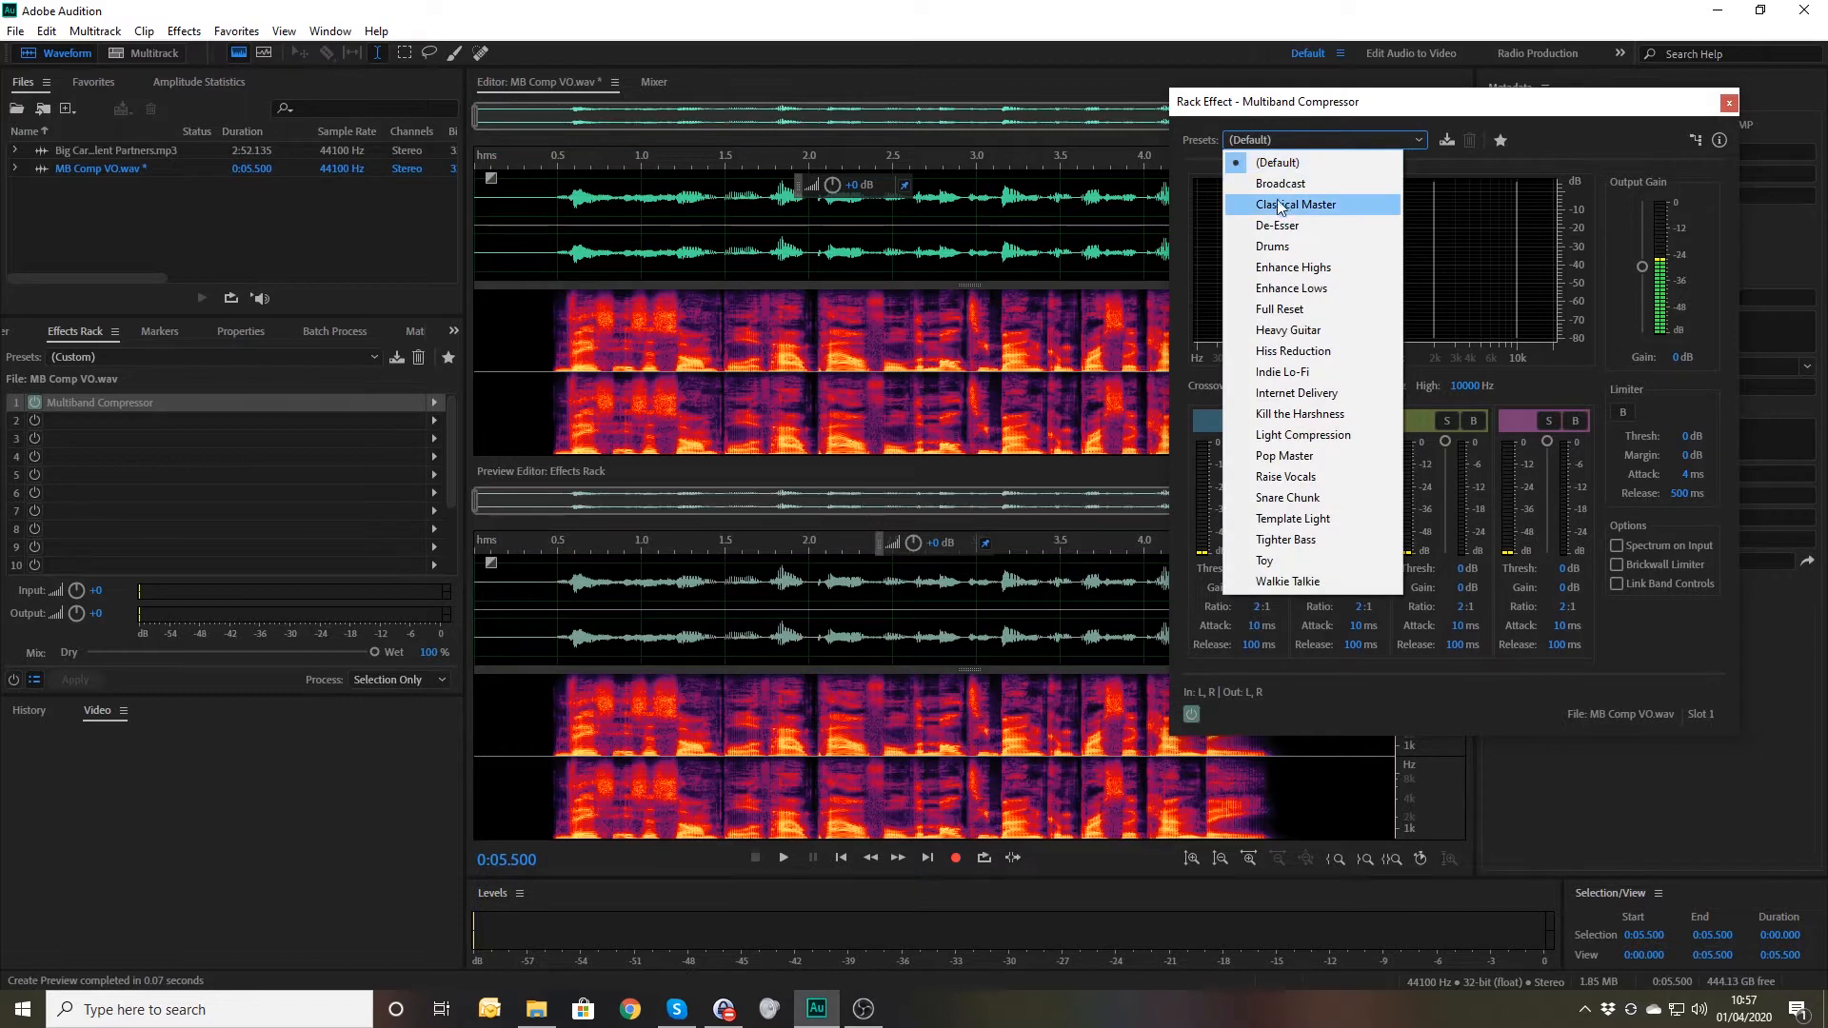
left_click(1278, 189)
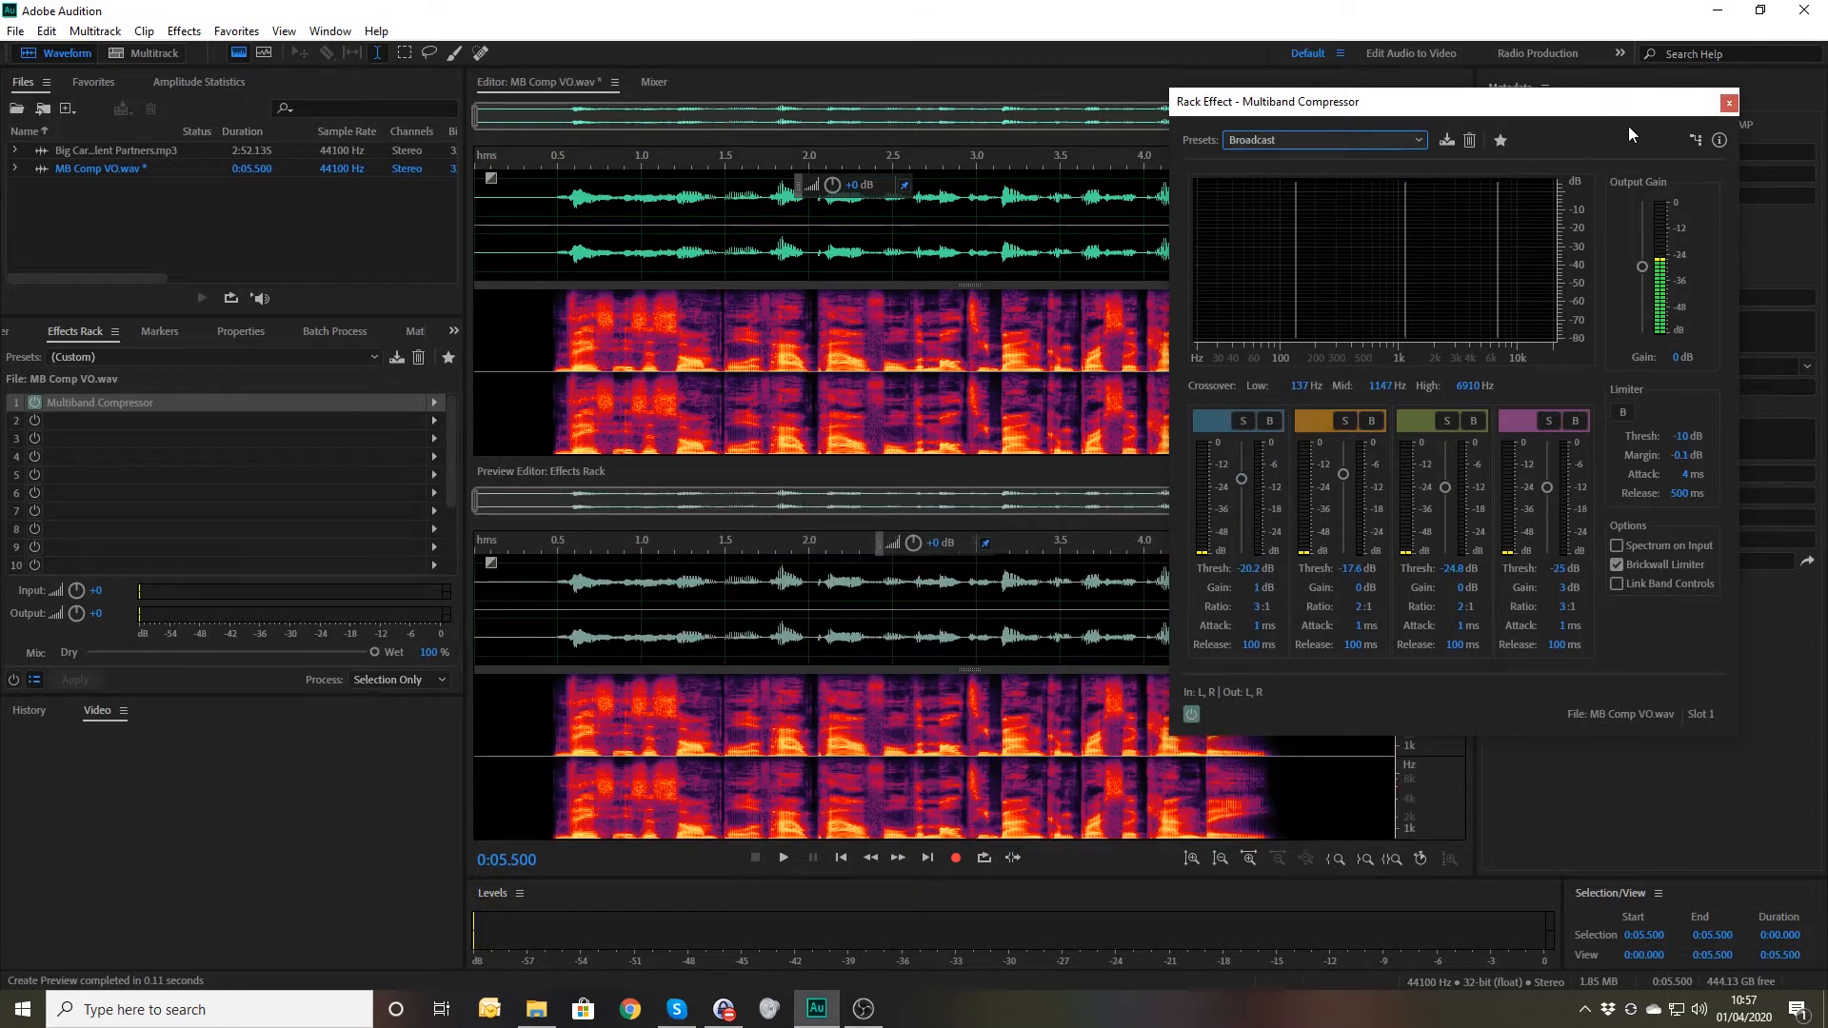
- Hide and reshow the preview editor, and play the voice-over from near its start
left_click_drag(1628, 103, 1246, 222)
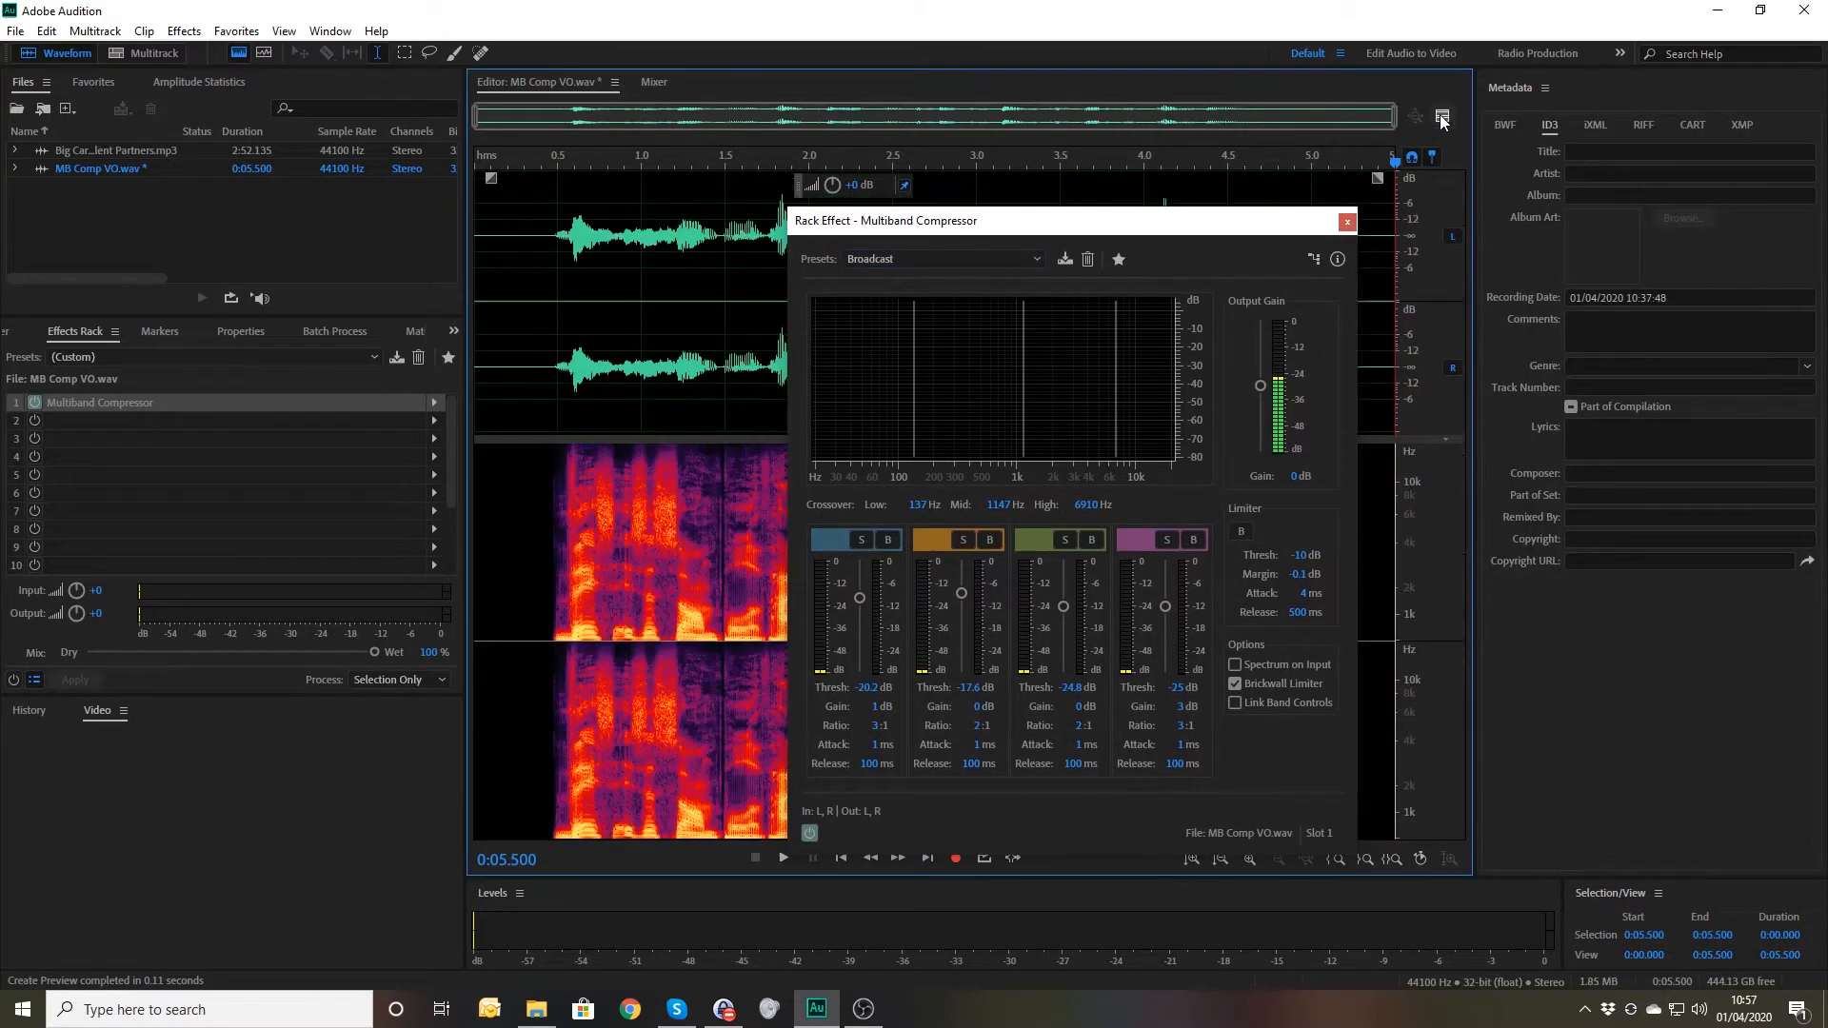
left_click(1443, 119)
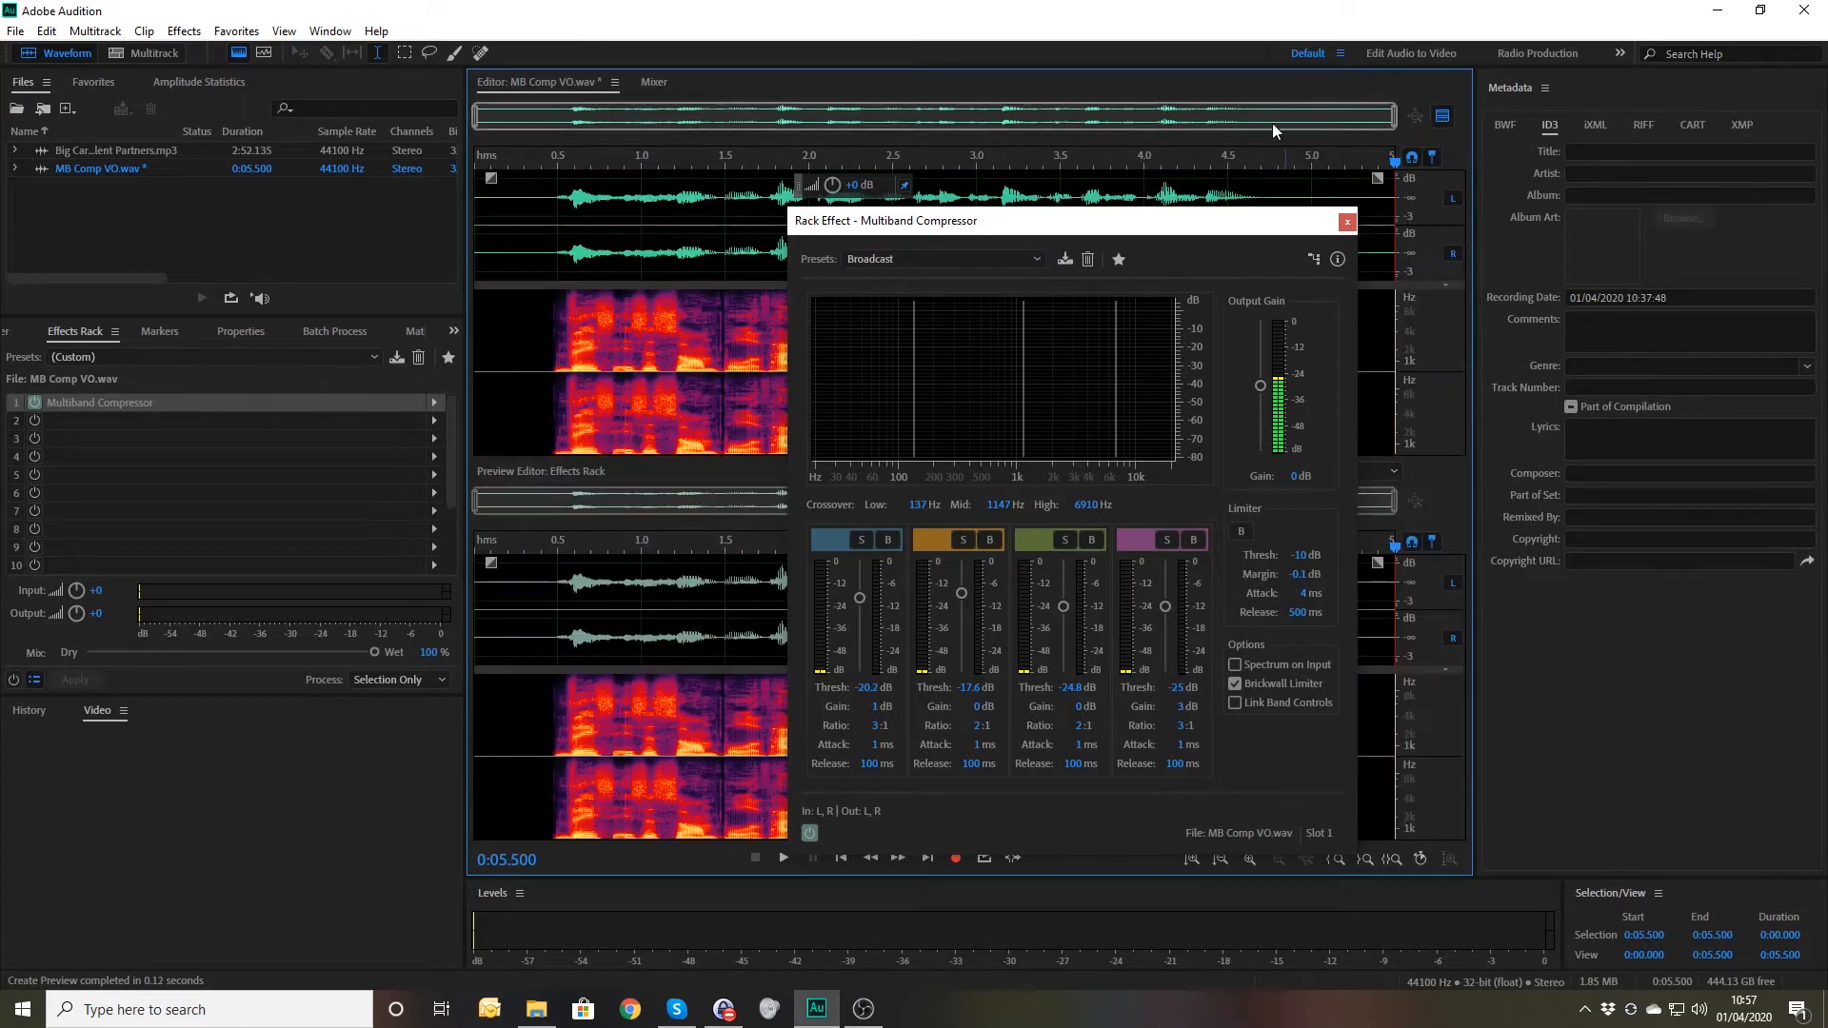
left_click_drag(992, 227, 1331, 143)
left_click(520, 619)
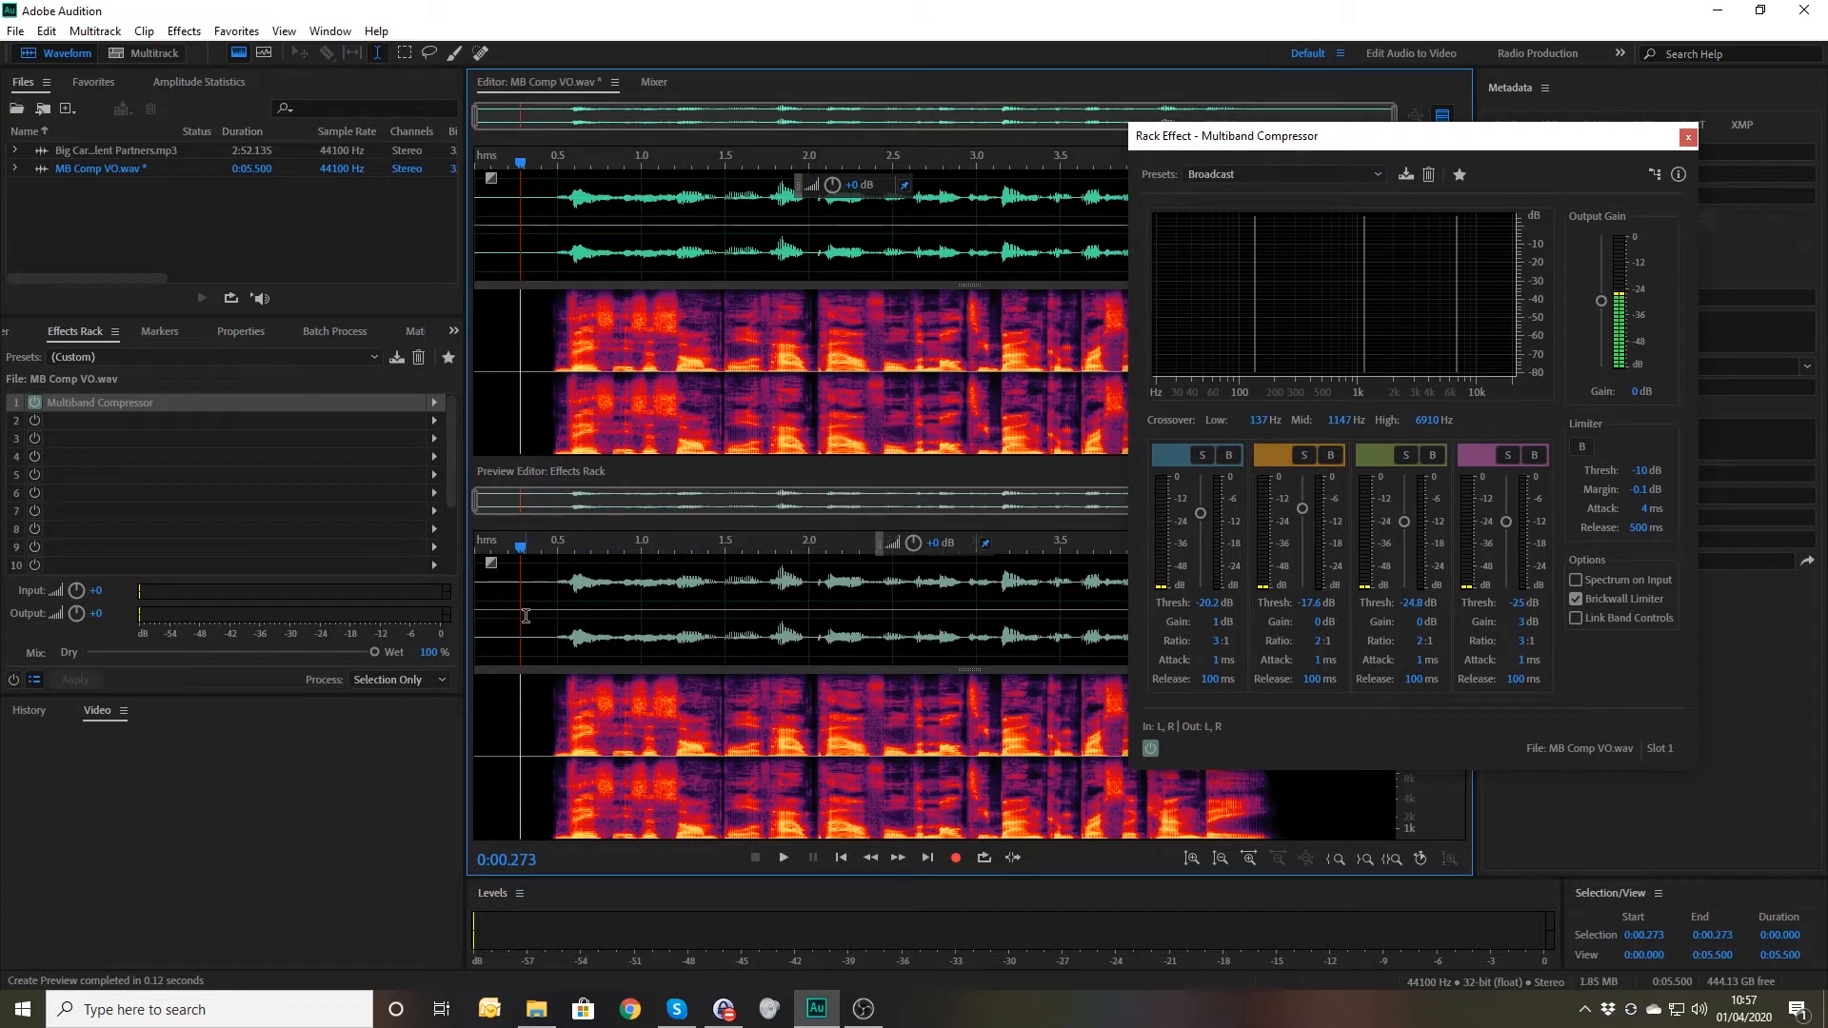
key("space")
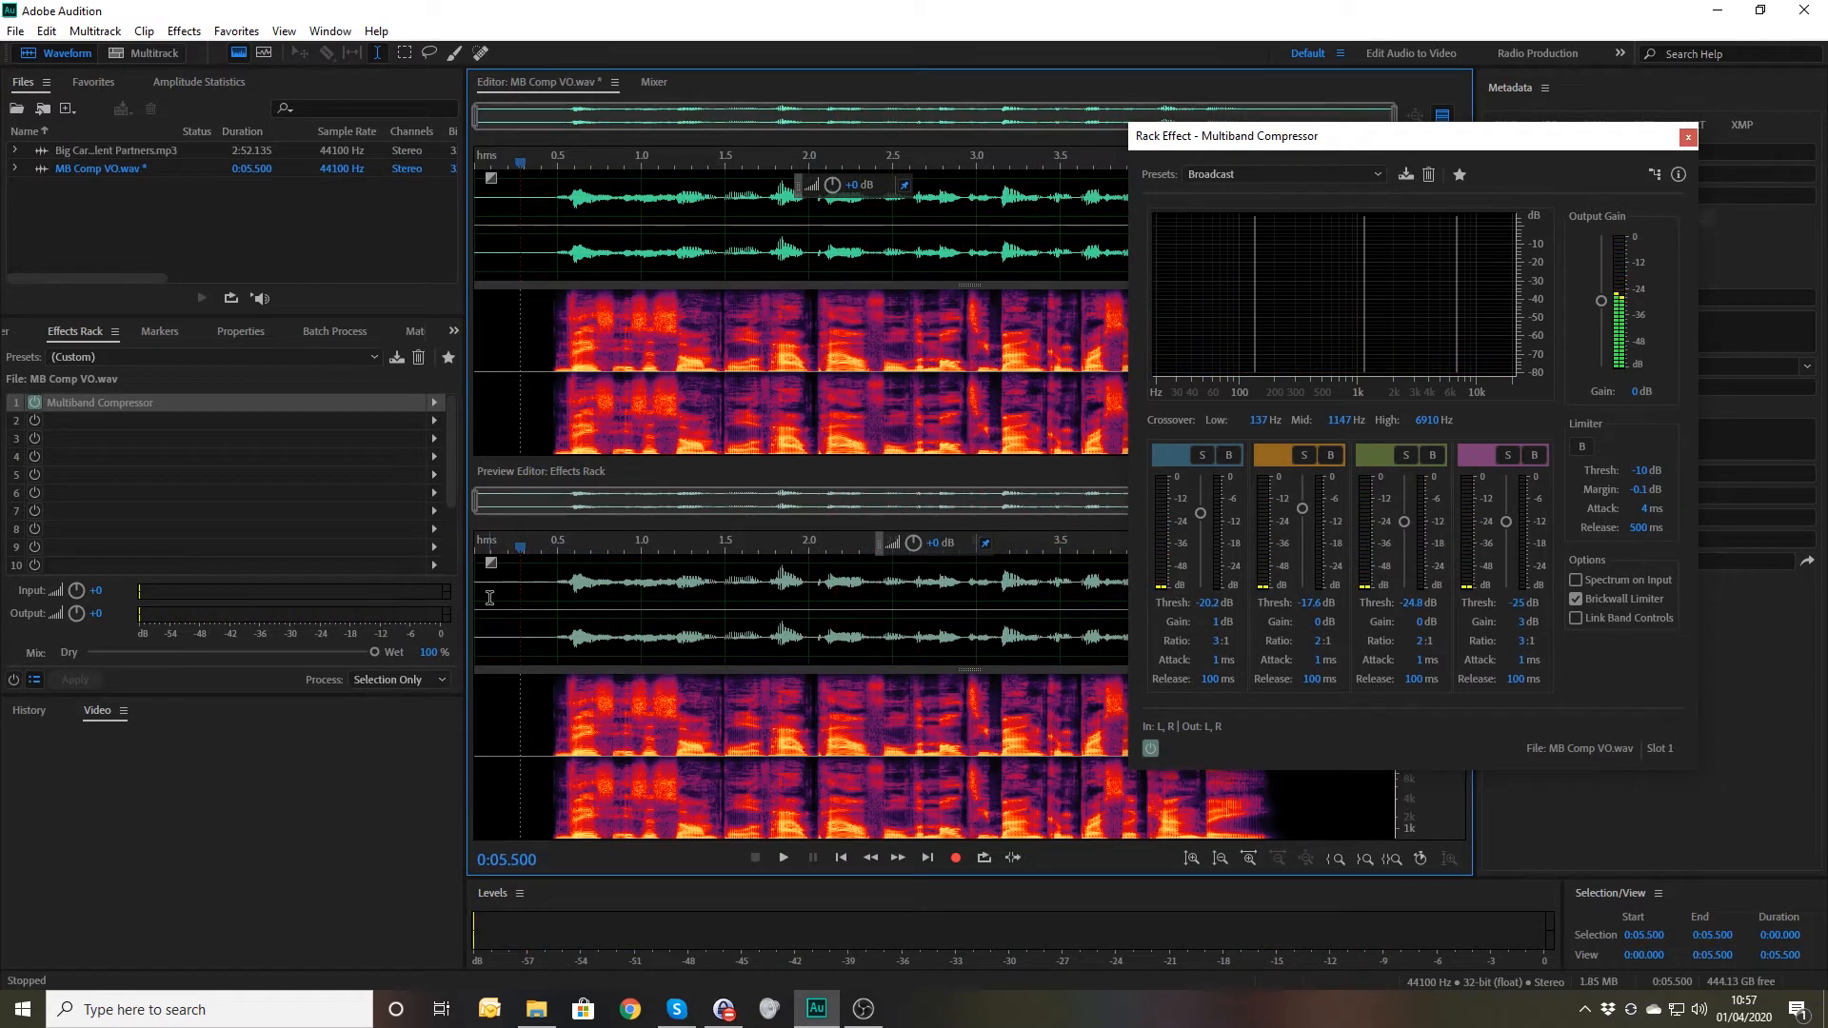
- Restart Adobe Audition and add a Multiband Compressor to the first effects rack slot for MB Comp VO.wav
left_click(1797, 13)
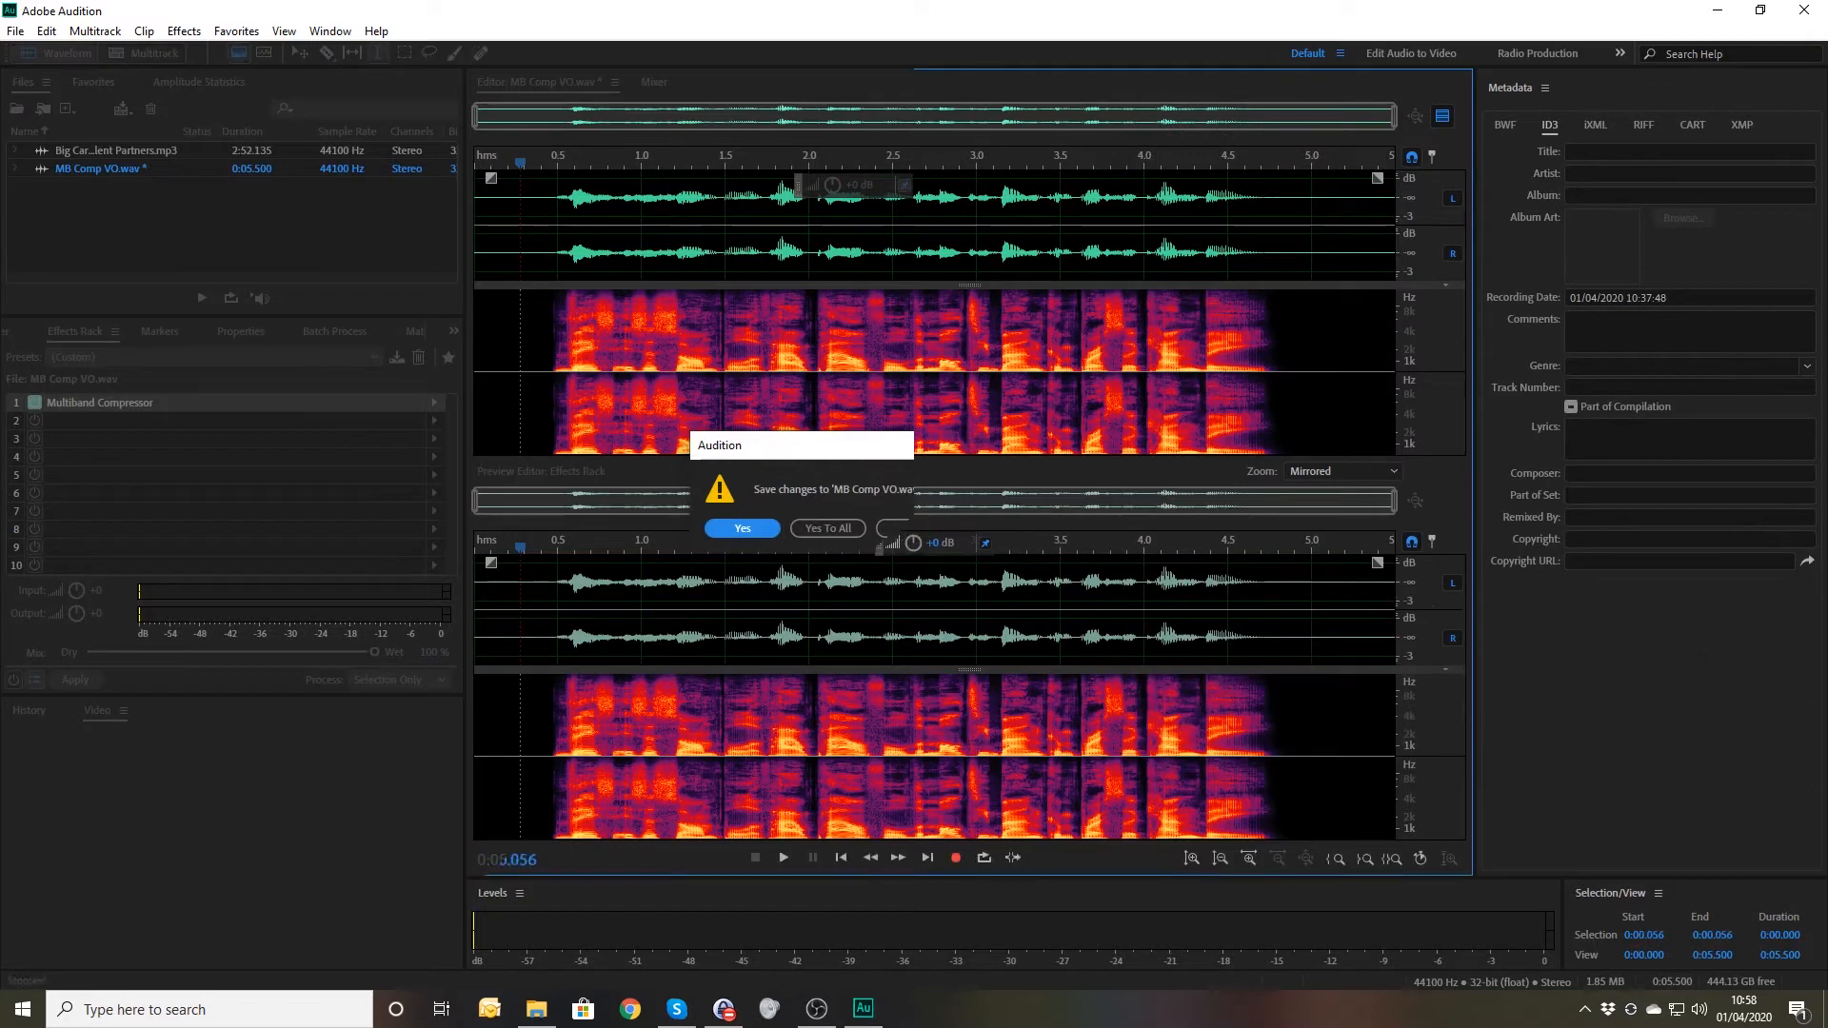
left_click(490, 245)
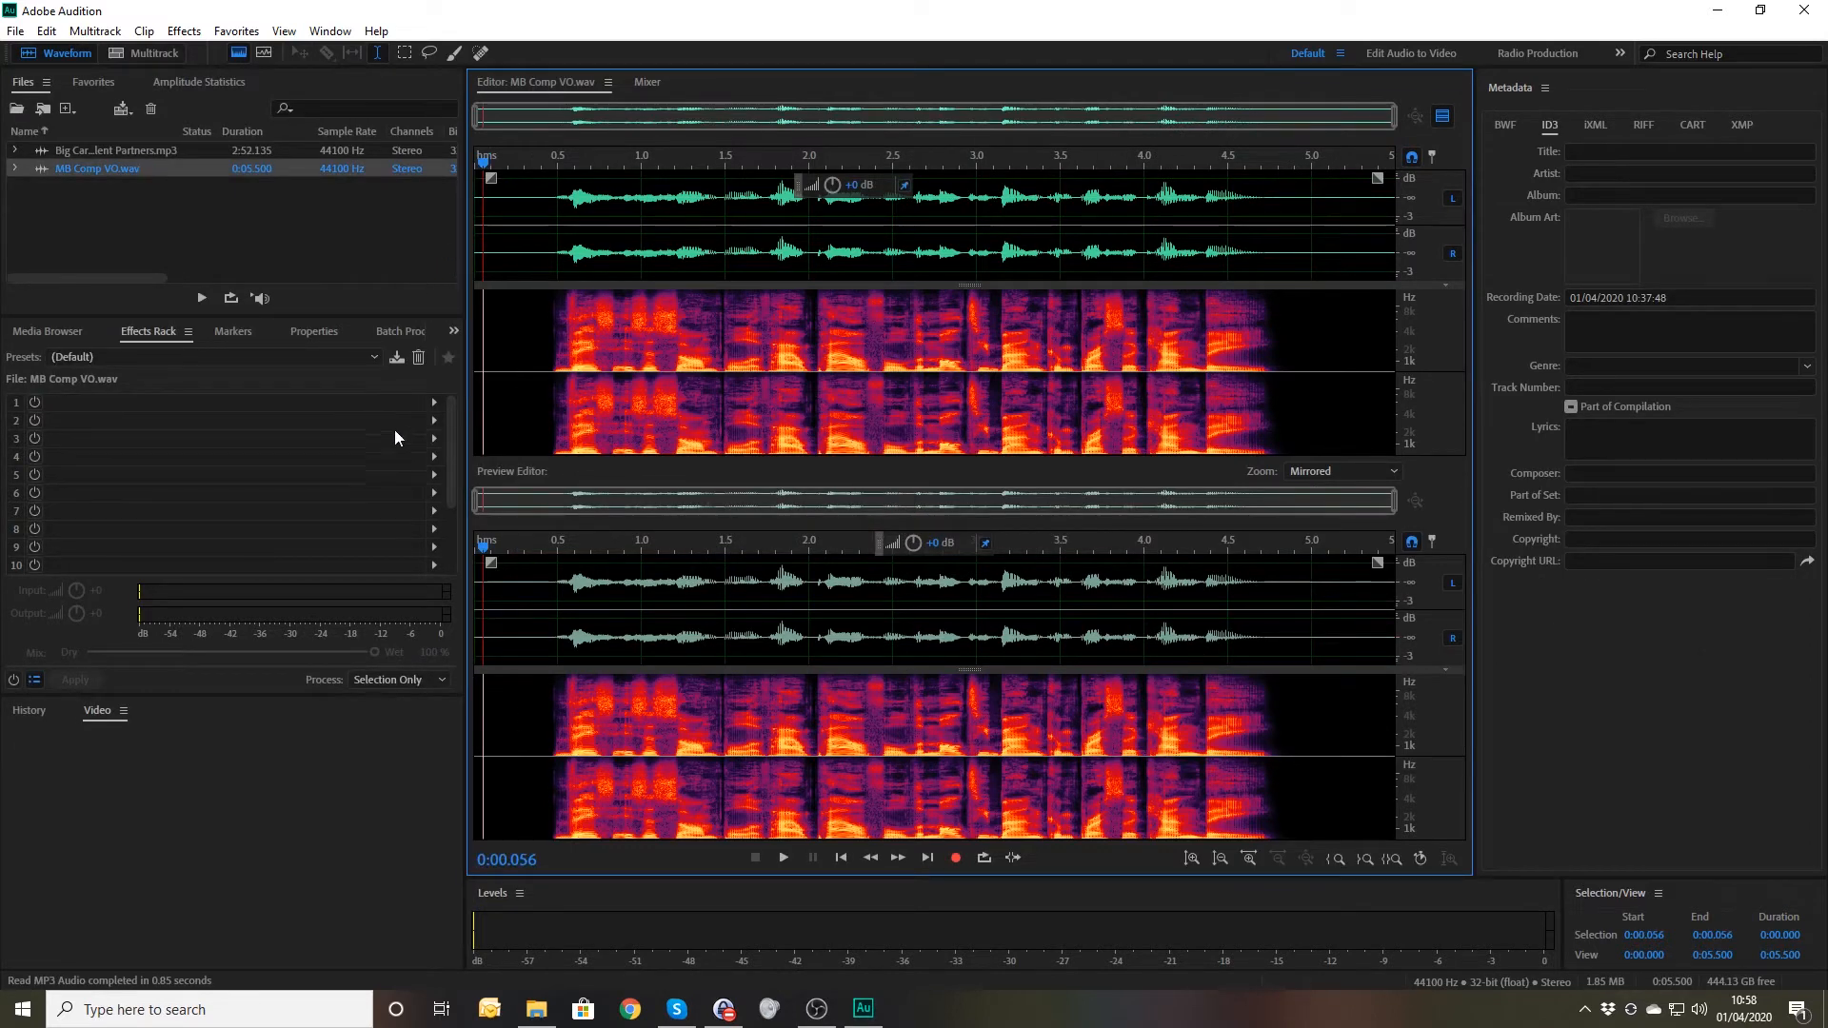
left_click(435, 402)
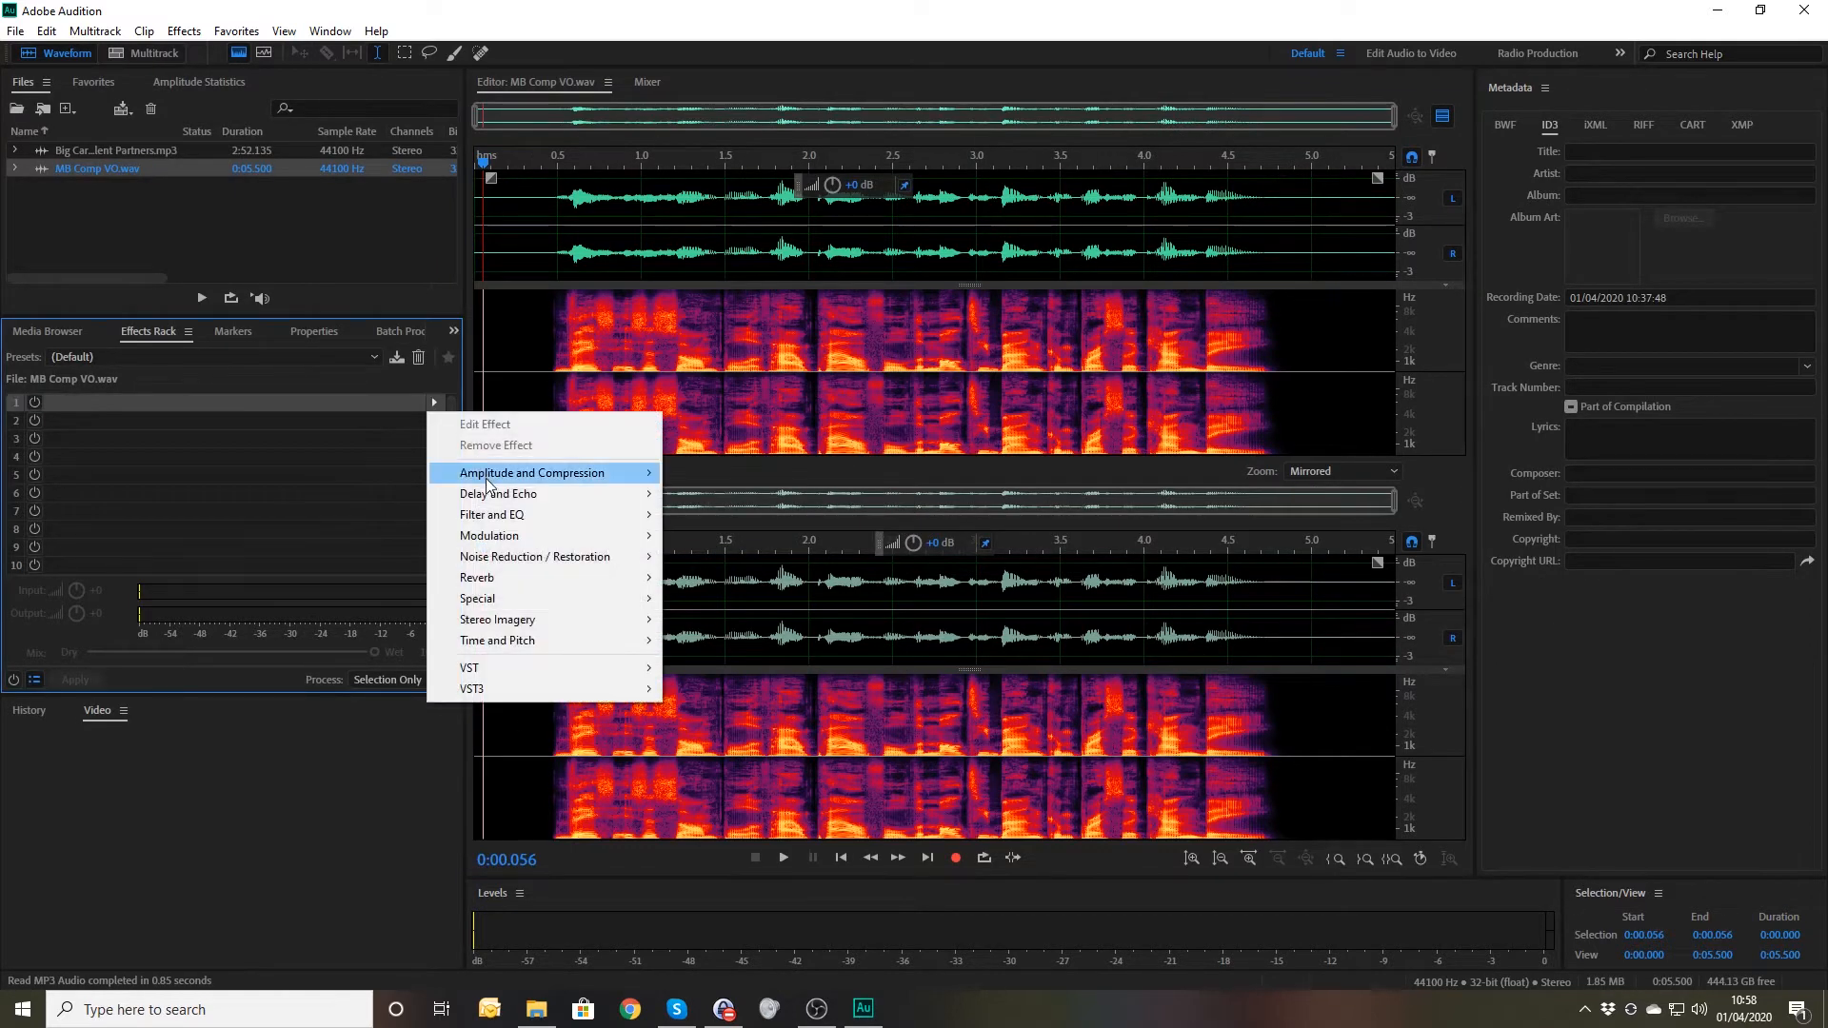
mouse_move(571, 473)
left_click(738, 597)
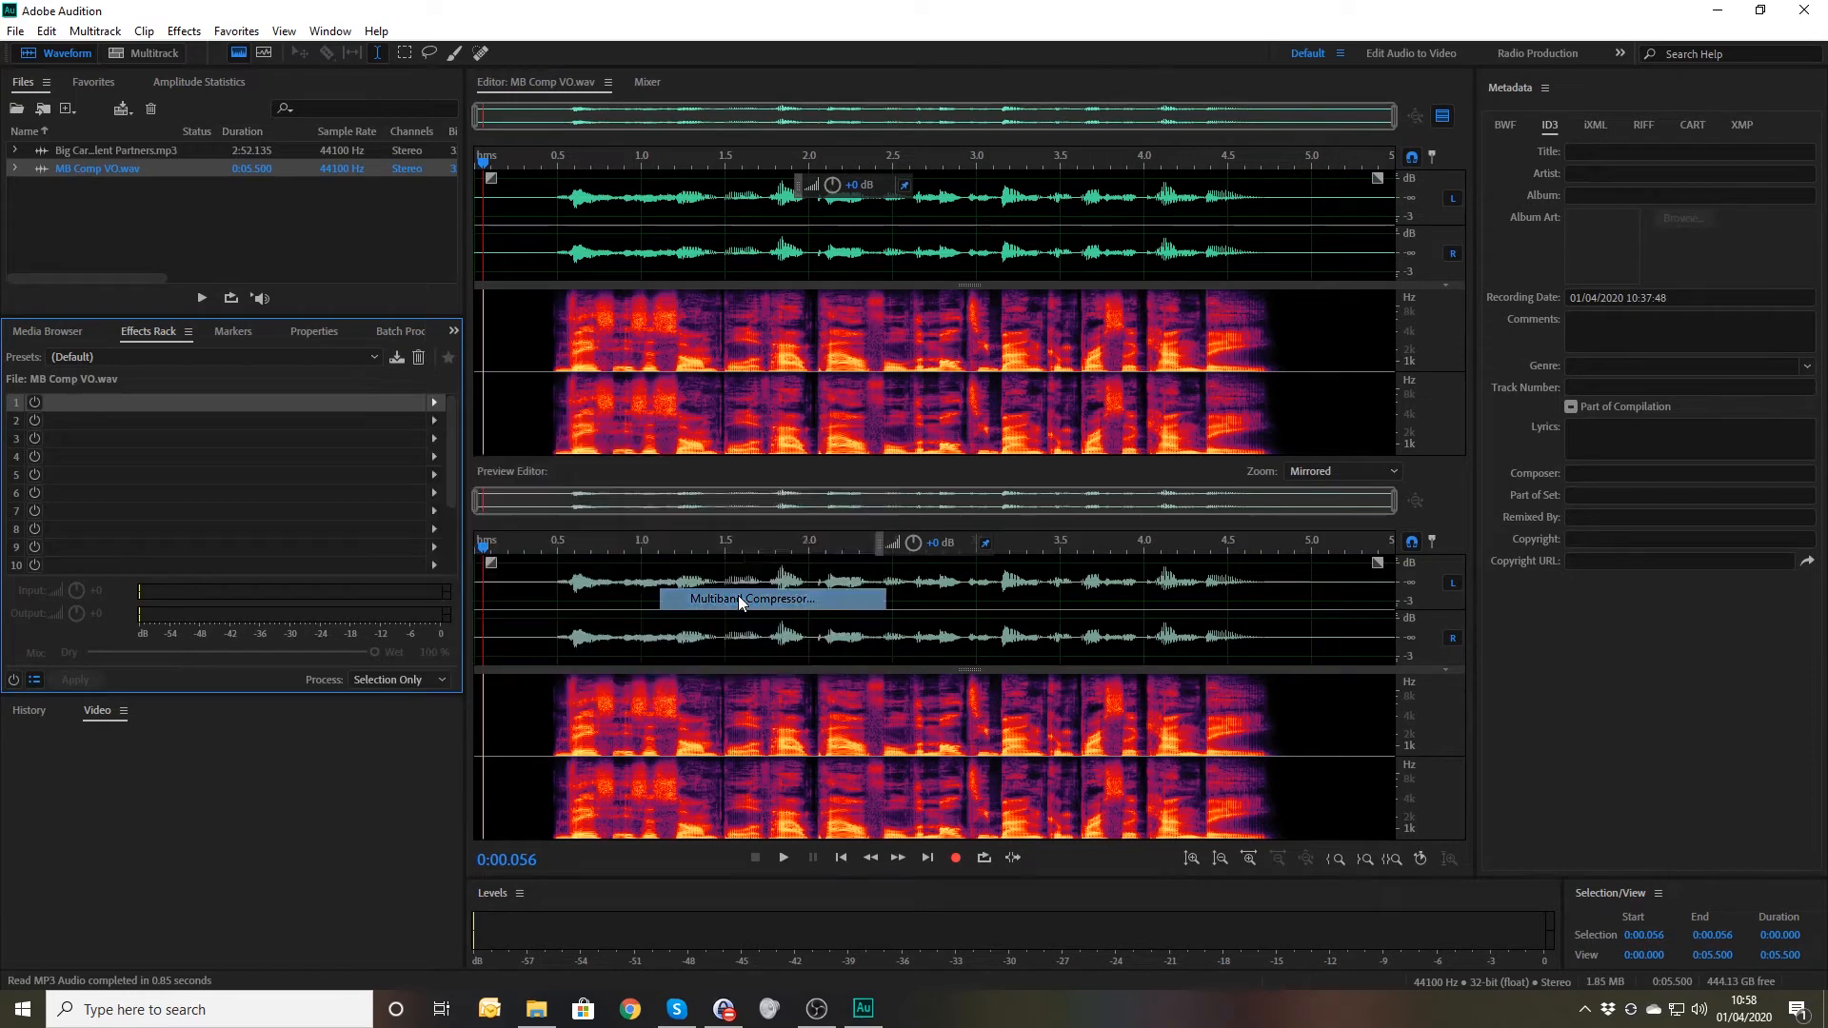
left_click_drag(850, 181, 1418, 110)
- Play the opening of the voice-over with the Broadcast preset and stop to inspect the bands' spectrum
left_click(538, 583)
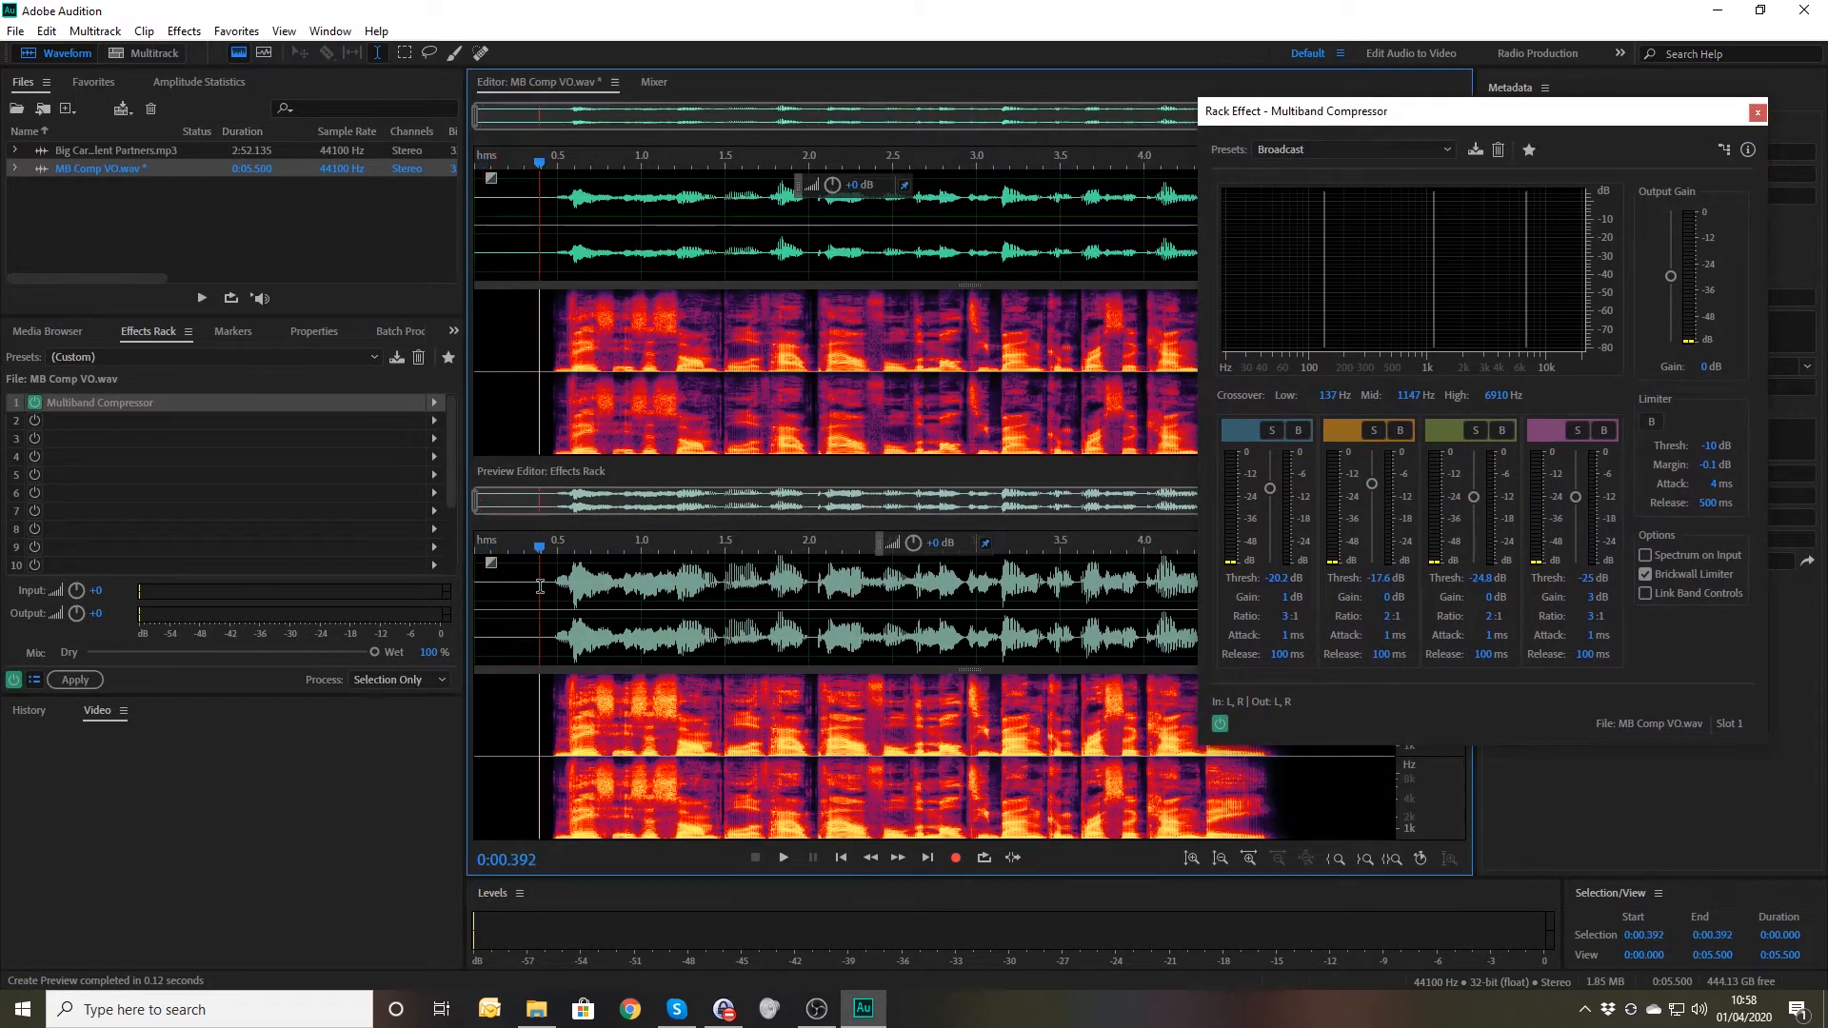
key("space")
key("space")
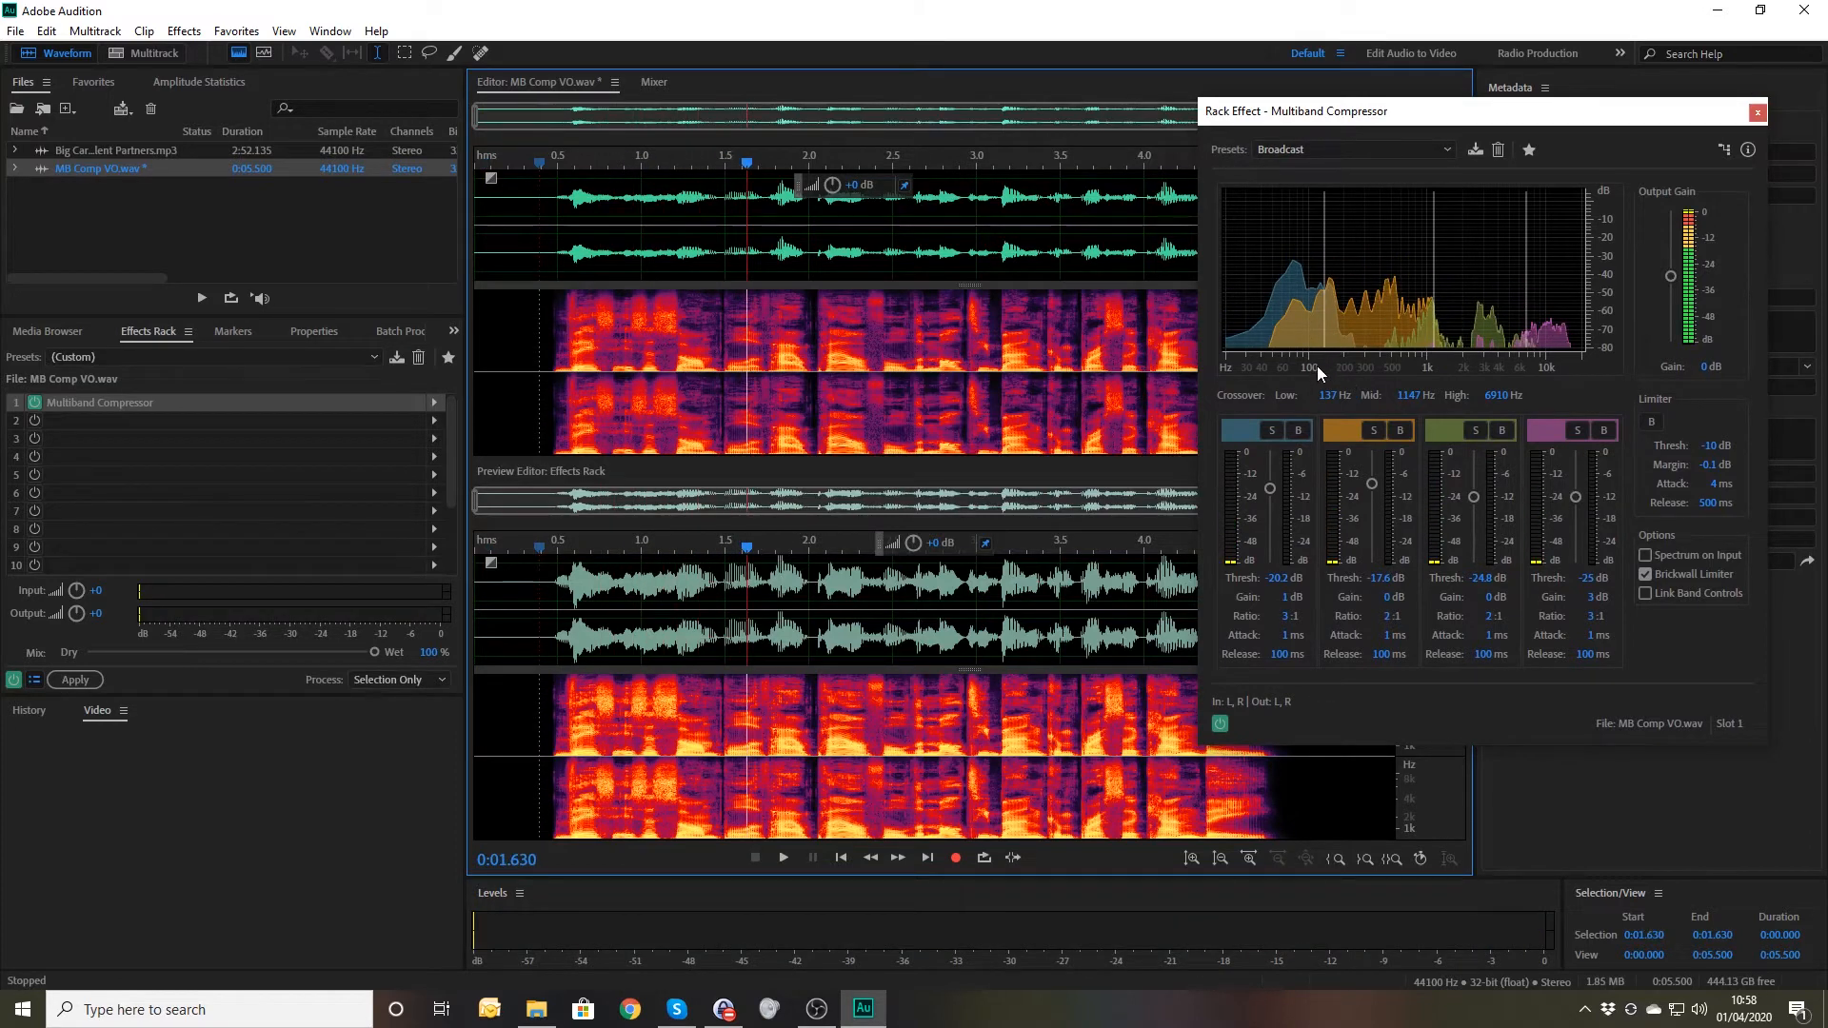
- Lower the compressor's low crossover to about 37.8 Hz and play the opening of the voice-over
left_click_drag(1324, 345, 1257, 323)
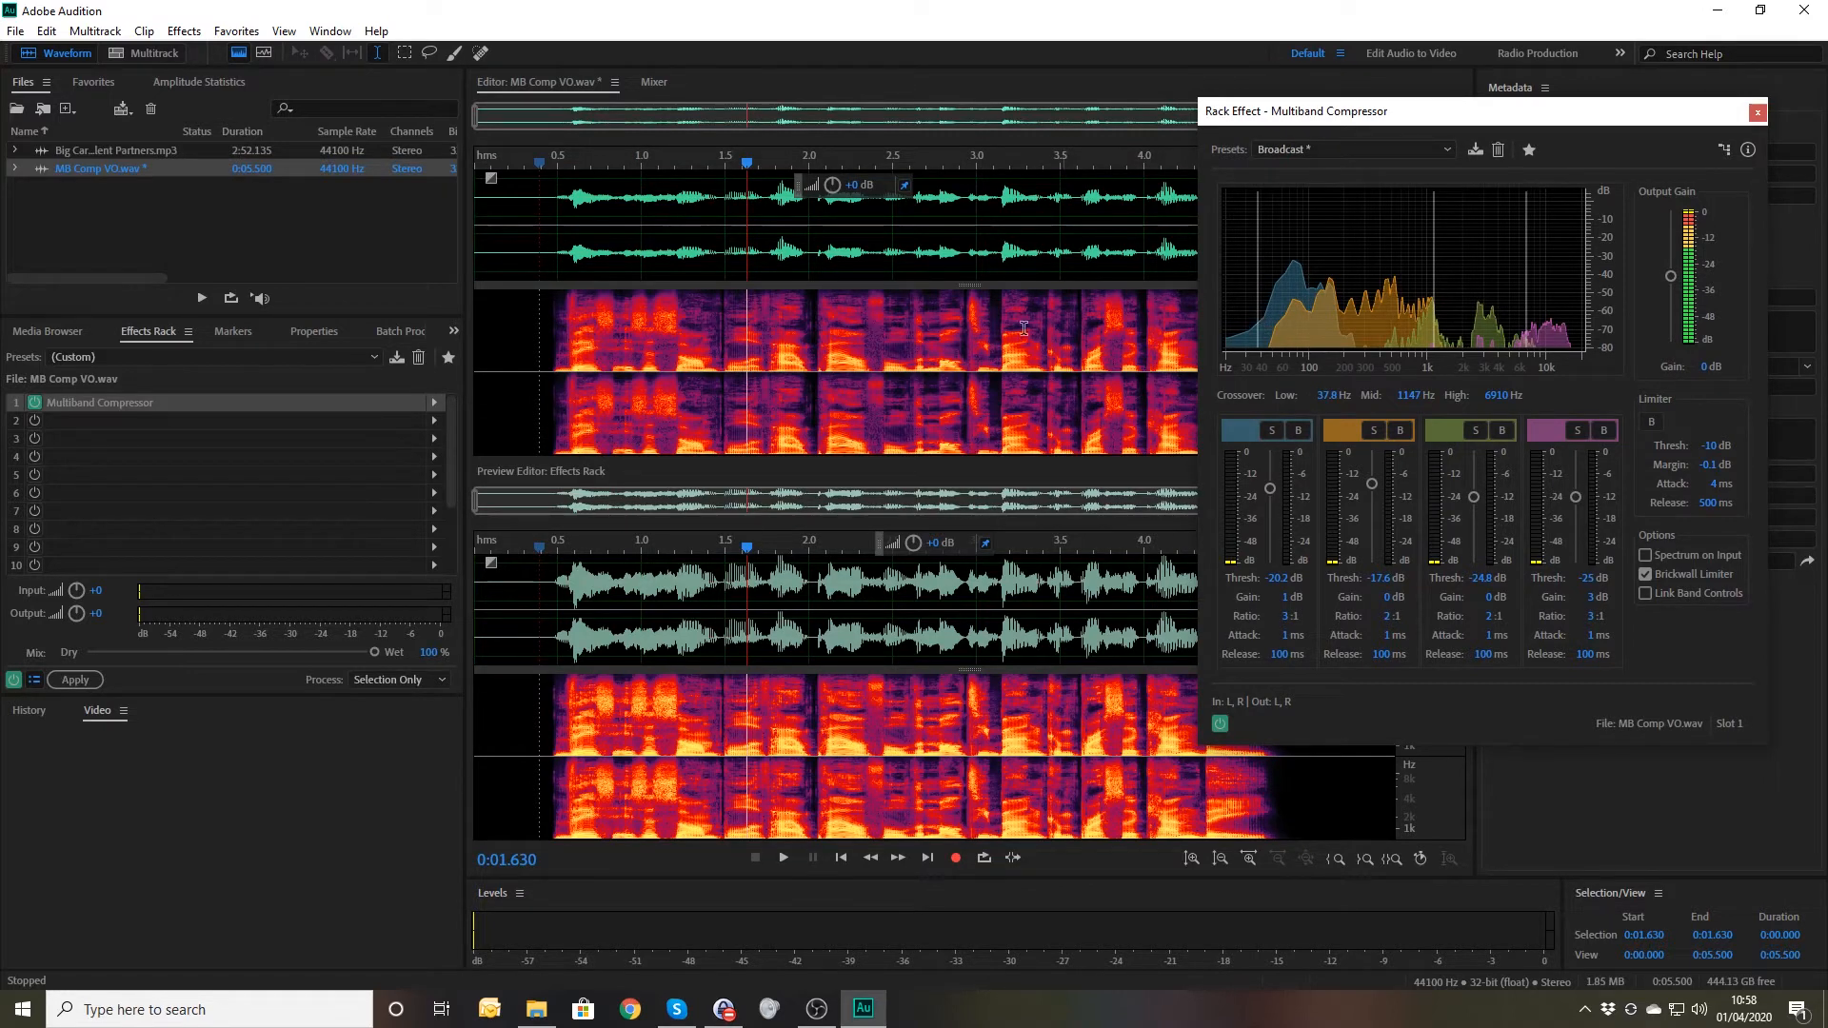
left_click(512, 461)
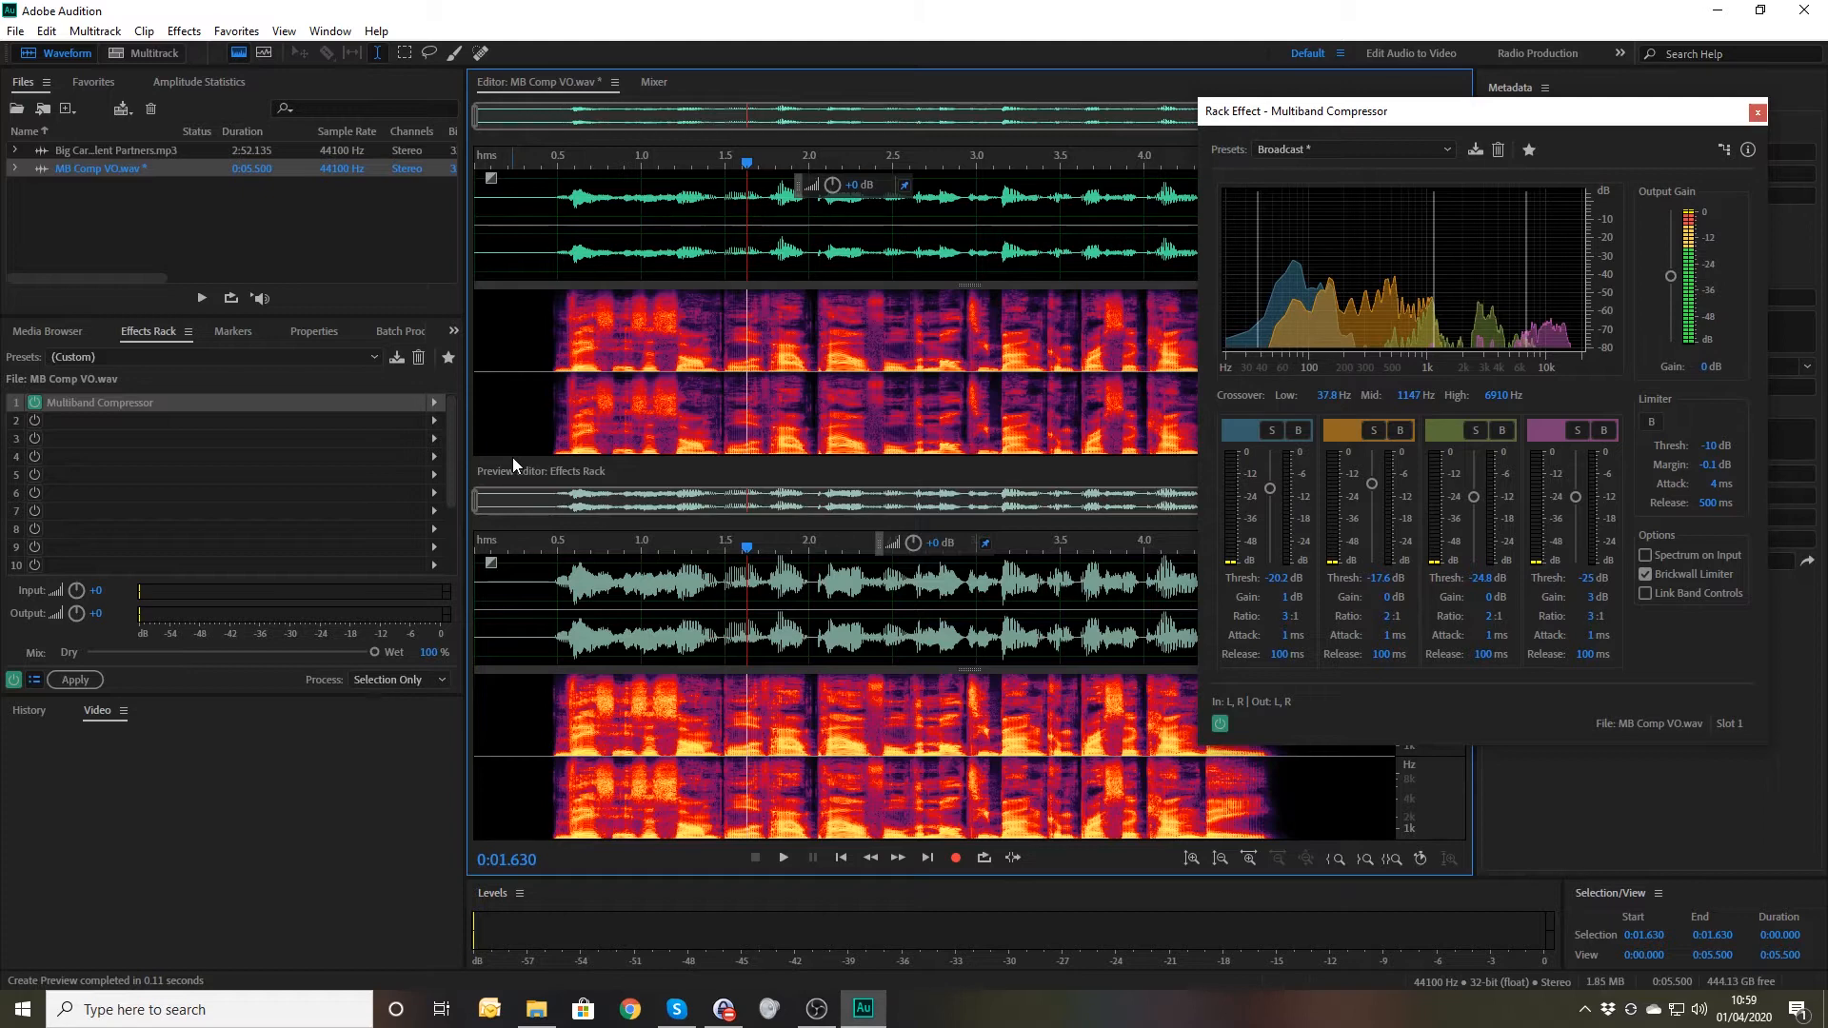
left_click(530, 380)
key("space")
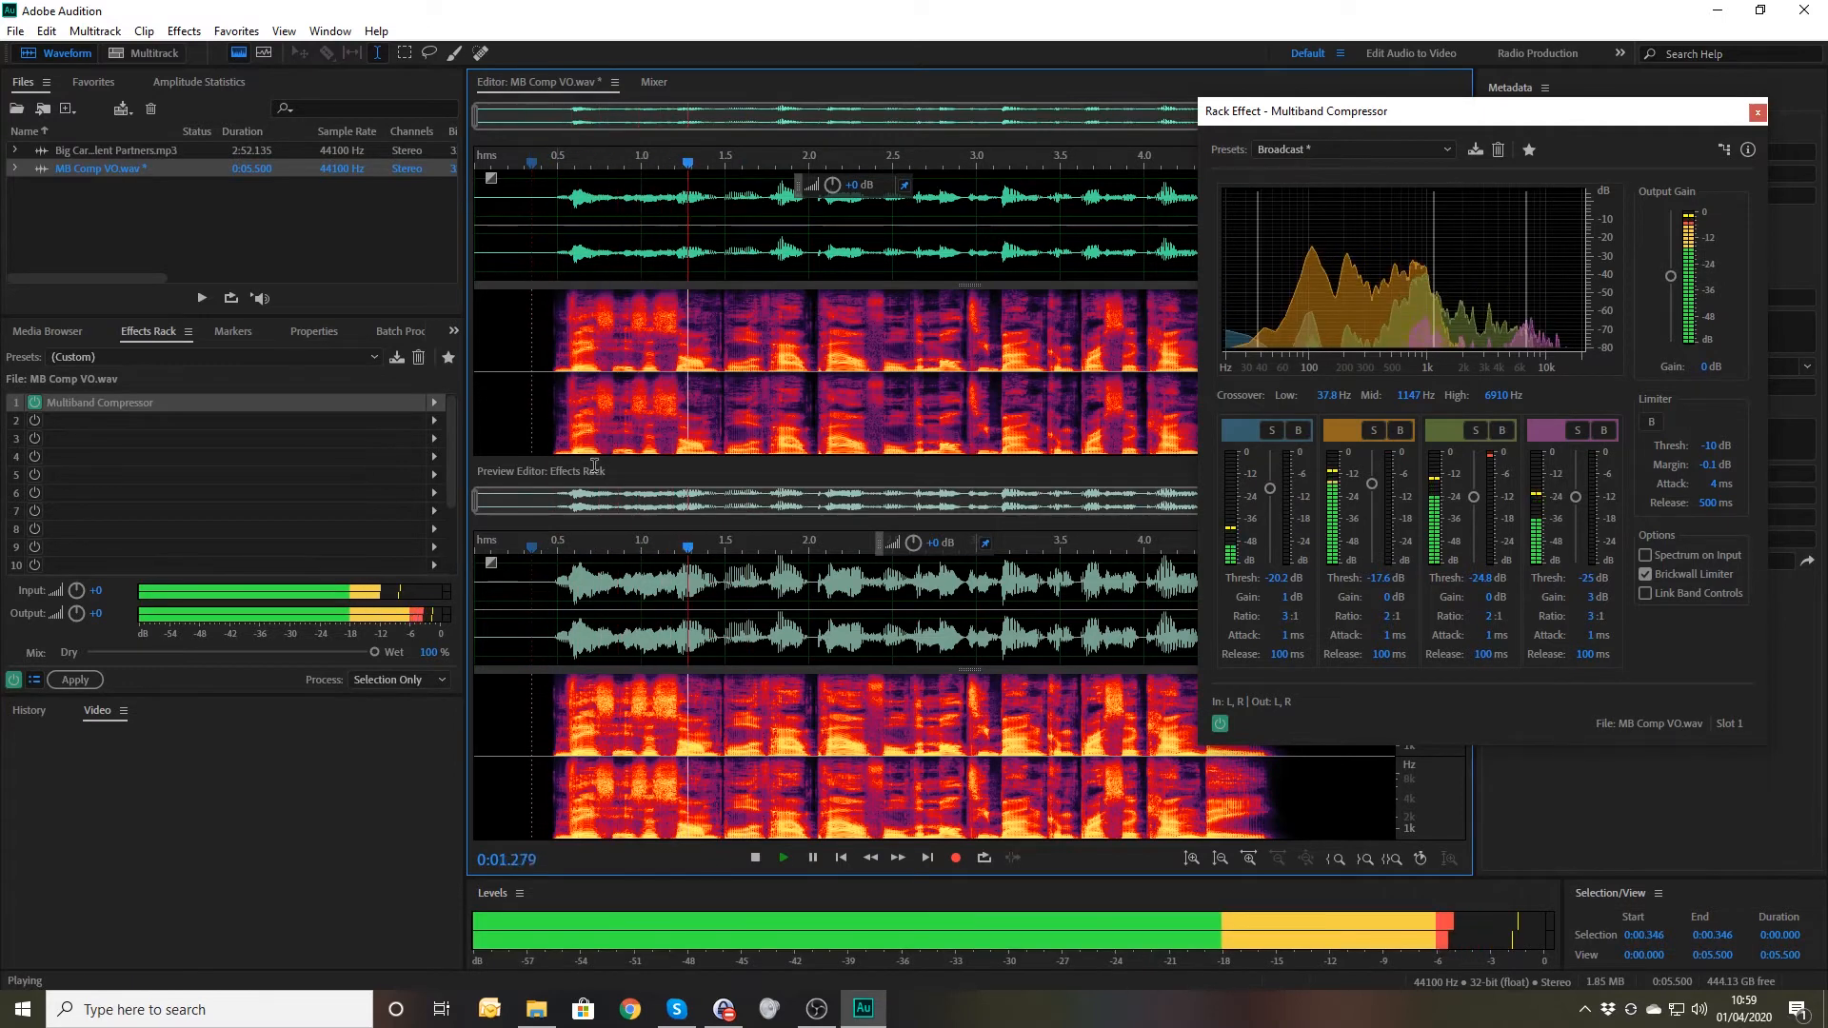
key("space")
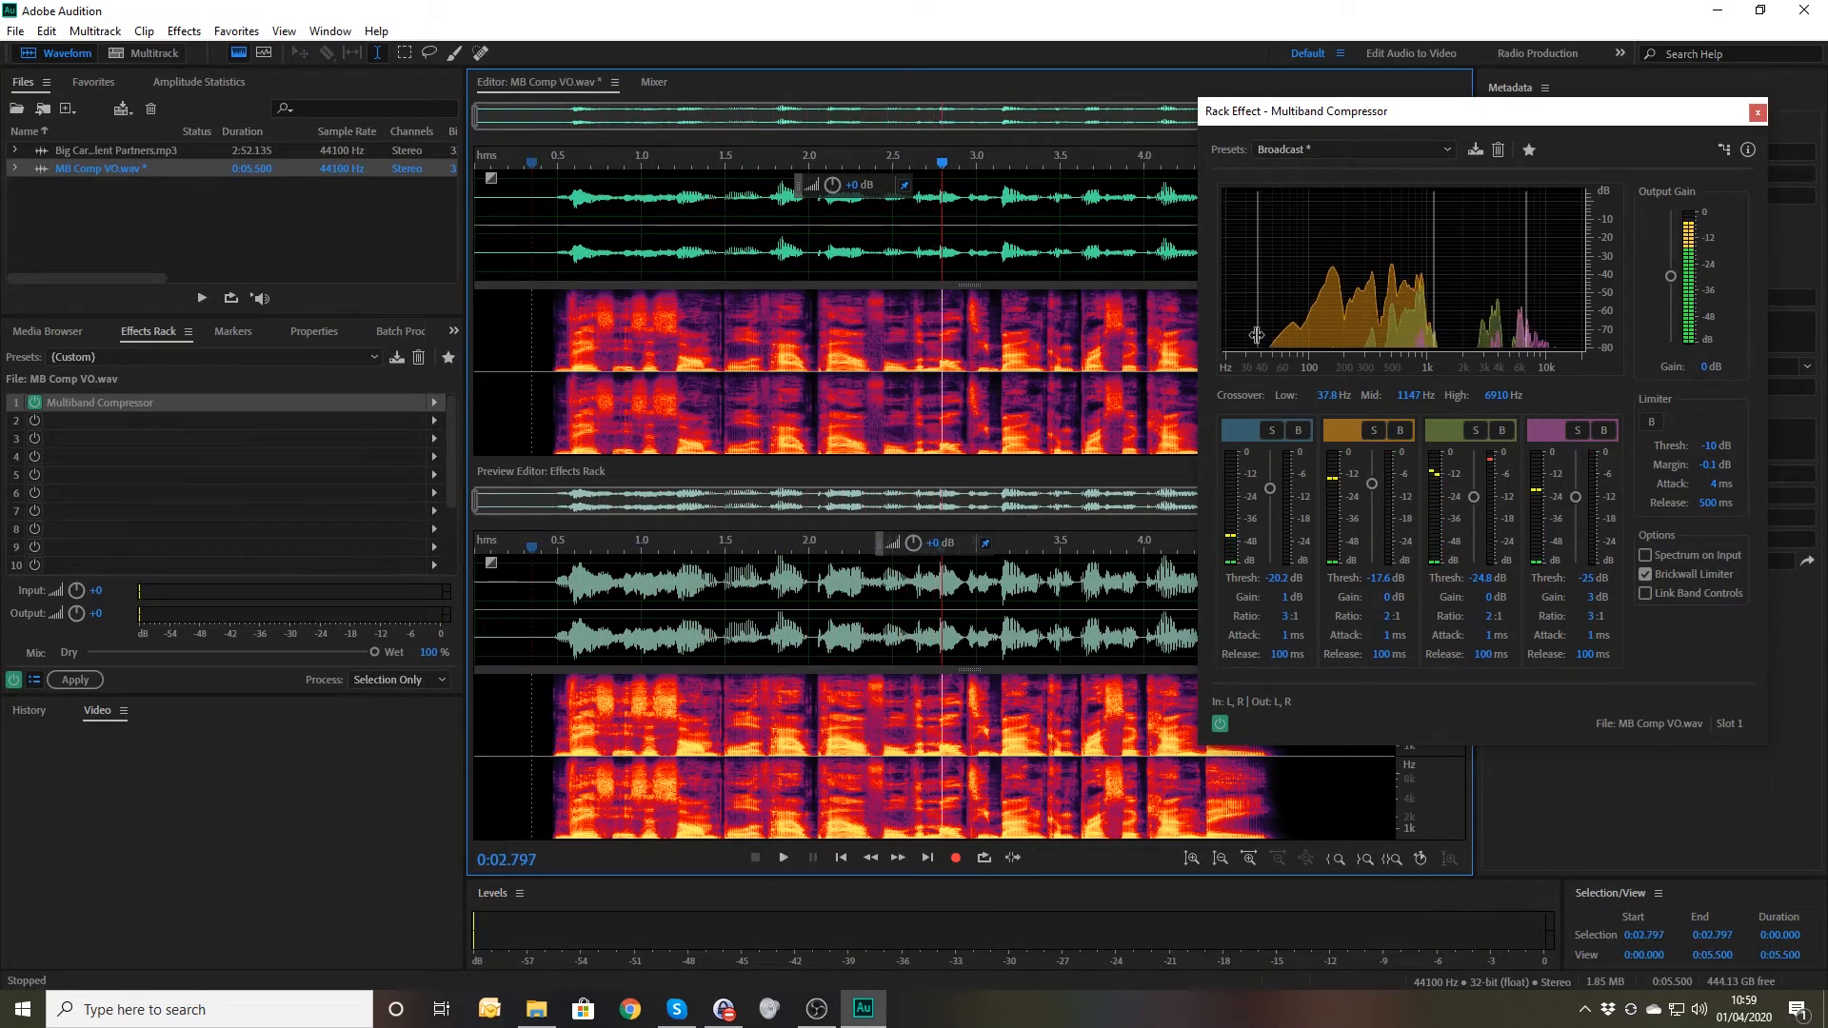
- Raise the low crossover to about 502 Hz and play the opening of the voice-over
left_click_drag(1259, 339, 1391, 345)
left_click(496, 416)
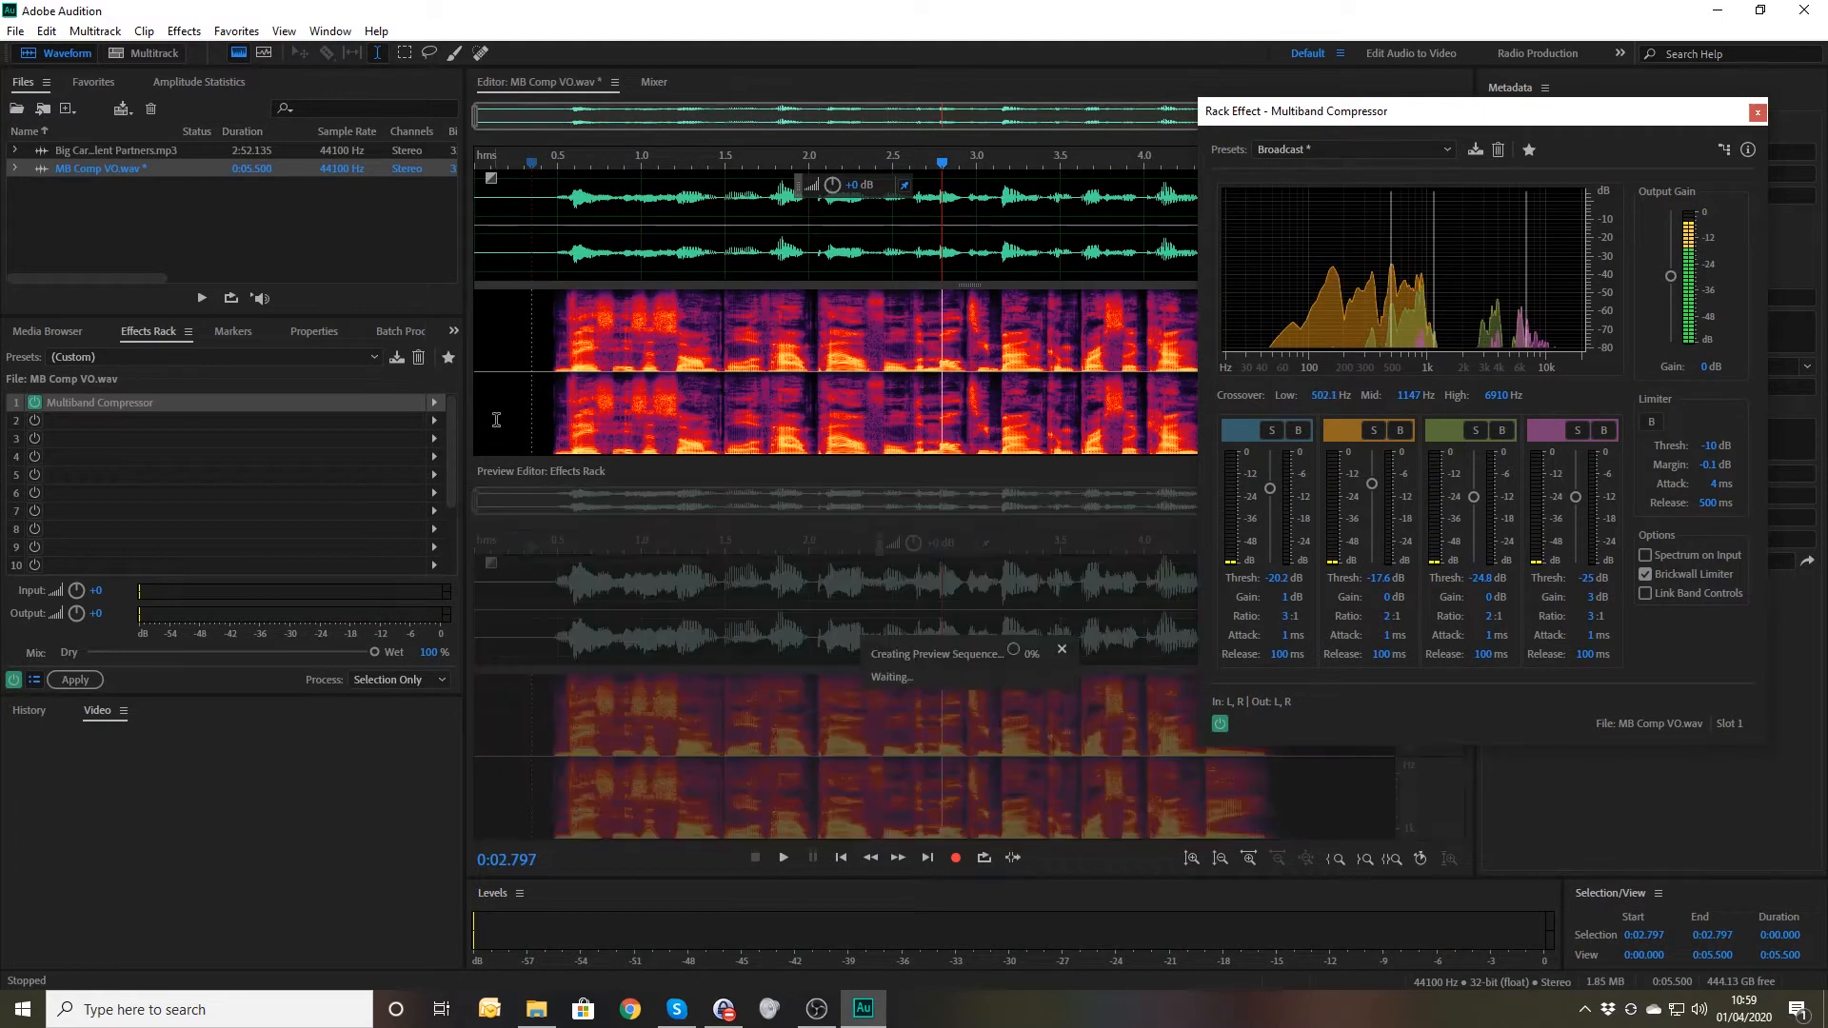
key("space")
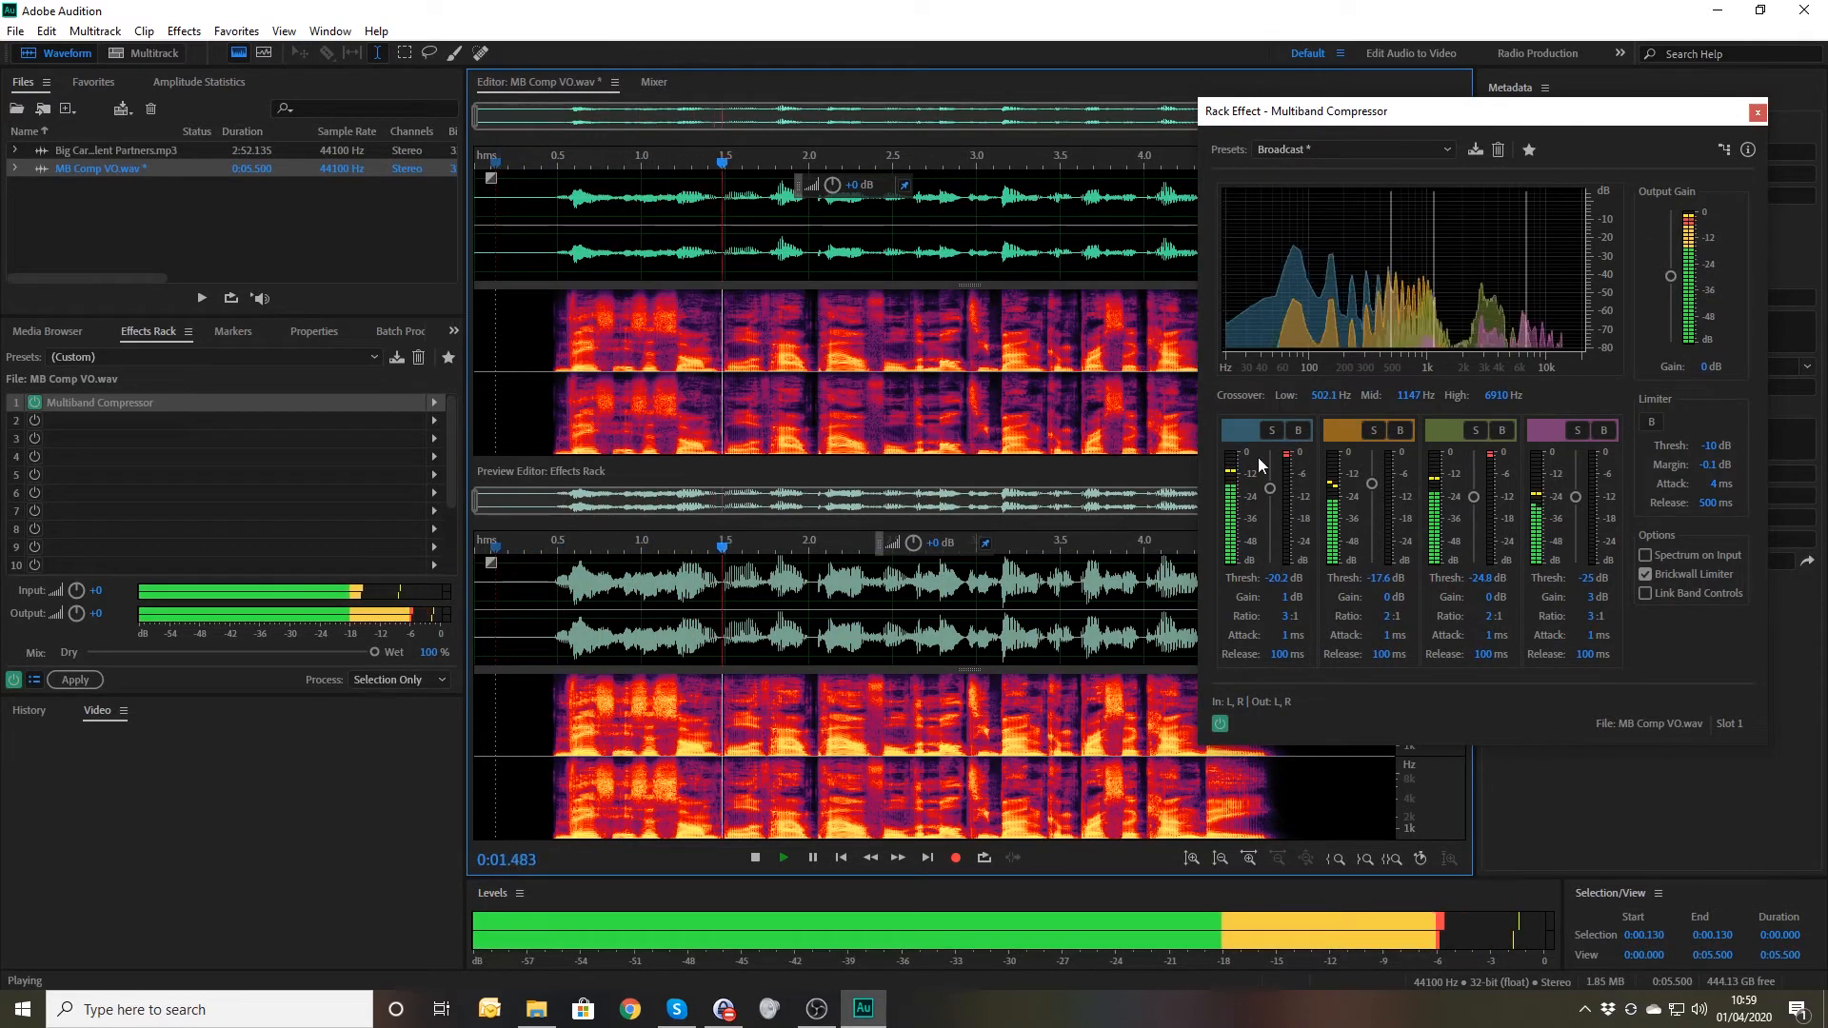
key("space")
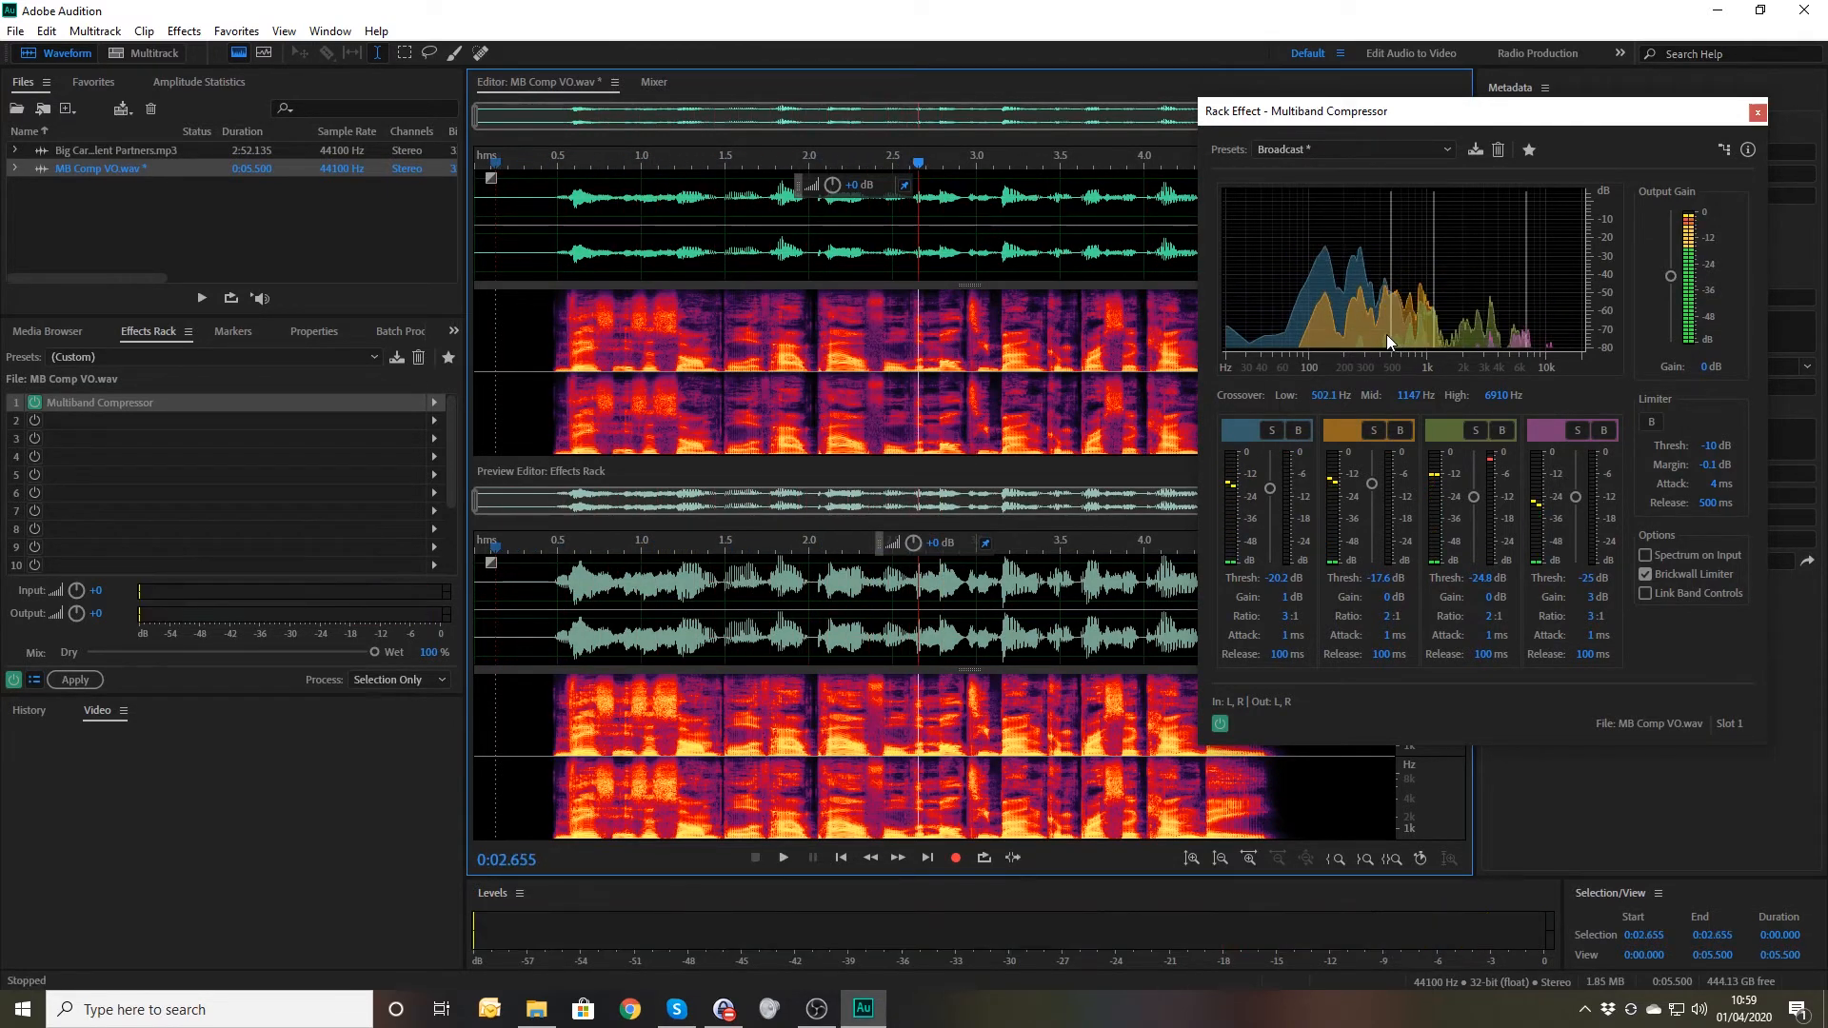
- Reload the Broadcast preset and set the second and third bands' thresholds to -40 dB
left_click(1318, 150)
left_click(1314, 196)
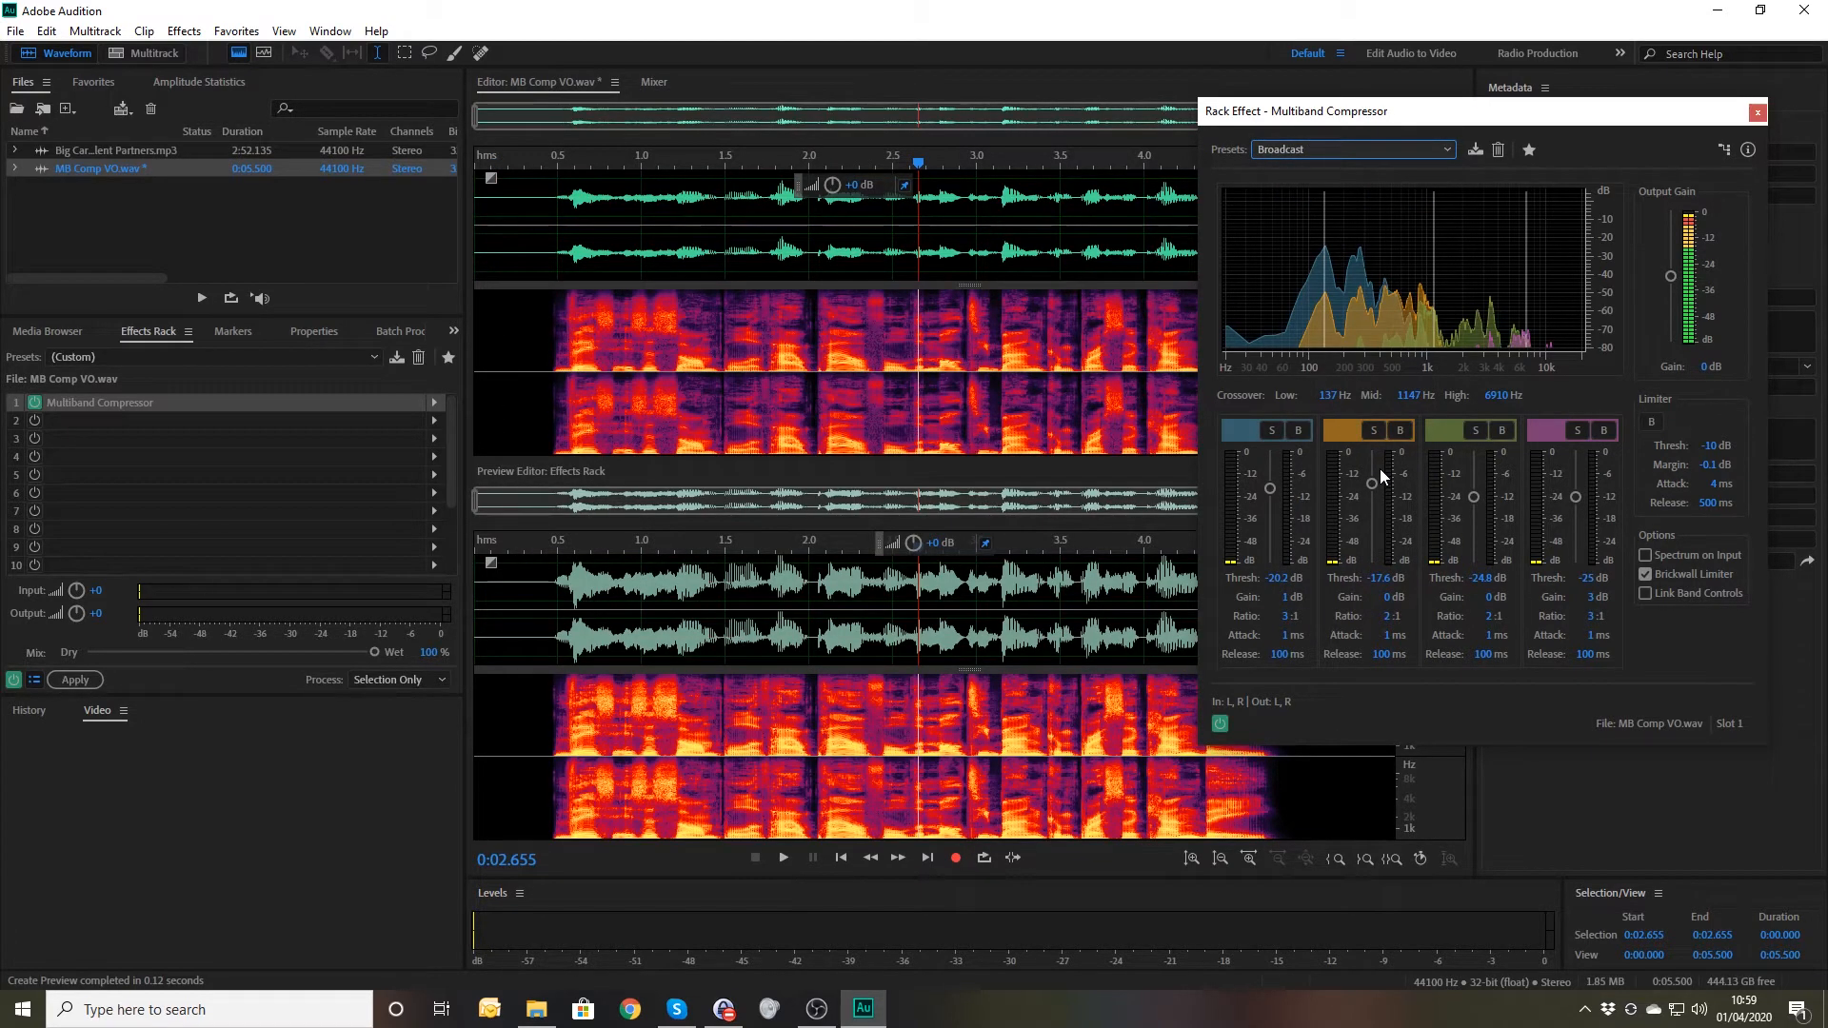
left_click(1385, 579)
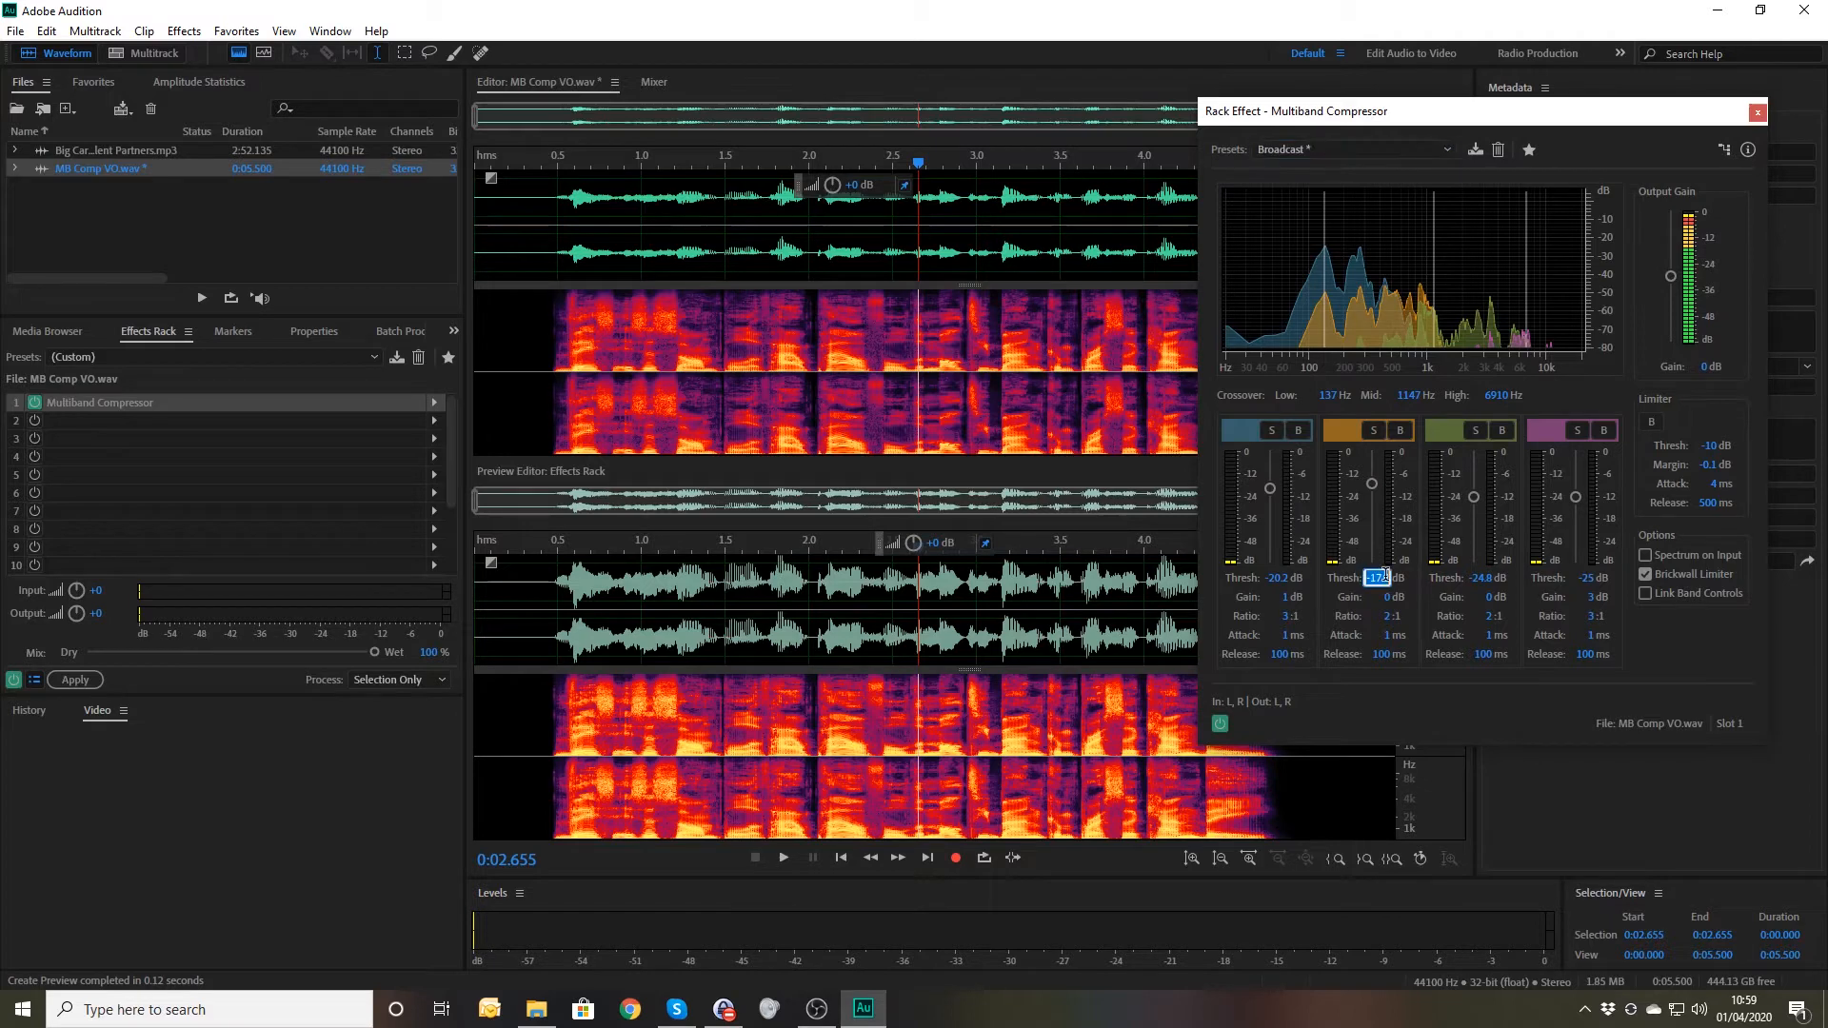
type("-40")
left_click(1487, 578)
type("-40")
key("Return")
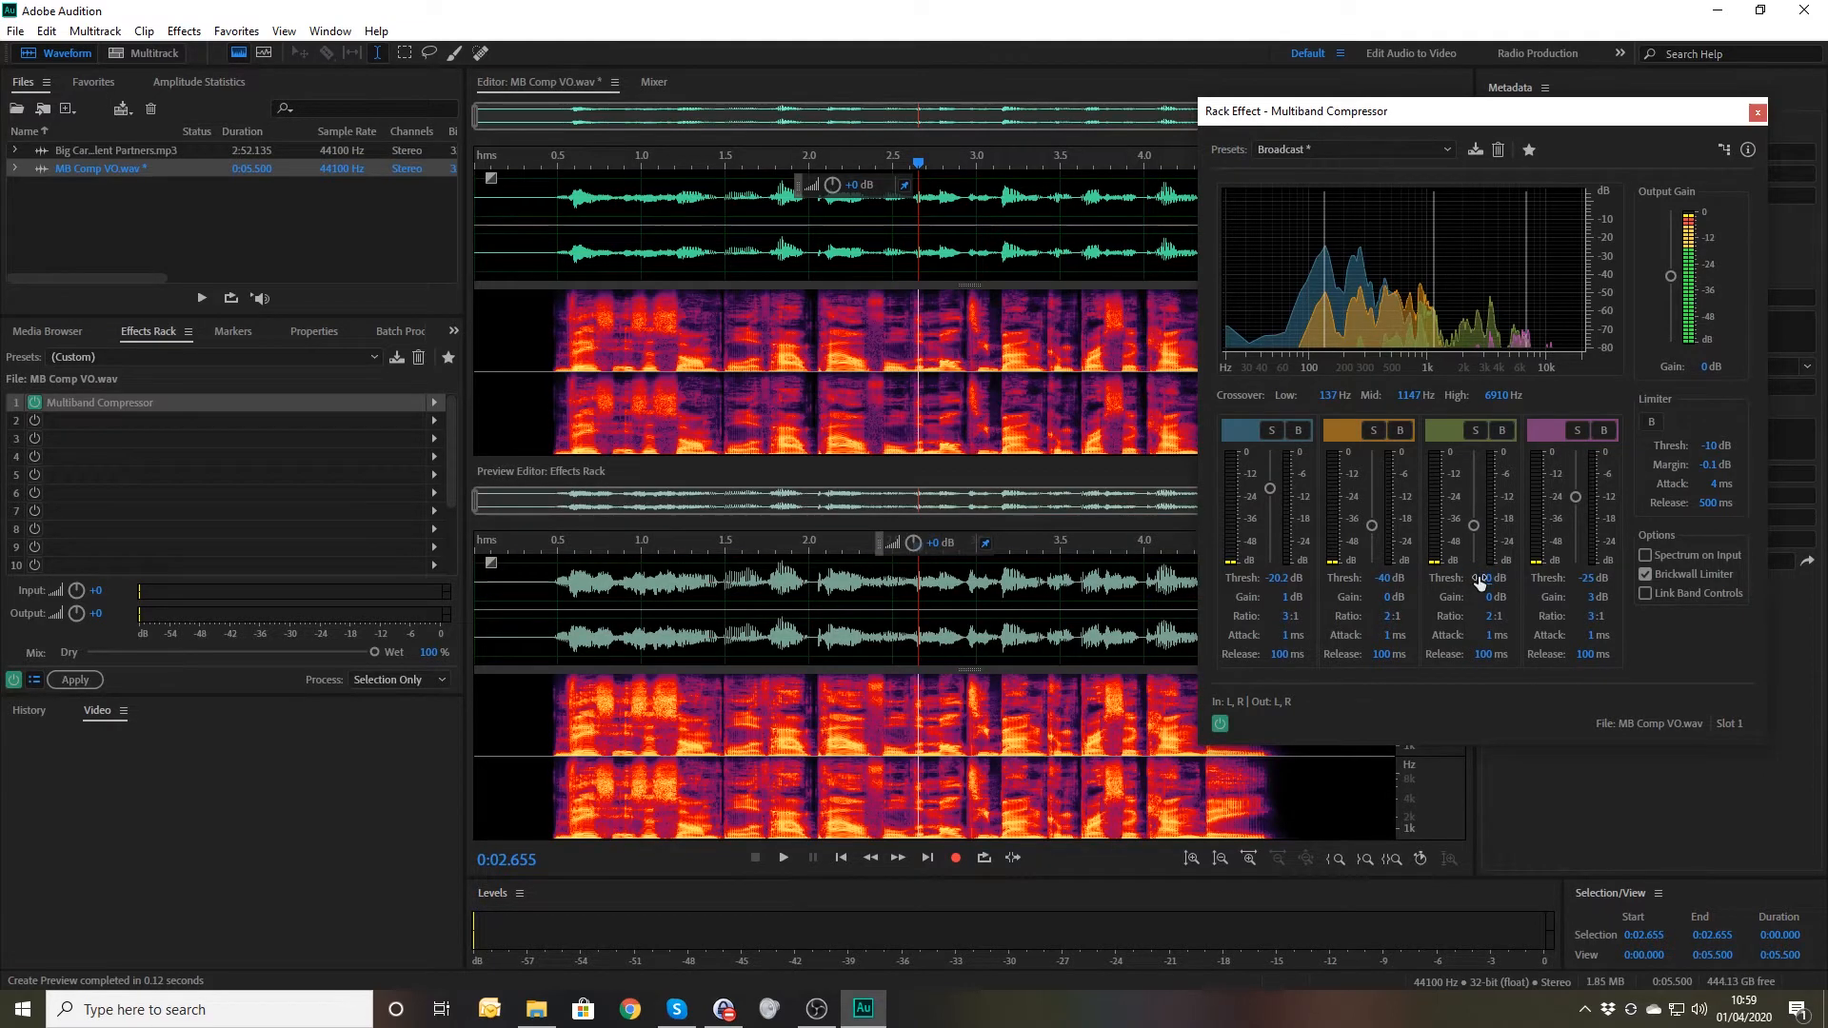
- Play the voice-over from near its start with the lowered second- and third-band thresholds
left_click(516, 591)
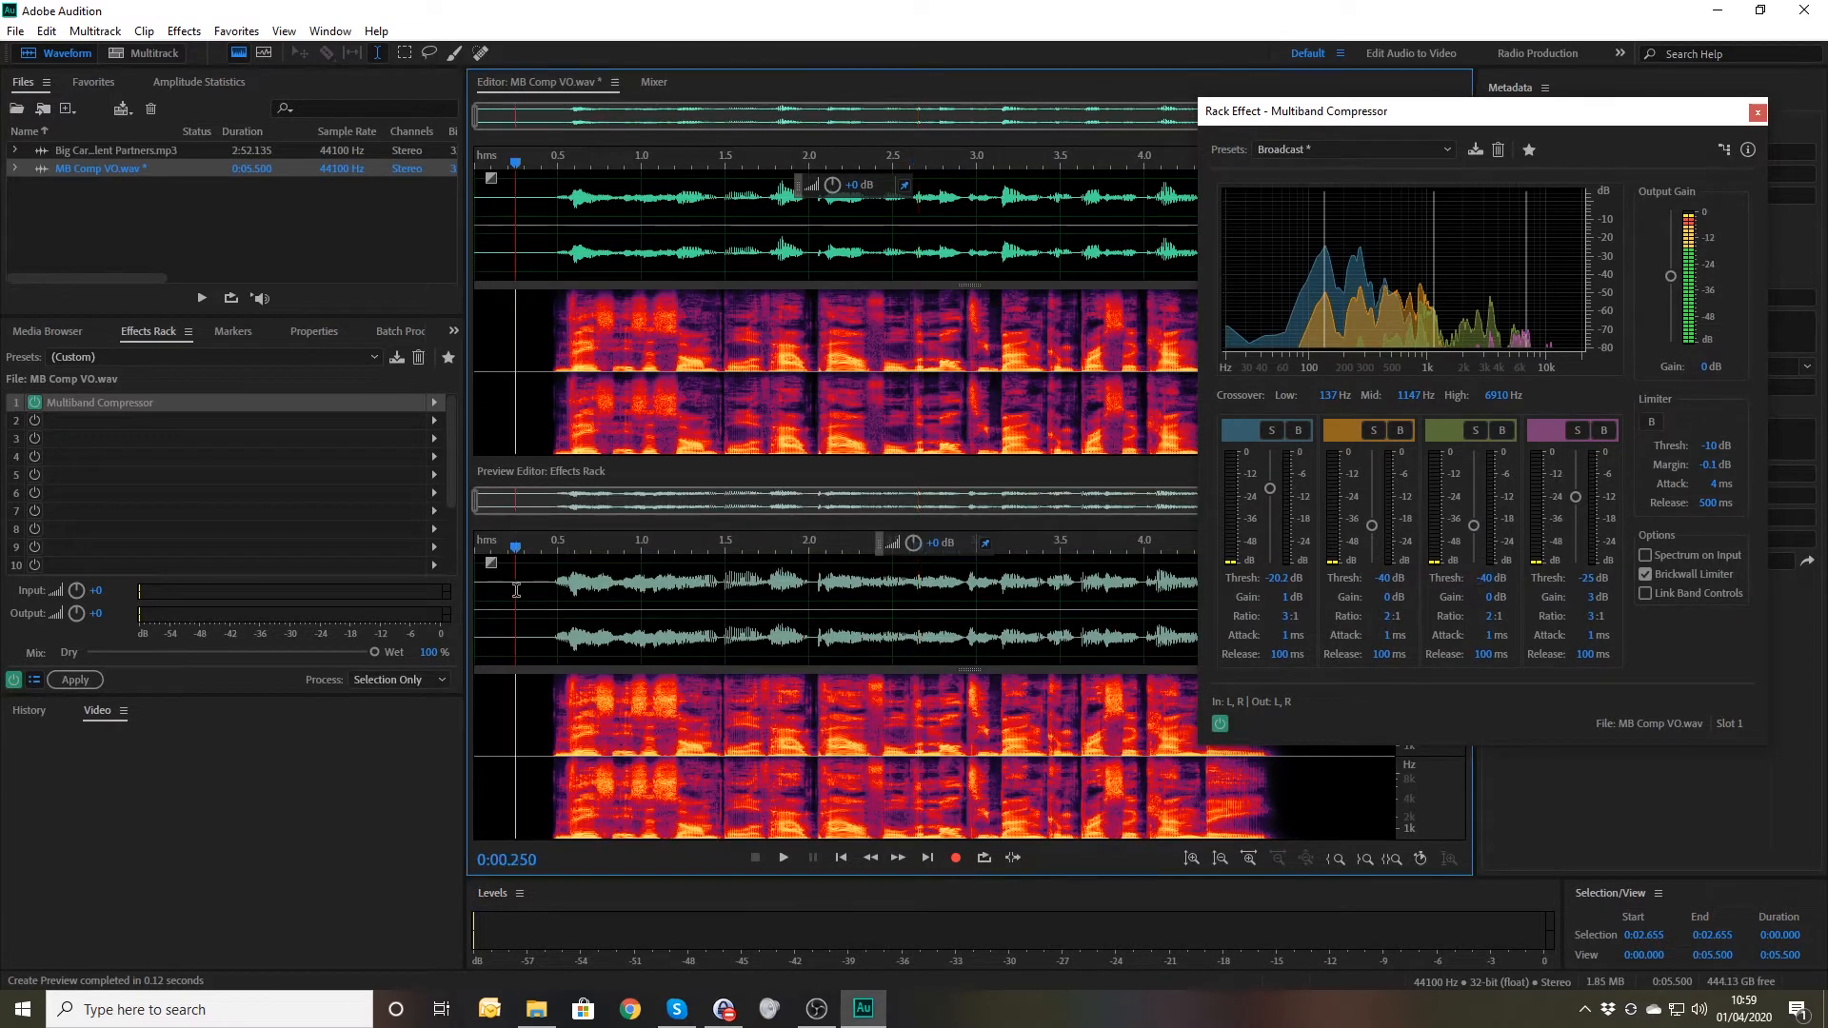
key("space")
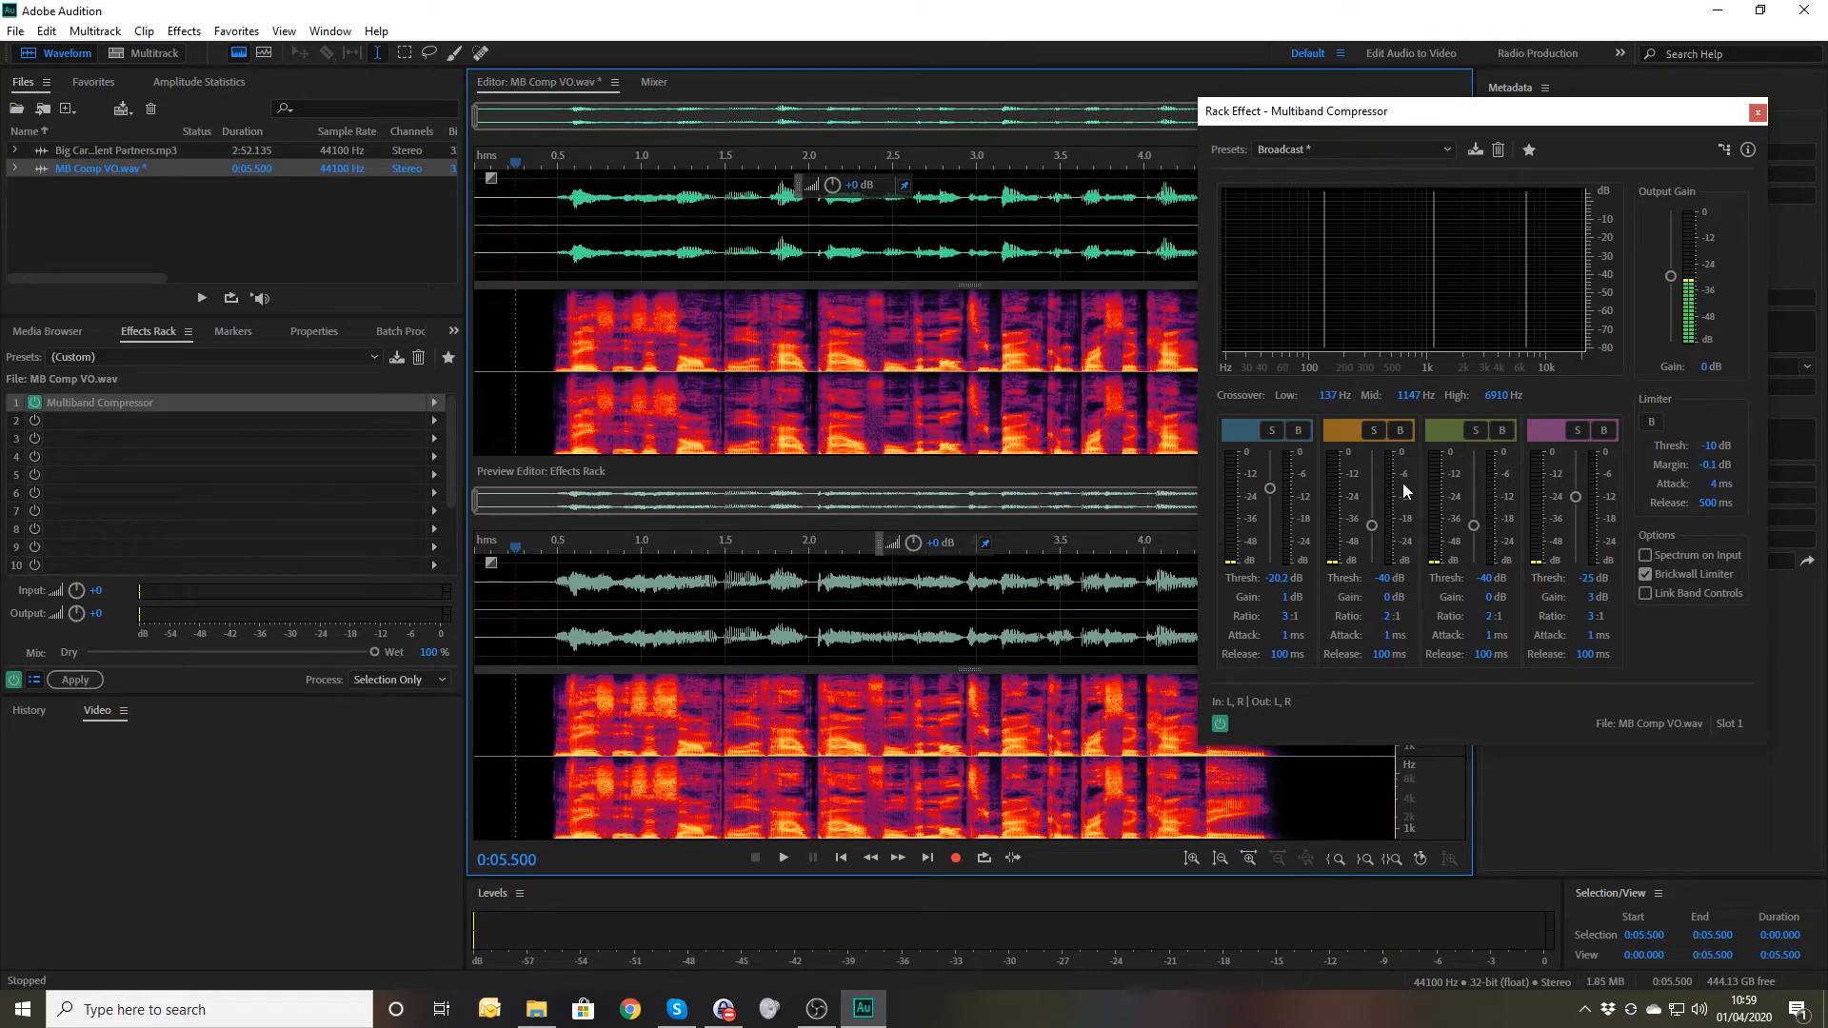
key("space")
- Reload the Broadcast preset, lower the high crossover to about 2241 Hz and the mid to about 367 Hz, and play the voice-over
left_click(1362, 143)
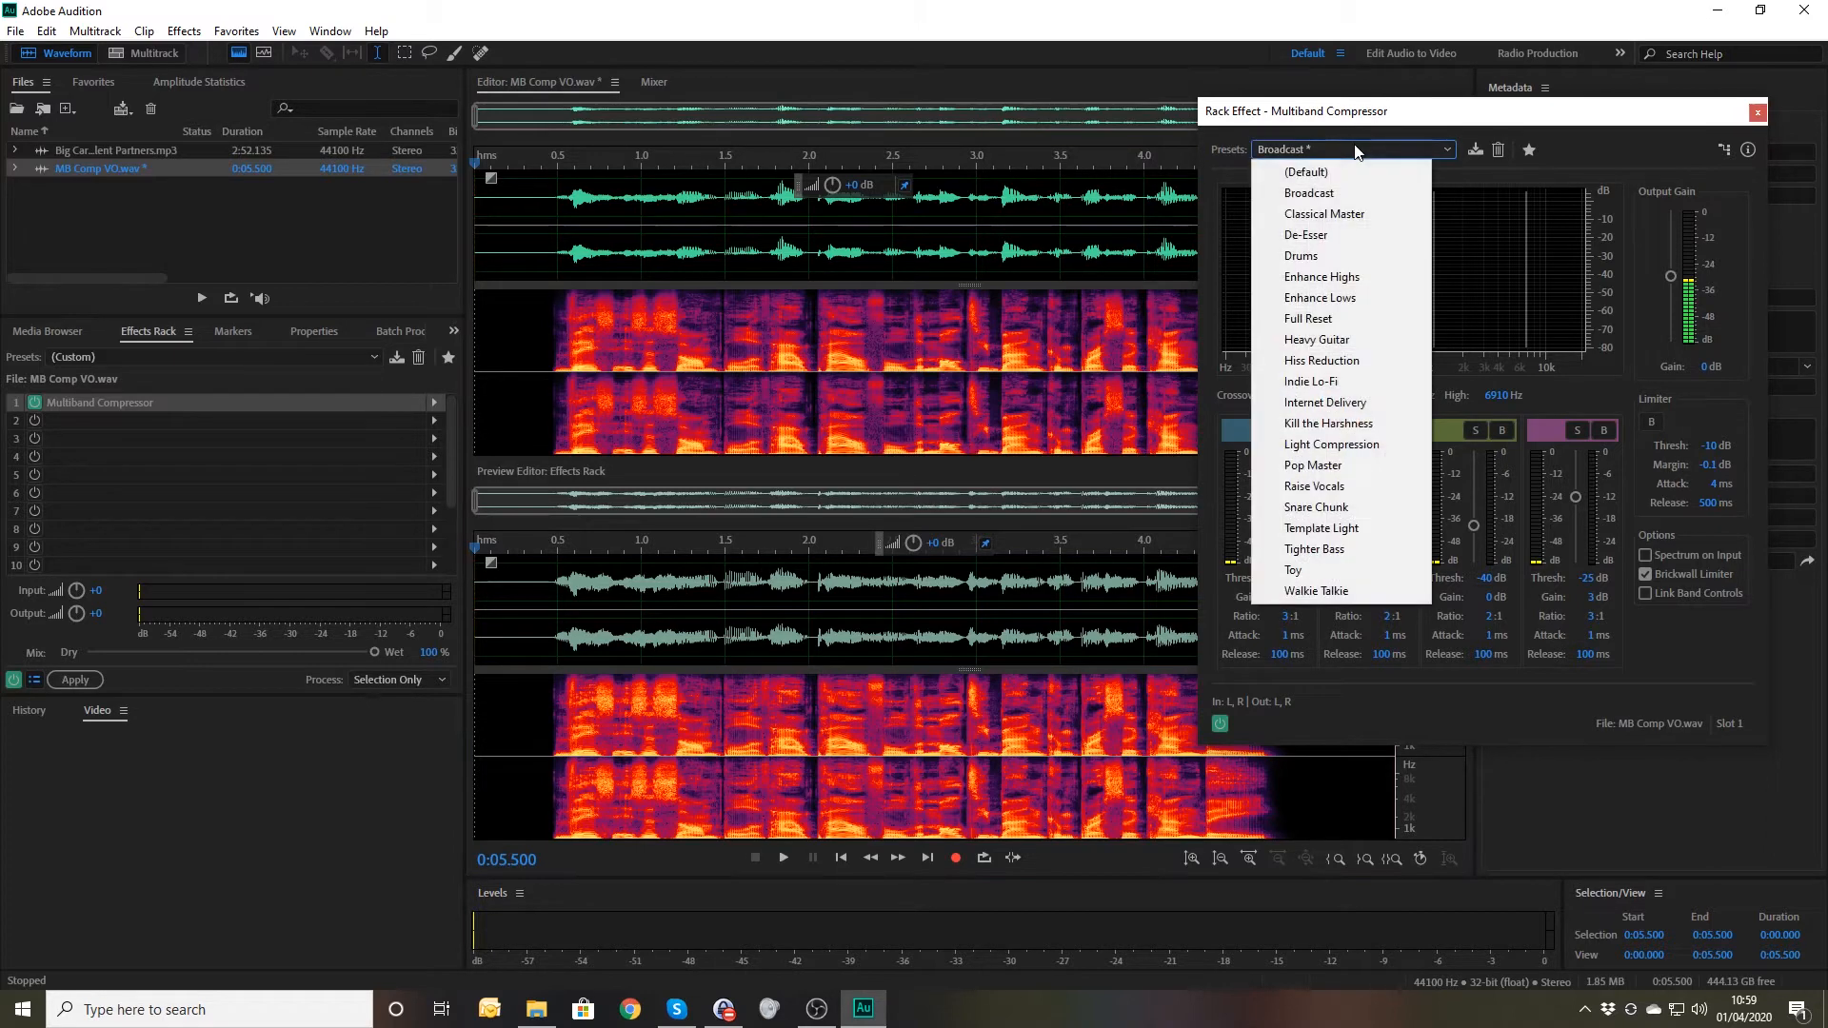
left_click(1335, 195)
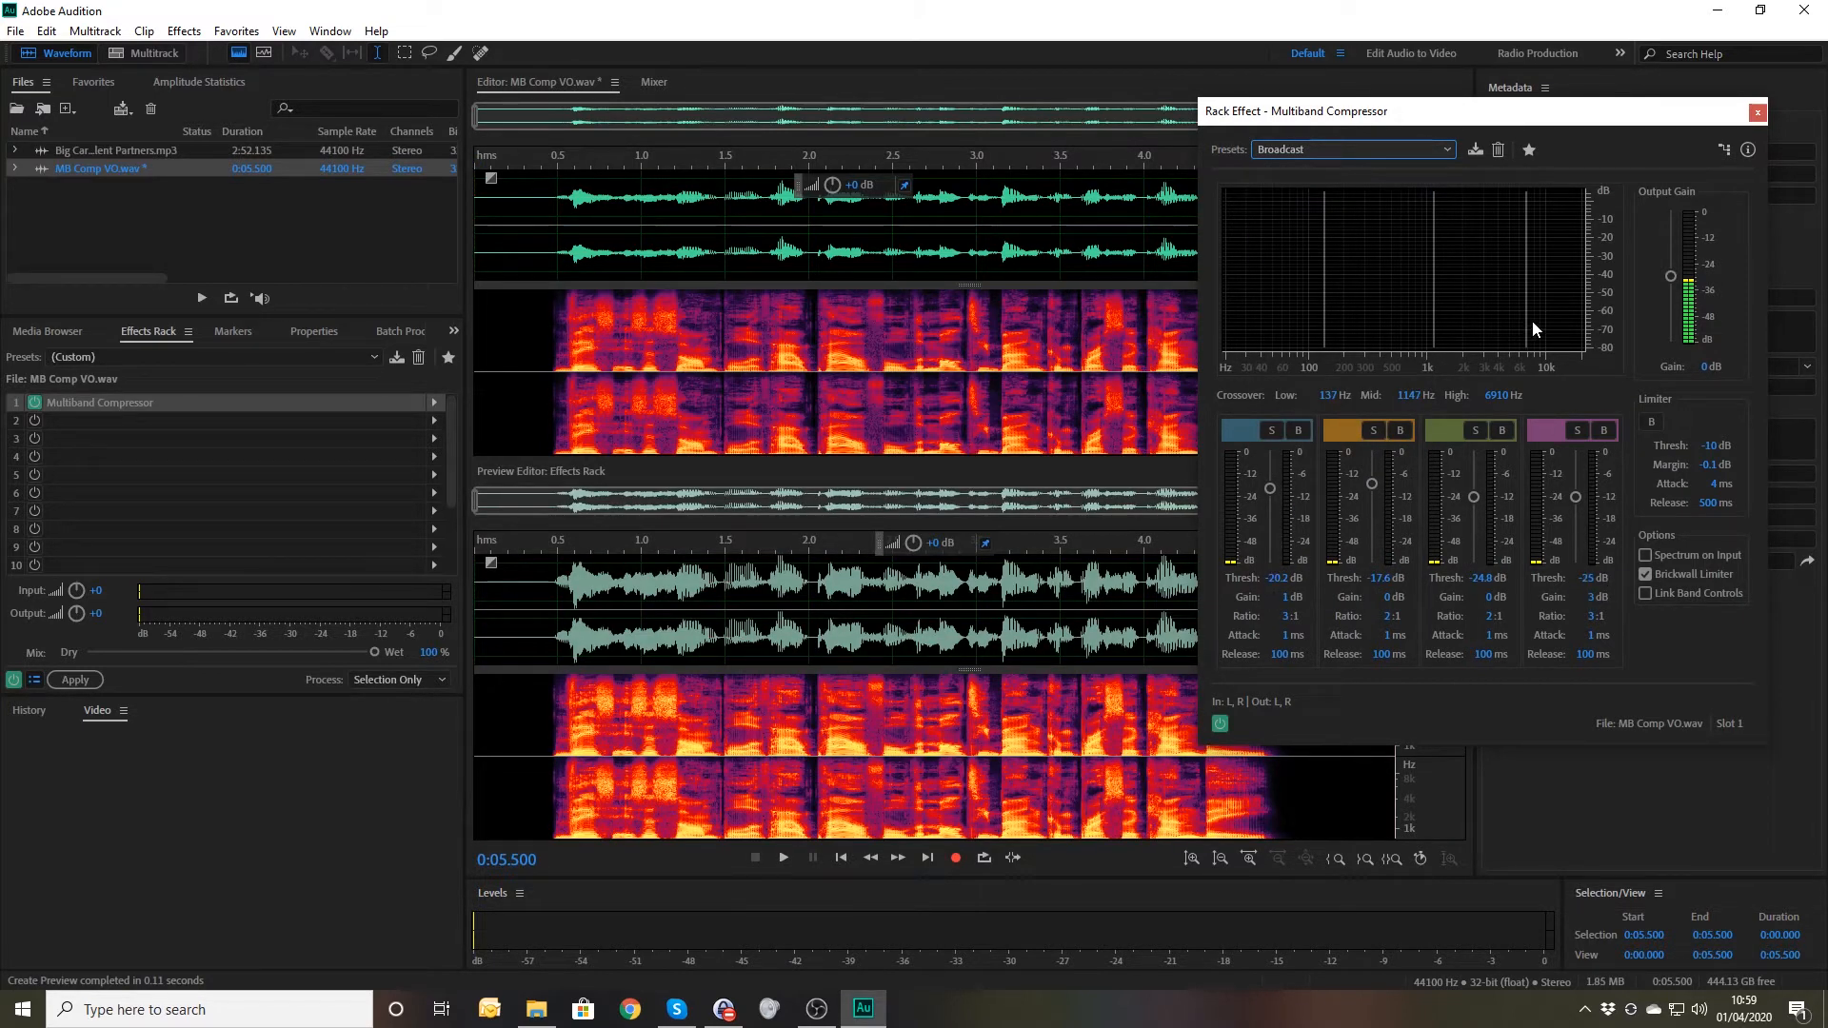
left_click_drag(1526, 324, 1374, 332)
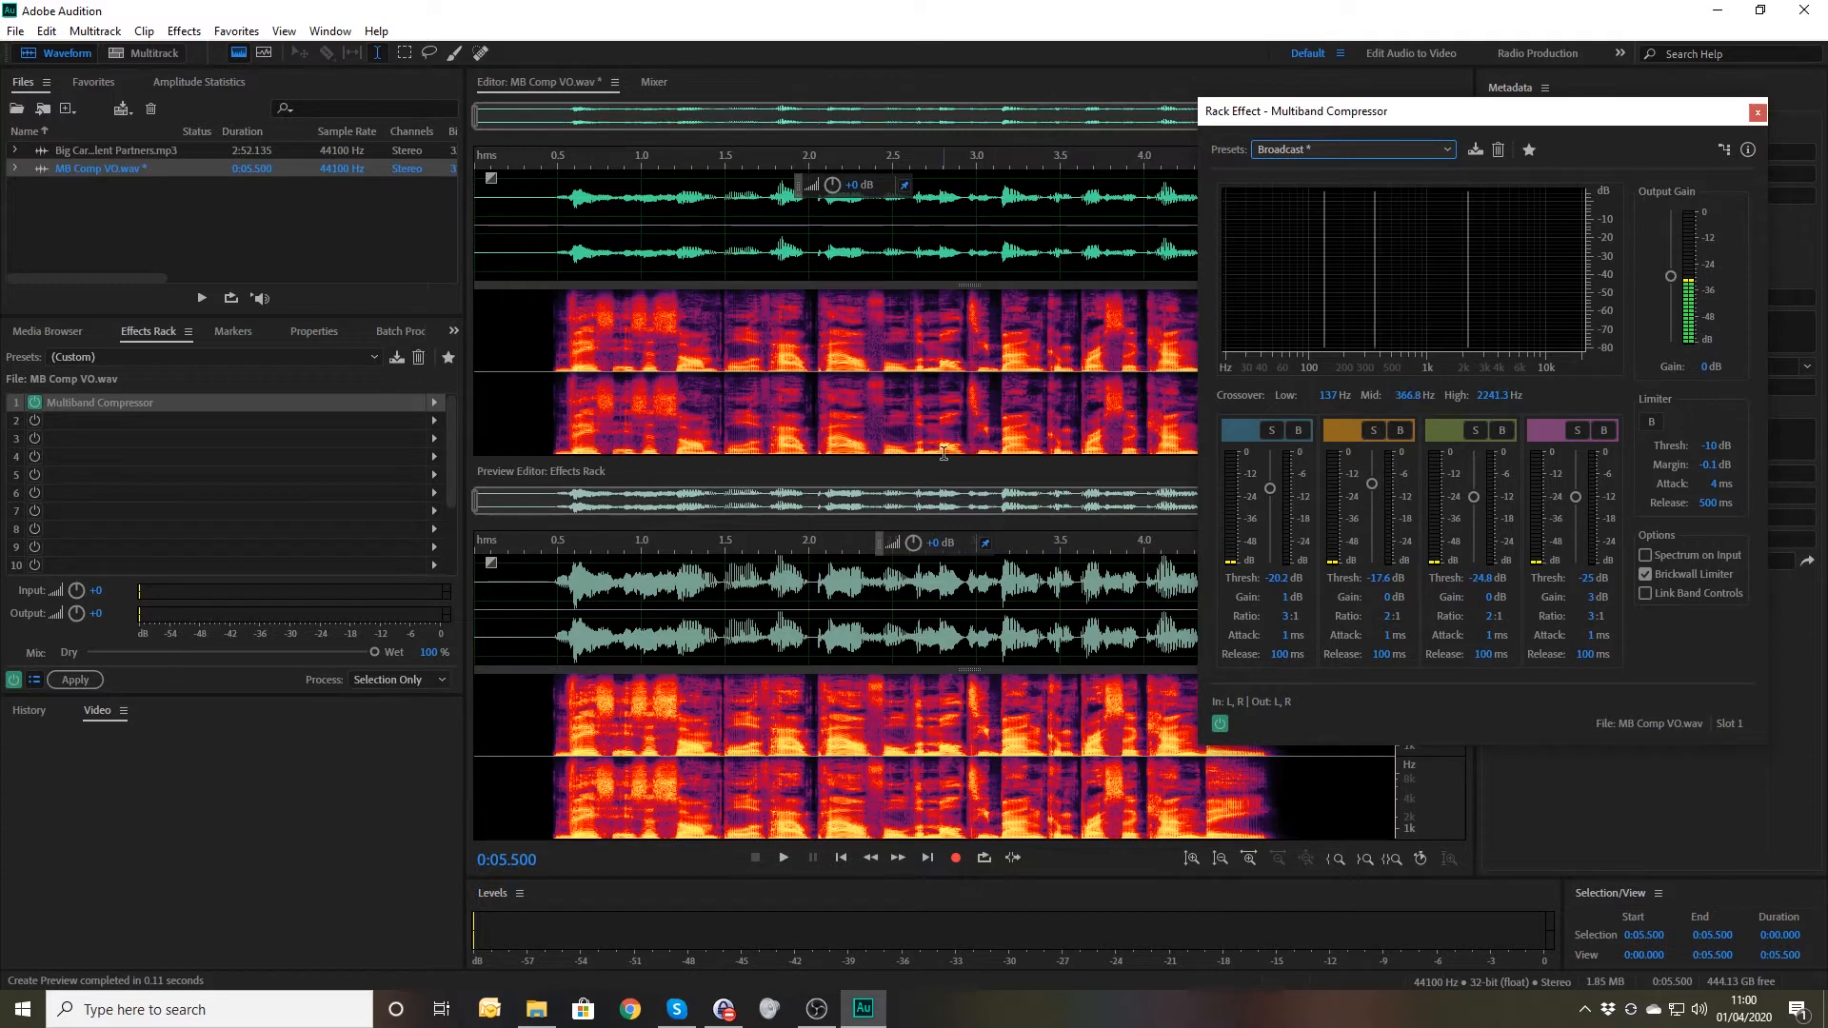
left_click(503, 612)
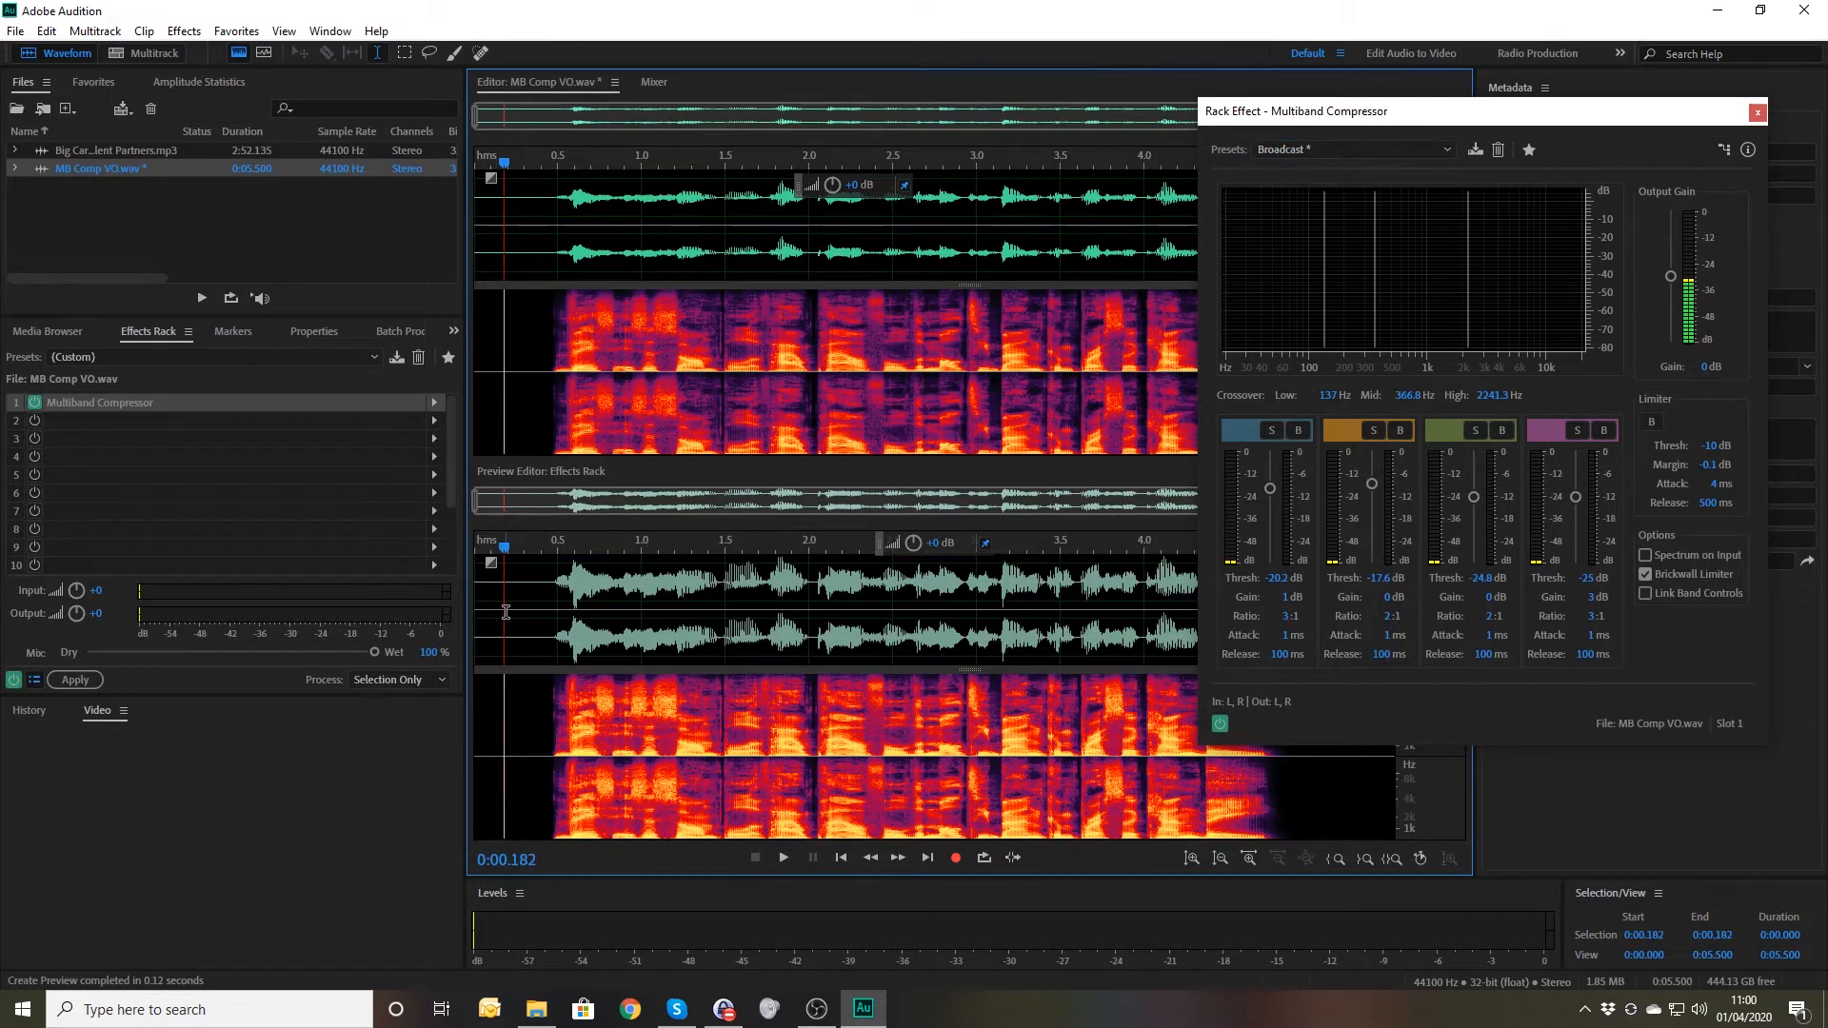
key("space")
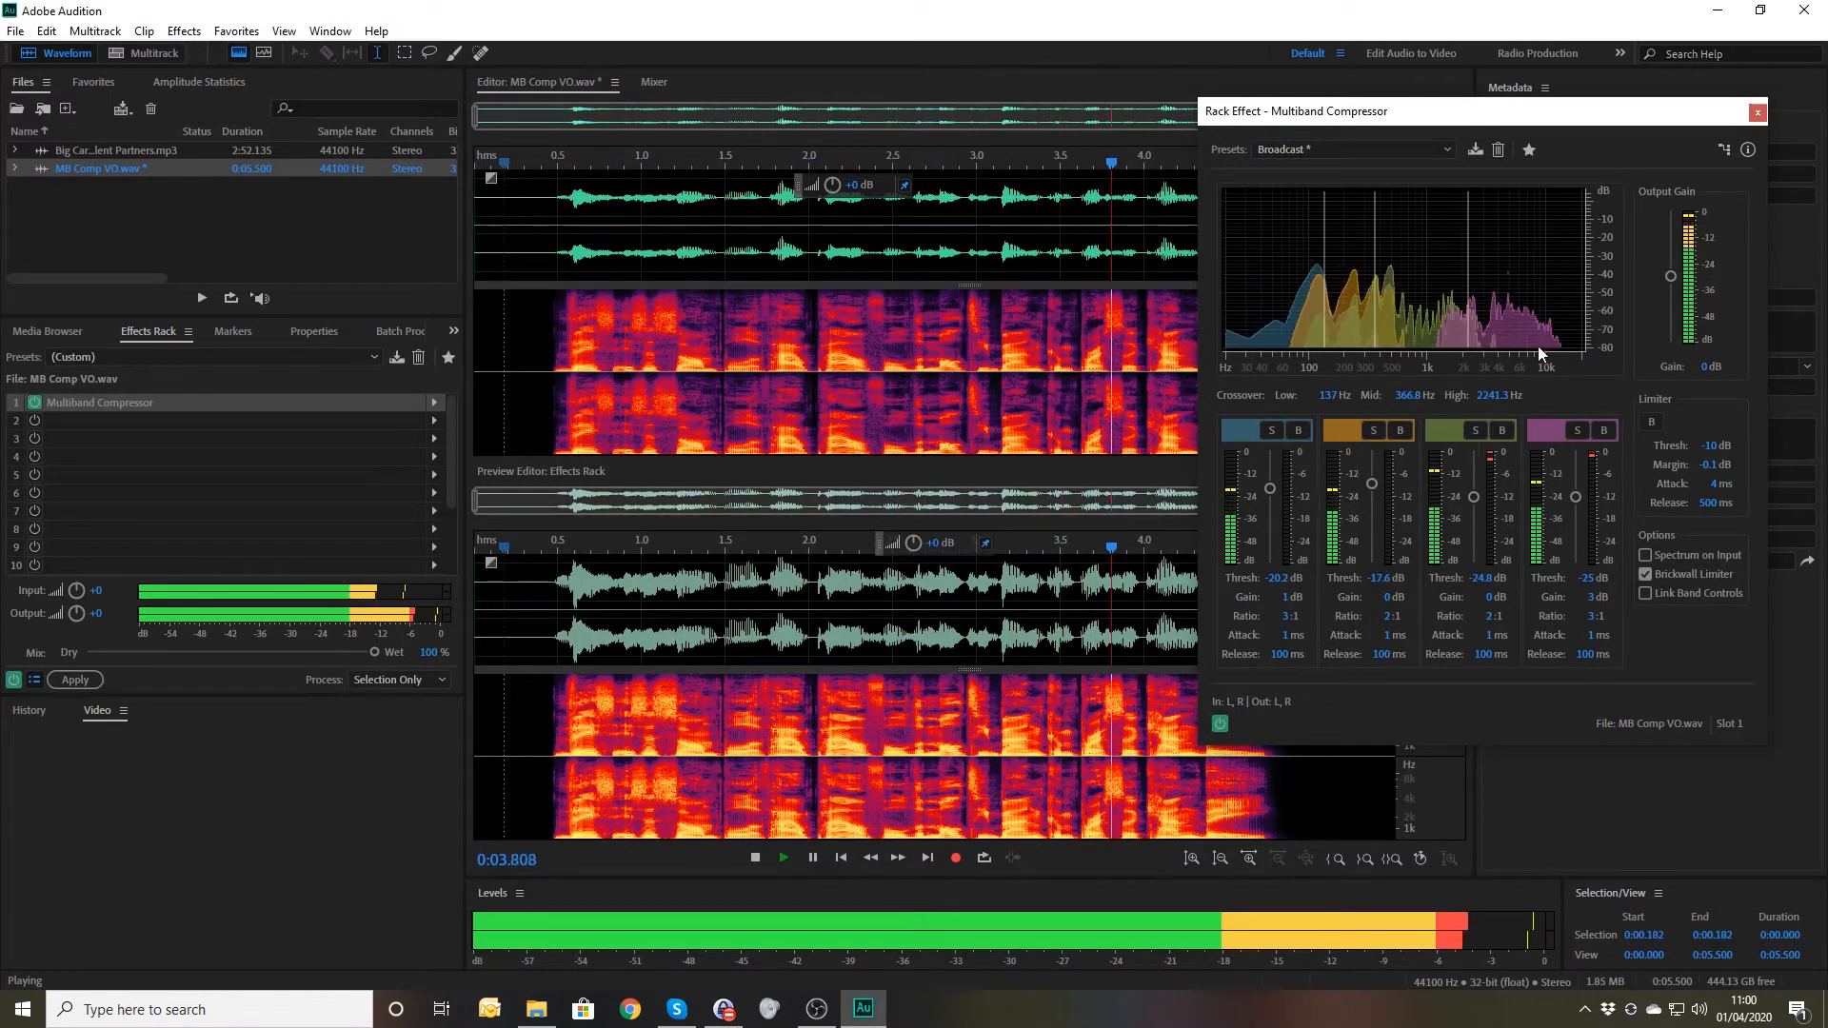
key("space")
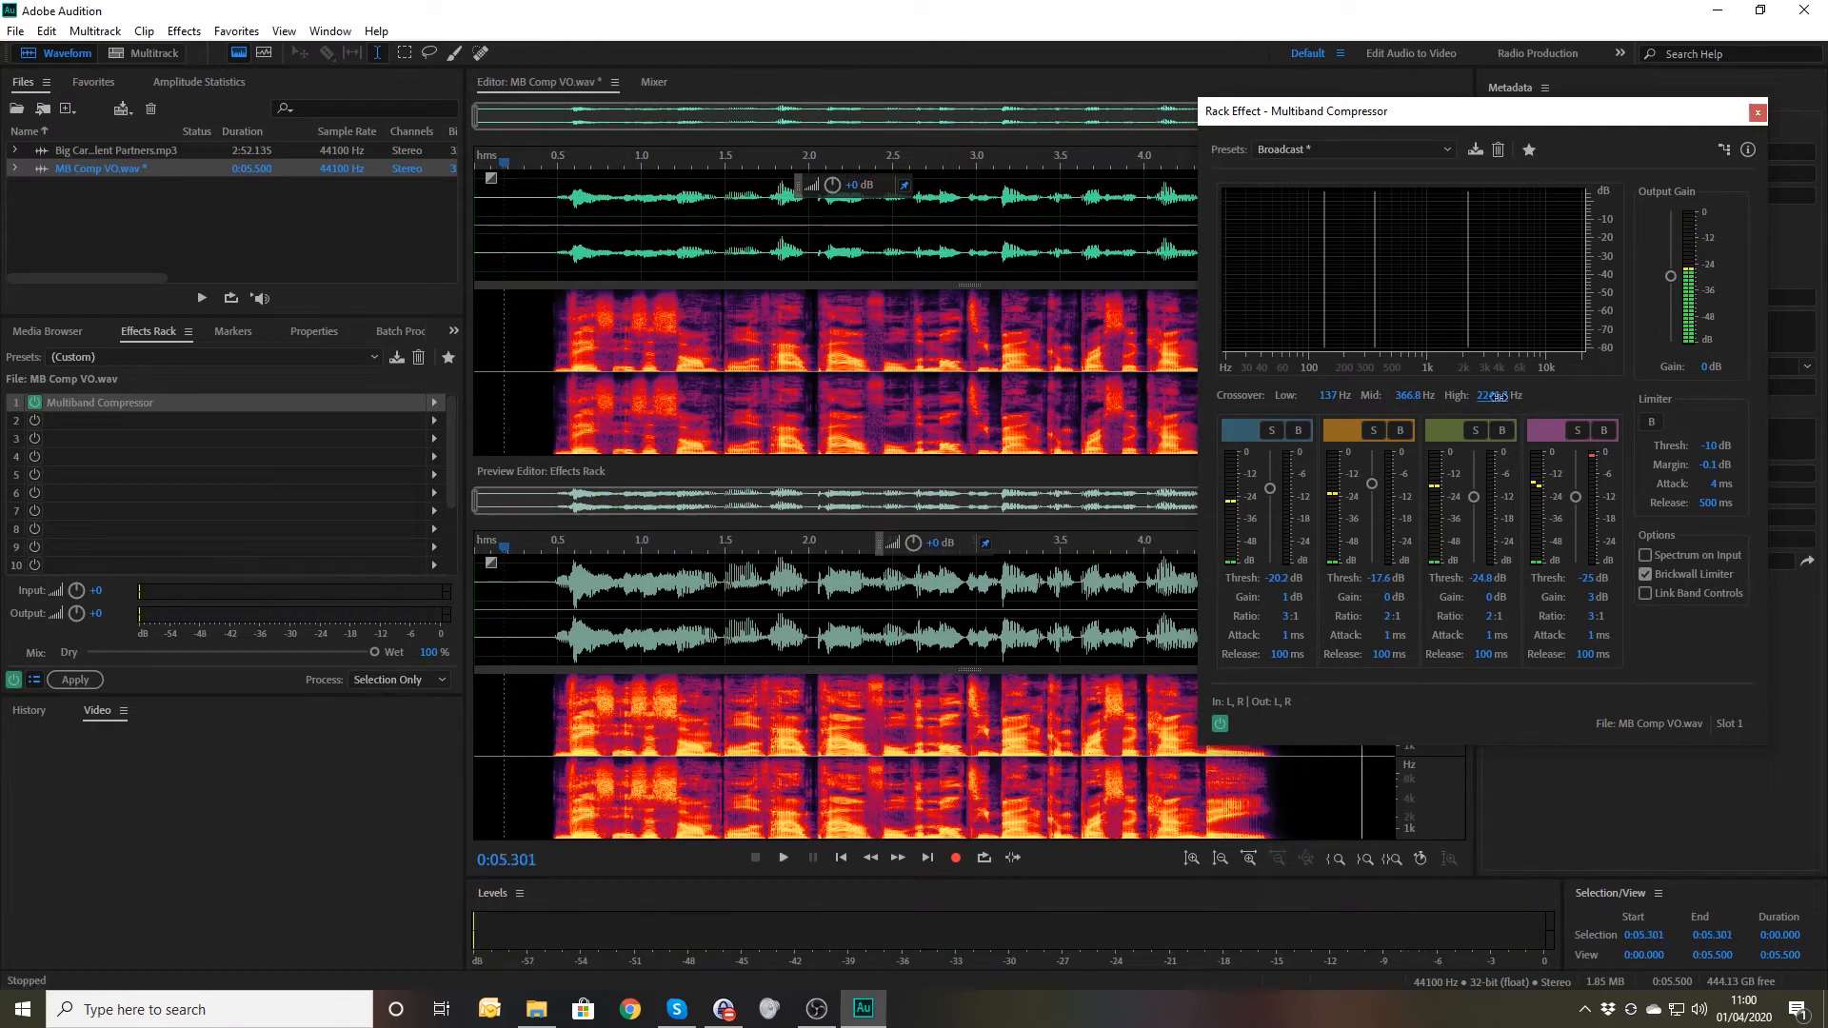
- Lower the high crossover to about 1517 Hz and play the voice-over from near its start
mouse_move(1498, 398)
left_mouse_down()
mouse_move(1444, 400)
mouse_move(1495, 386)
left_mouse_up()
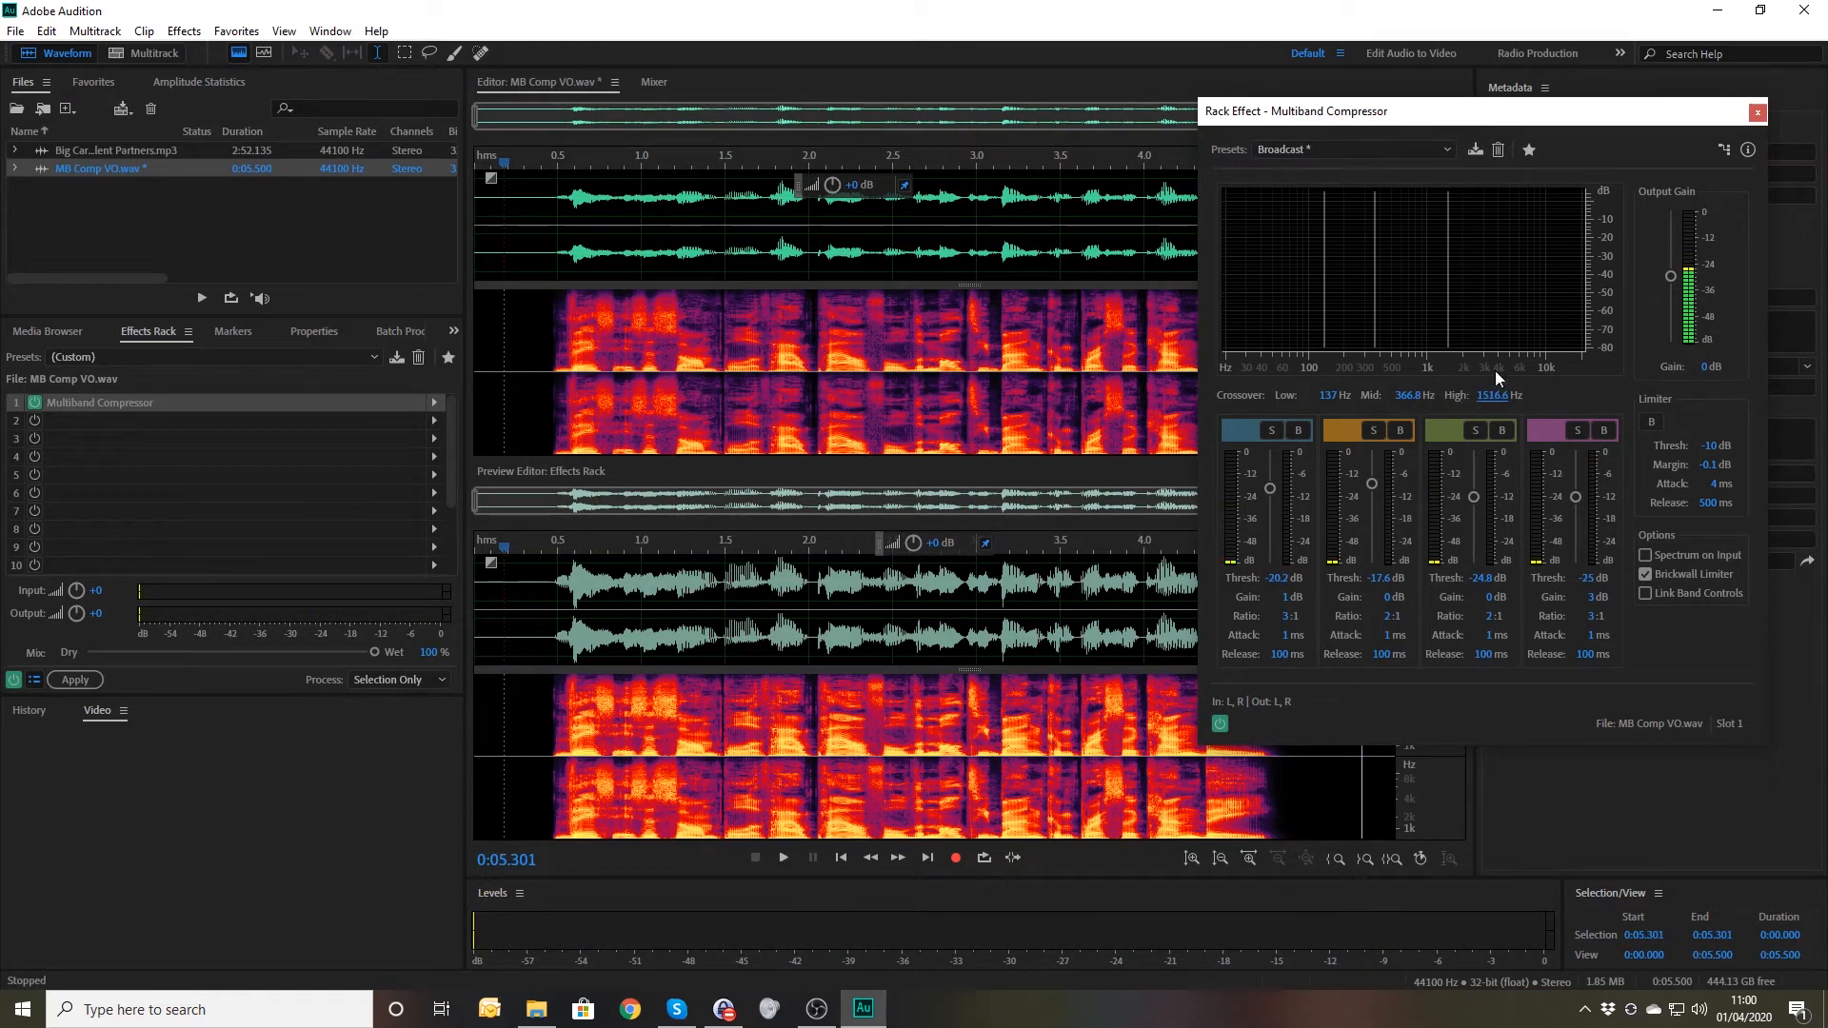
left_click(527, 595)
key("space")
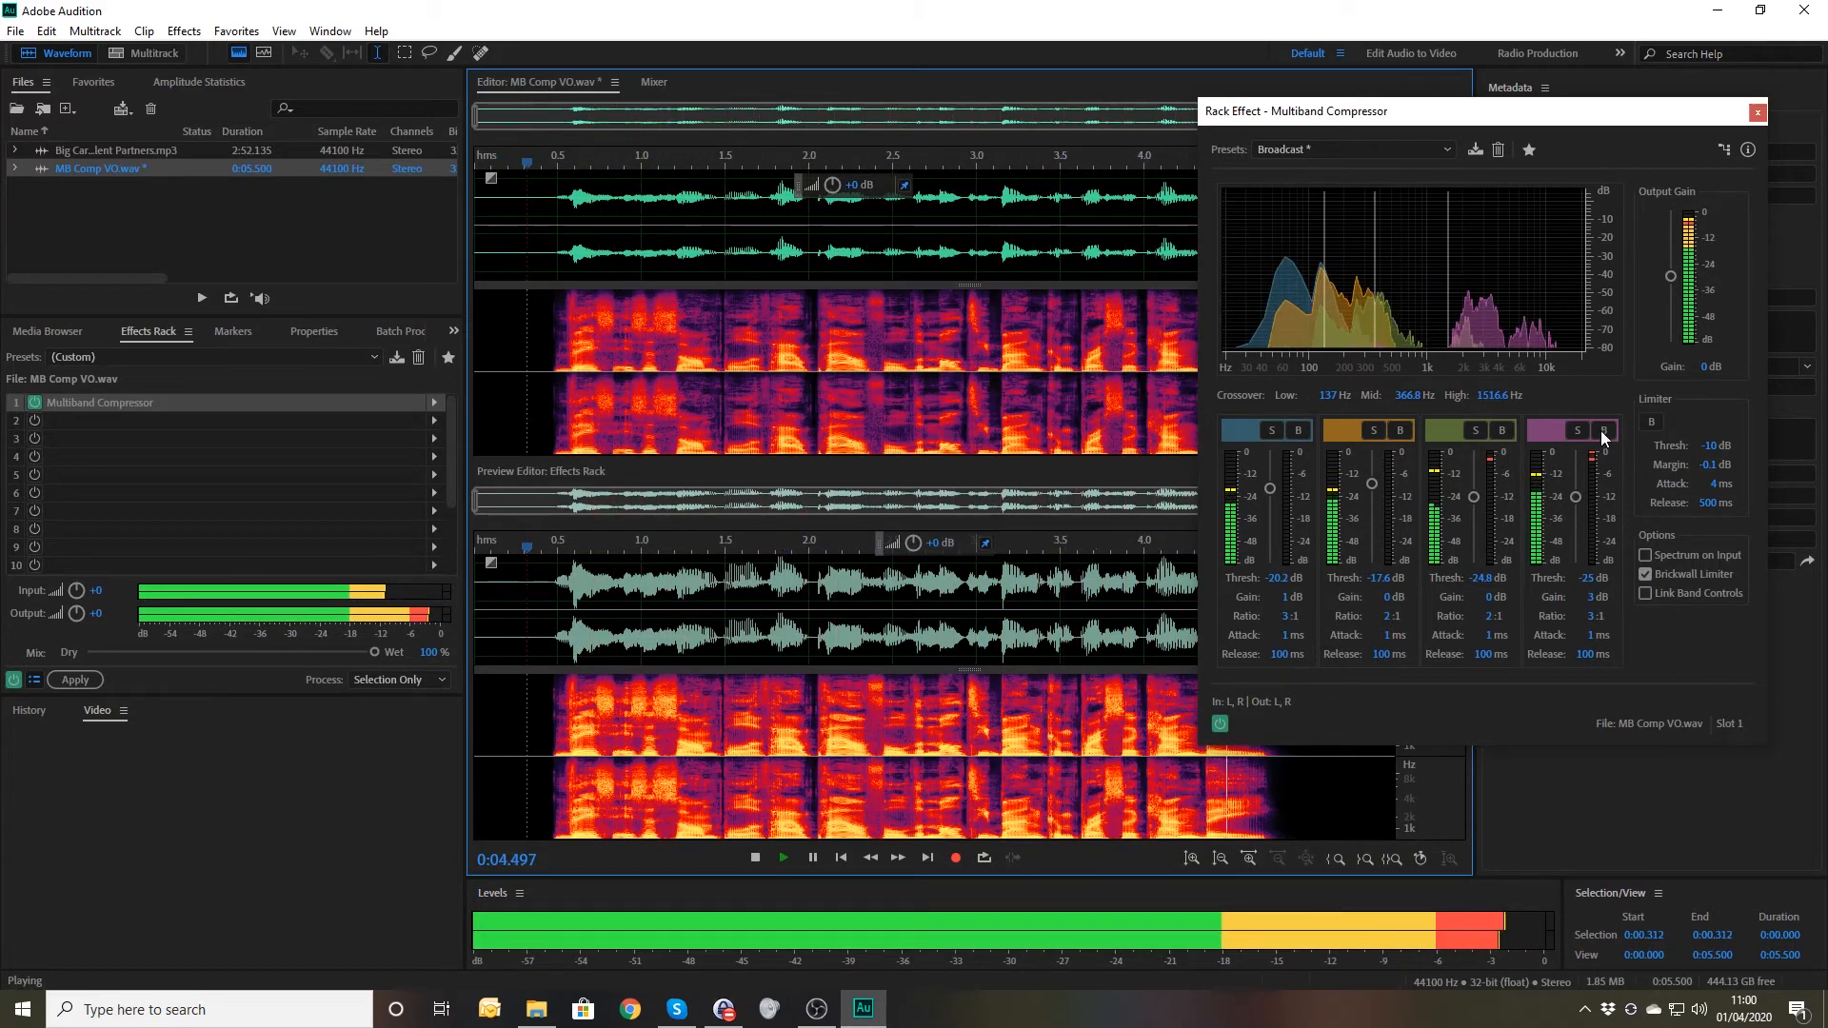
- Load the compressor's Default preset and set the thresholds to -20 dB for the first three bands and -30 dB for the fourth
left_click(1366, 152)
left_click(1363, 170)
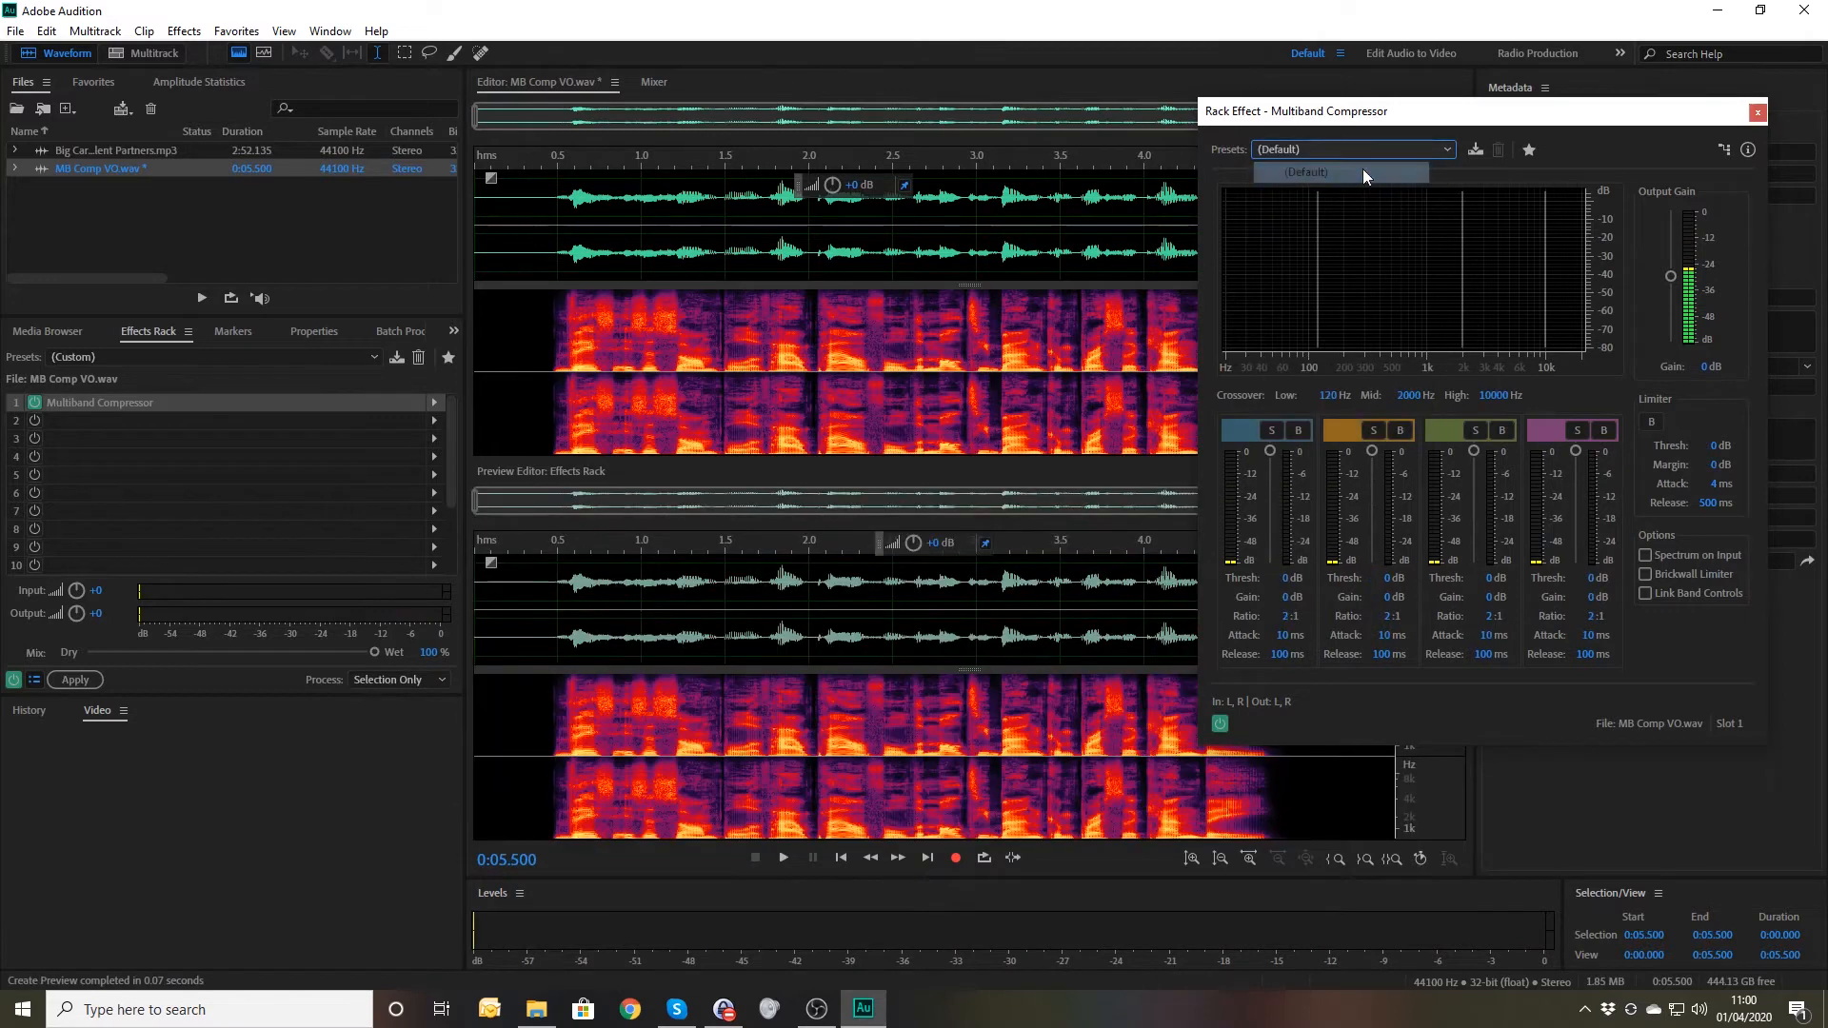
left_click(1284, 577)
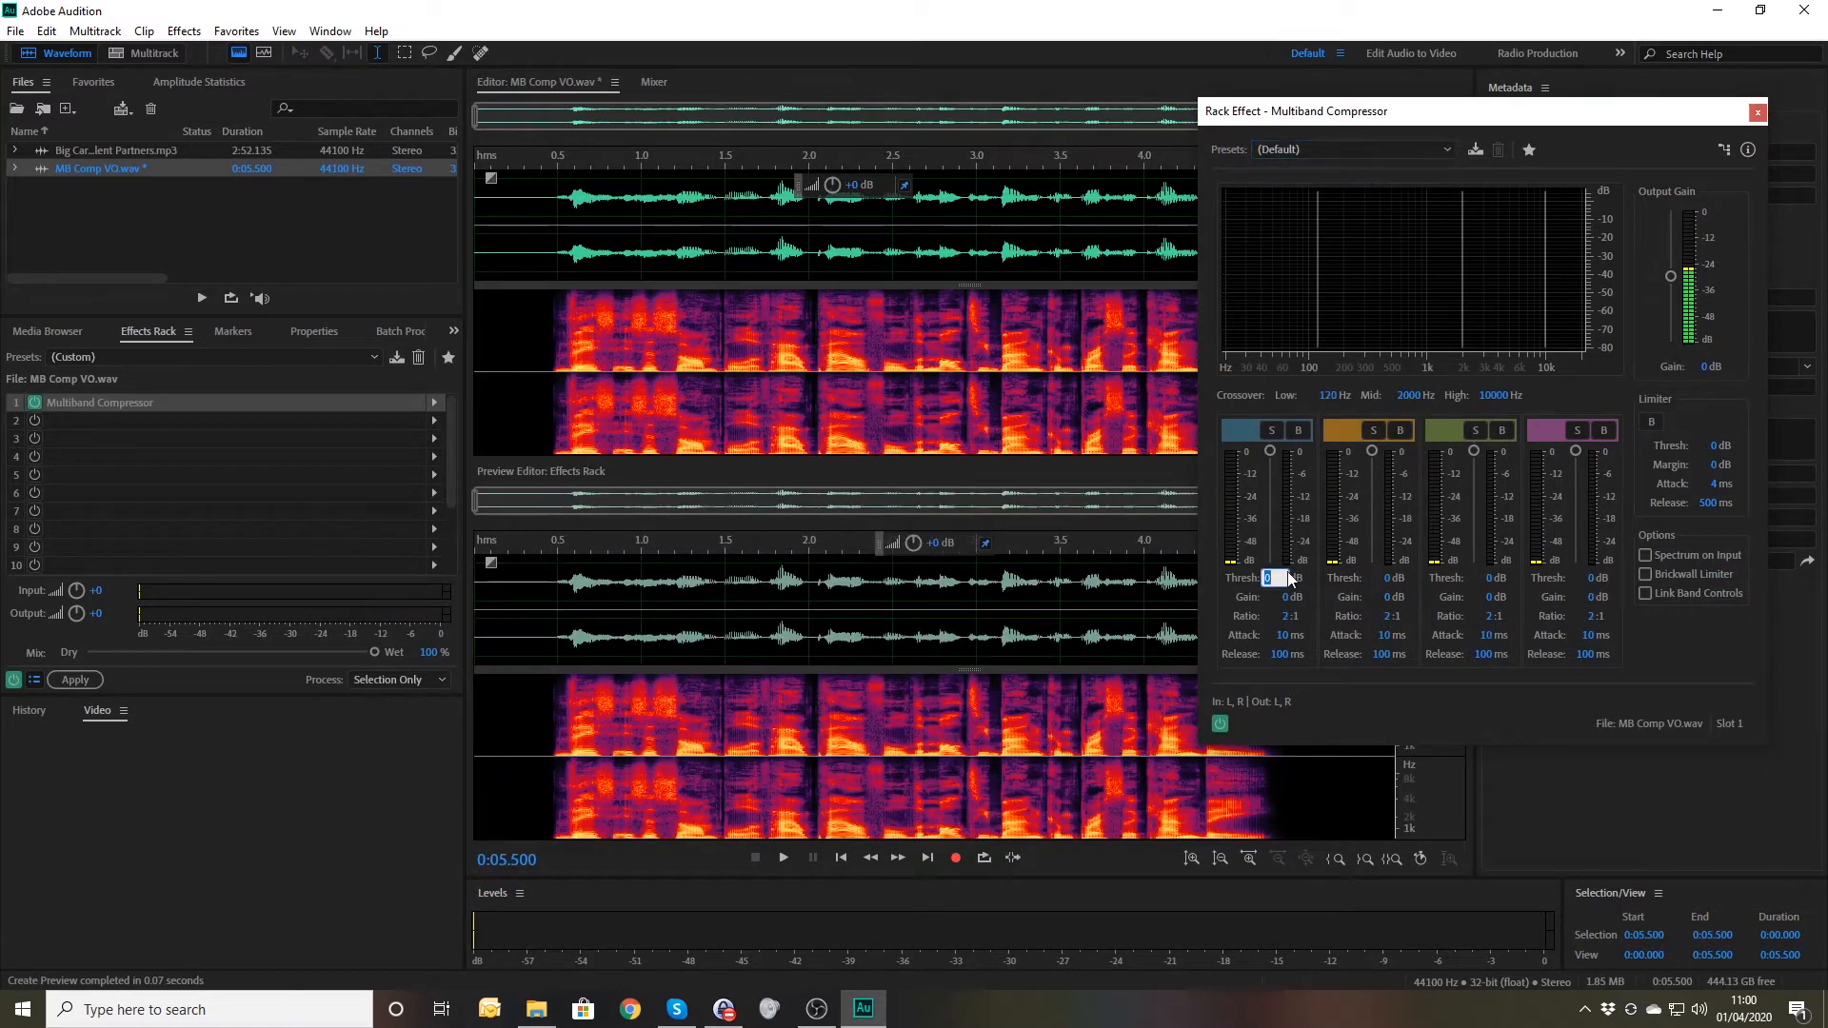
type("-20")
left_click(1381, 577)
type("-20")
key("Return")
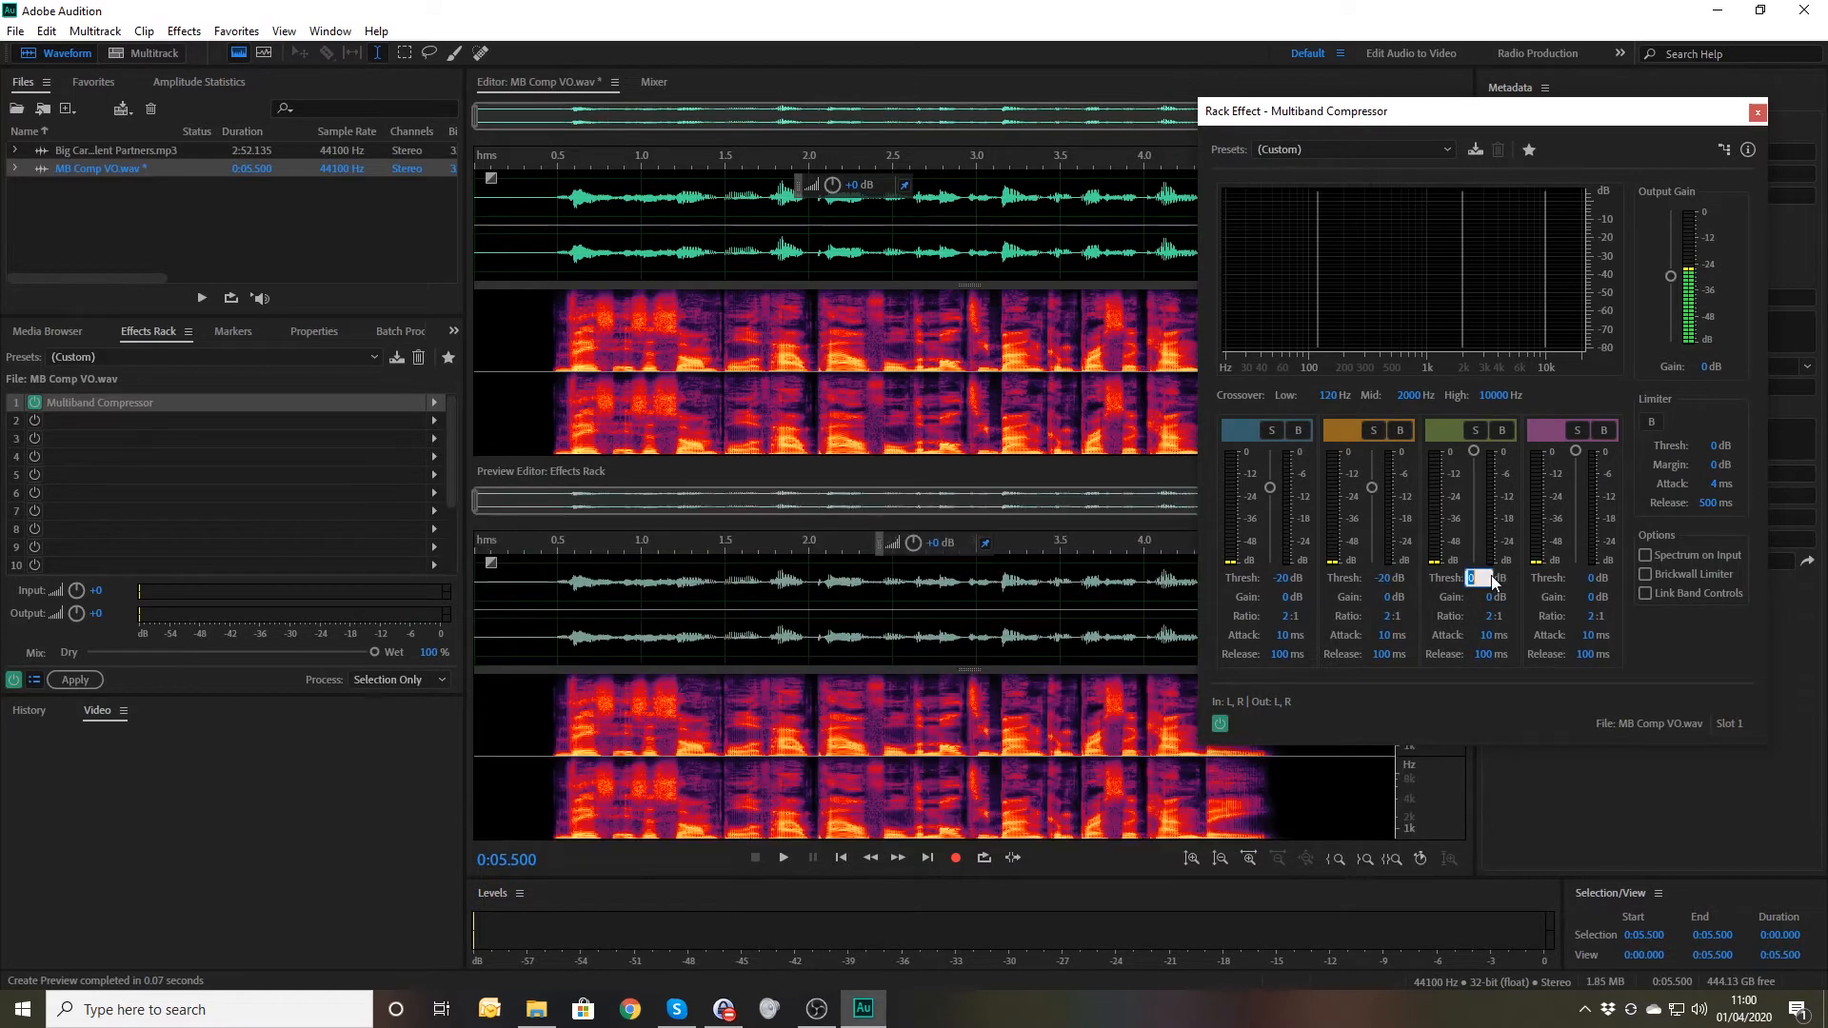
type("-20")
key("Return")
type("-30")
key("Return")
- Set the first band's ratio to 4:1 and the gain of all four bands to 5 dB
type("4")
key("Return")
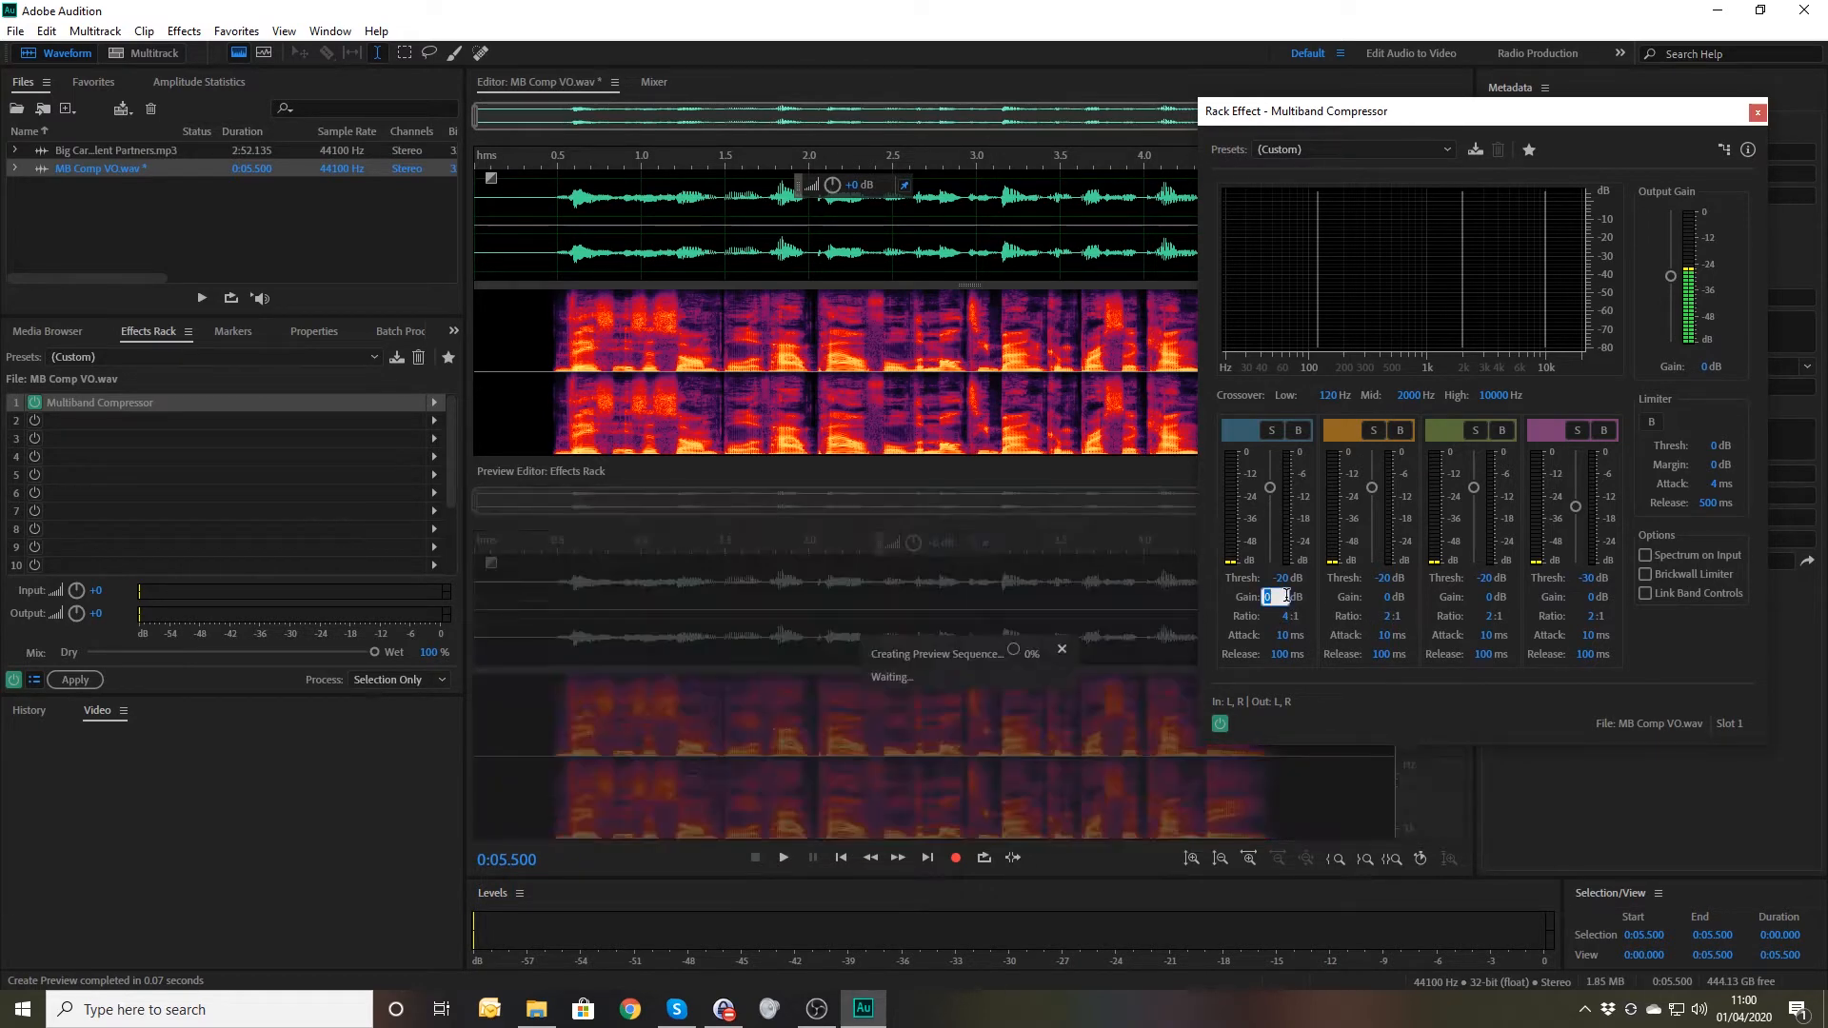
type("5")
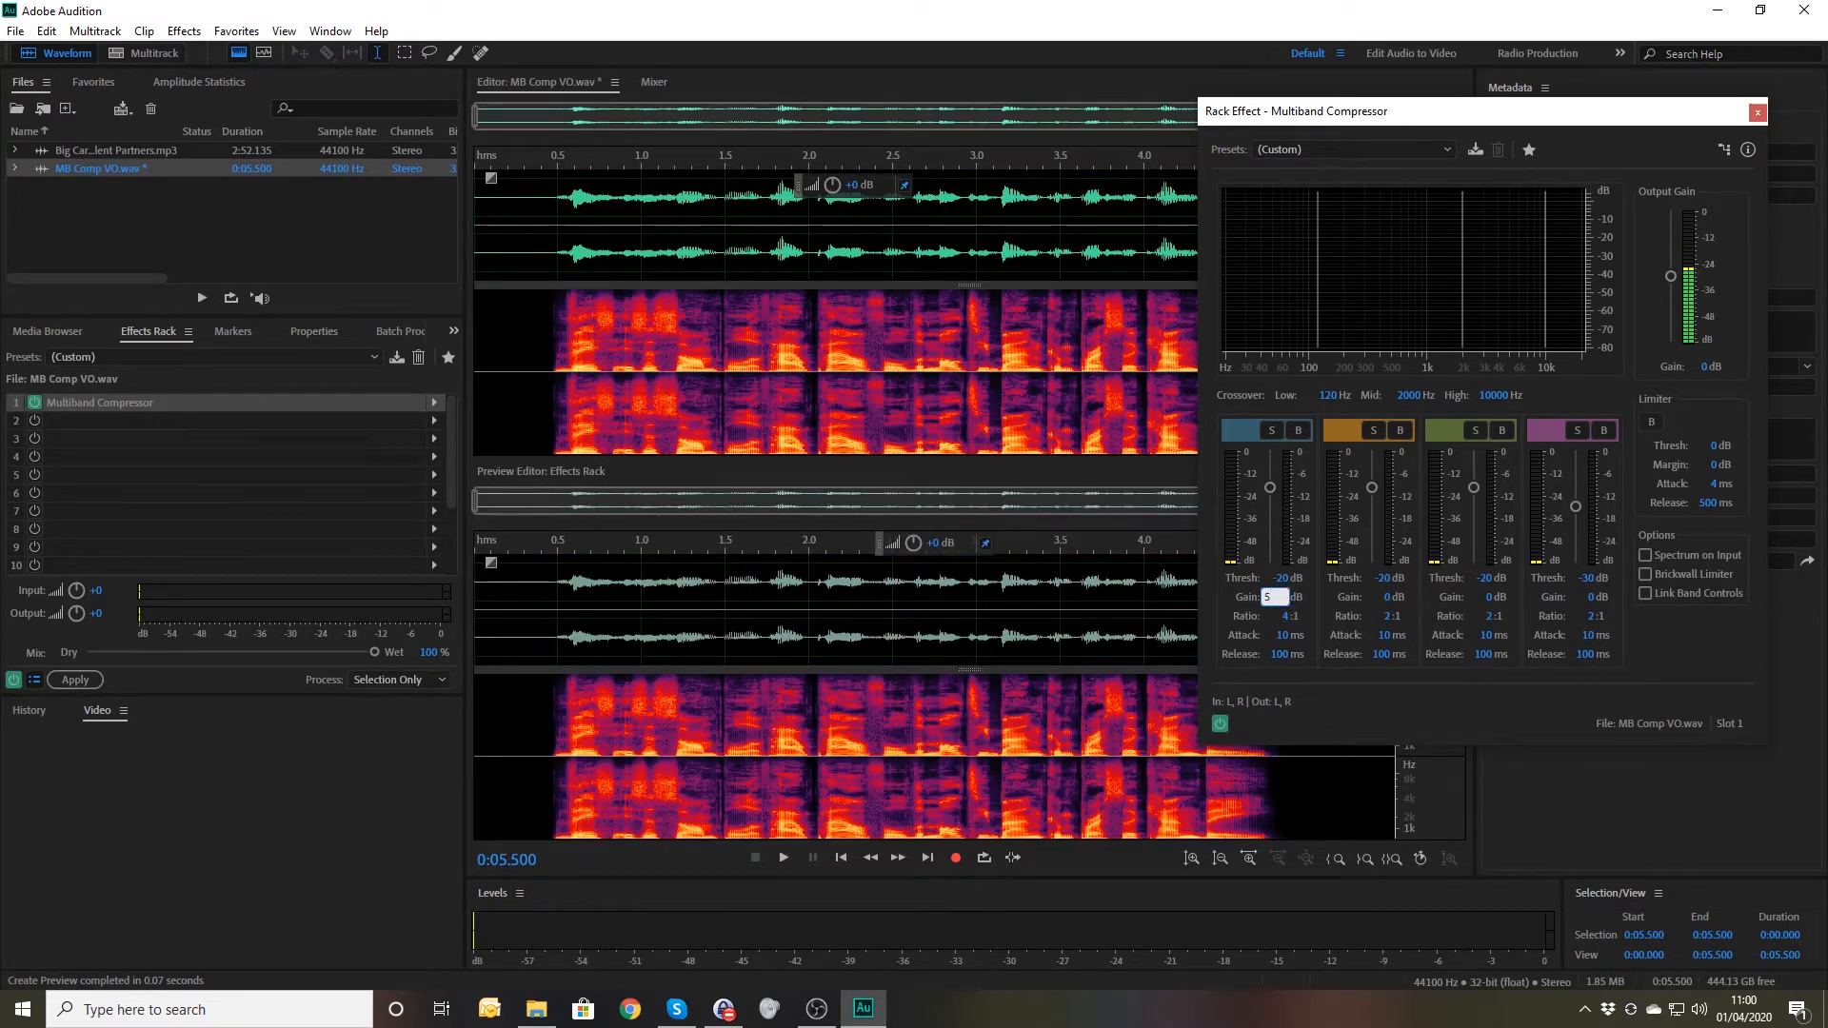
key("Return")
left_click(1386, 595)
type("5")
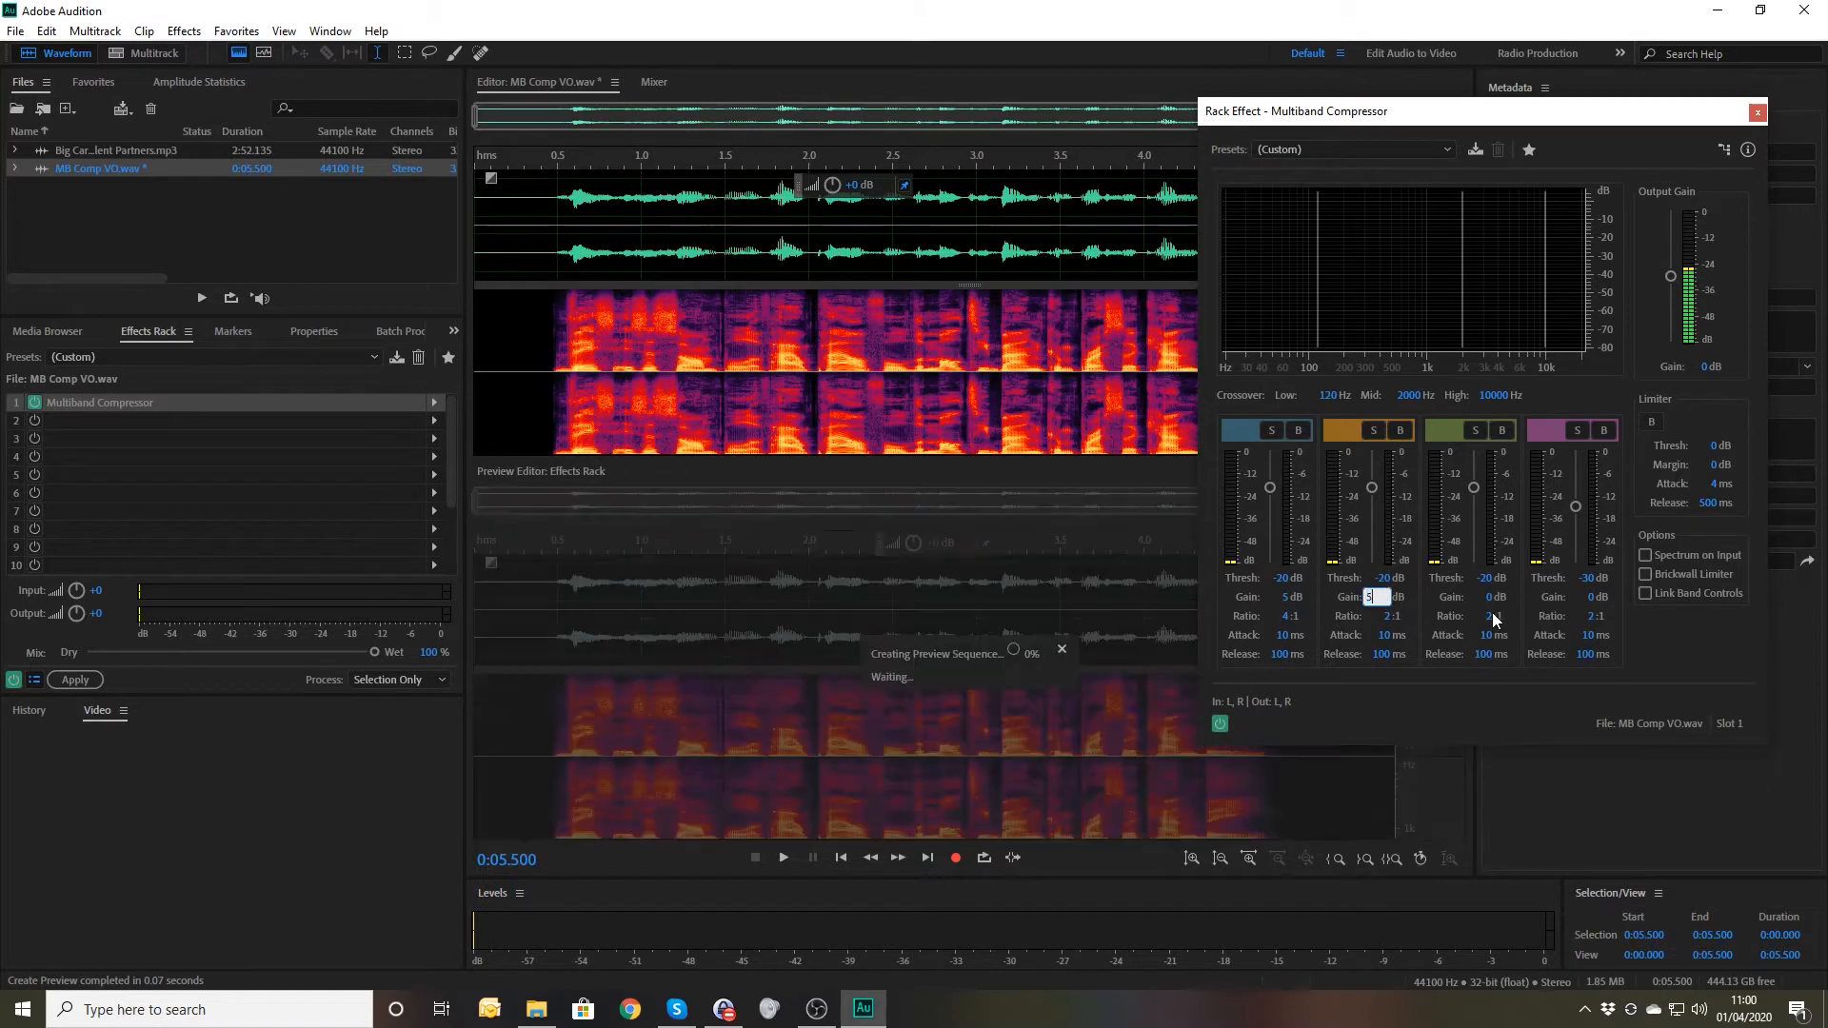
key("Return")
left_click(1489, 596)
type("5")
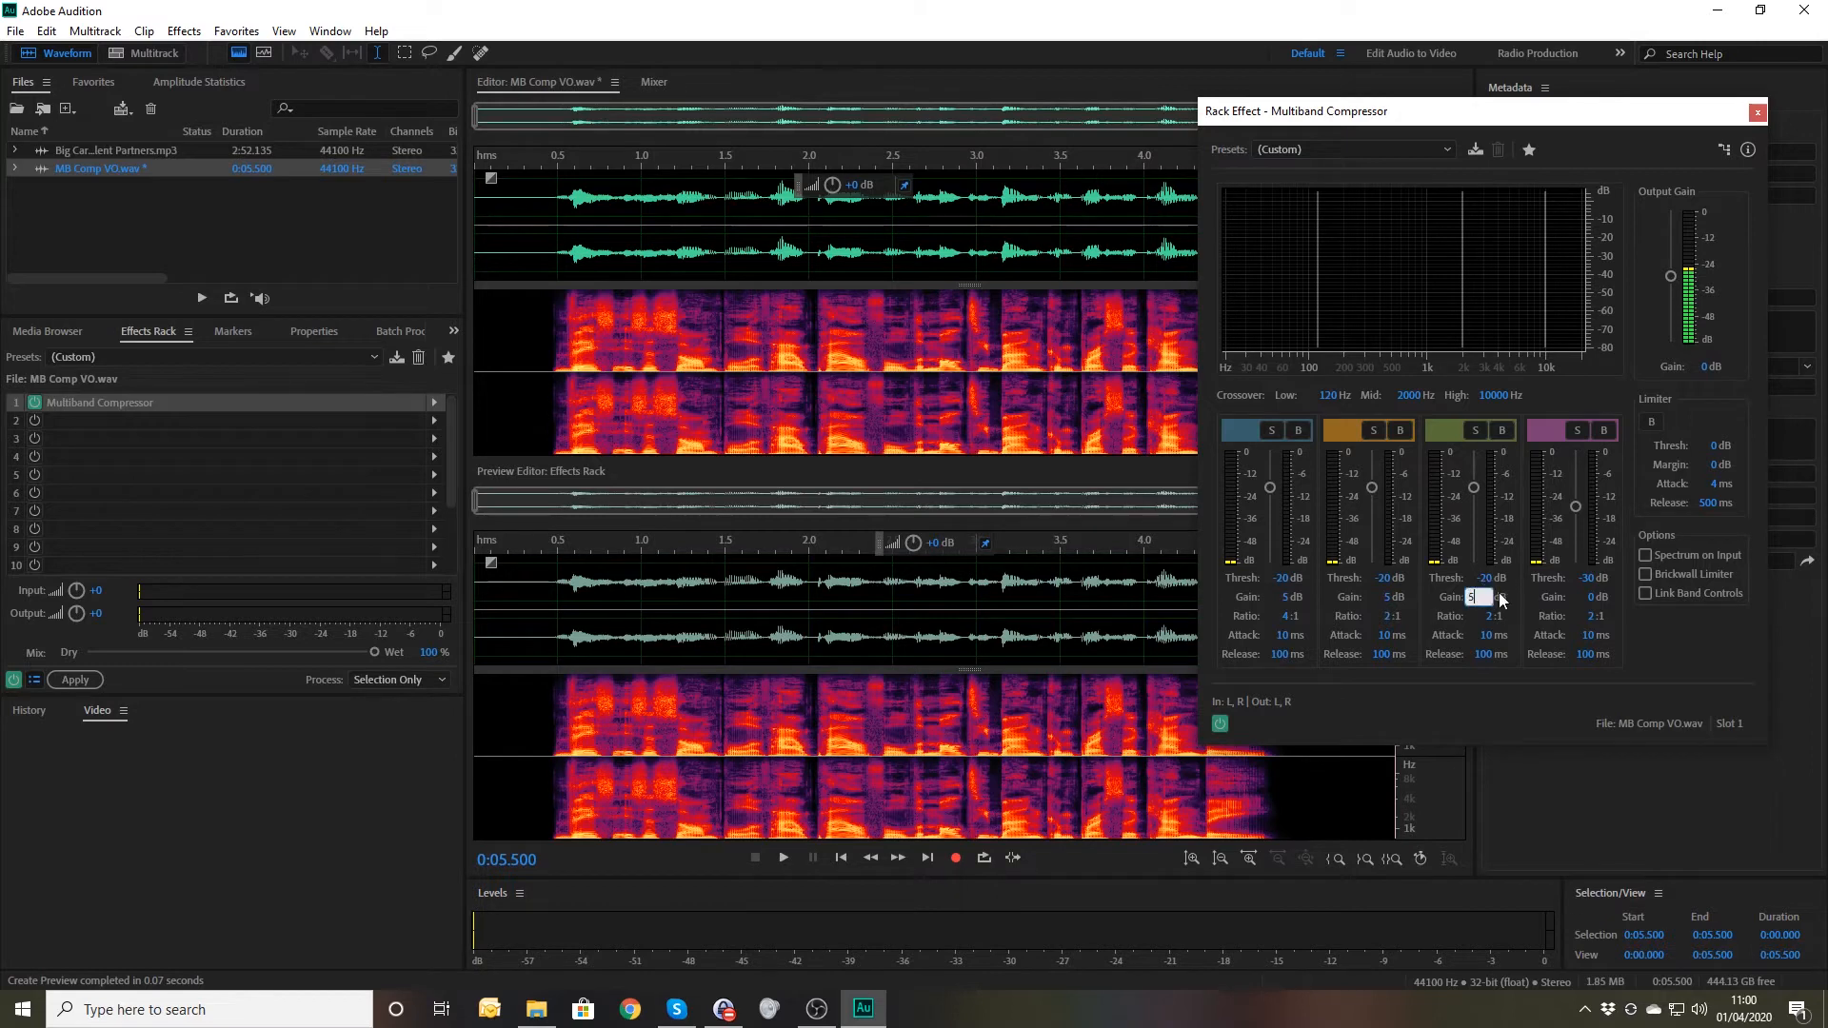
key("Return")
left_click(1594, 592)
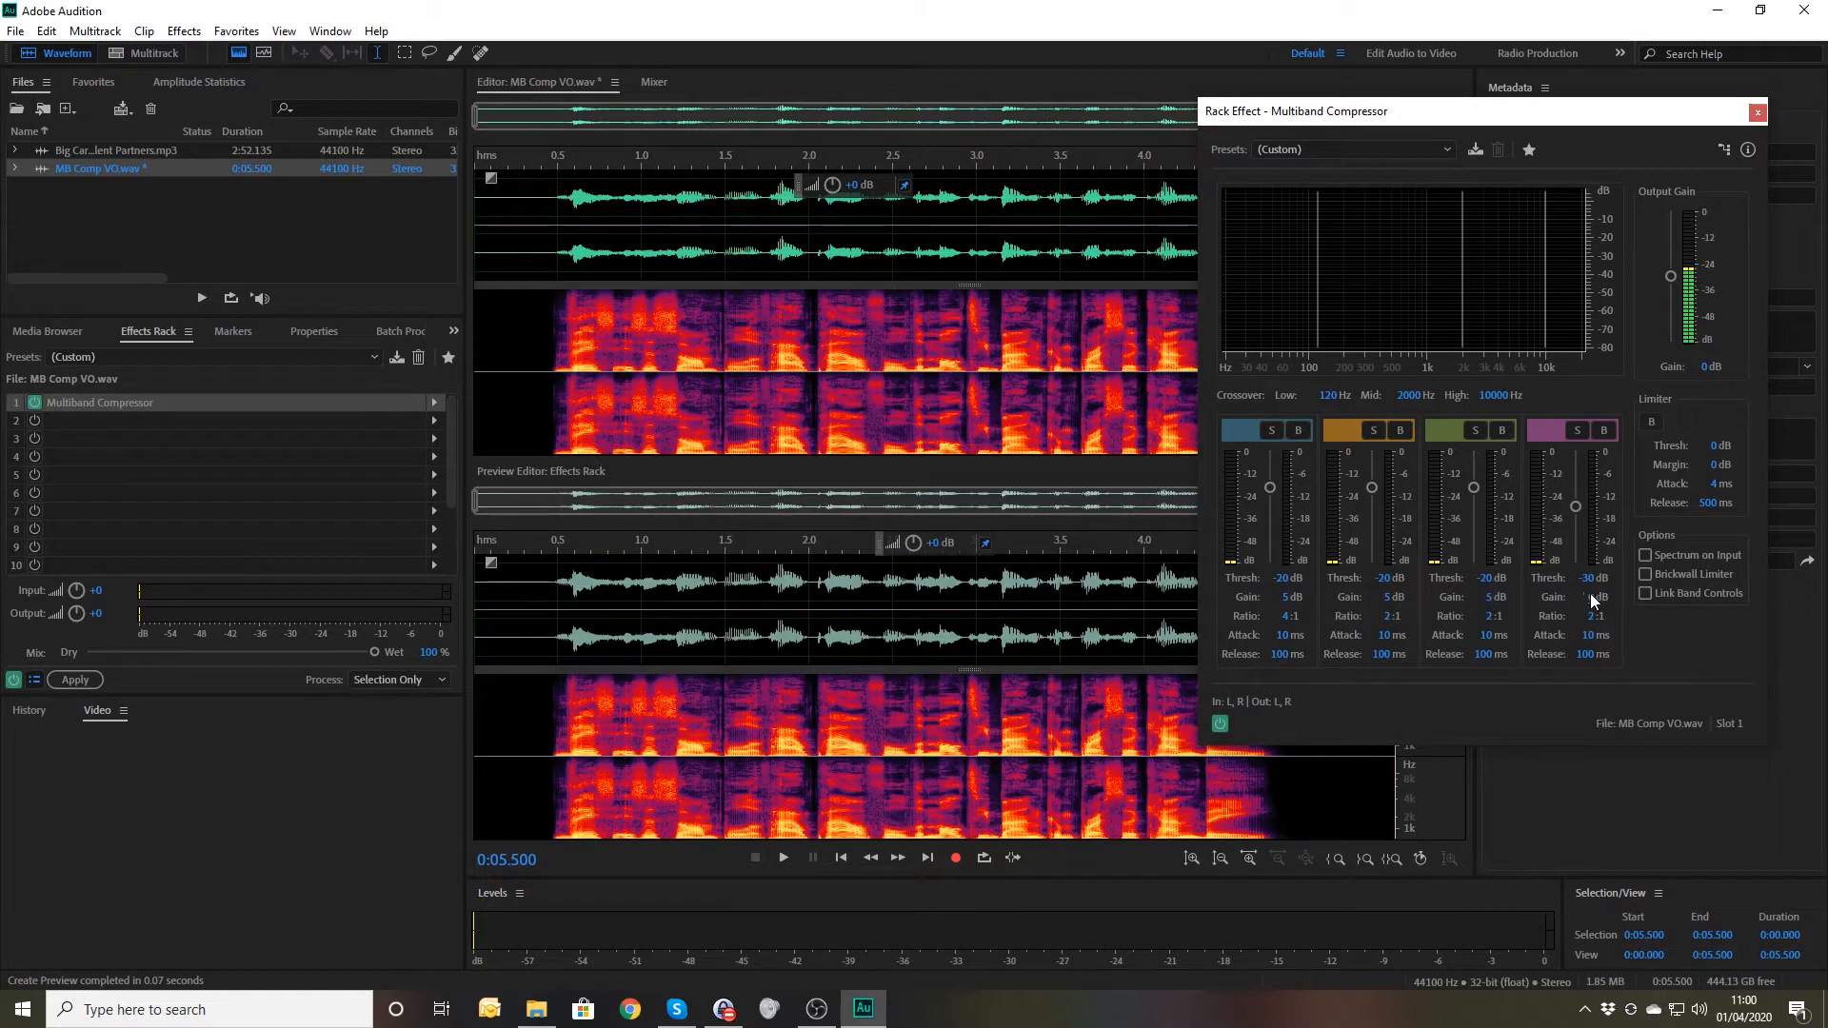
type("5")
key("Return")
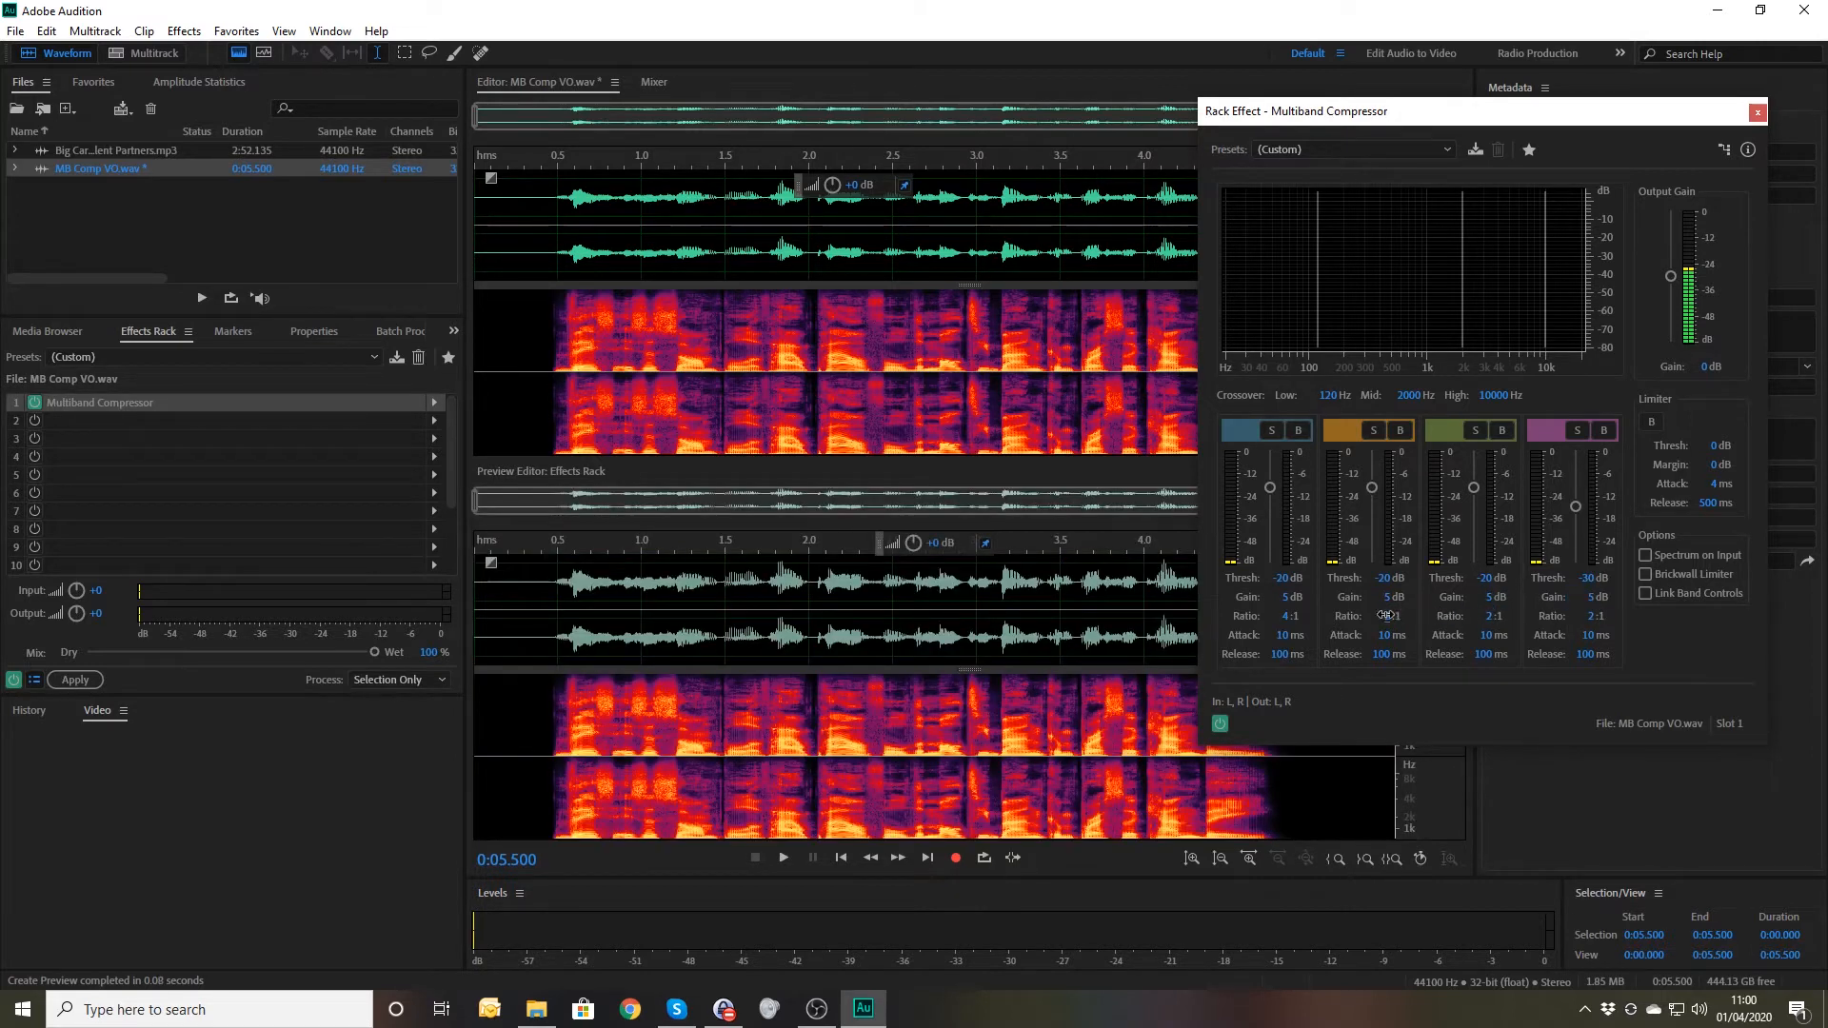
- Set the second band's ratio to 3:1
left_click(1385, 615)
type("3")
key("Return")
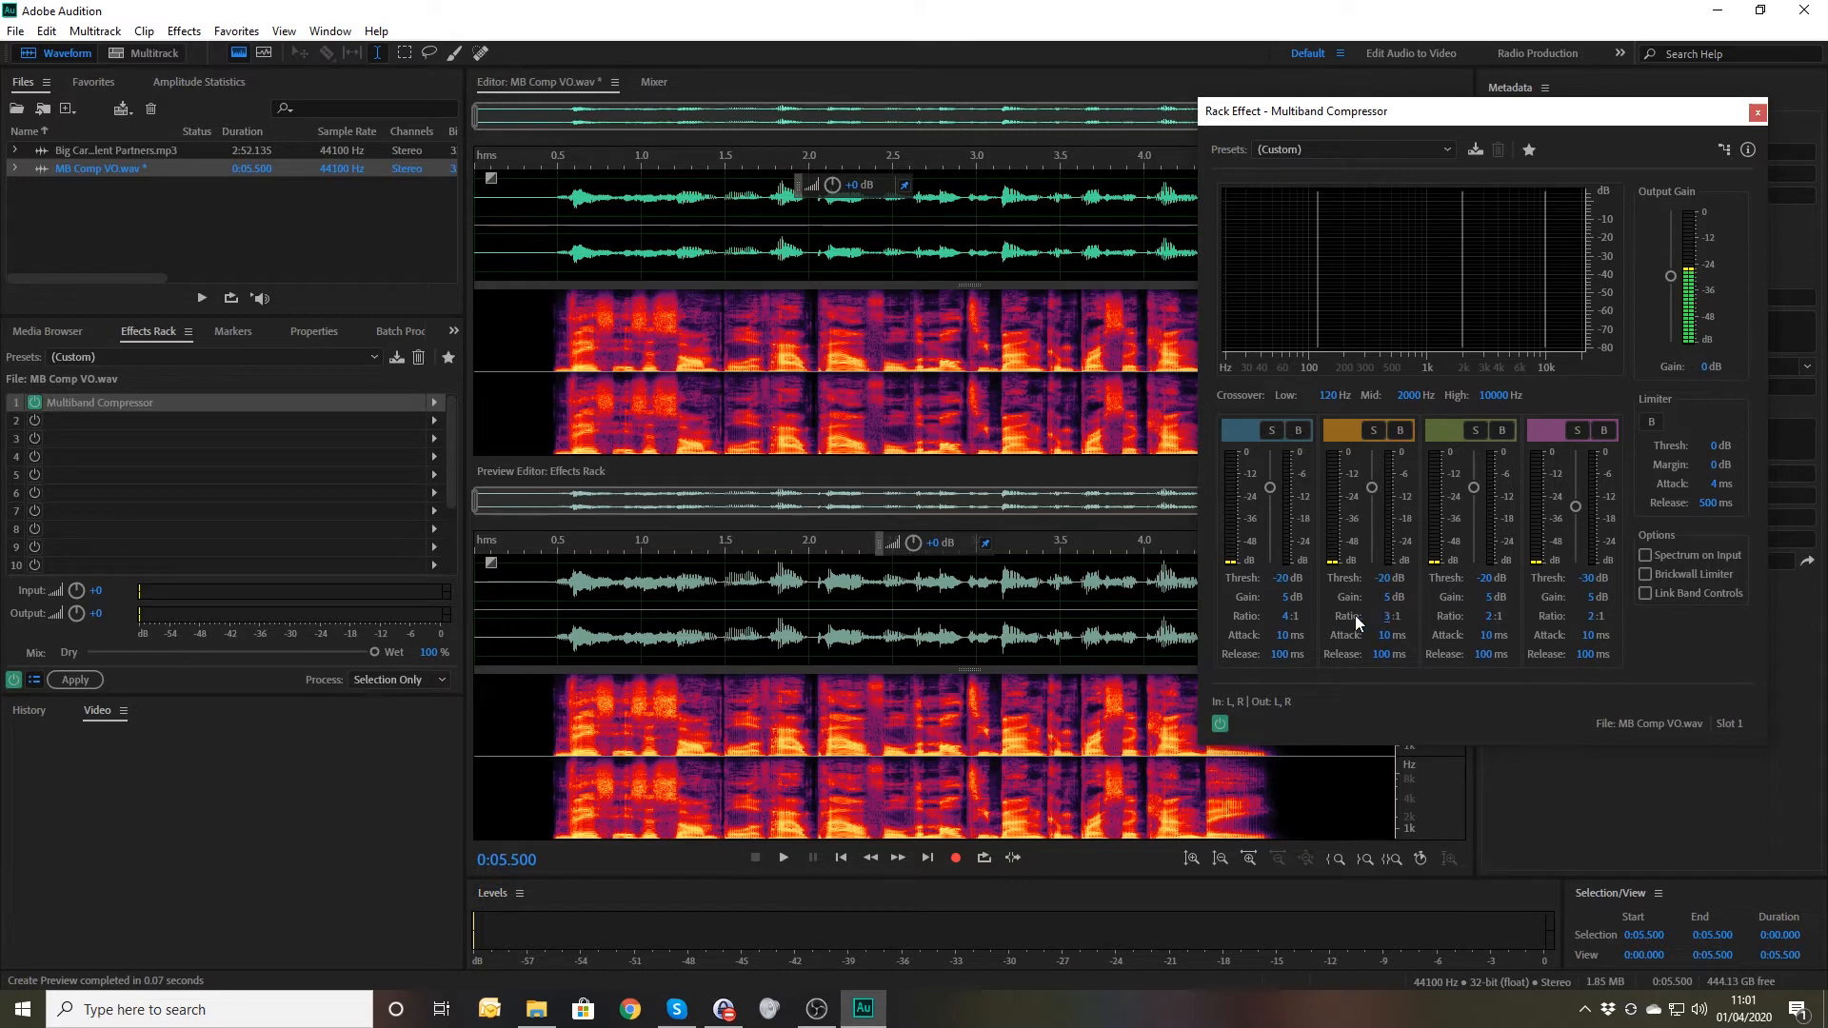
- Play the voice-over twice from near its start to hear the custom compression settings
left_click(517, 590)
key("space")
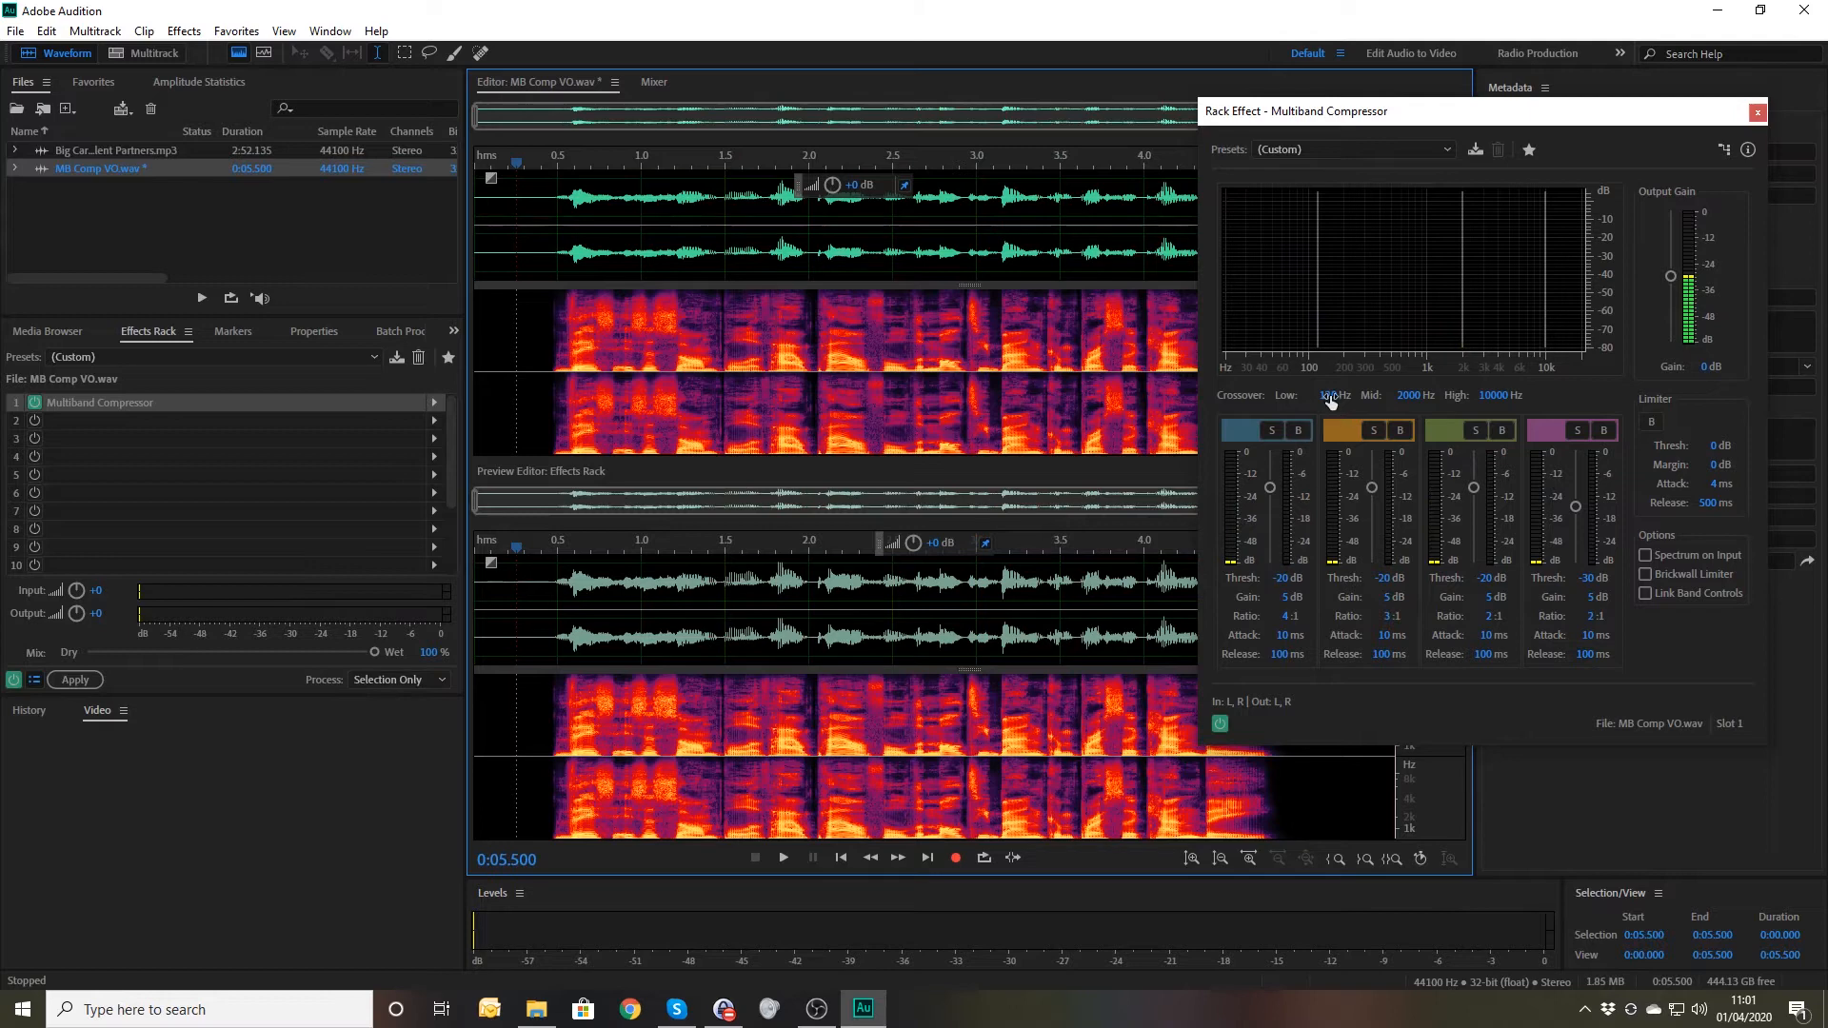
left_click(521, 624)
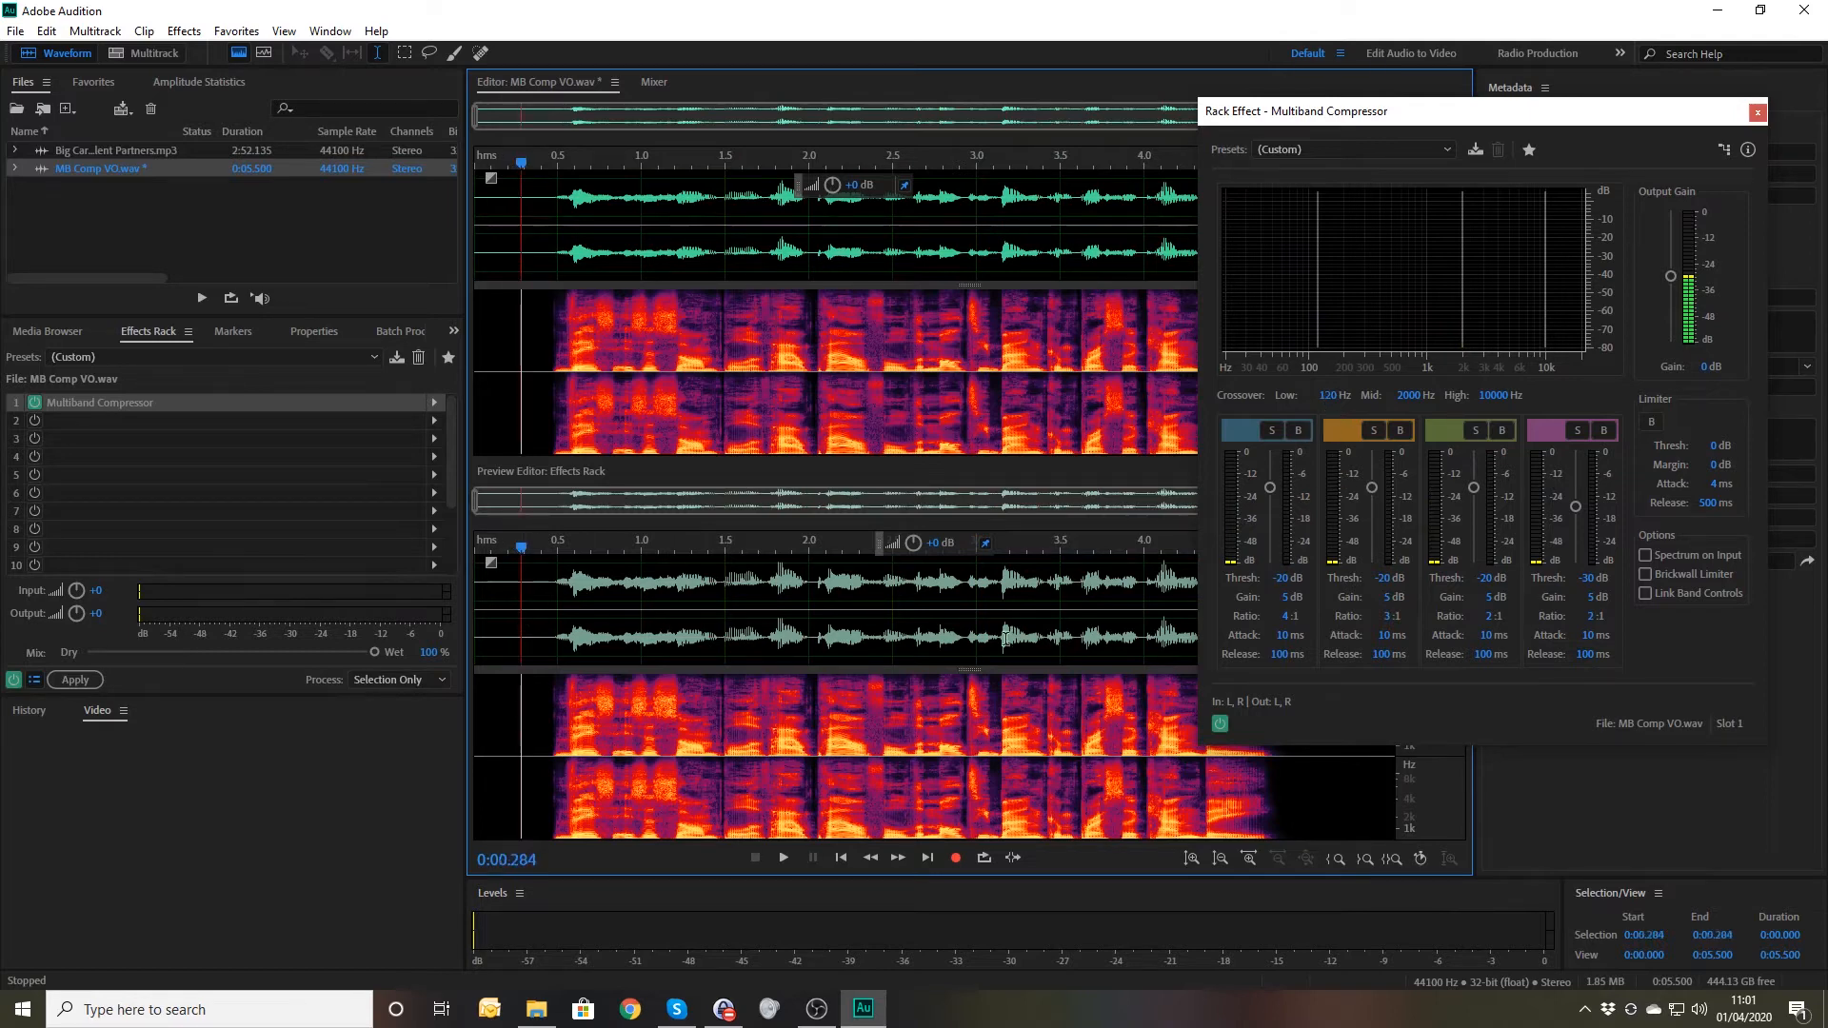
key("space")
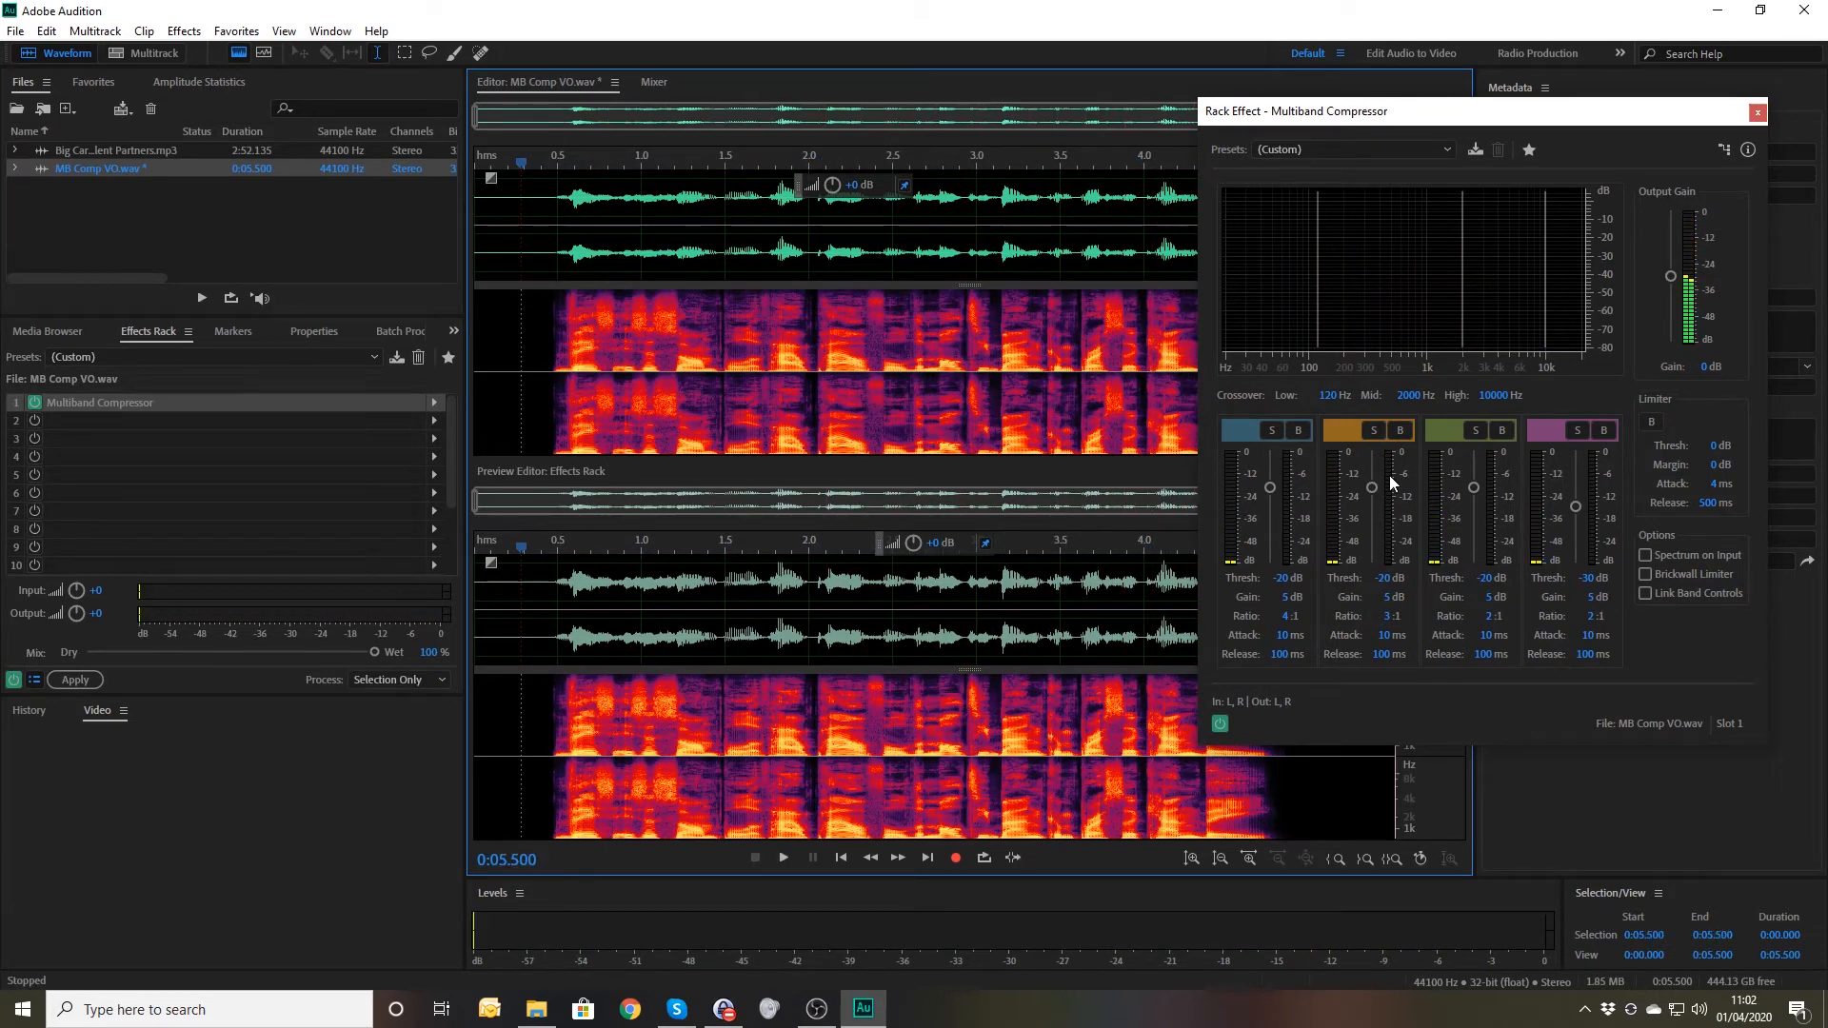
- Set the compressor's output gain to 10 dB and play the first few seconds of the voice-over
left_click(1702, 370)
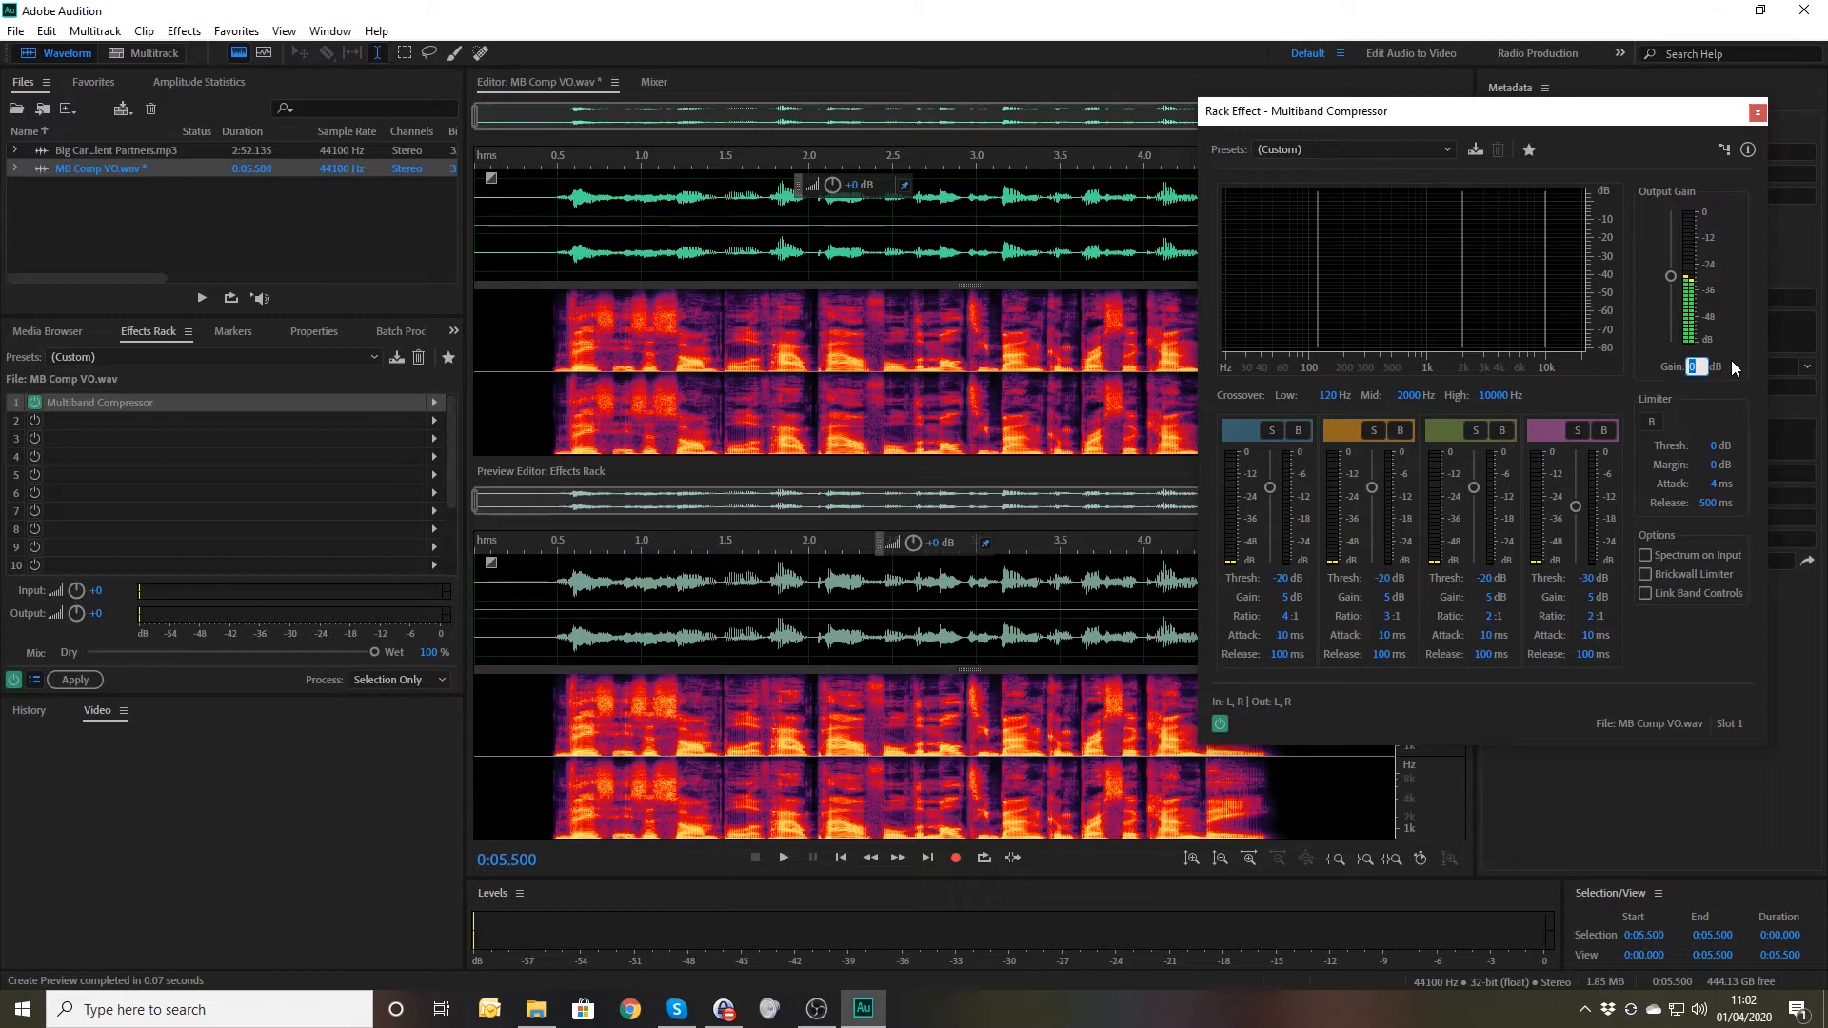
type("10")
key("Return")
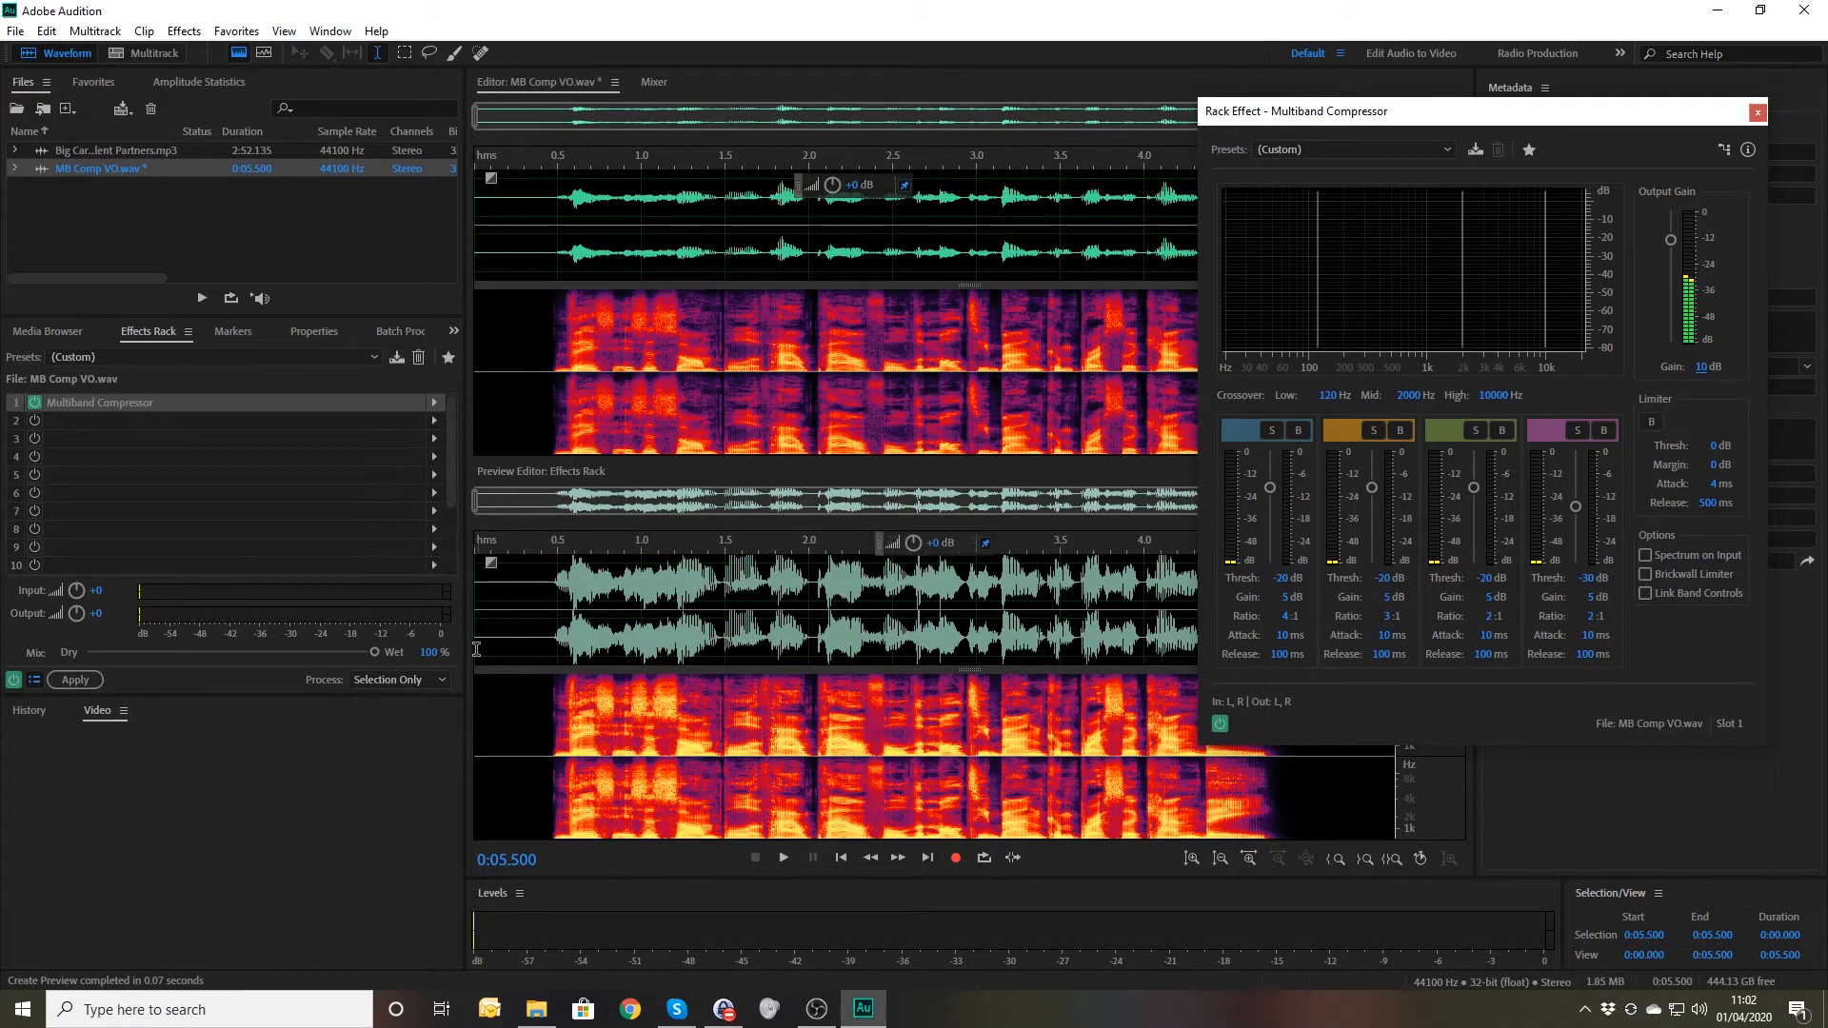
left_click(490, 602)
key("space")
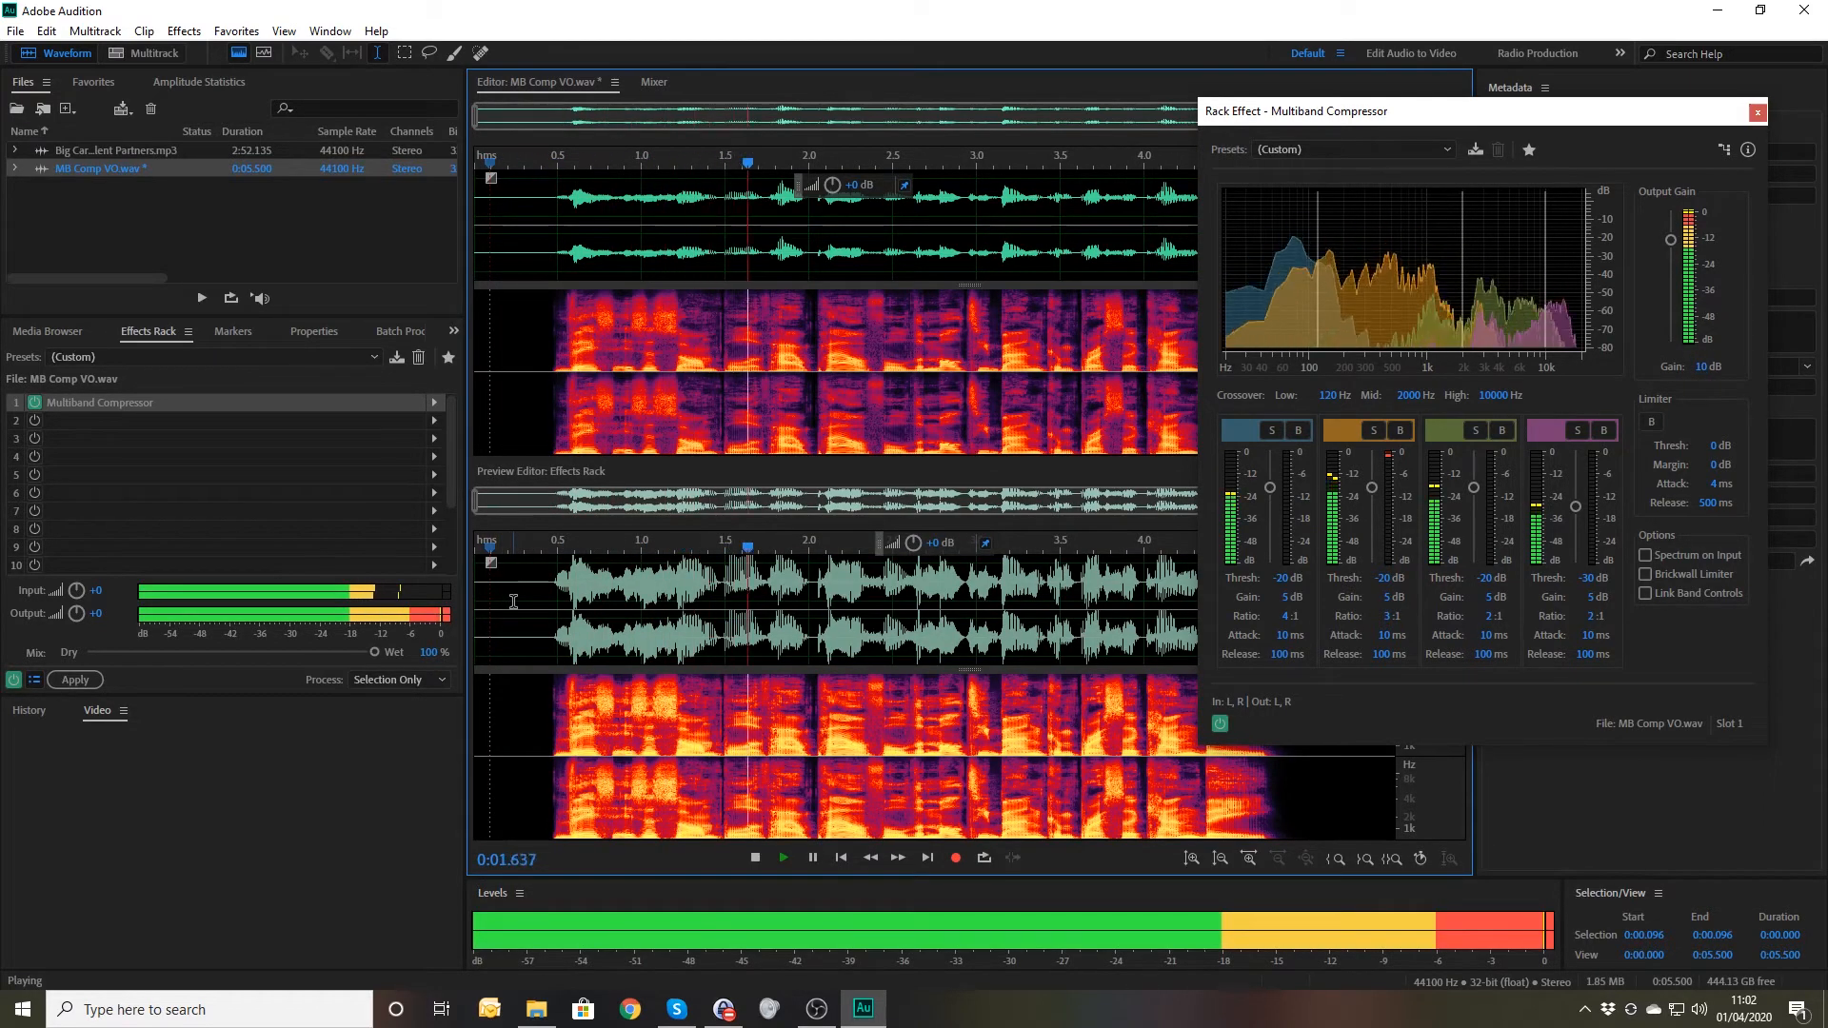
key("space")
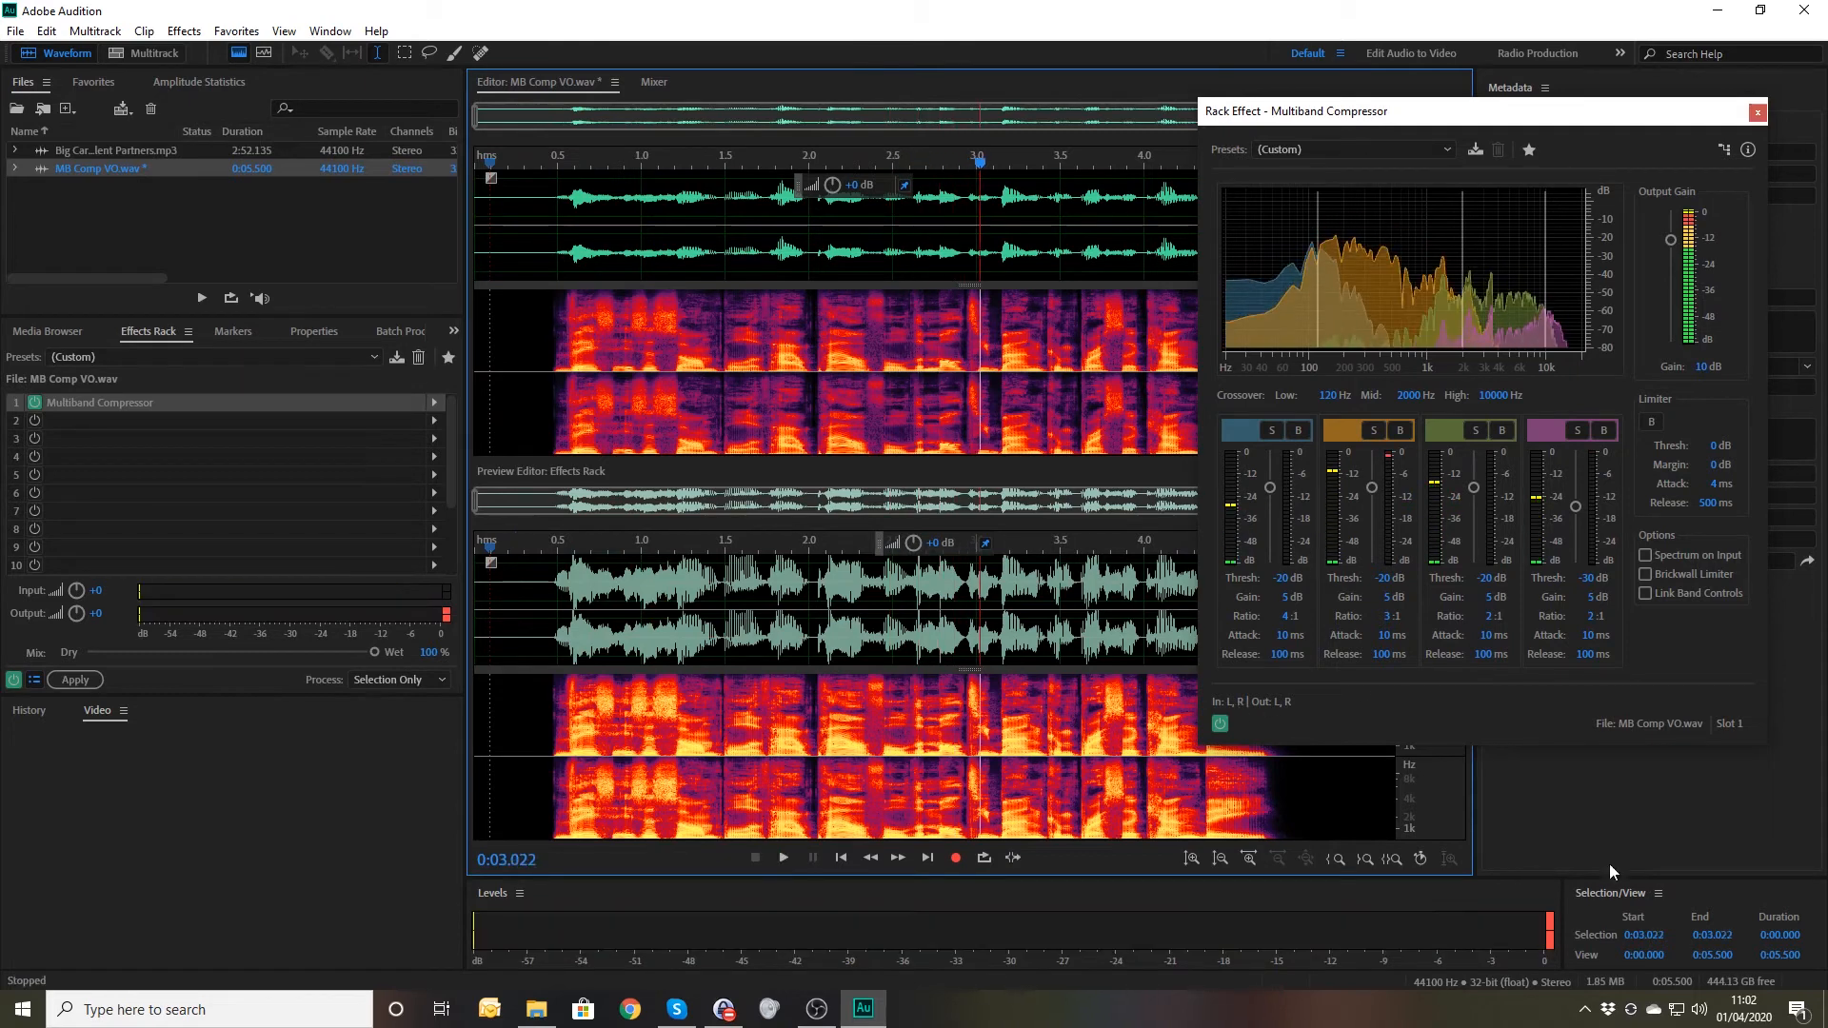
- Enable the Brickwall Limiter and play the voice-over from near its start
left_click(1646, 575)
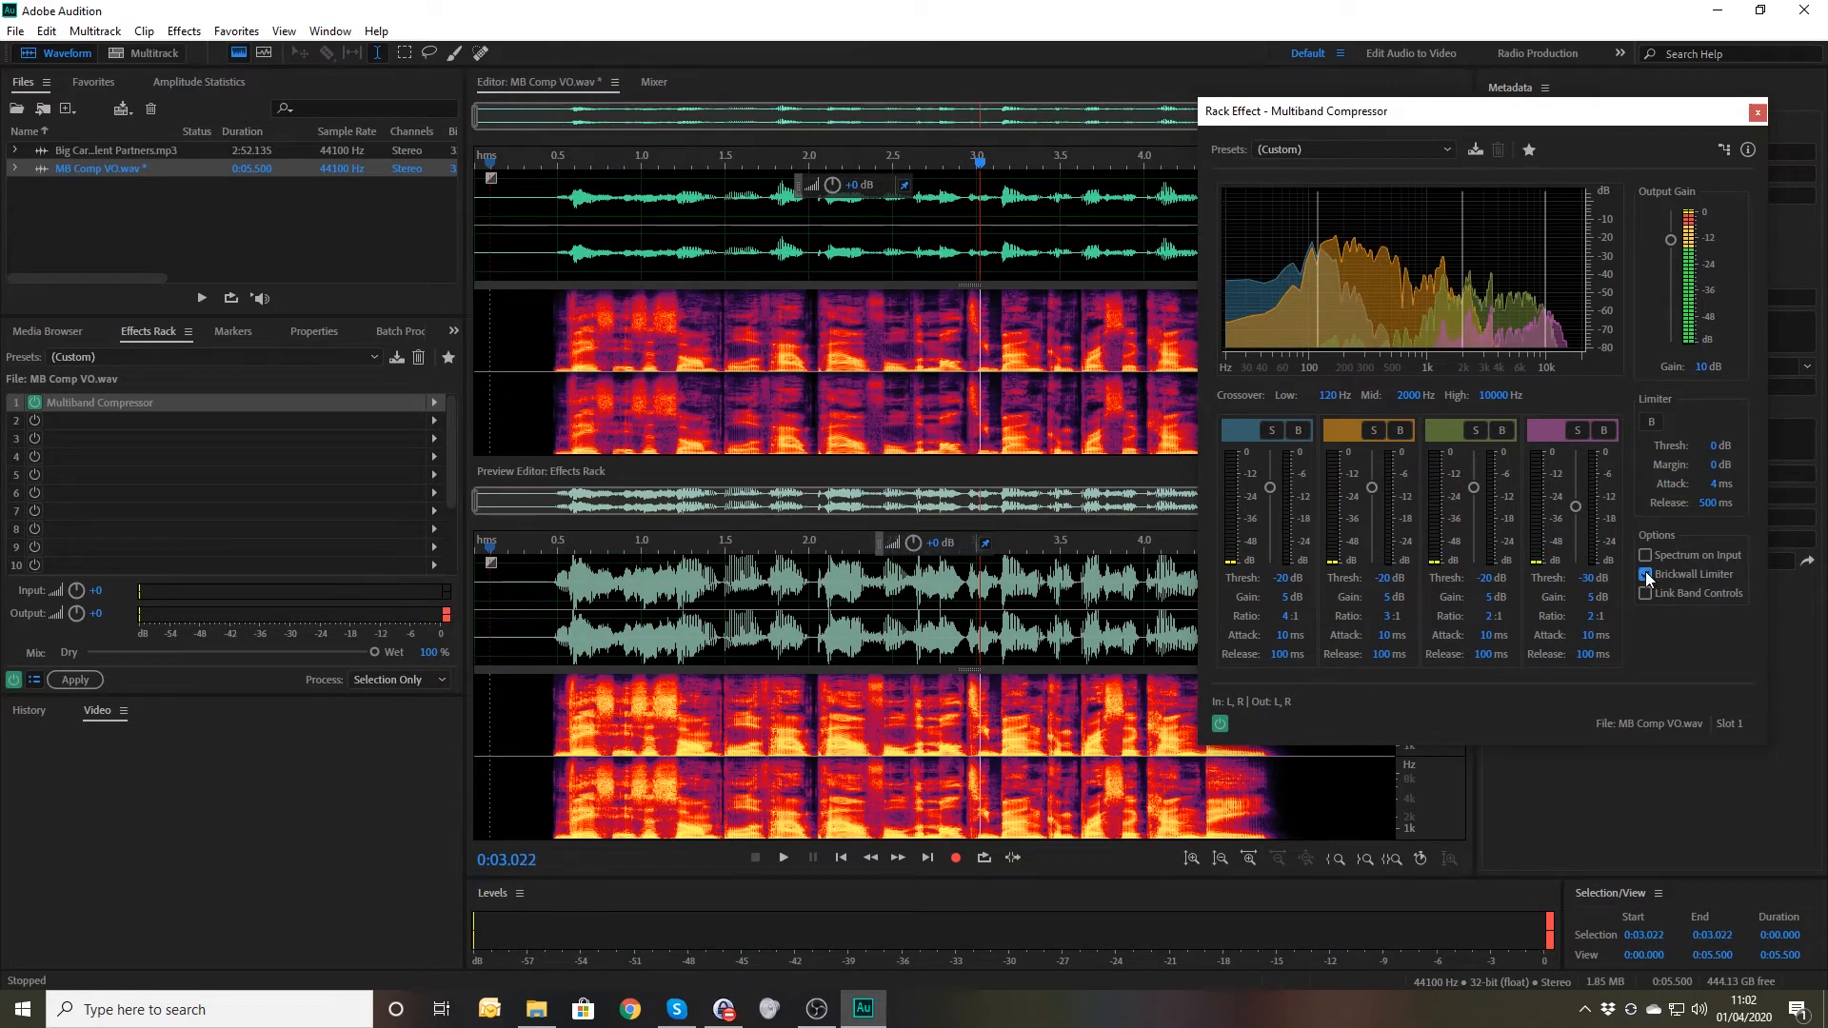
left_click(532, 422)
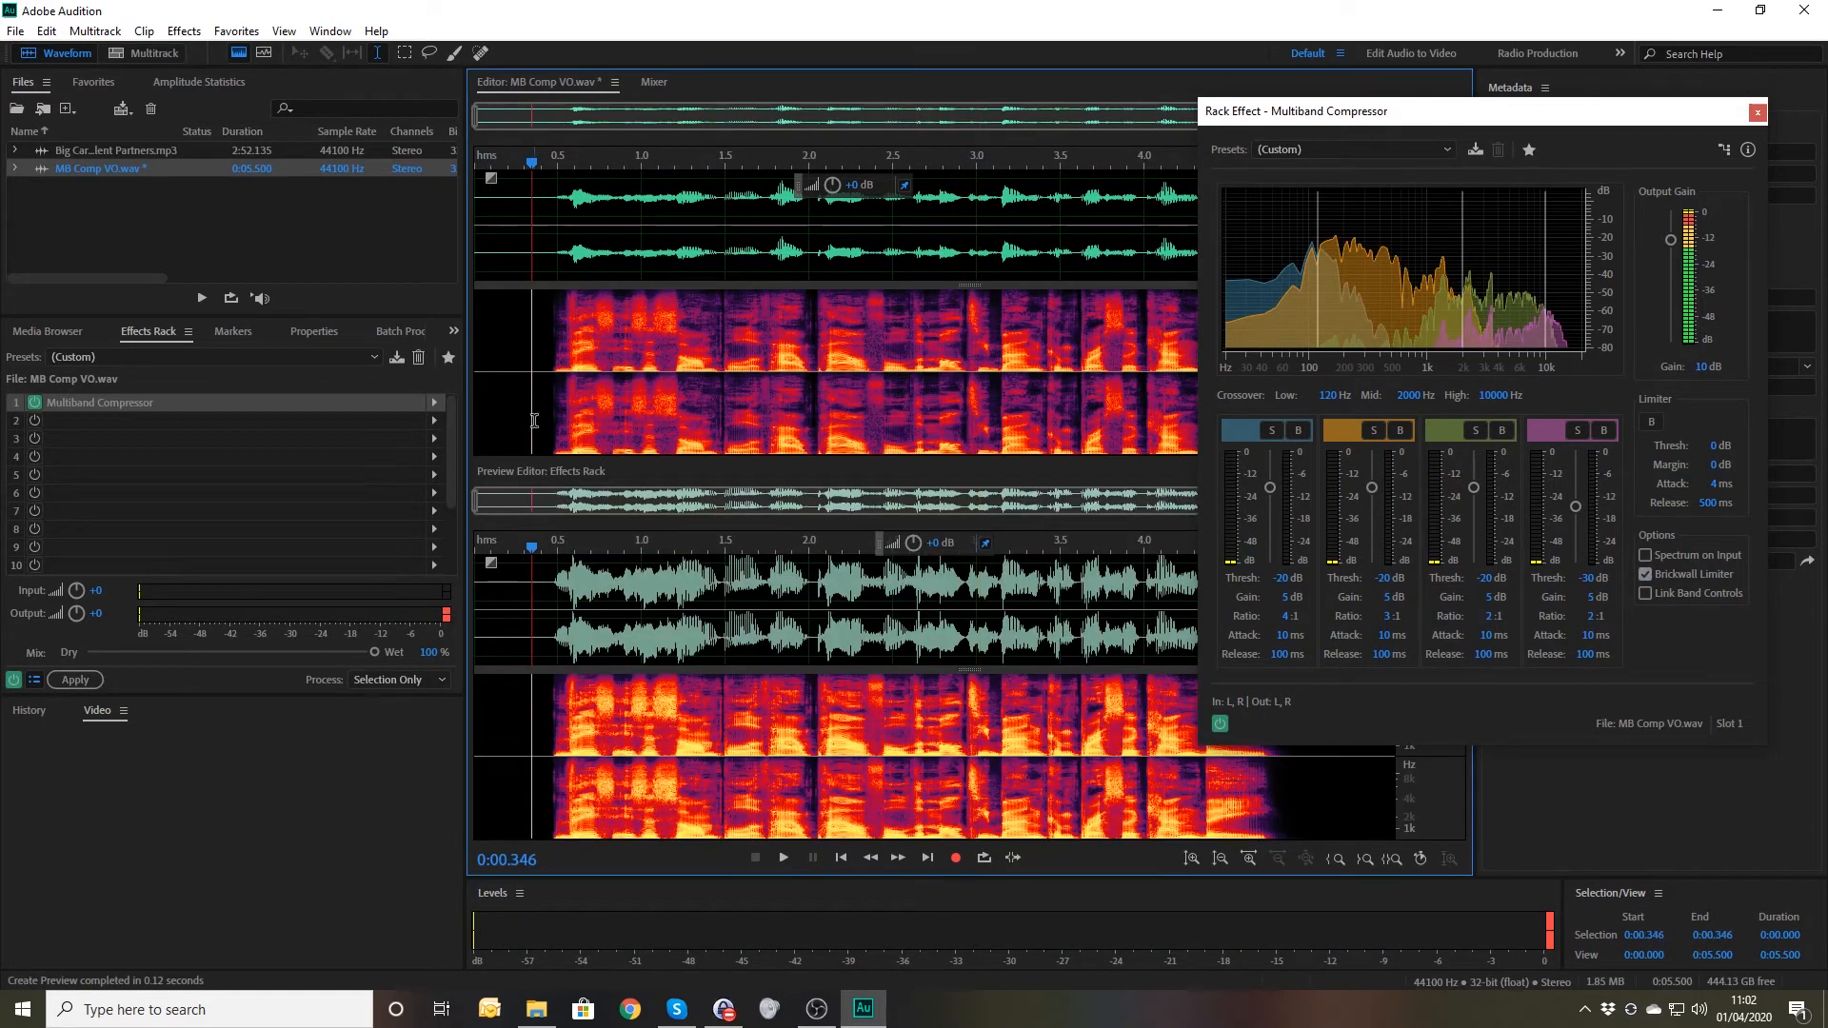
key("space")
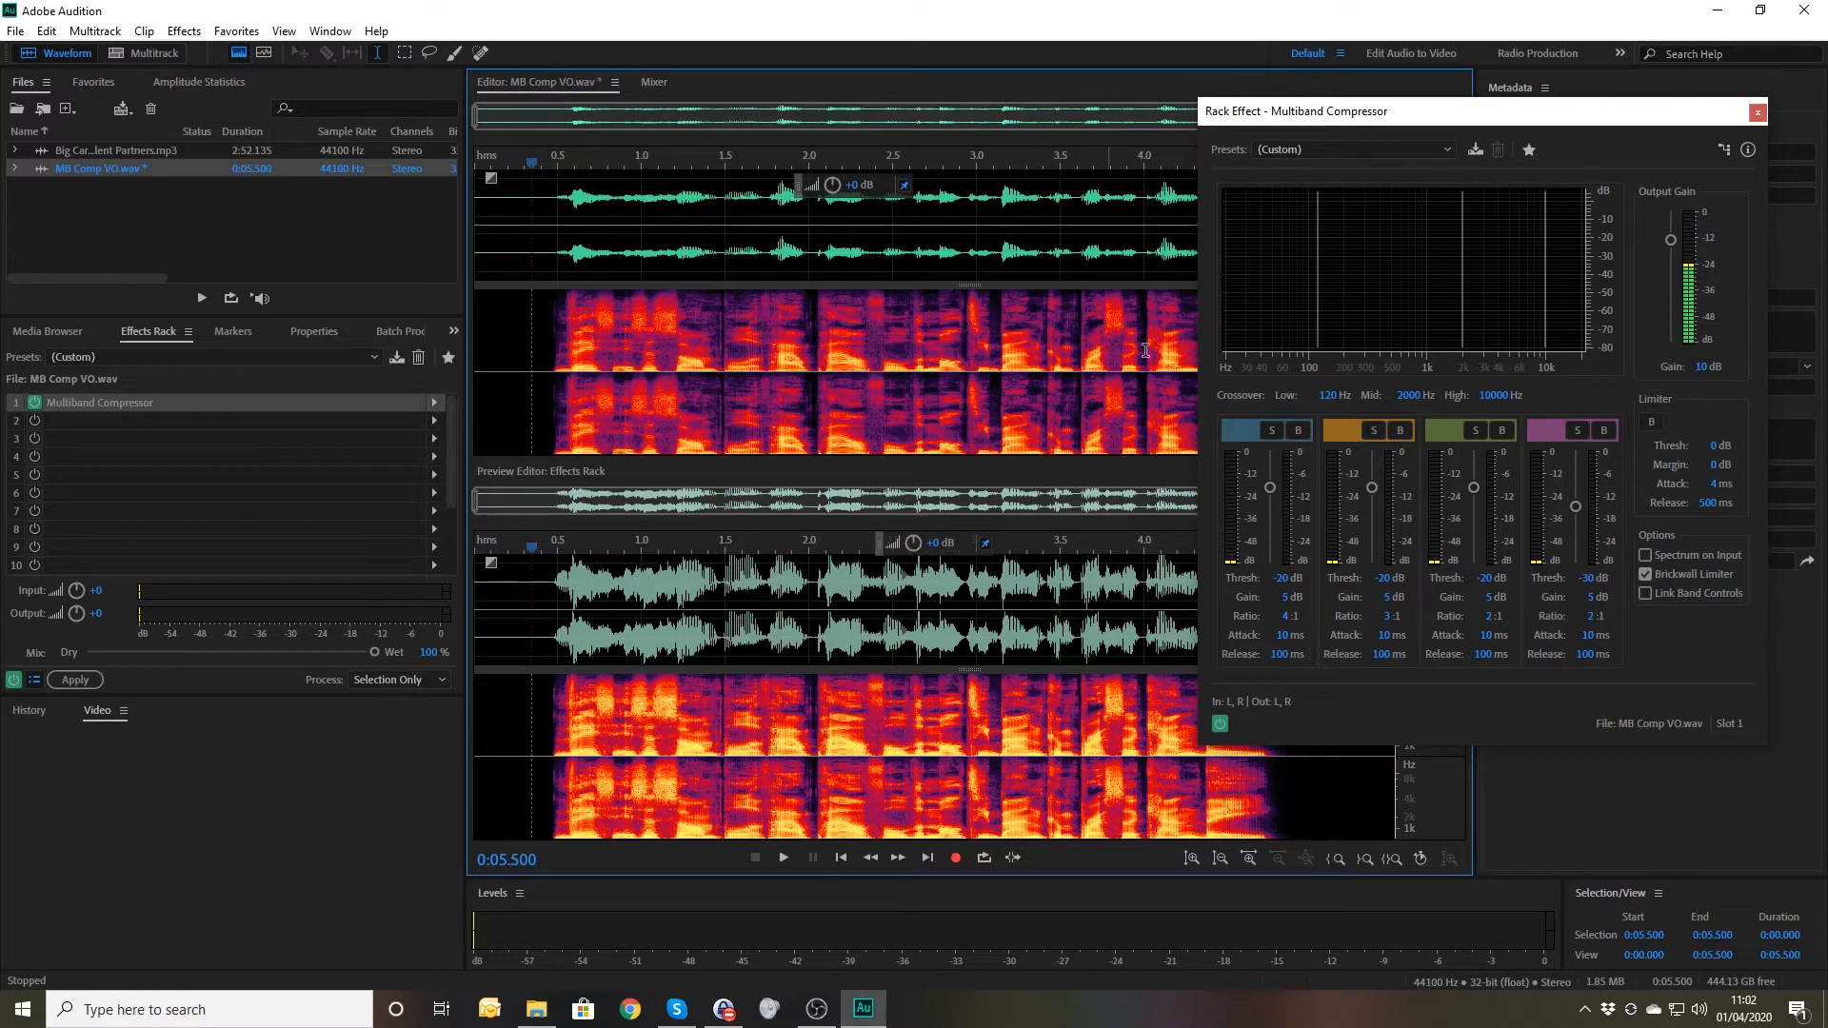
left_click(1350, 145)
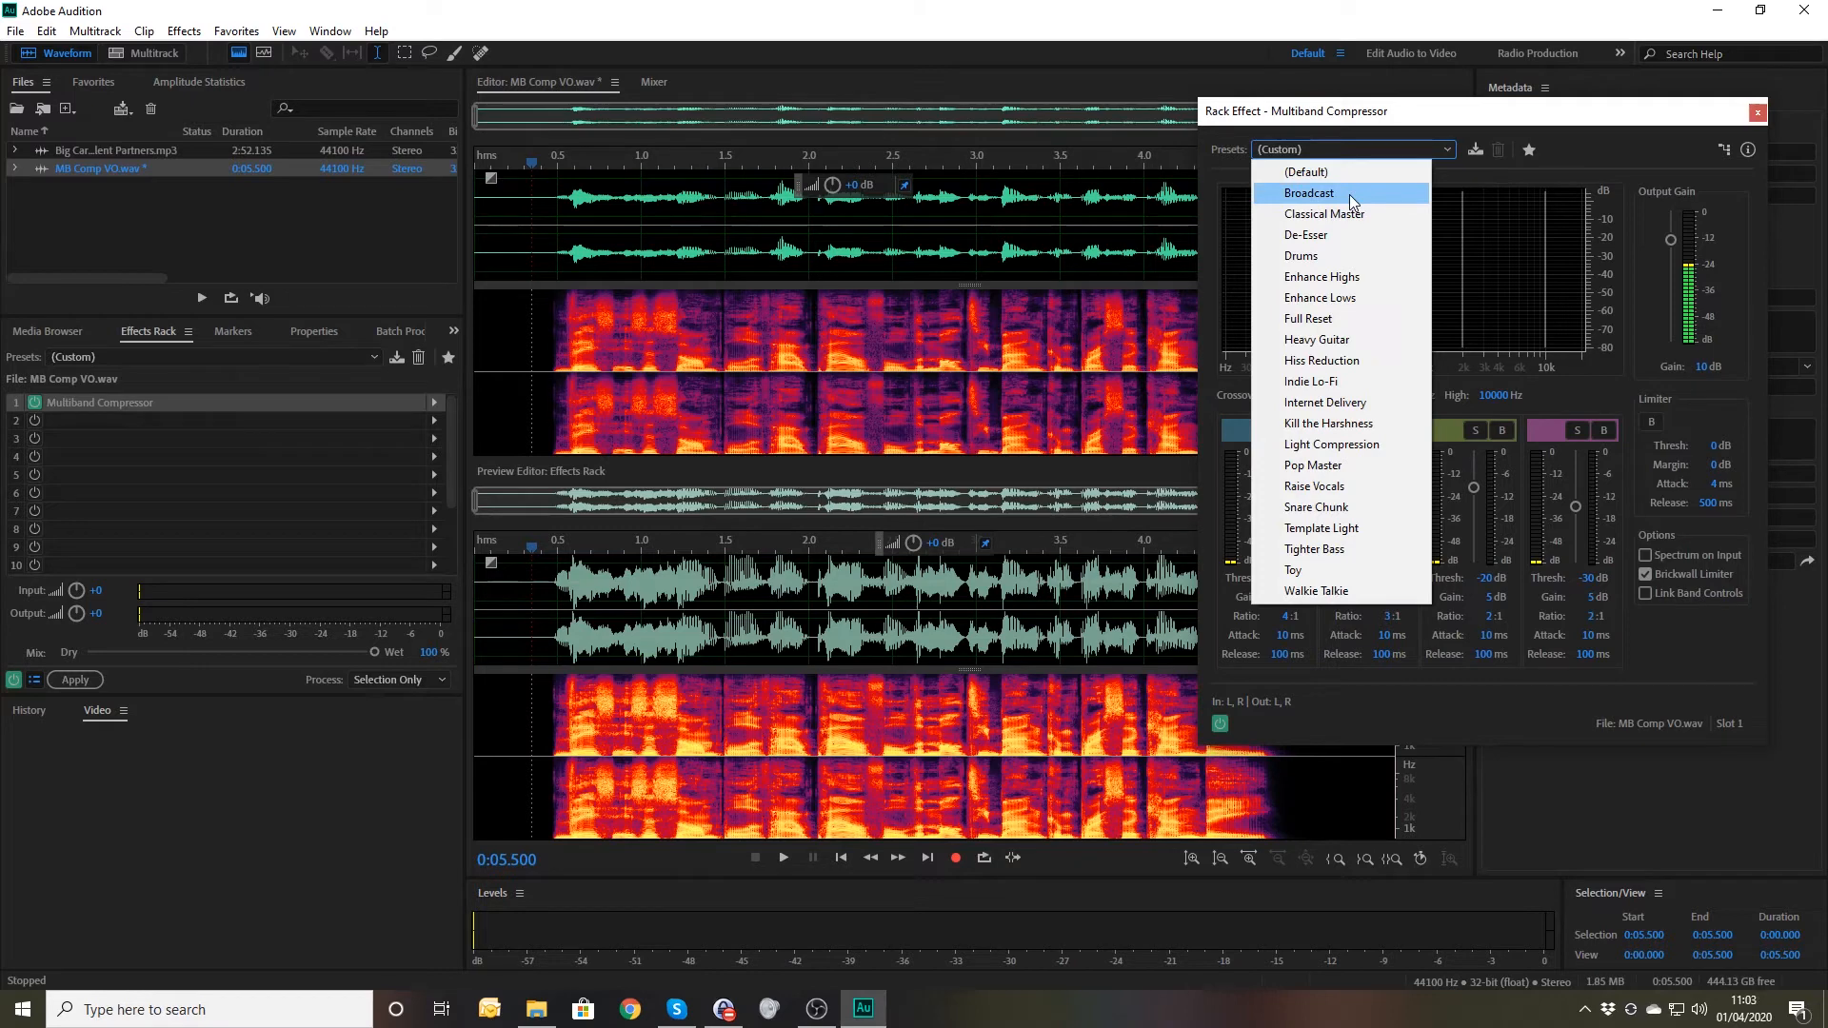
left_click(1674, 631)
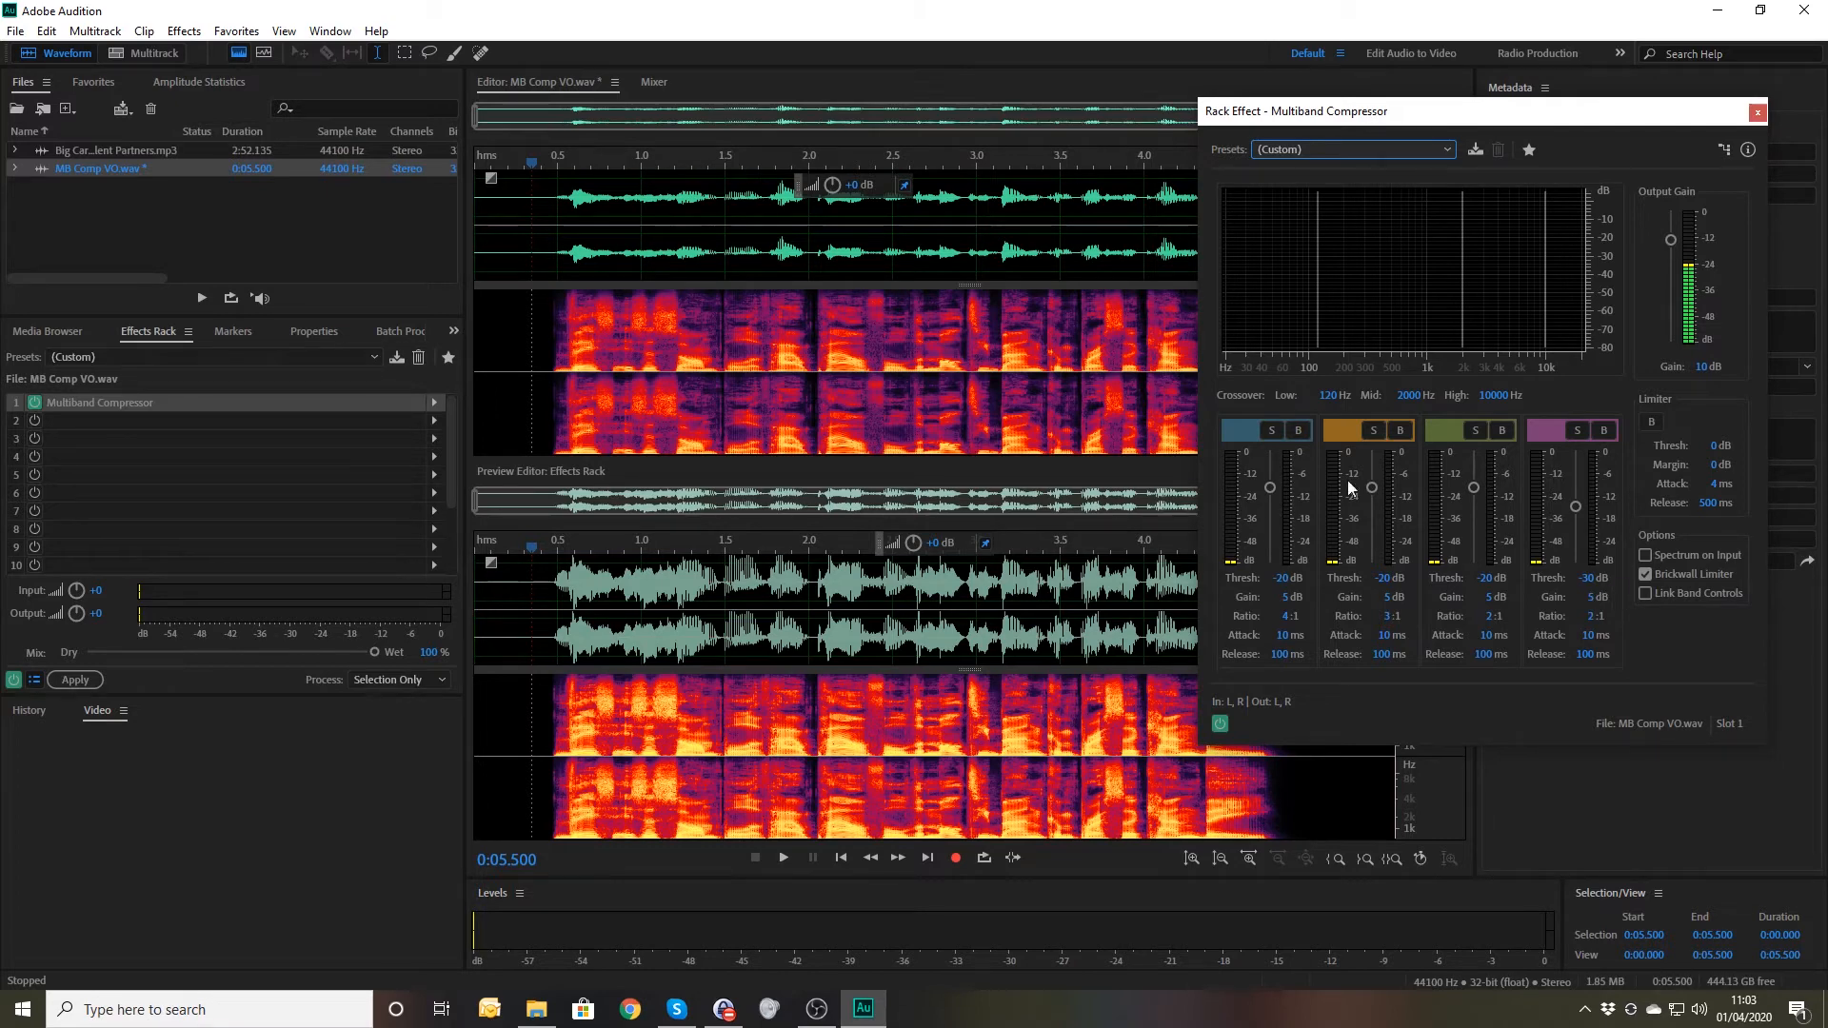
- Open the music track Big Cars - Silent Partners.mp3 in the editor and play it from about 2 seconds in
double_click(143, 154)
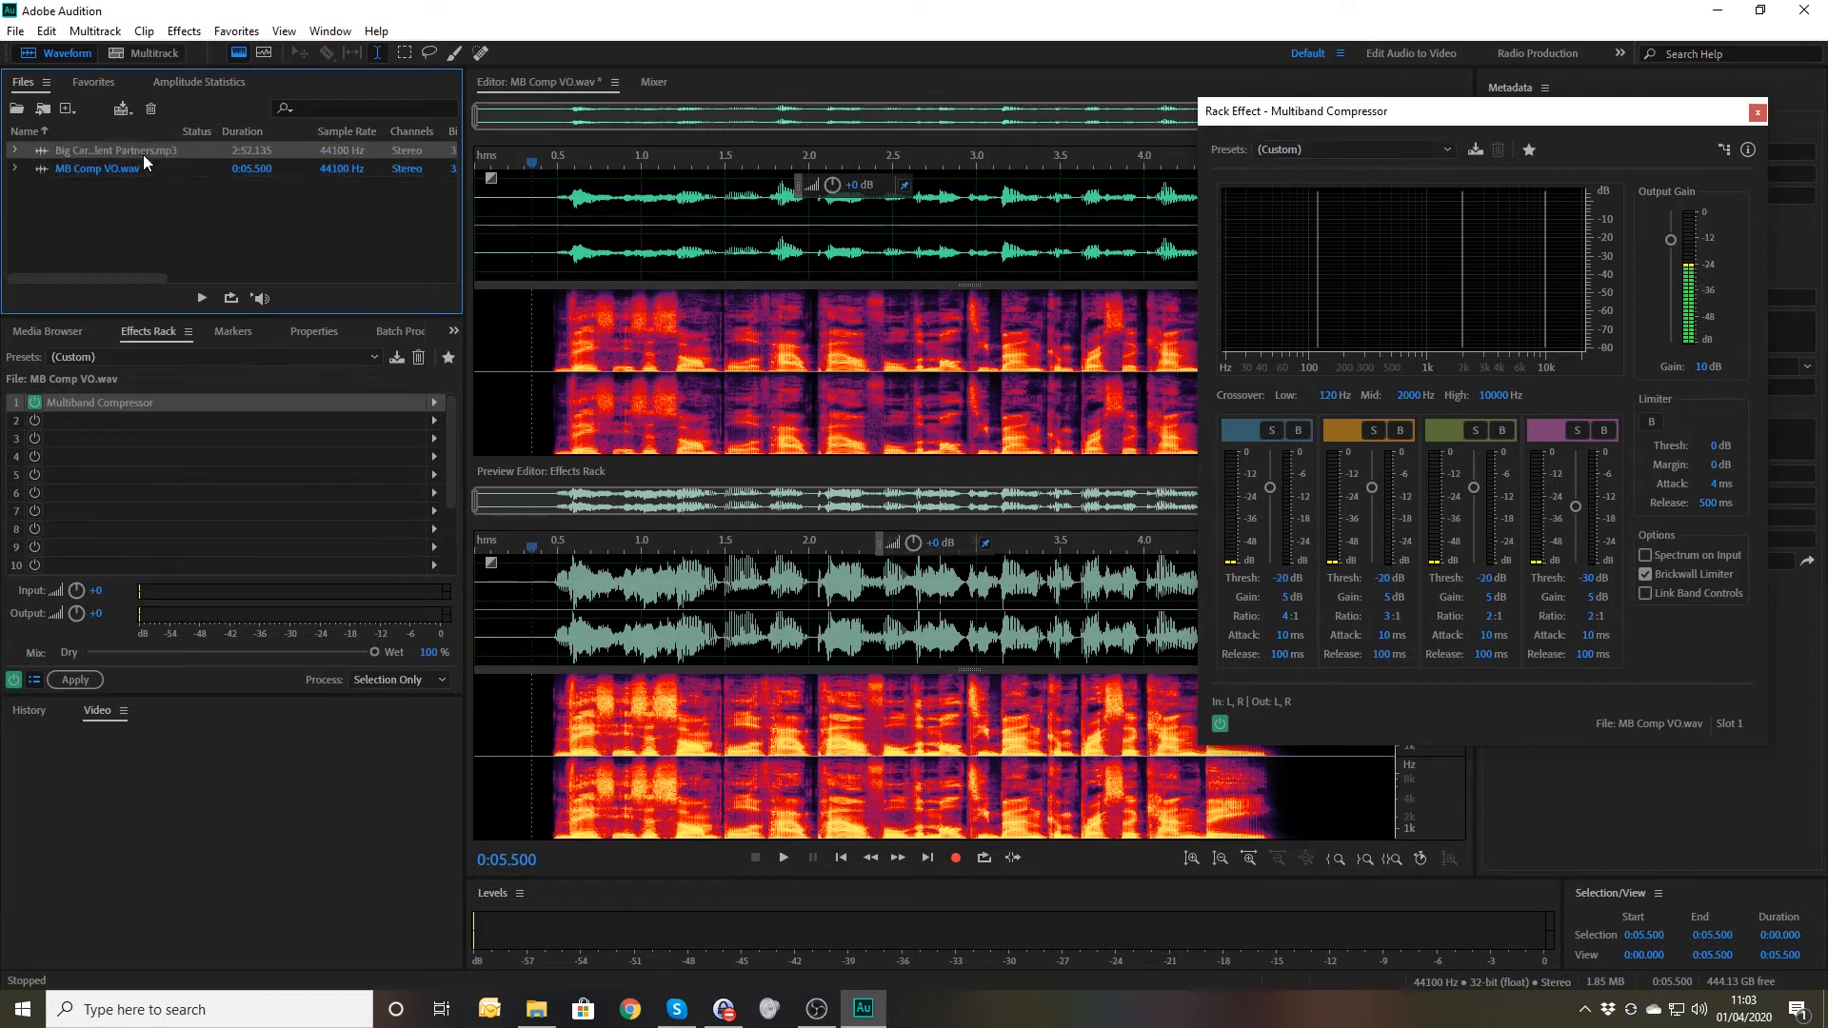
left_click(485, 249)
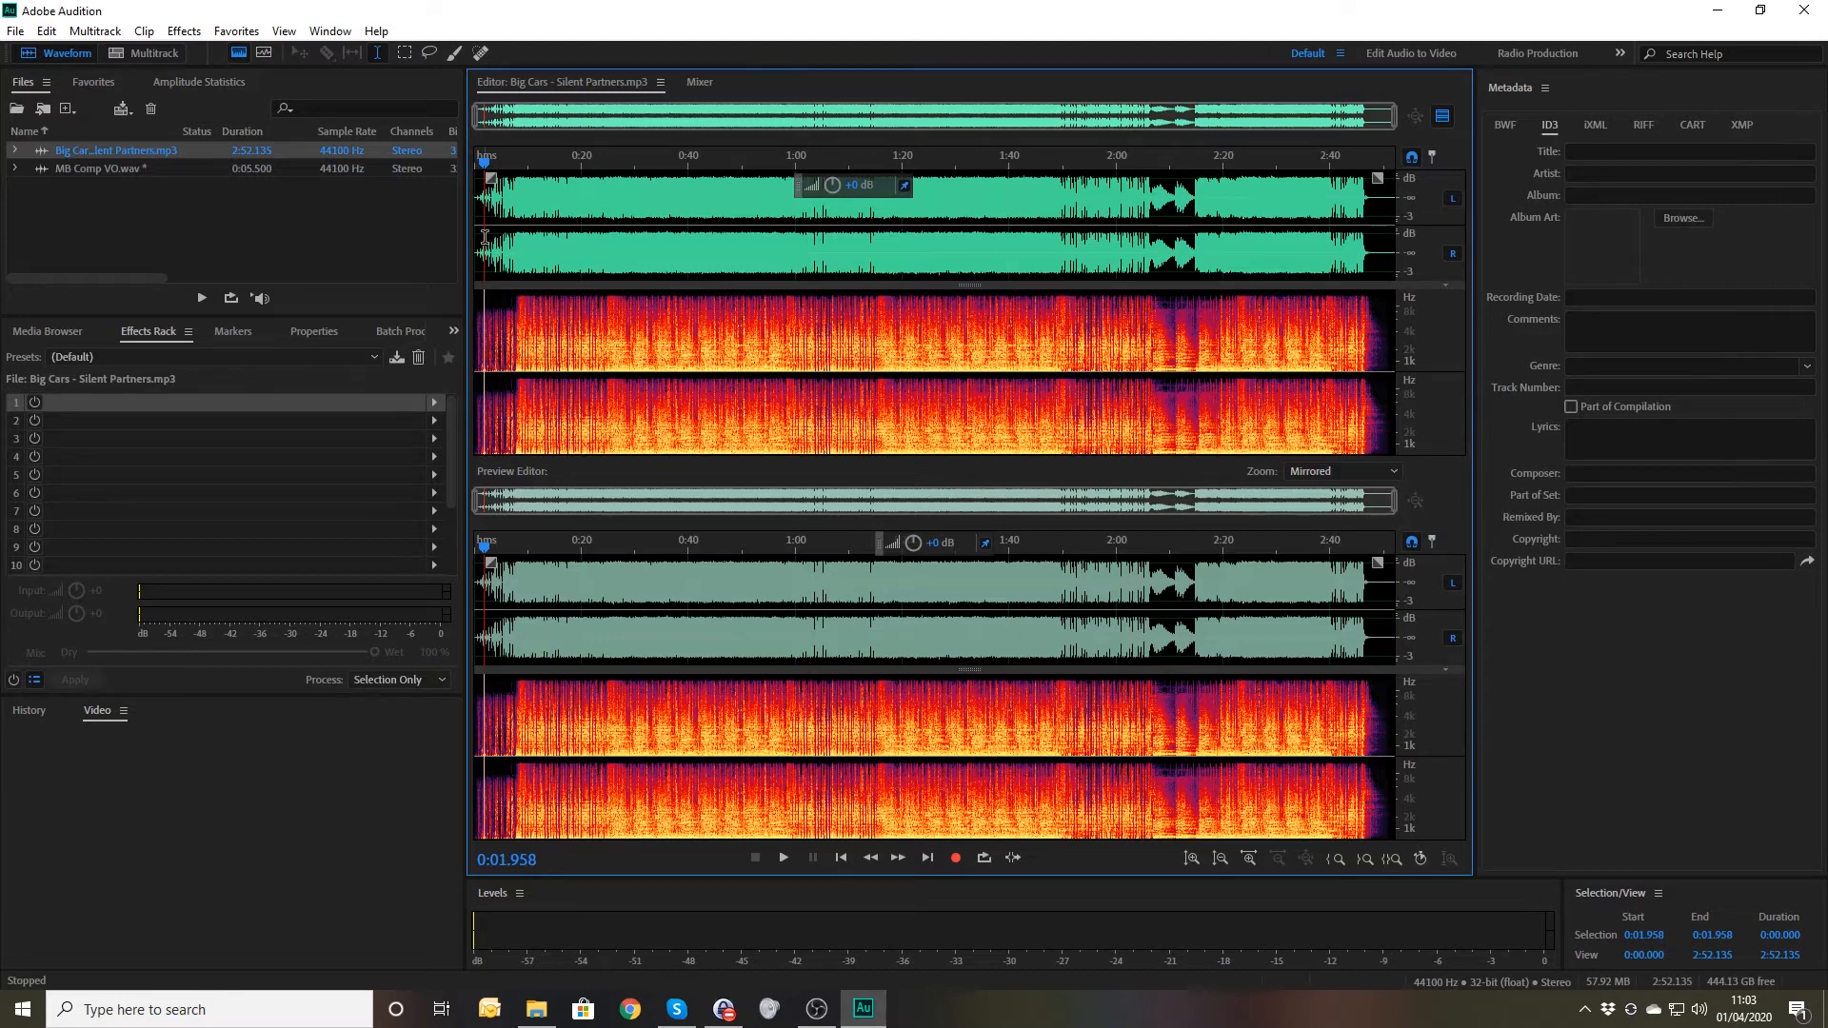
key("space")
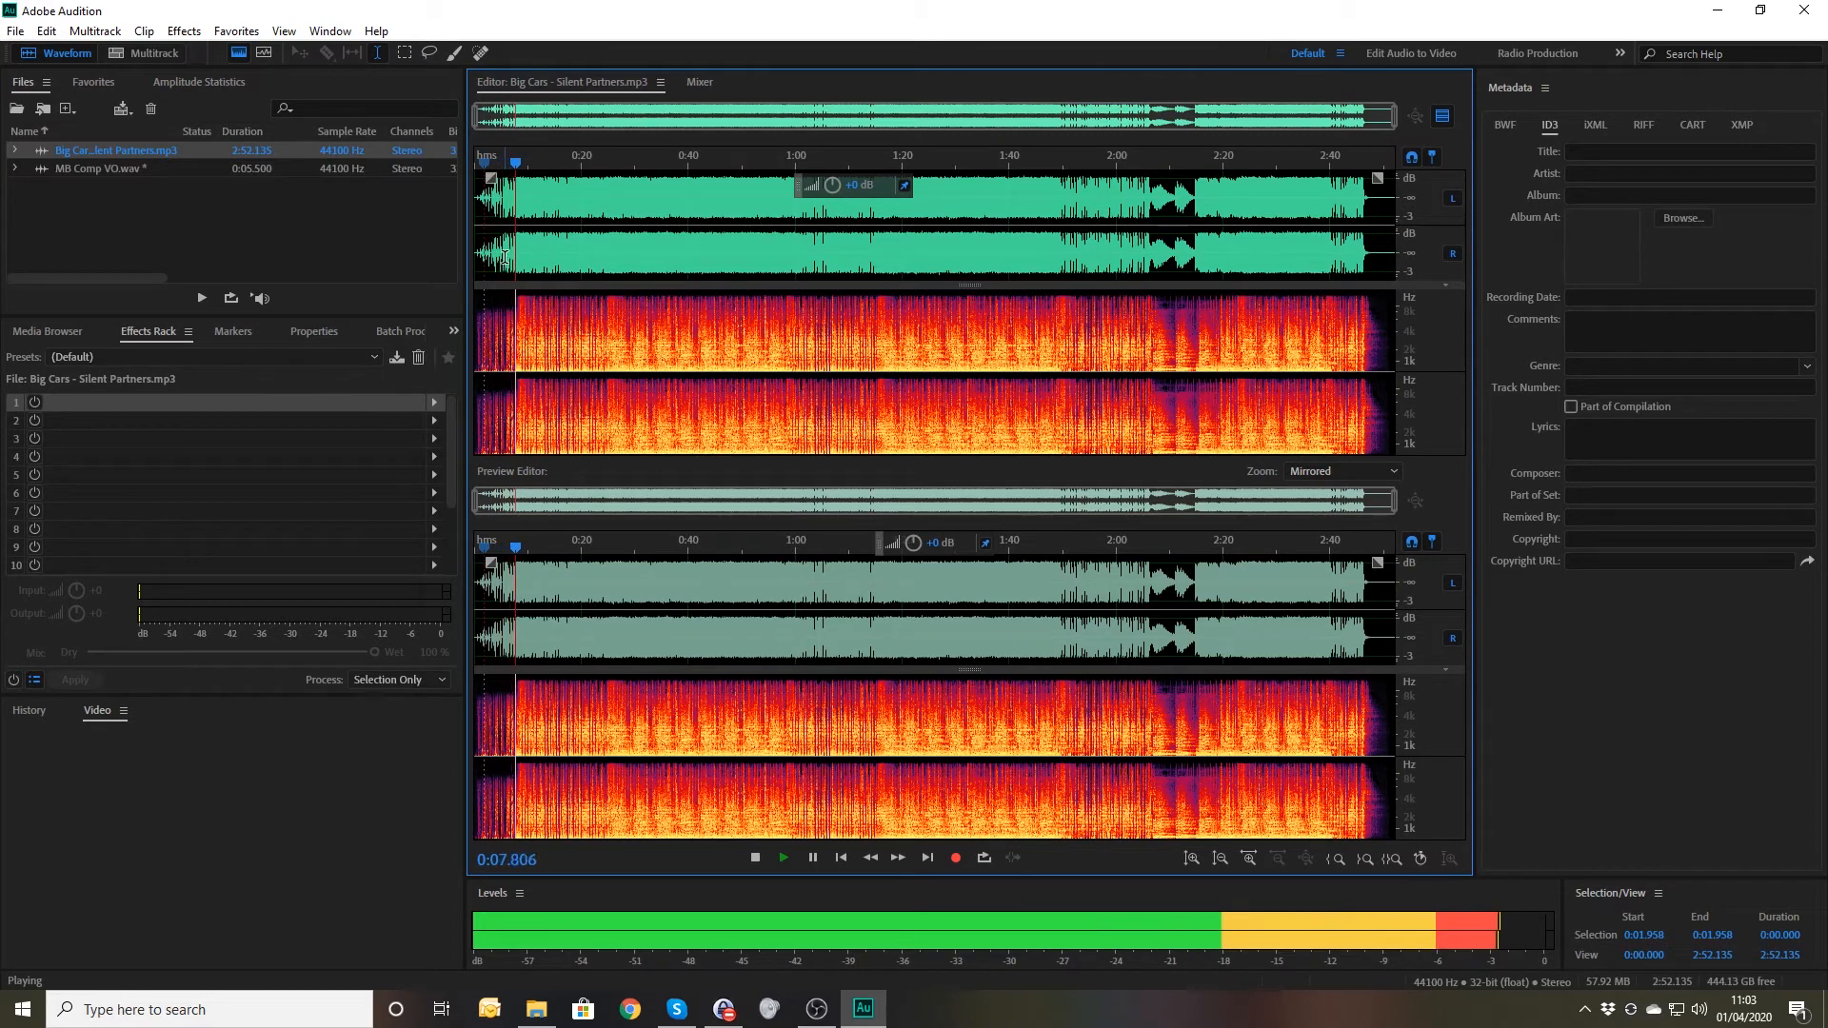
- Stop playback, add a Multiband Compressor to the Big Cars track with the (Default) preset, and close the effect window
key("space")
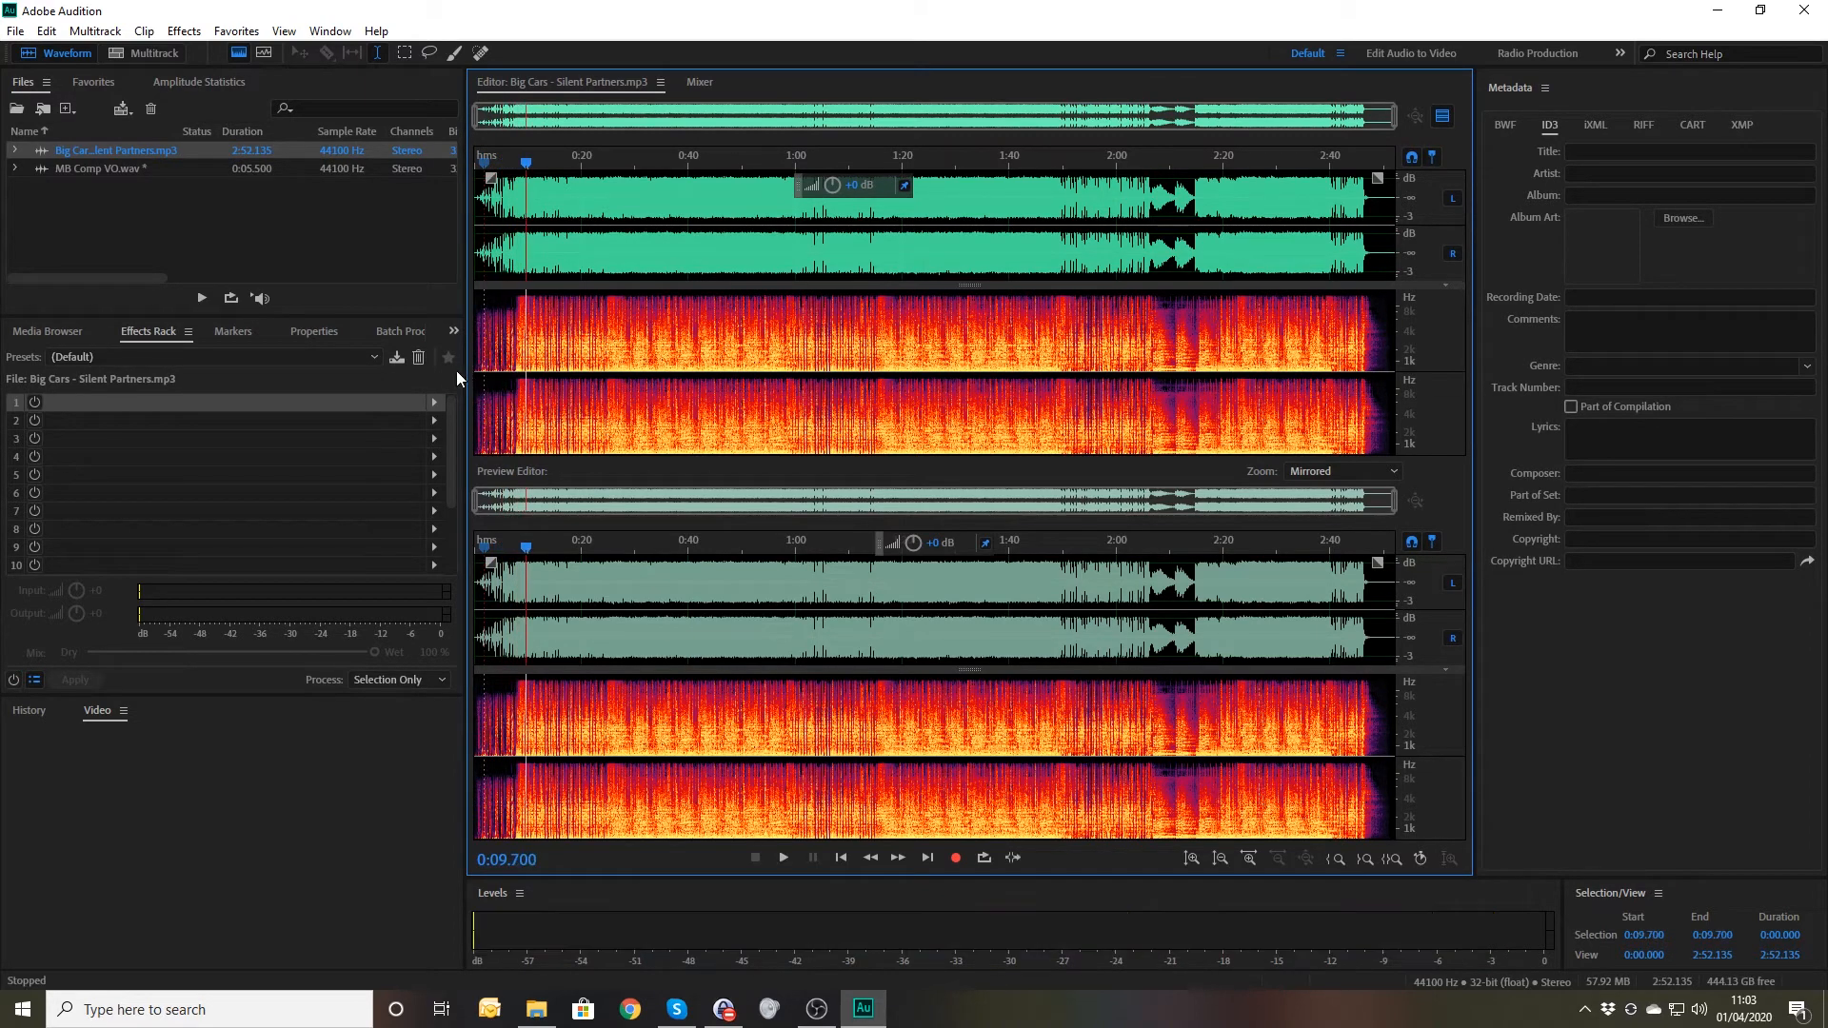
left_click(435, 402)
mouse_move(500, 474)
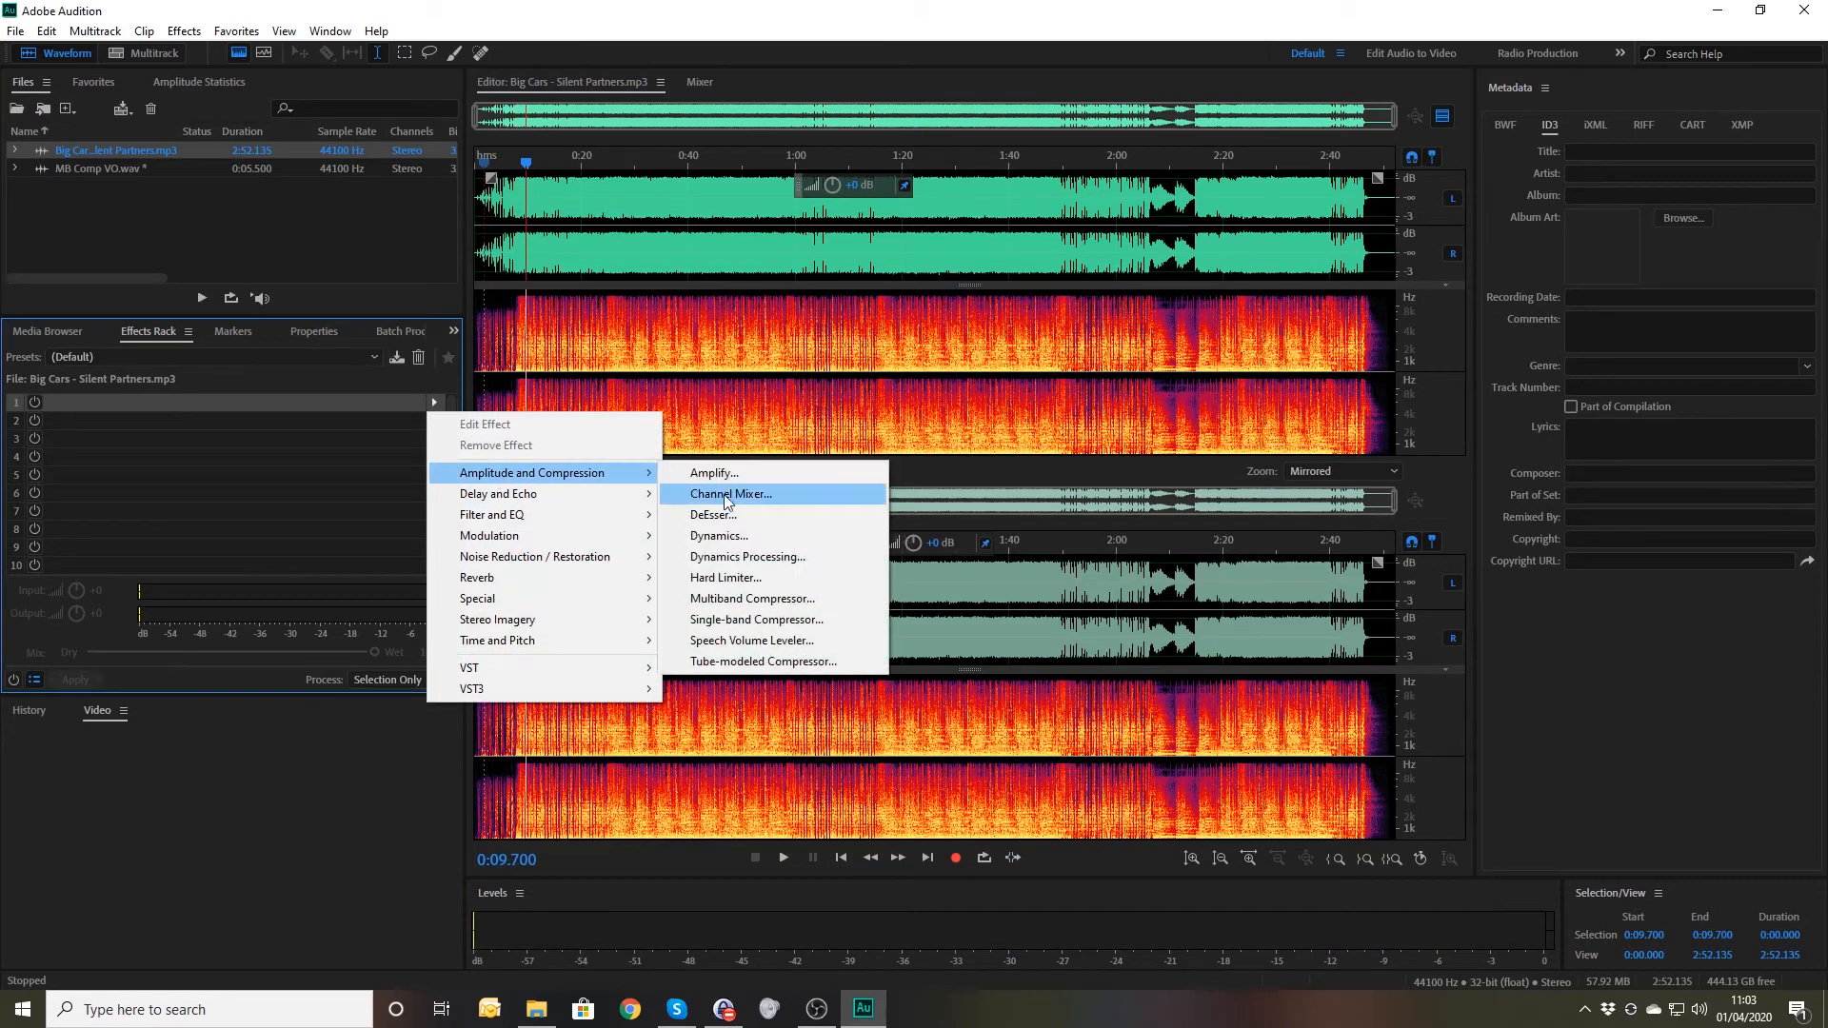
left_click(743, 600)
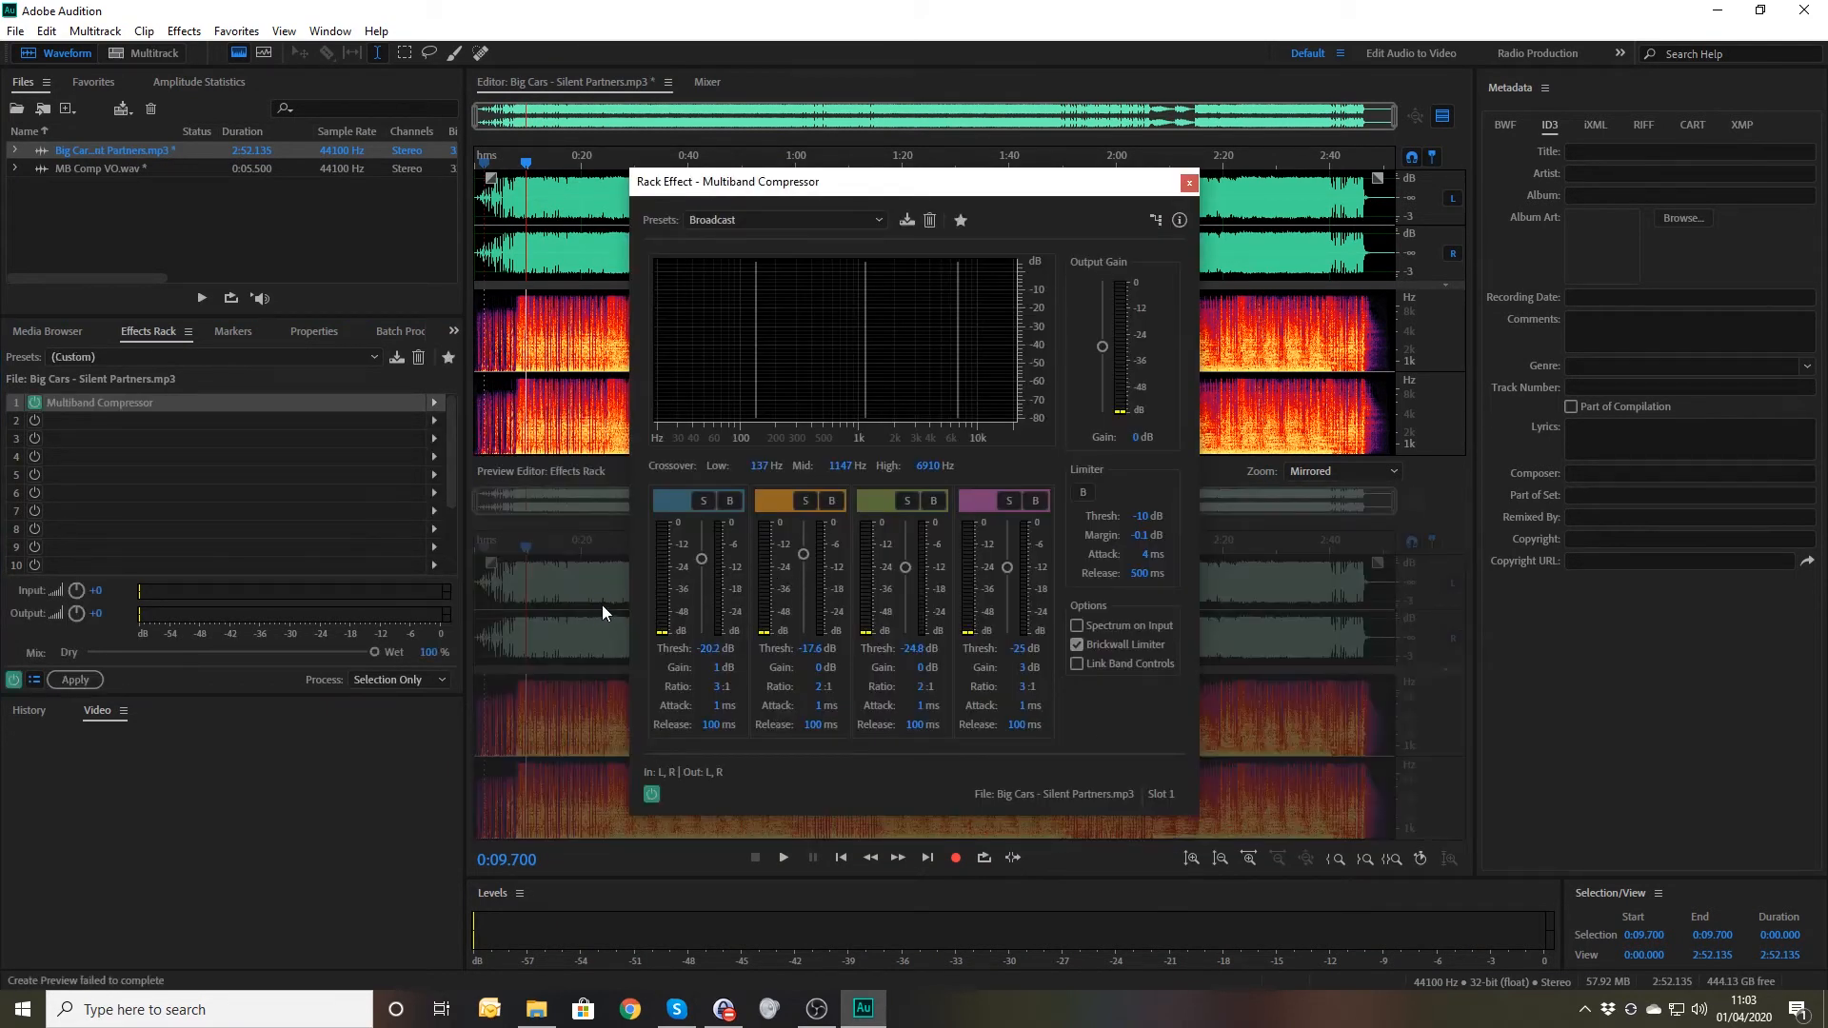
left_click(774, 221)
left_click(767, 244)
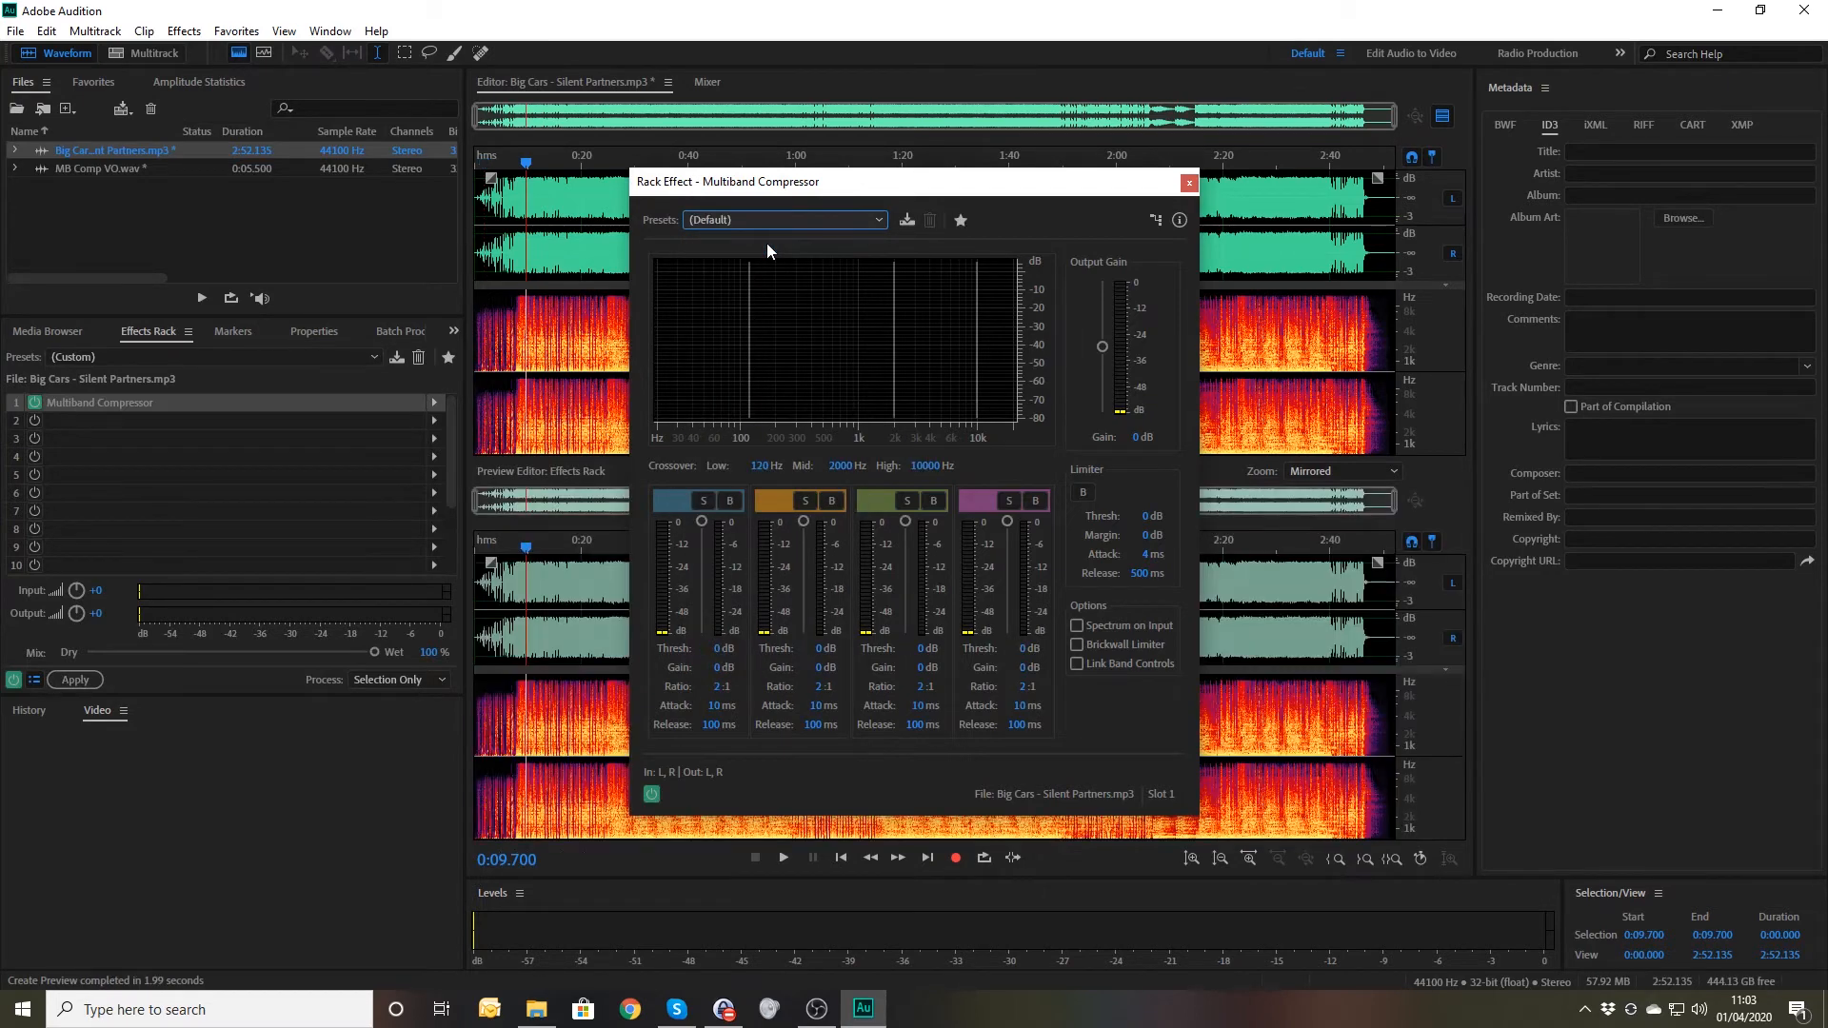
left_click_drag(792, 190, 1201, 164)
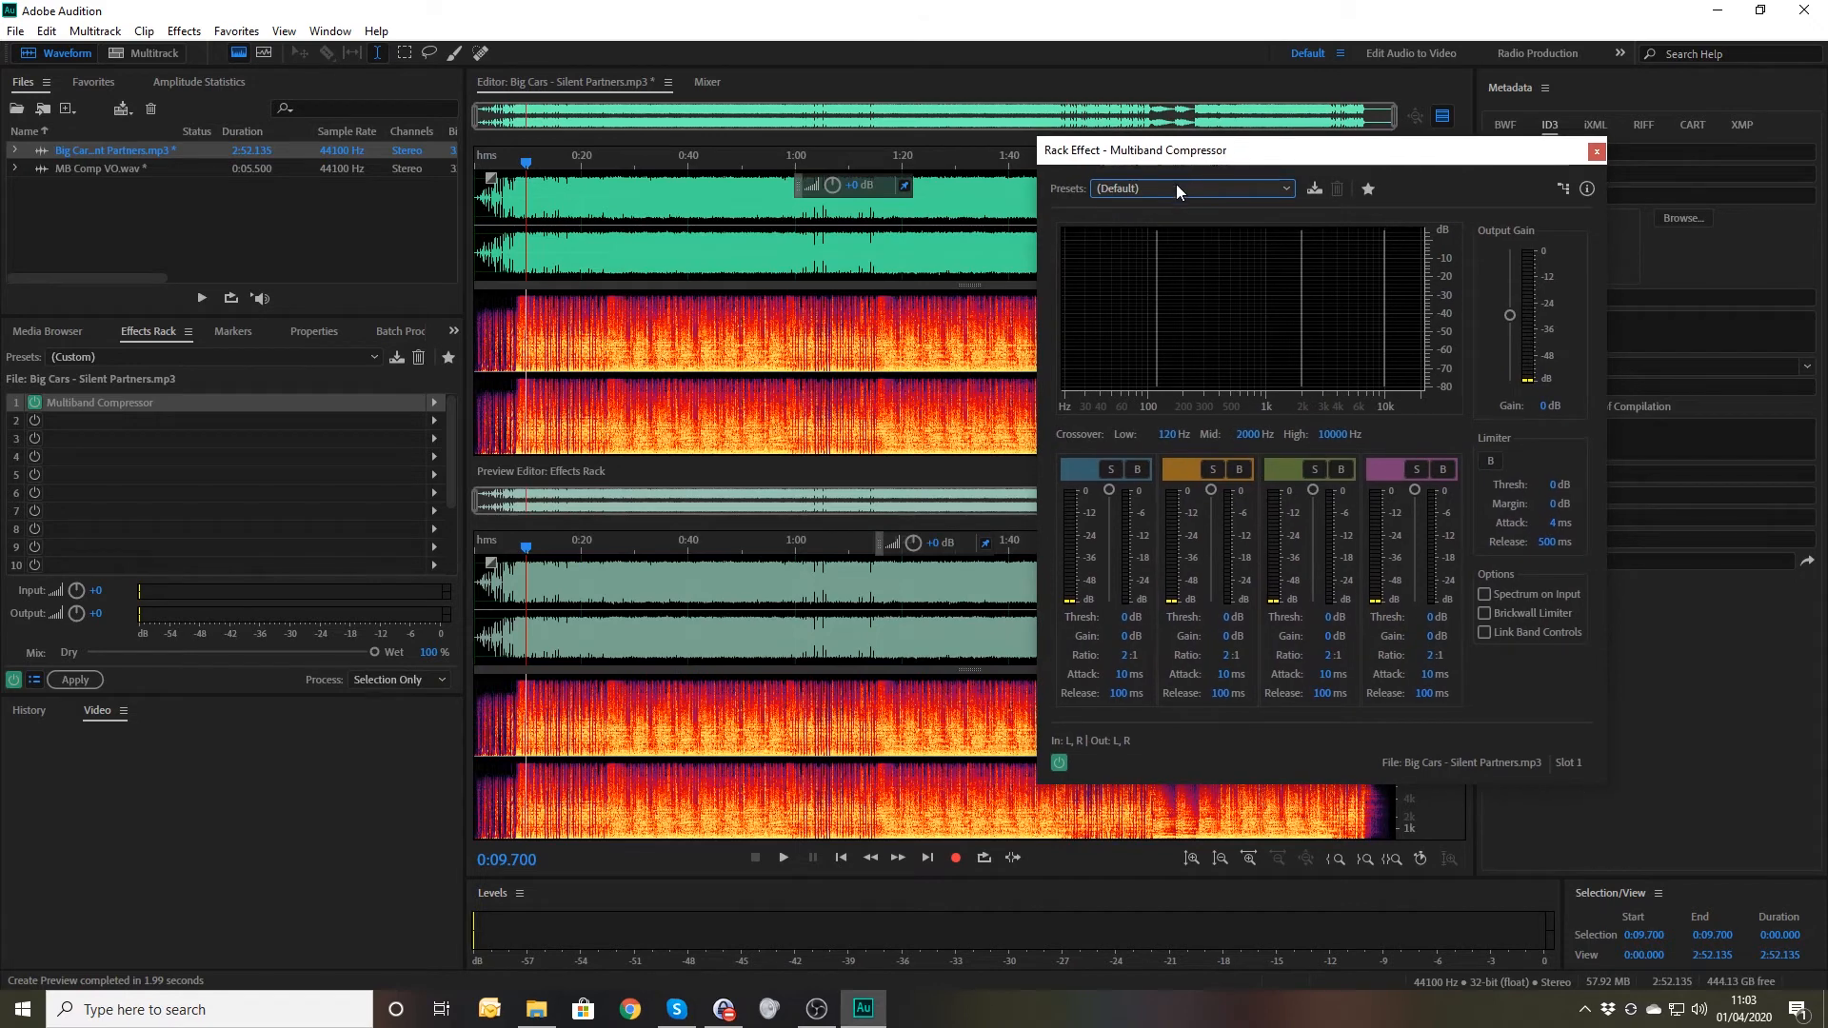
left_click(1175, 187)
left_click(1596, 152)
left_click(1596, 151)
- Open MB Comp VO.wav in the editor and remove the Multiband Compressor from its effects rack
double_click(88, 163)
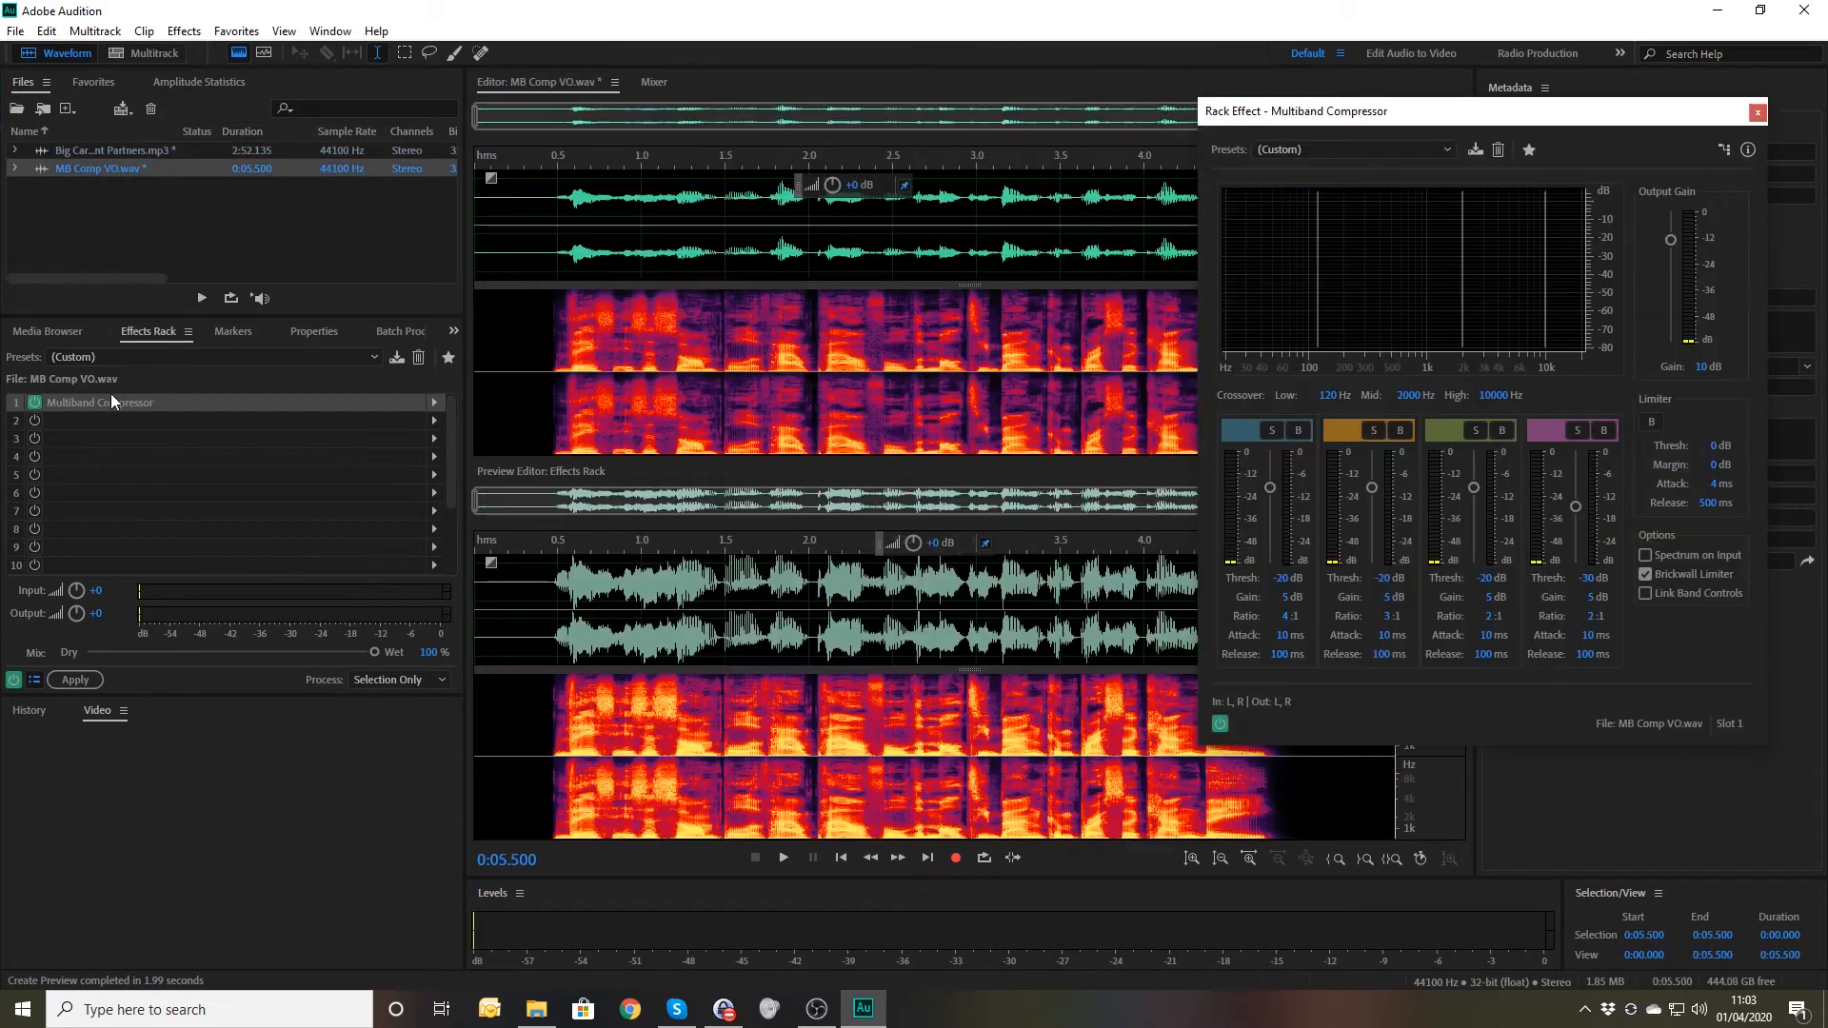
left_click(101, 402)
key("Delete")
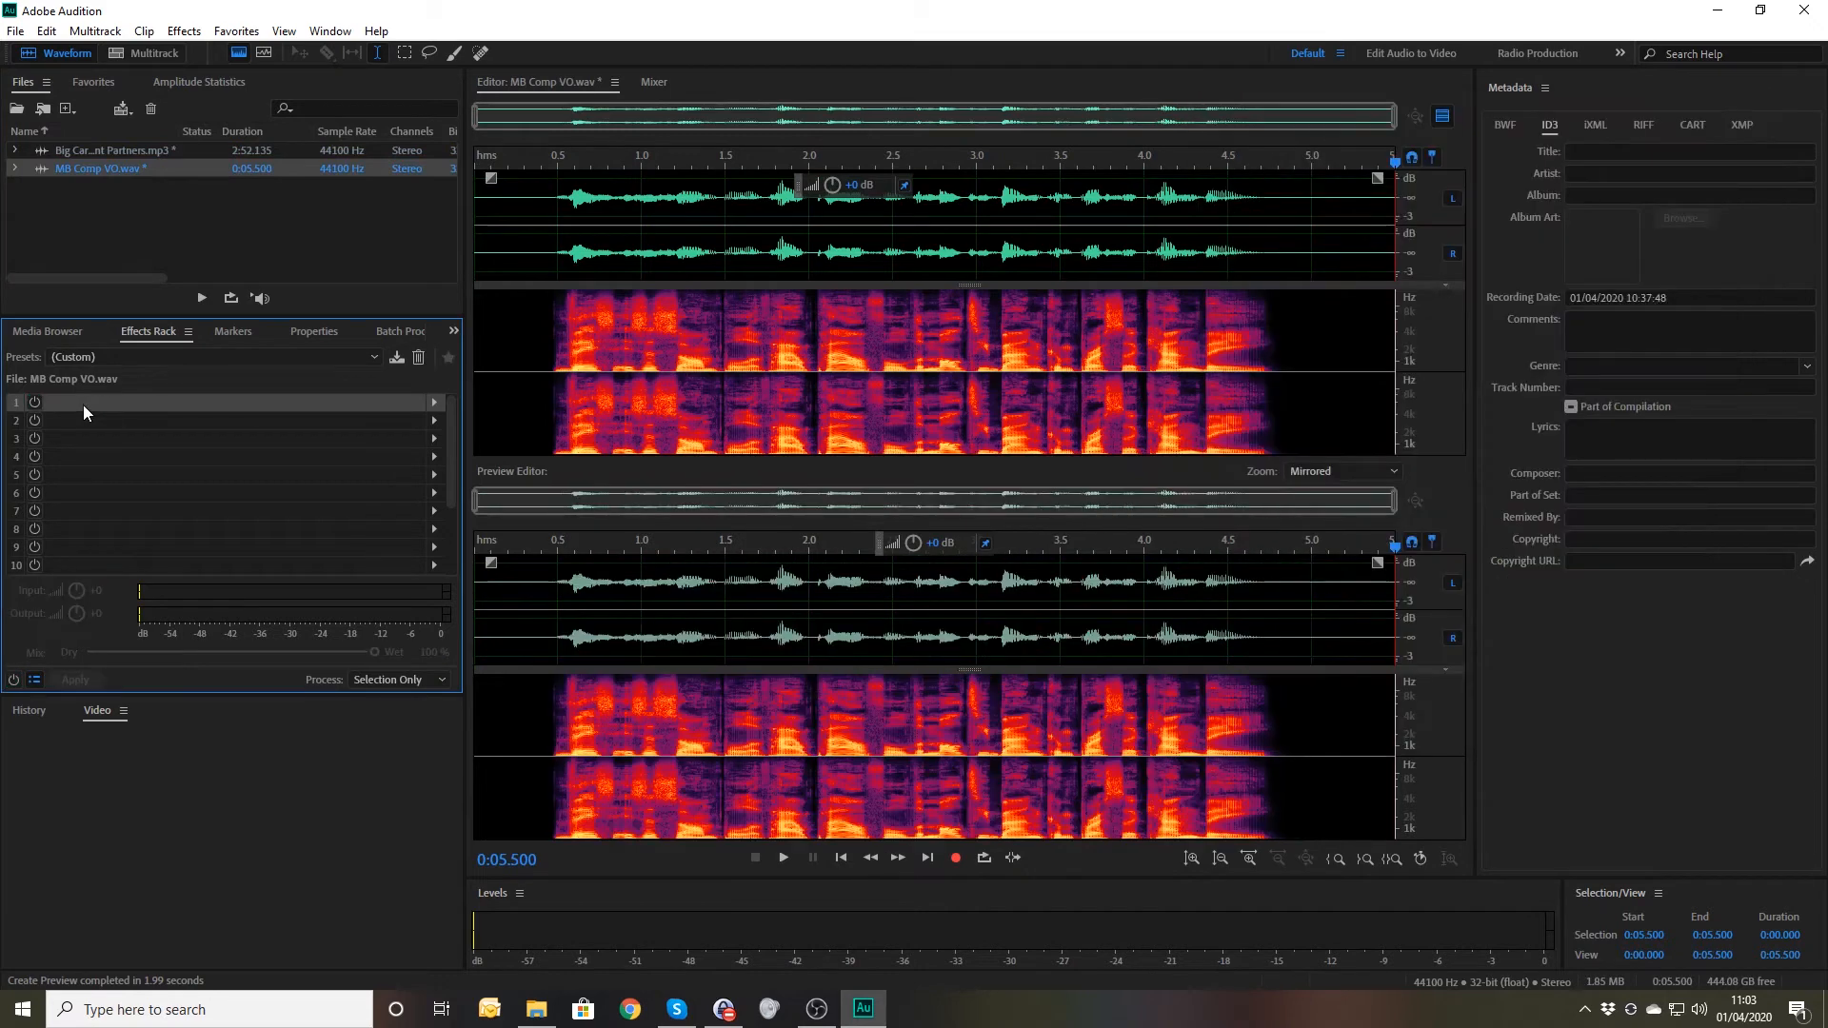
- Create a new multitrack session named Untitled Session 248 with the template set to None
left_click(153, 59)
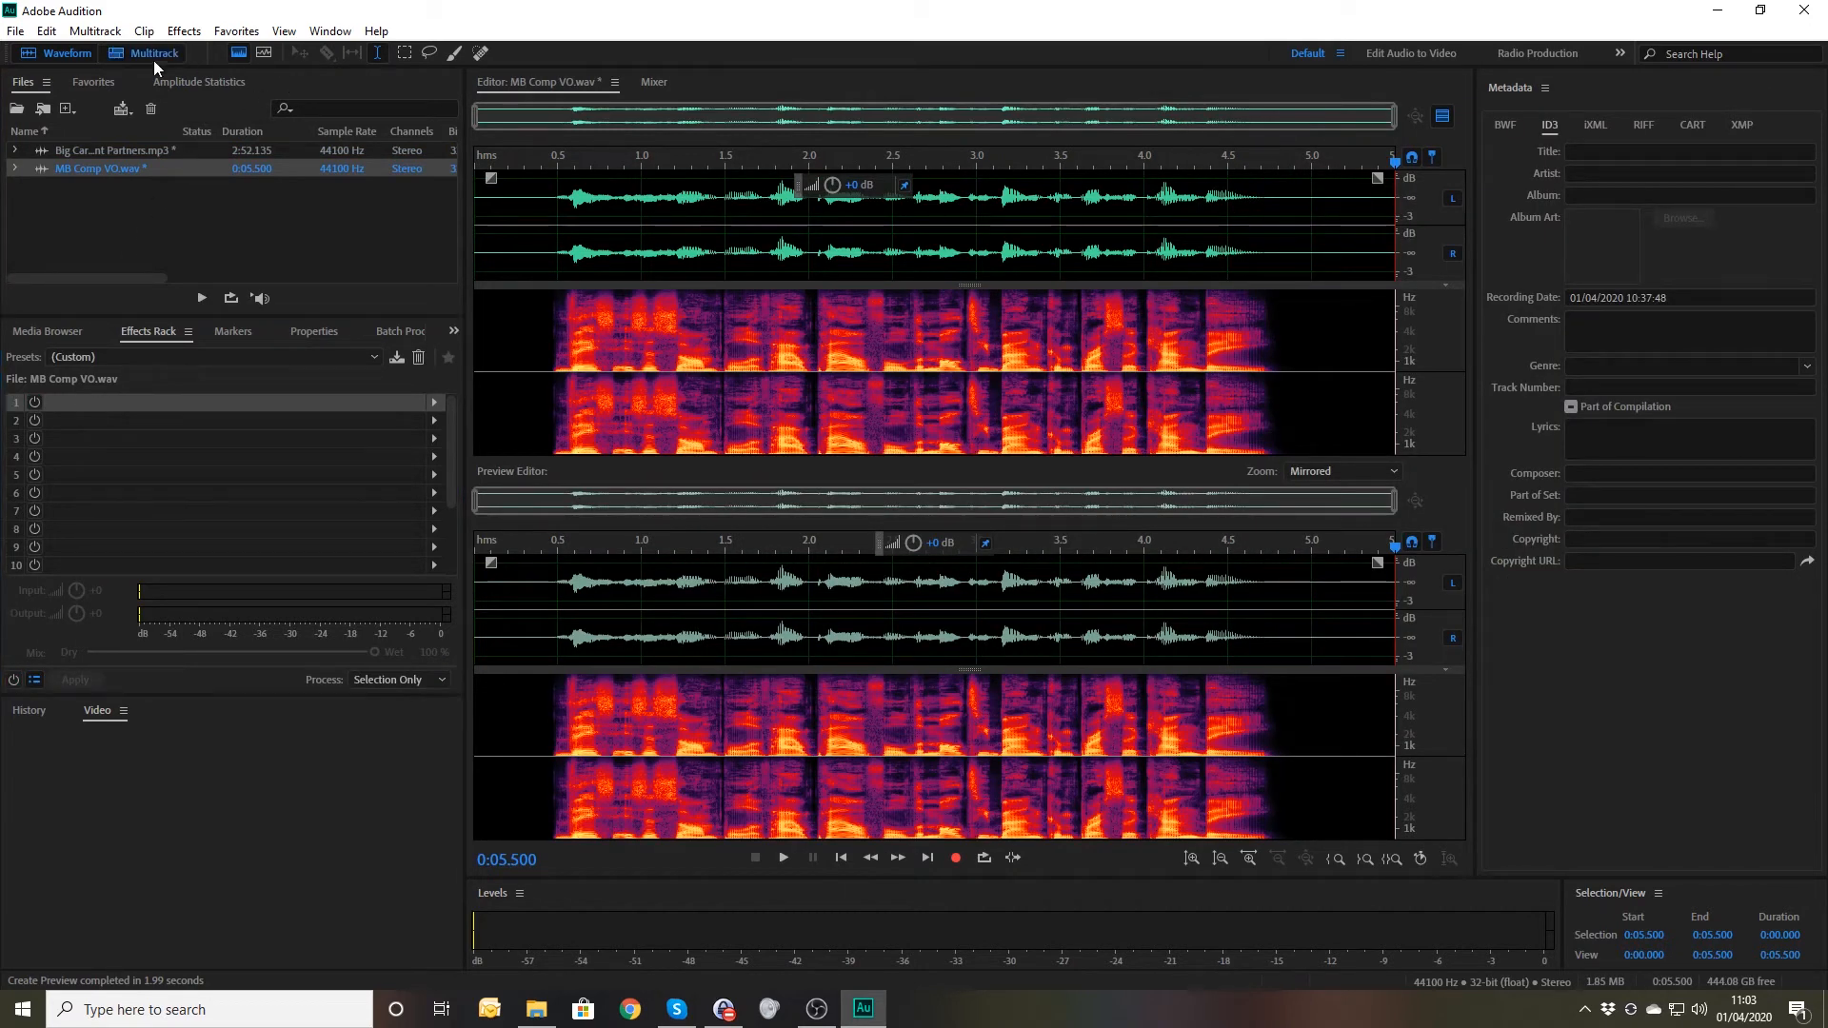
left_click(895, 478)
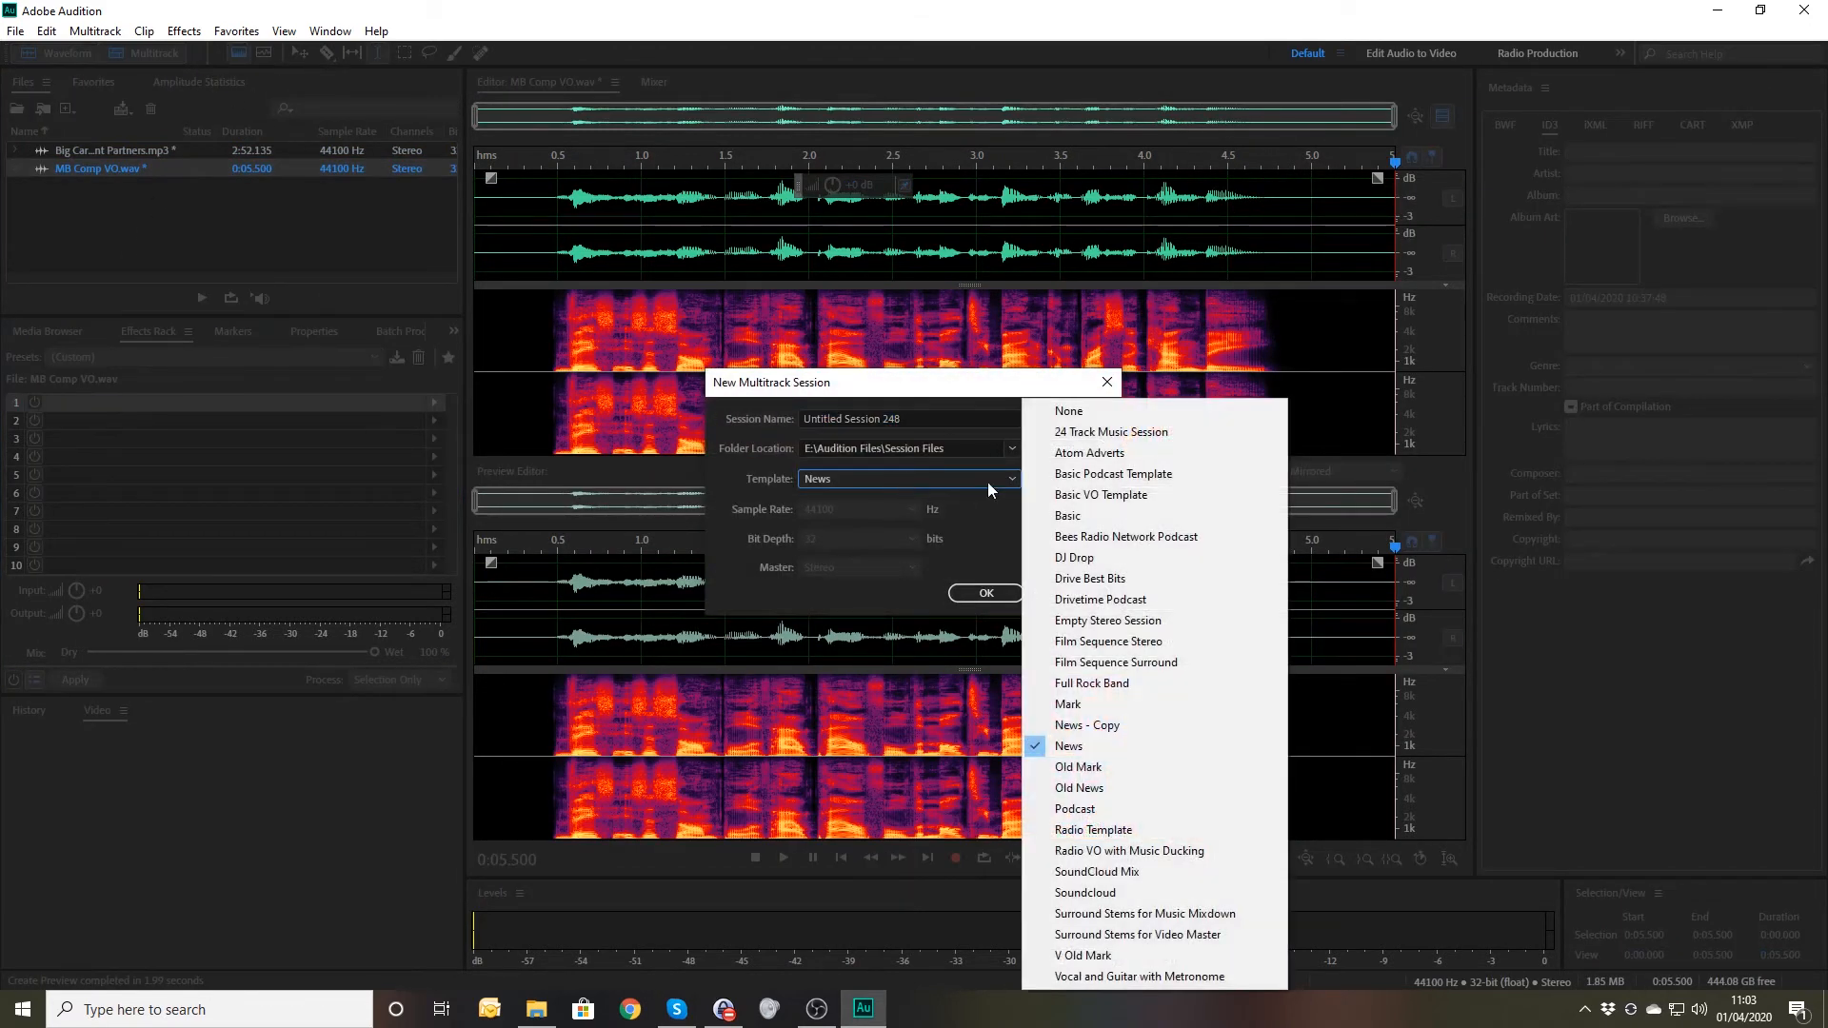
left_click(1057, 407)
left_click(977, 593)
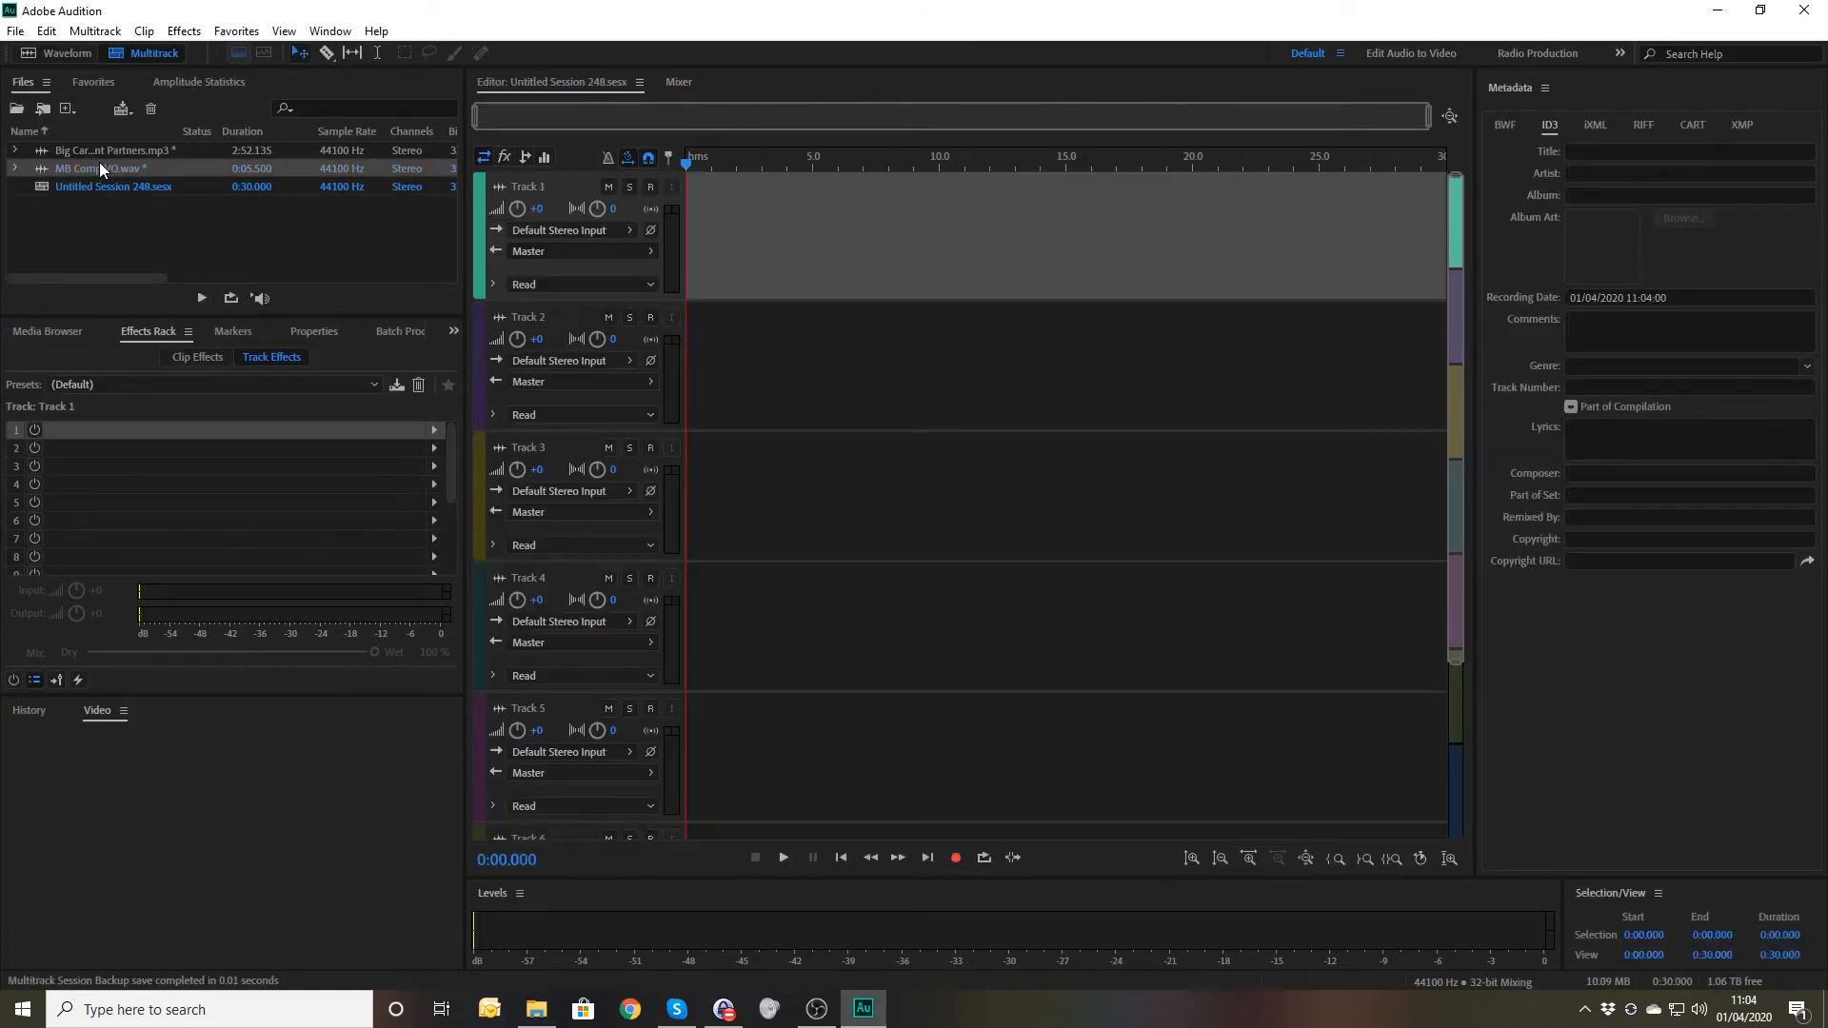
- Place the voice-over on Track 1 at about 7 seconds and Big Cars at the start of Track 2, and play the entry
left_click_drag(87, 169, 676, 356)
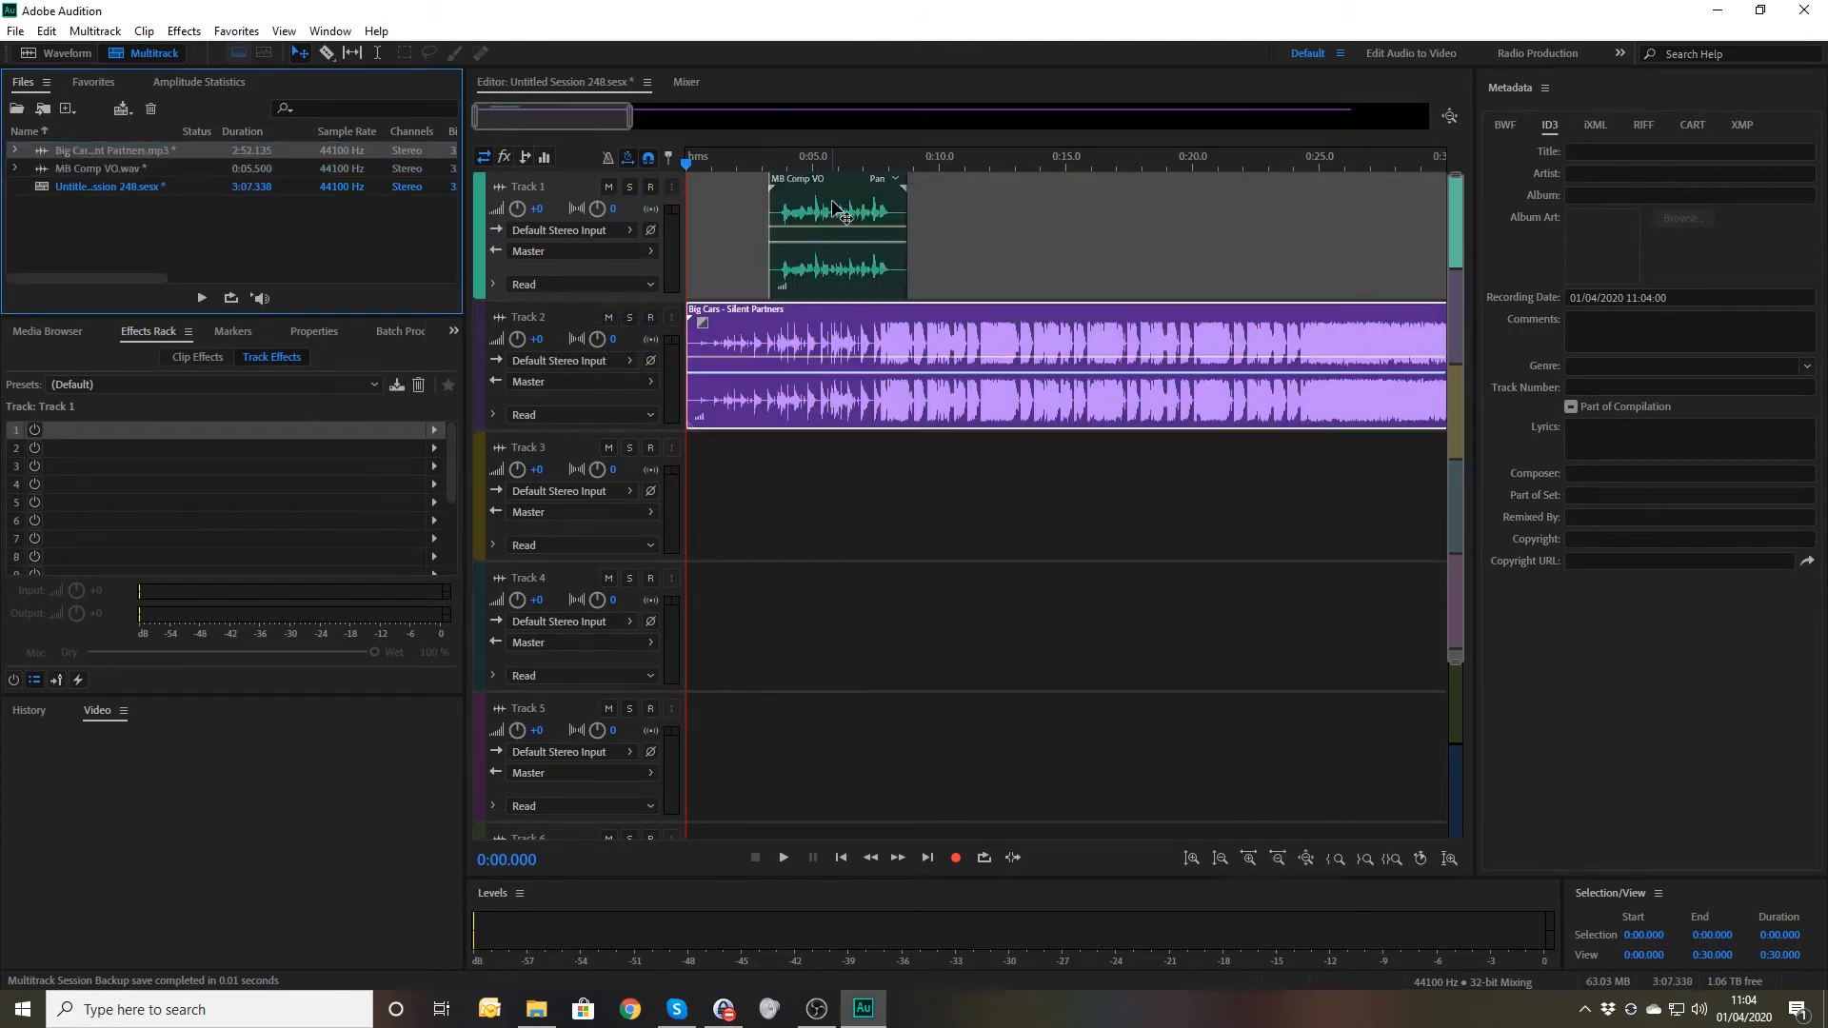
left_click_drag(835, 219, 933, 221)
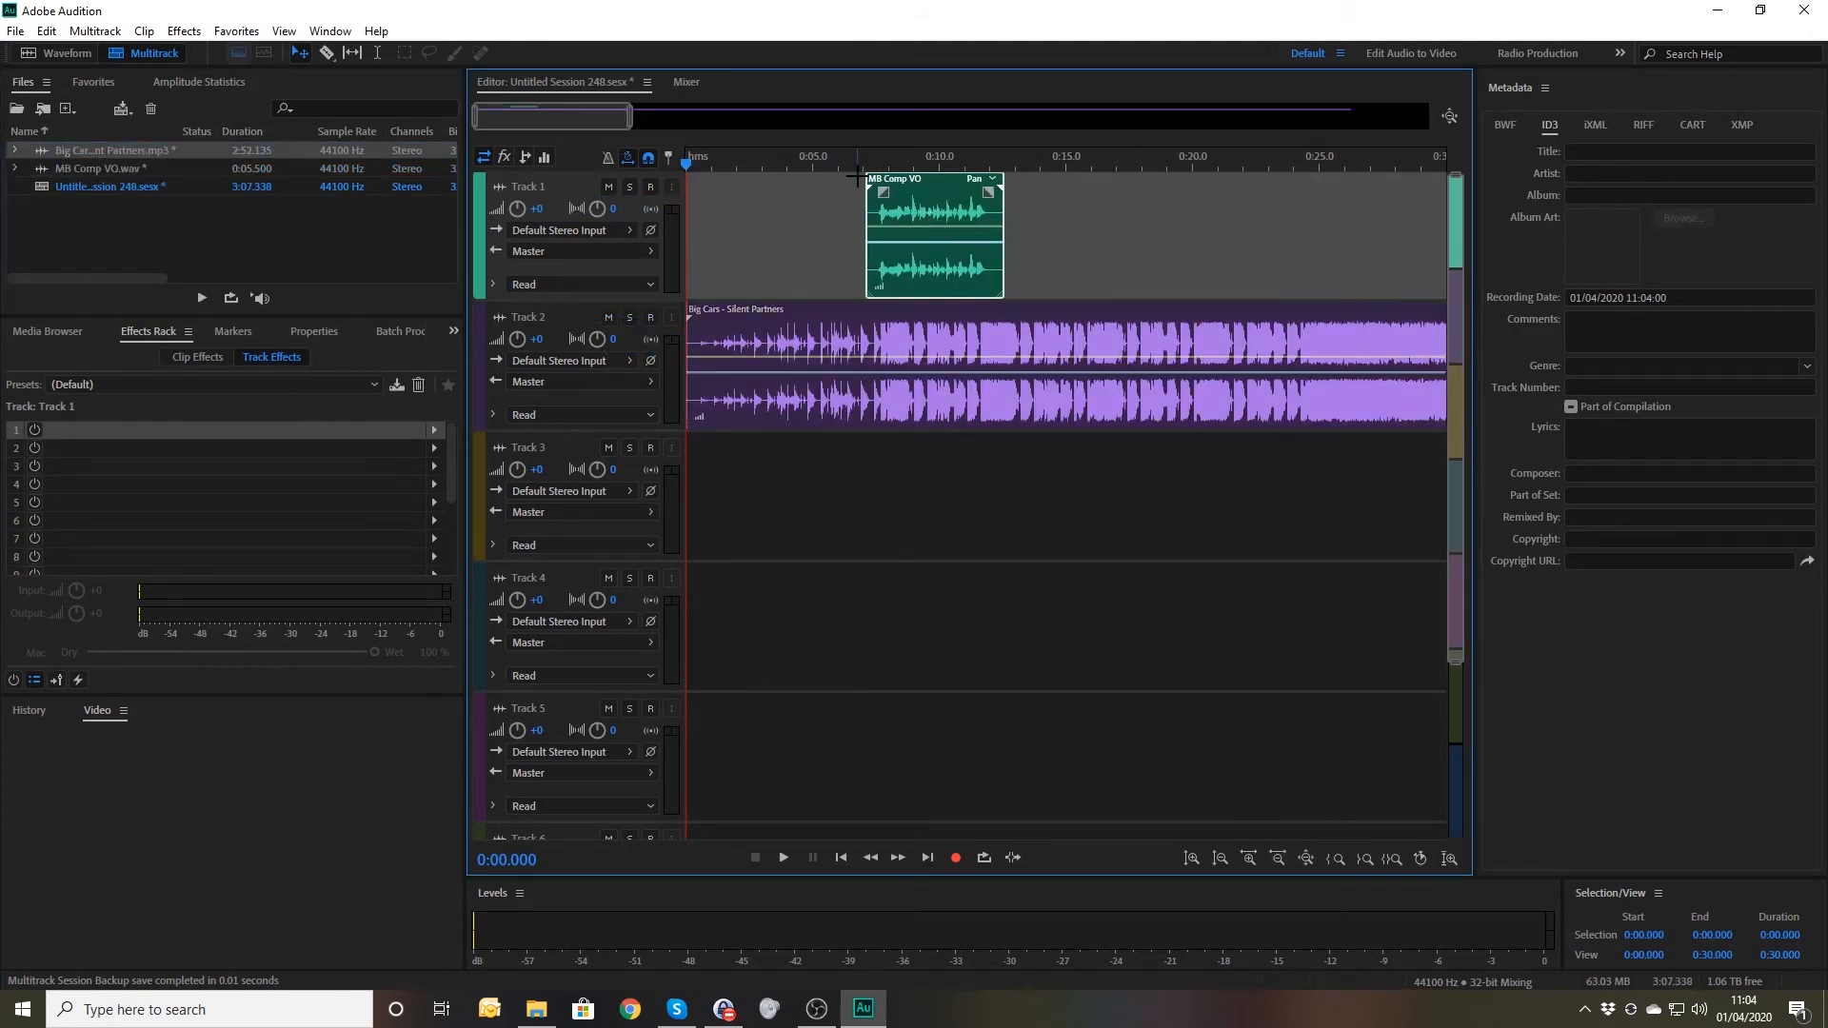
left_click(859, 161)
key("space")
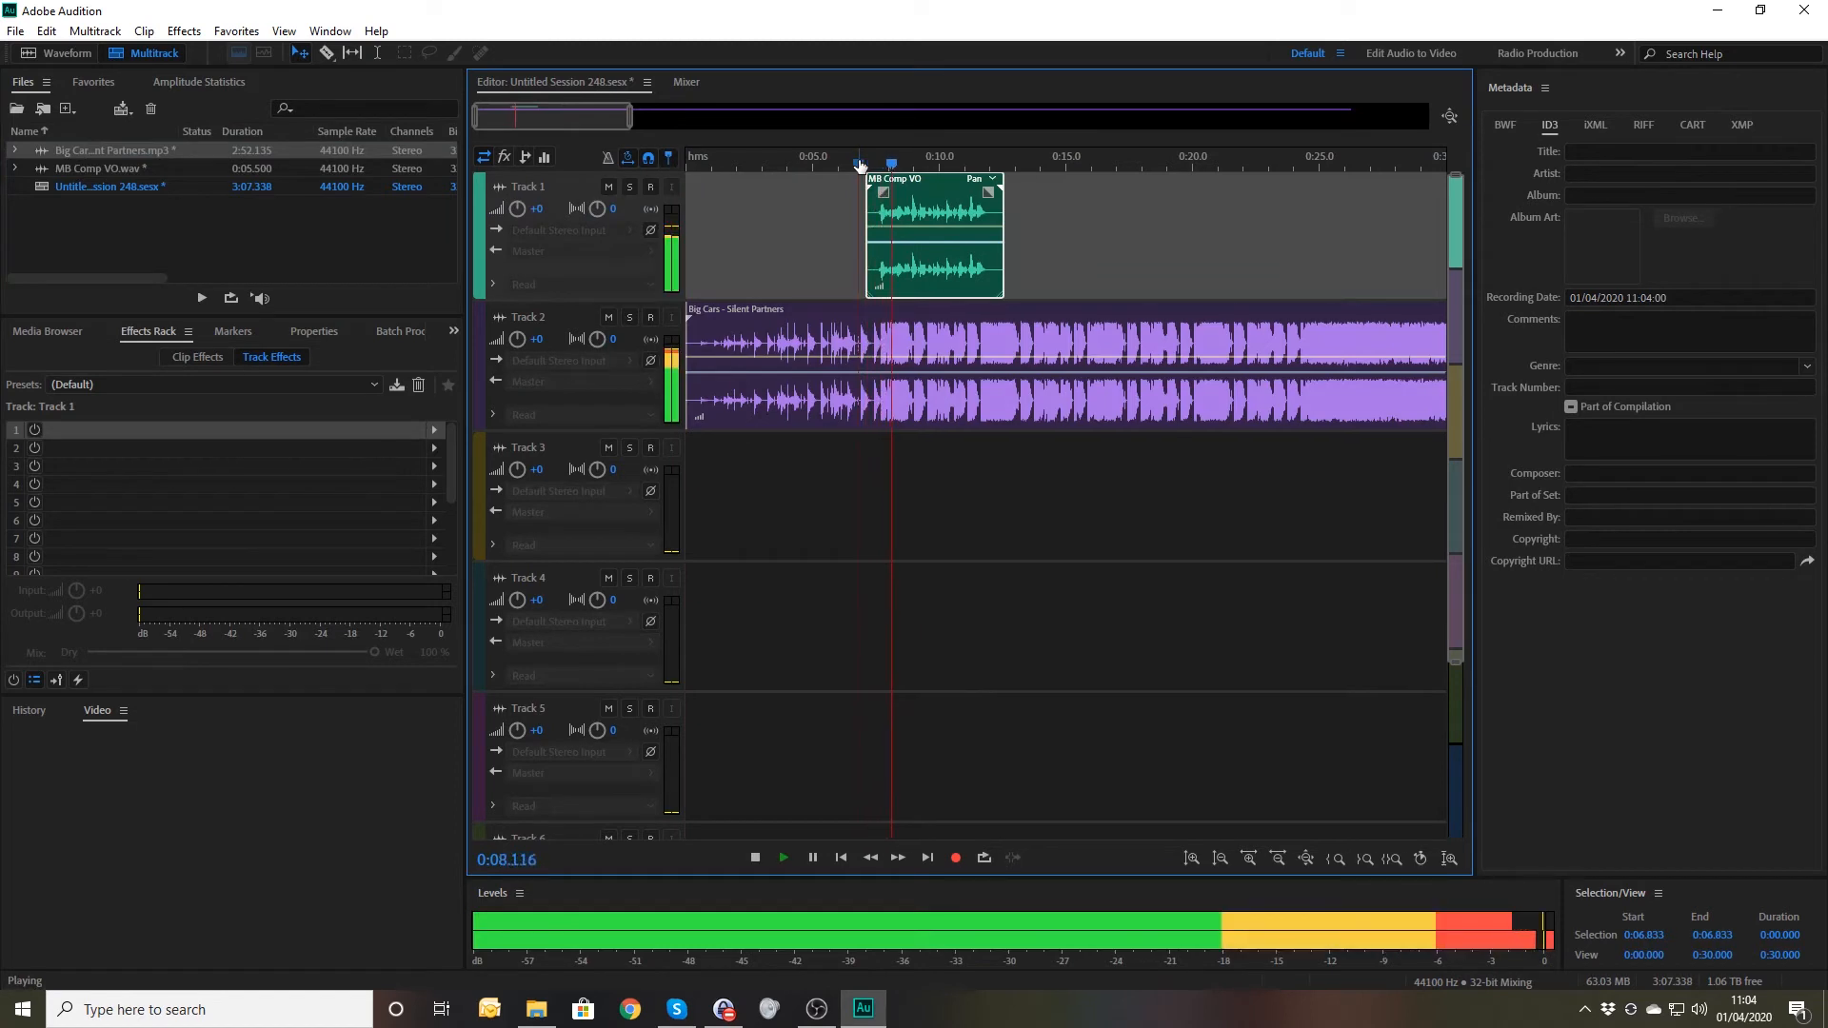
key("space")
- Align the voice-over clip with the music by ear, moving its start on Track 1 to about 8 seconds
scroll(931, 196, "up", 5)
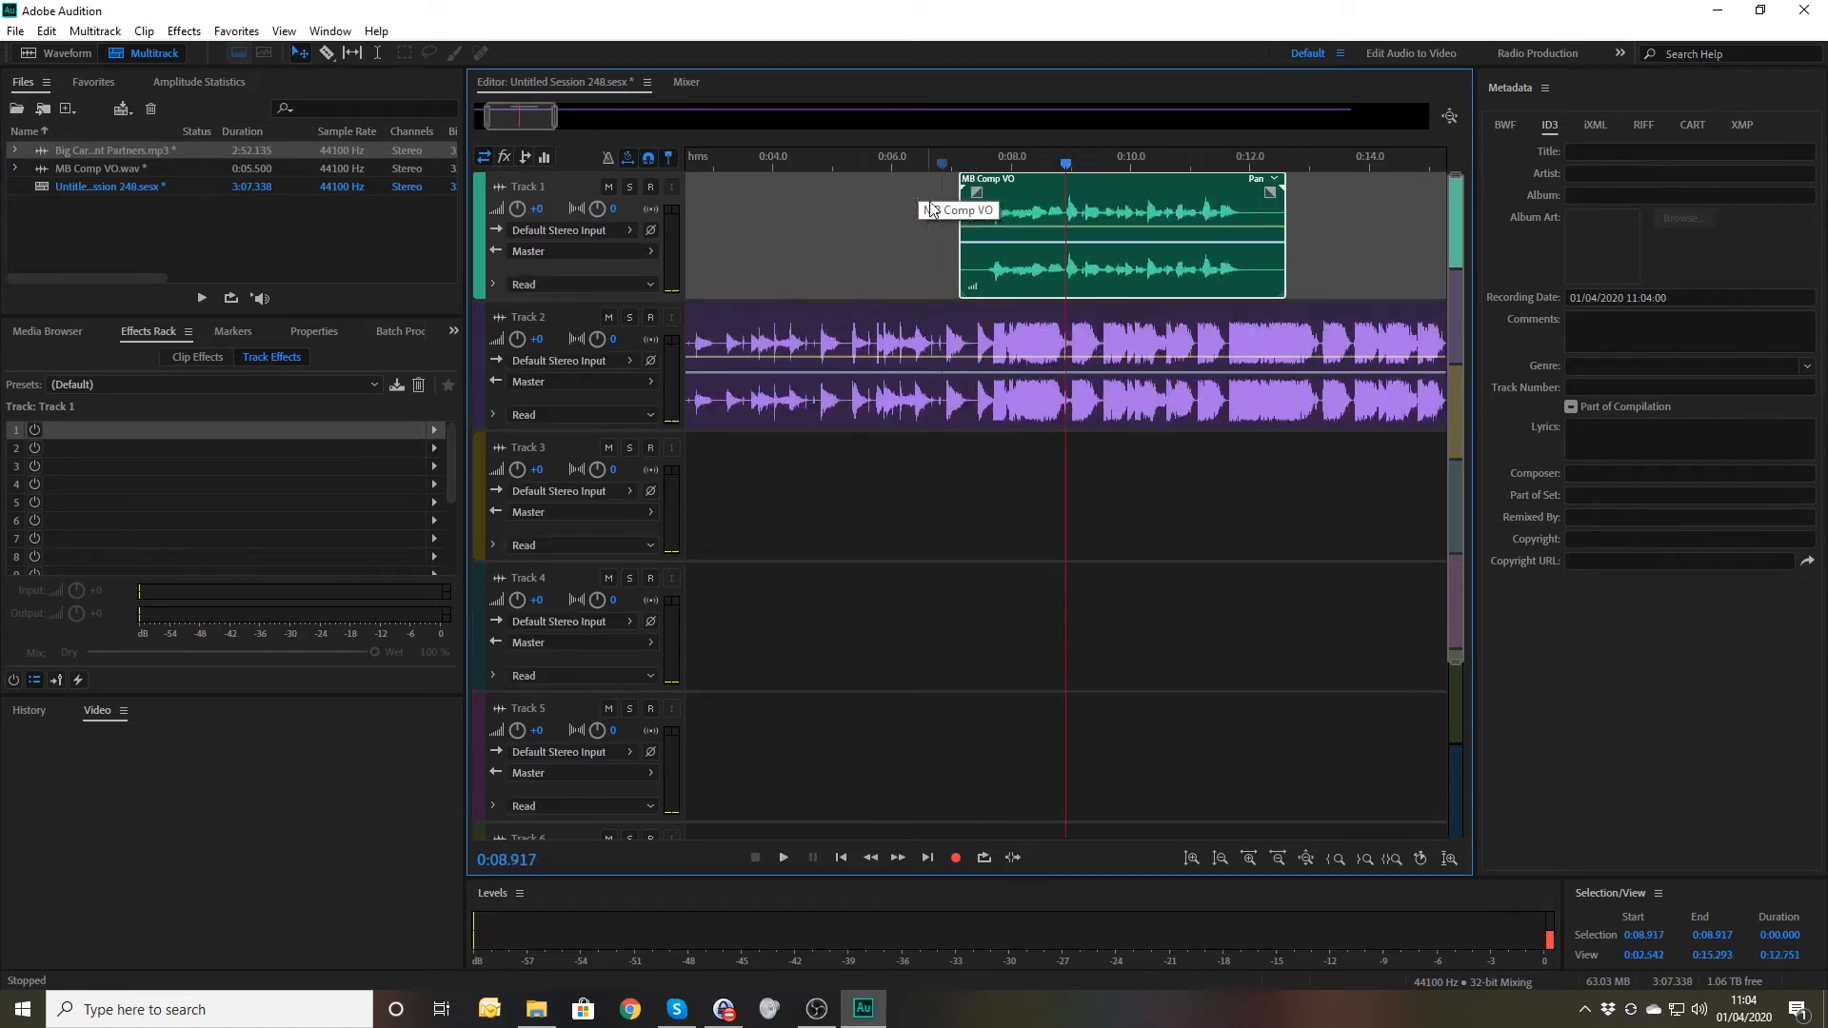
left_click_drag(1004, 226, 1068, 238)
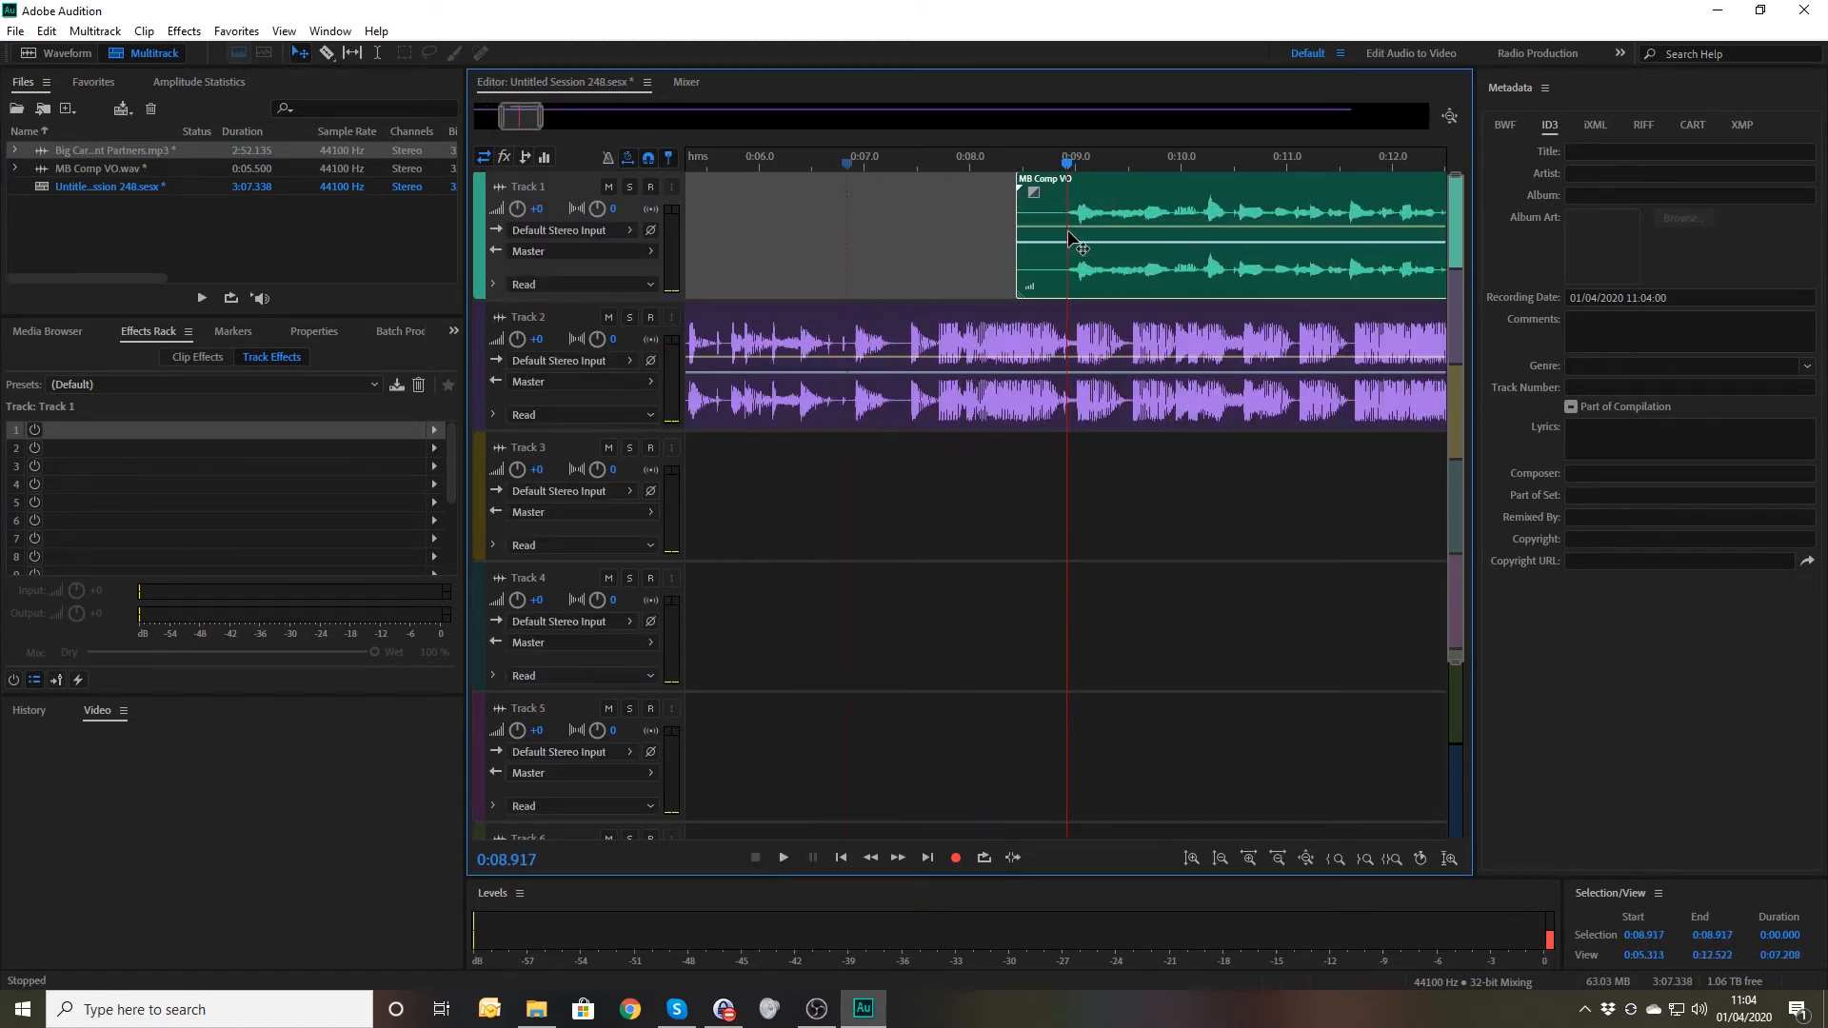
key("space")
key("space")
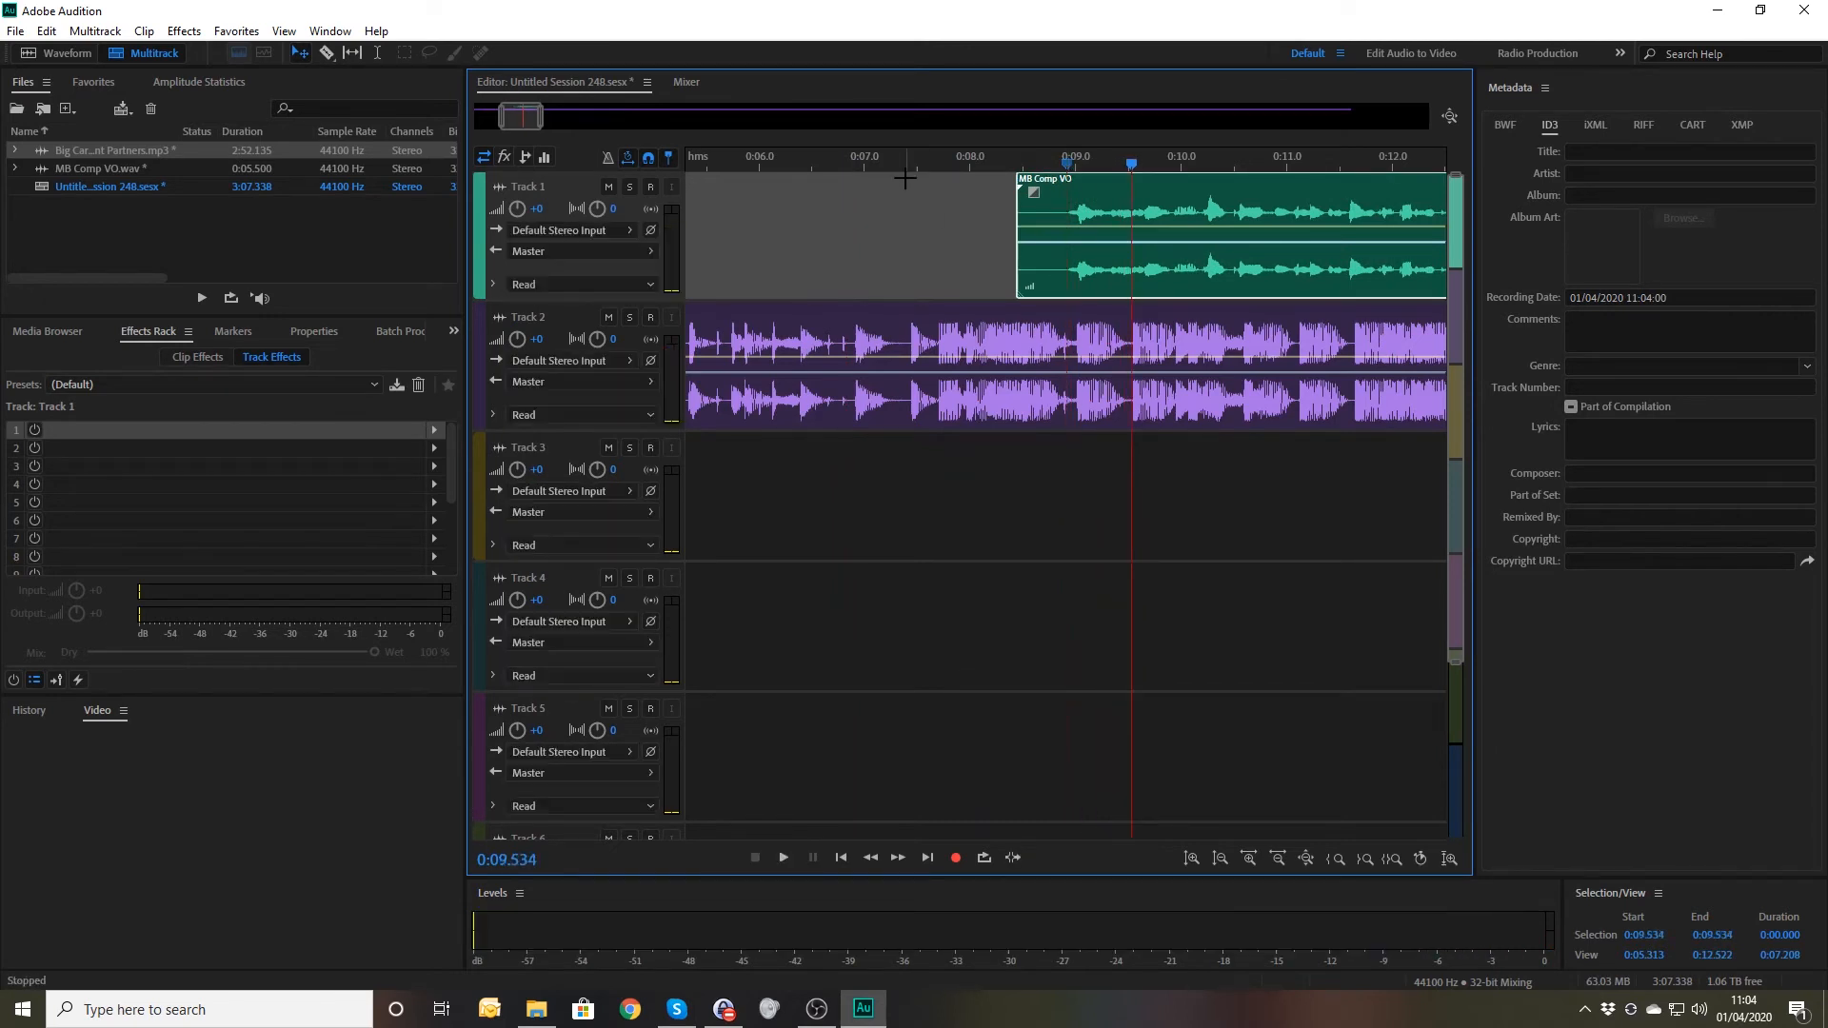
left_click(888, 162)
key("space")
key("space")
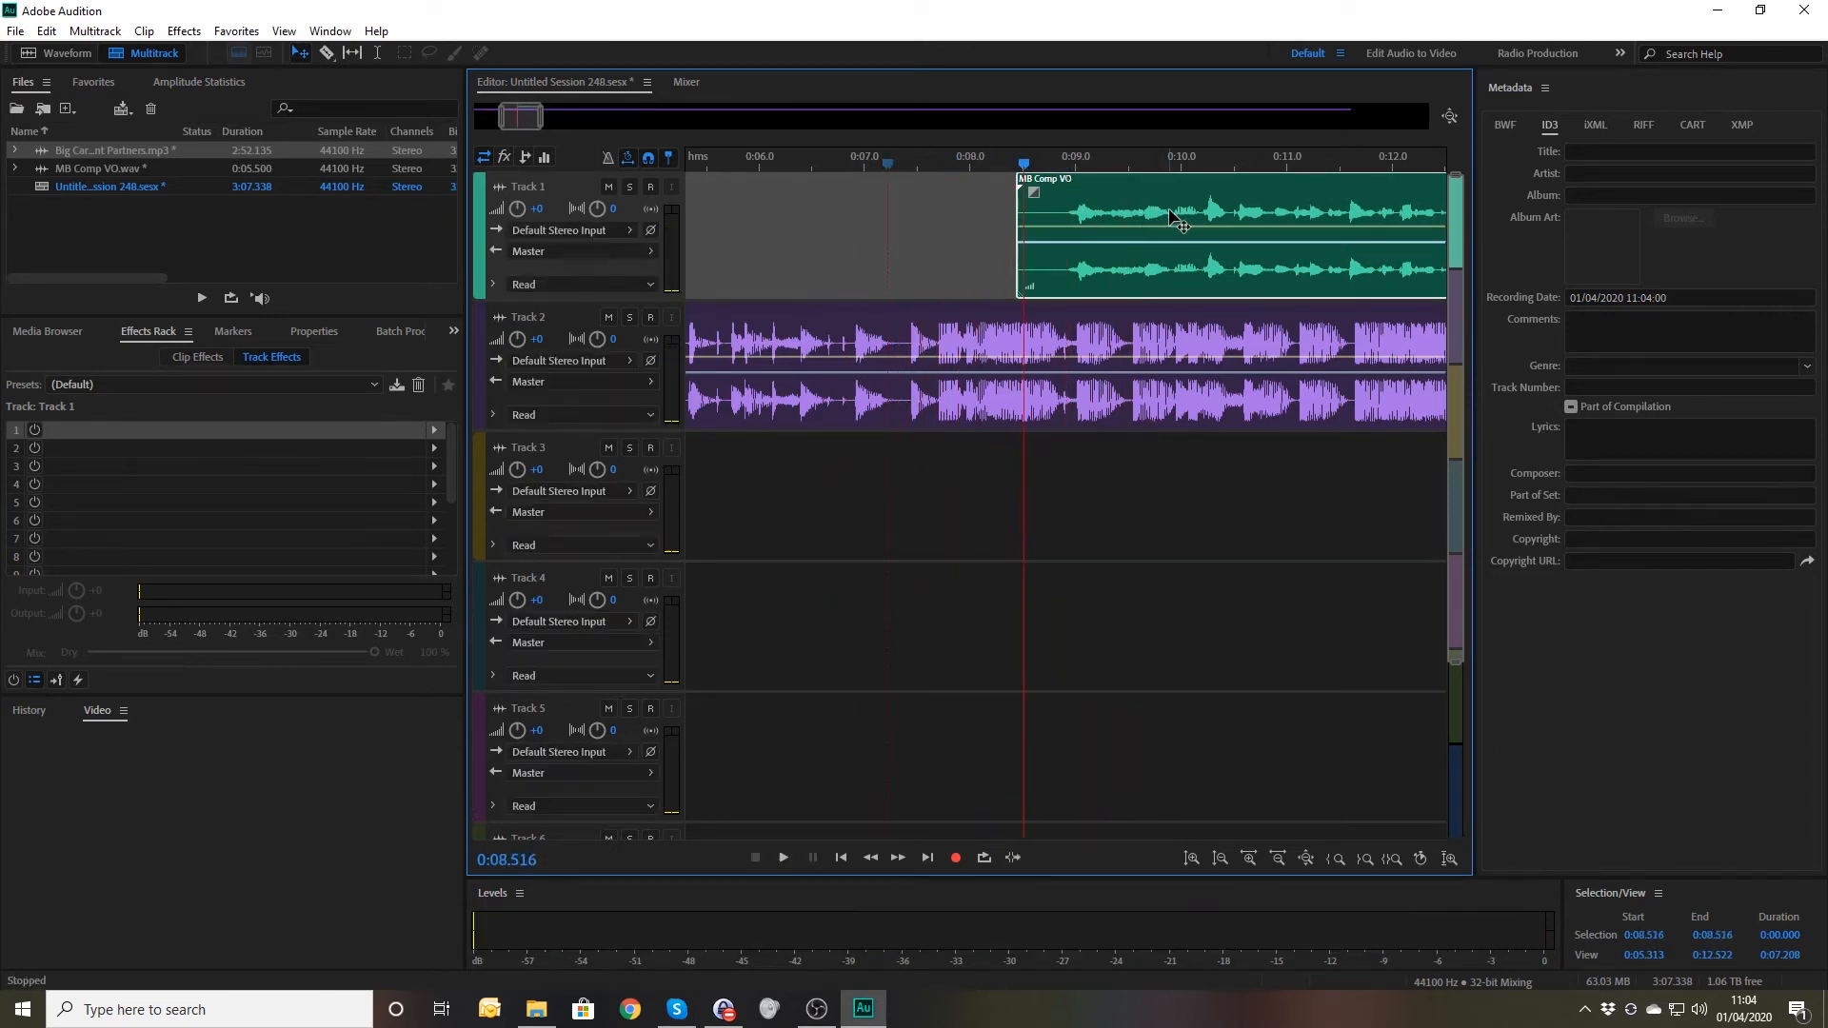
left_click_drag(1171, 224, 1121, 223)
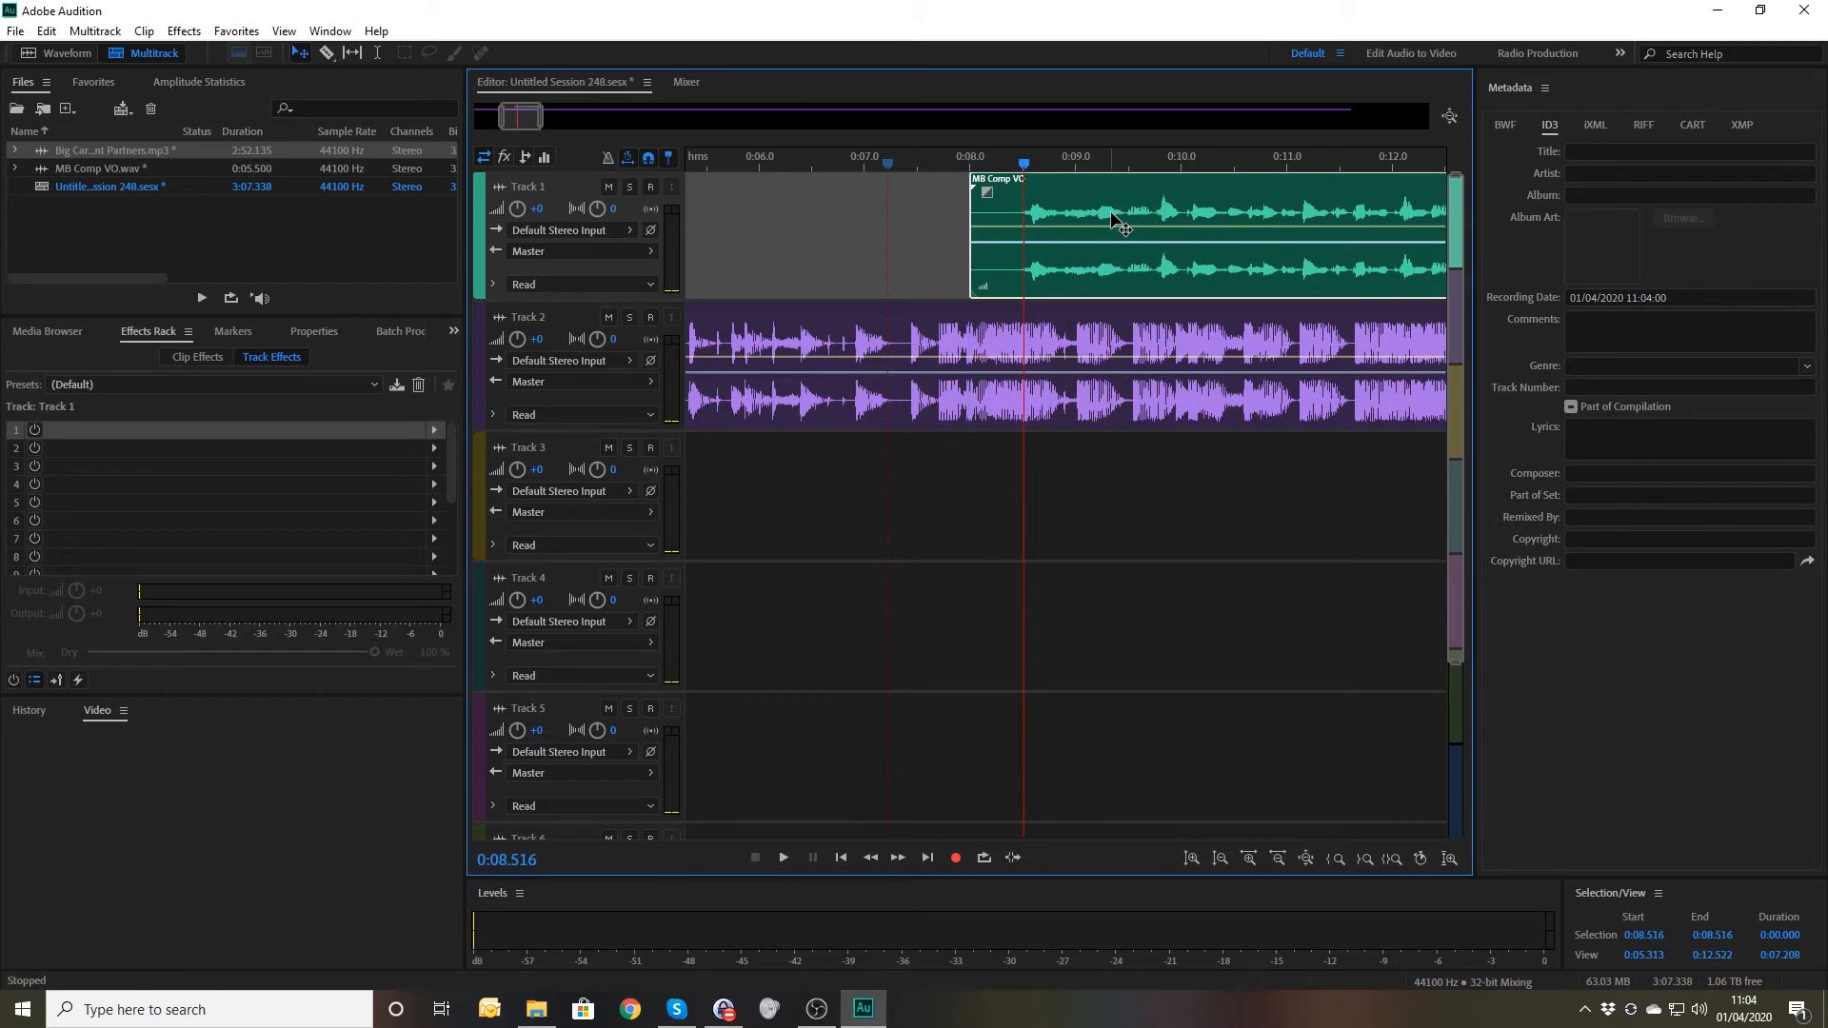
- Apply the Mark effects rack preset to Track 1 and play the session from about 7.6 seconds
left_click(261, 384)
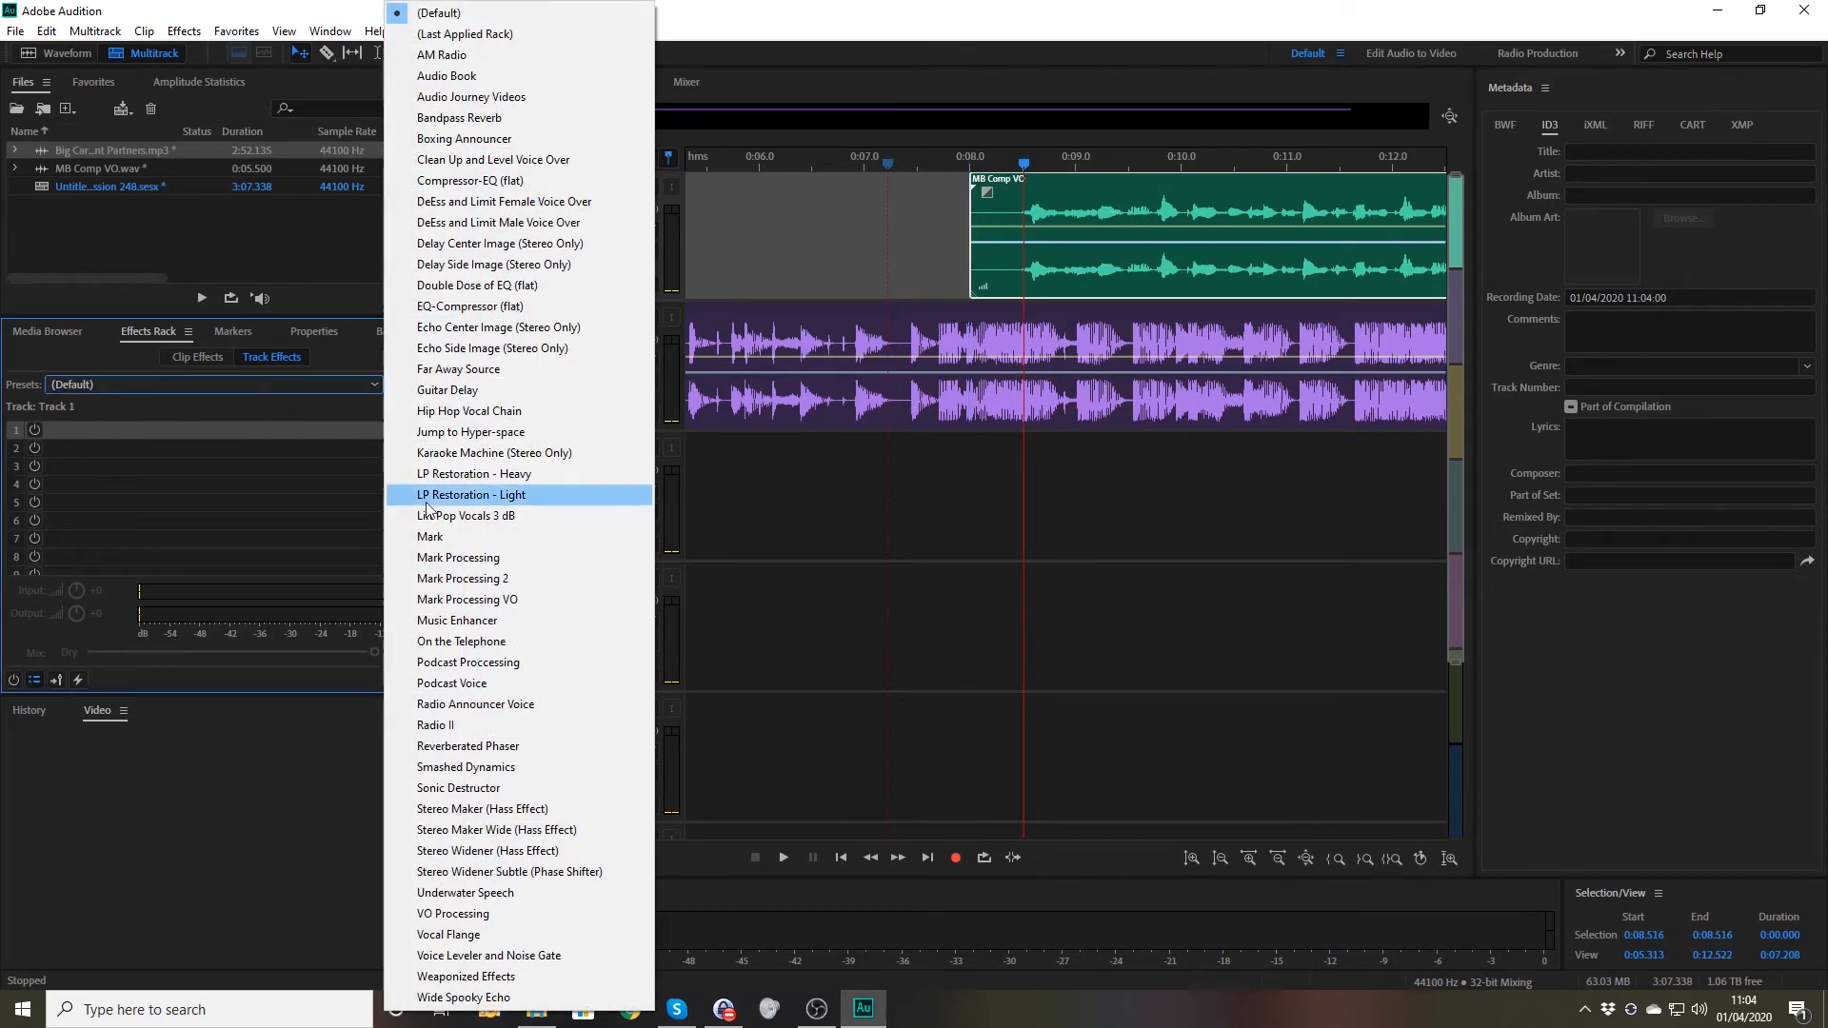
left_click(434, 539)
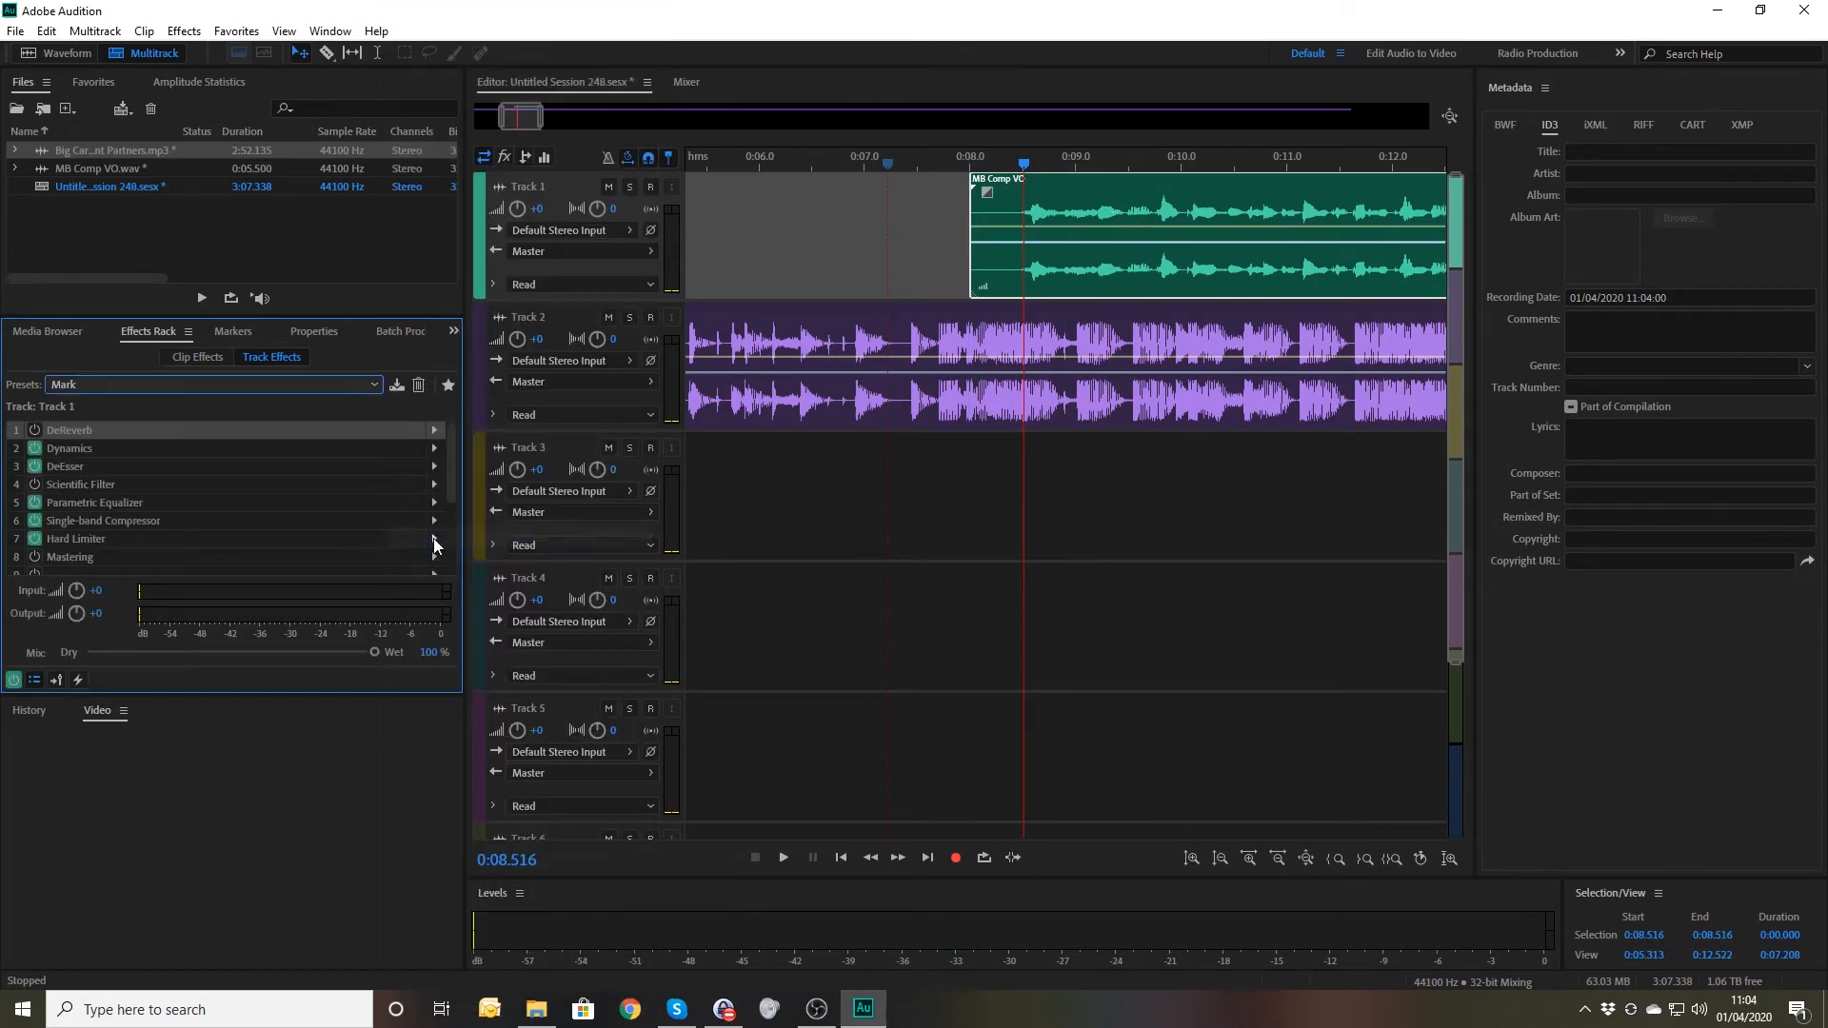
left_click(926, 166)
key("space")
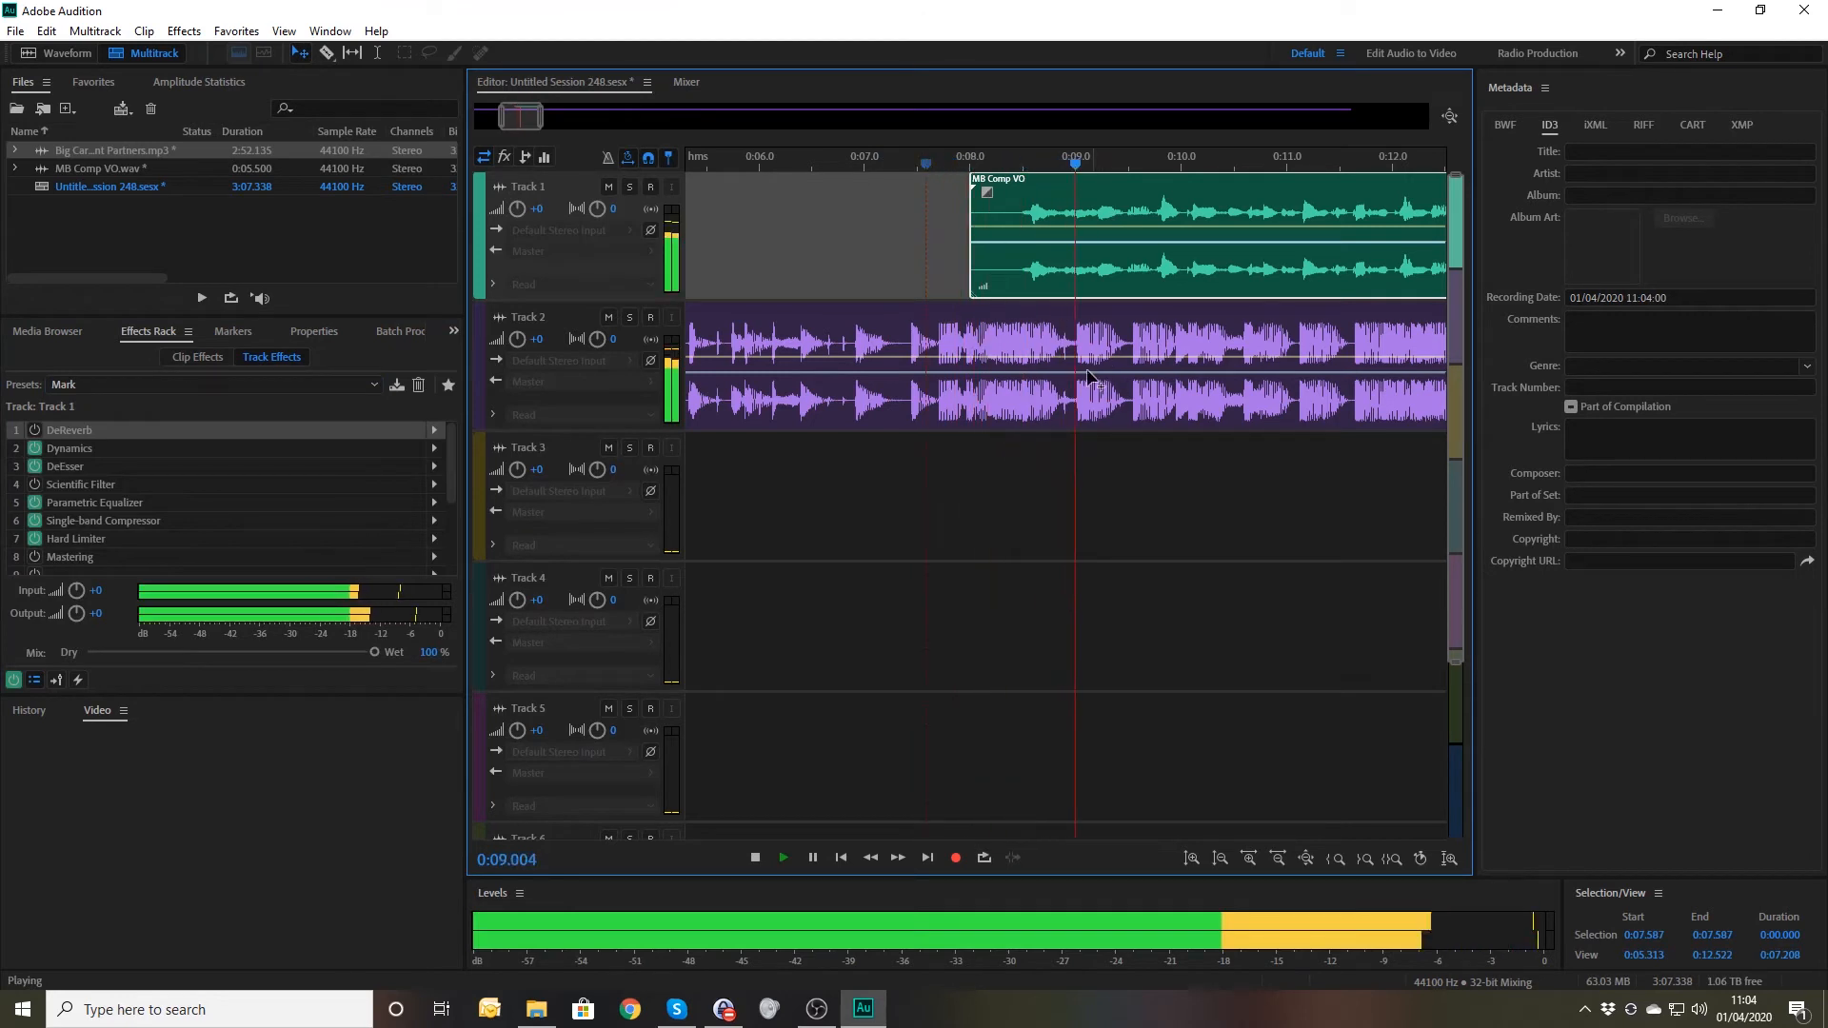
key("space")
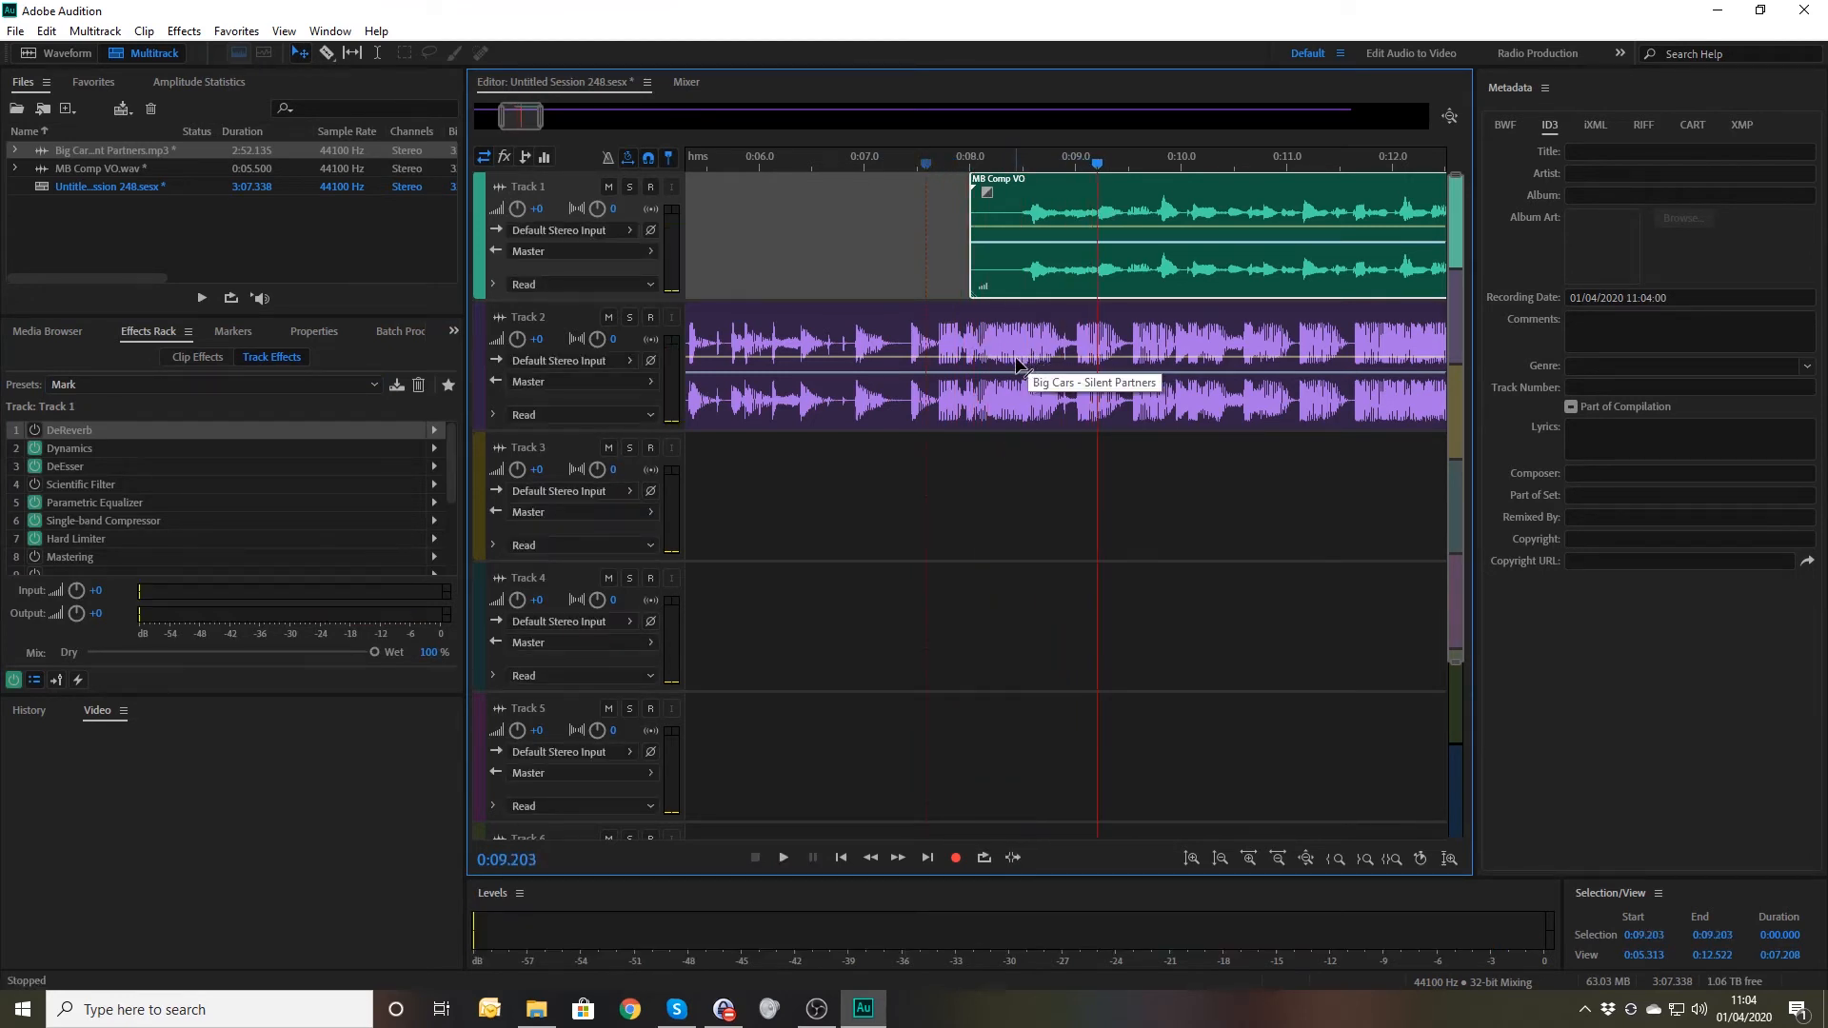
- Lower the music's volume envelope from about 8.5 seconds under the voice-over, and play from about 7.4 seconds
left_click(1017, 361)
left_click_drag(1022, 357, 1026, 389)
left_click(909, 166)
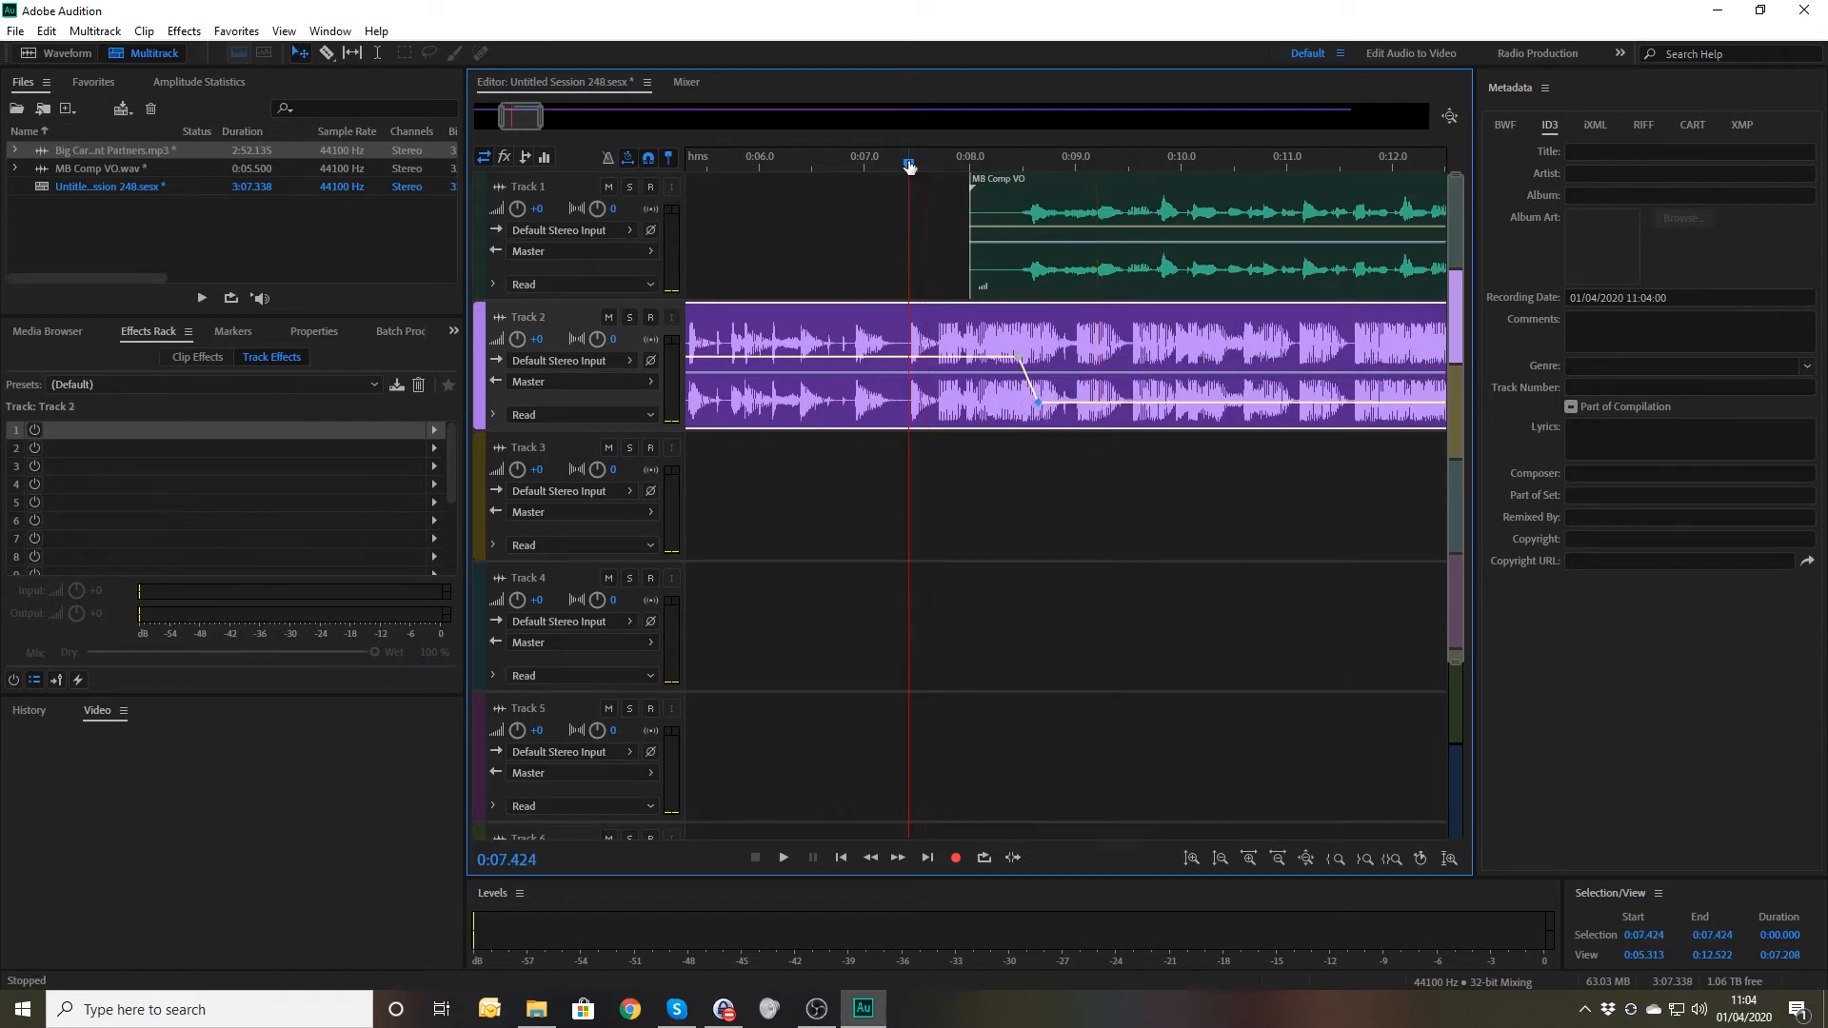
key("space")
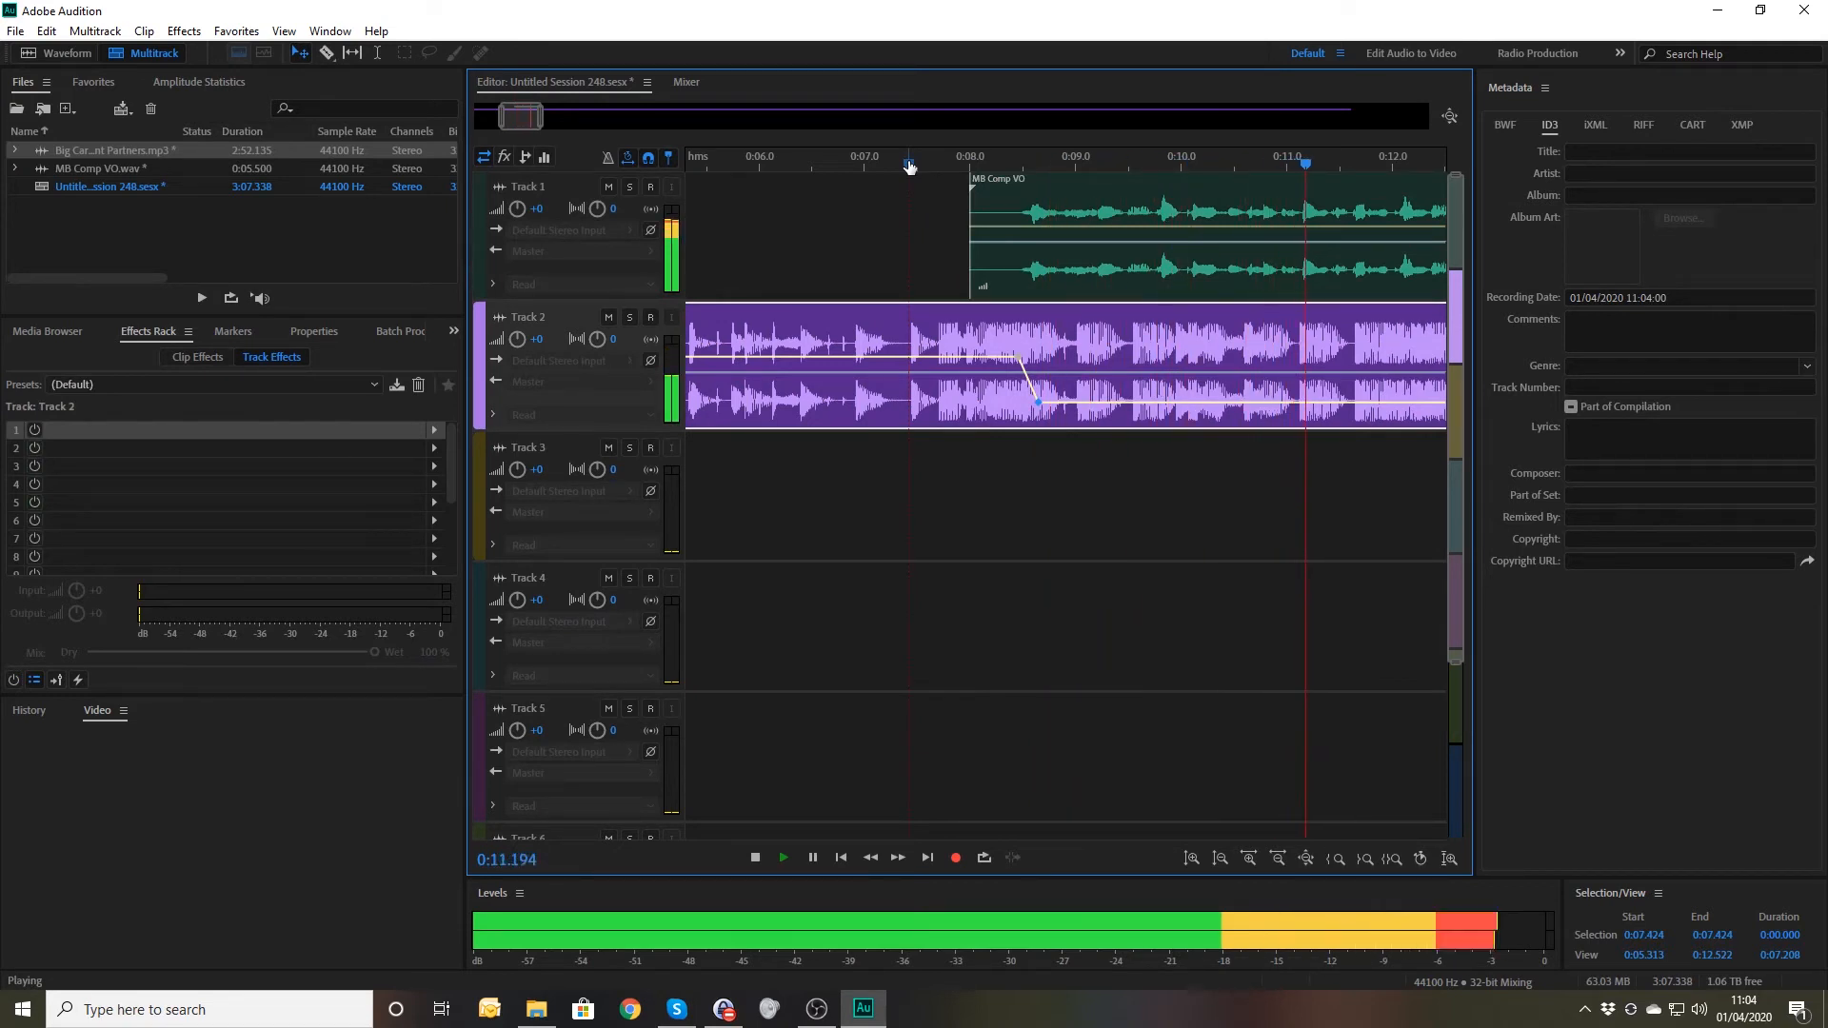
key("space")
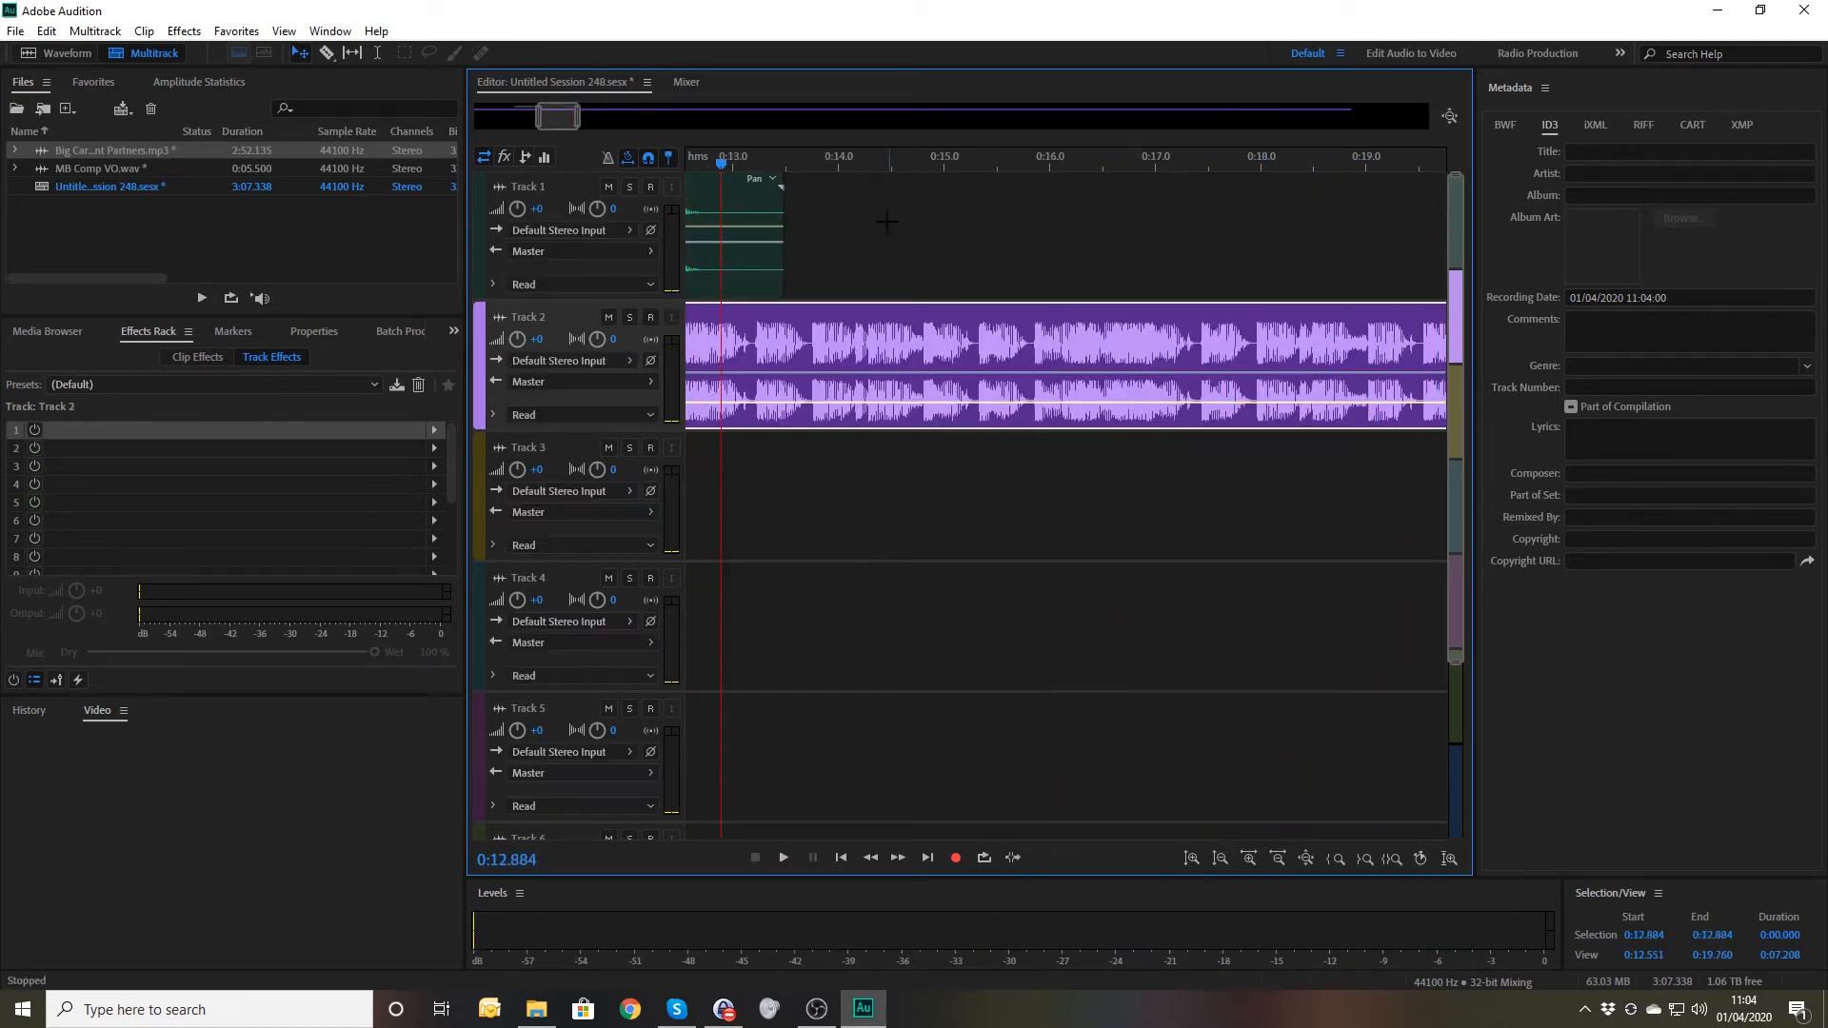
- Raise the music's volume envelope back up at about 12.7 seconds and play from 12.884 seconds
left_click(695, 403)
left_click_drag(708, 410, 705, 364)
key("space")
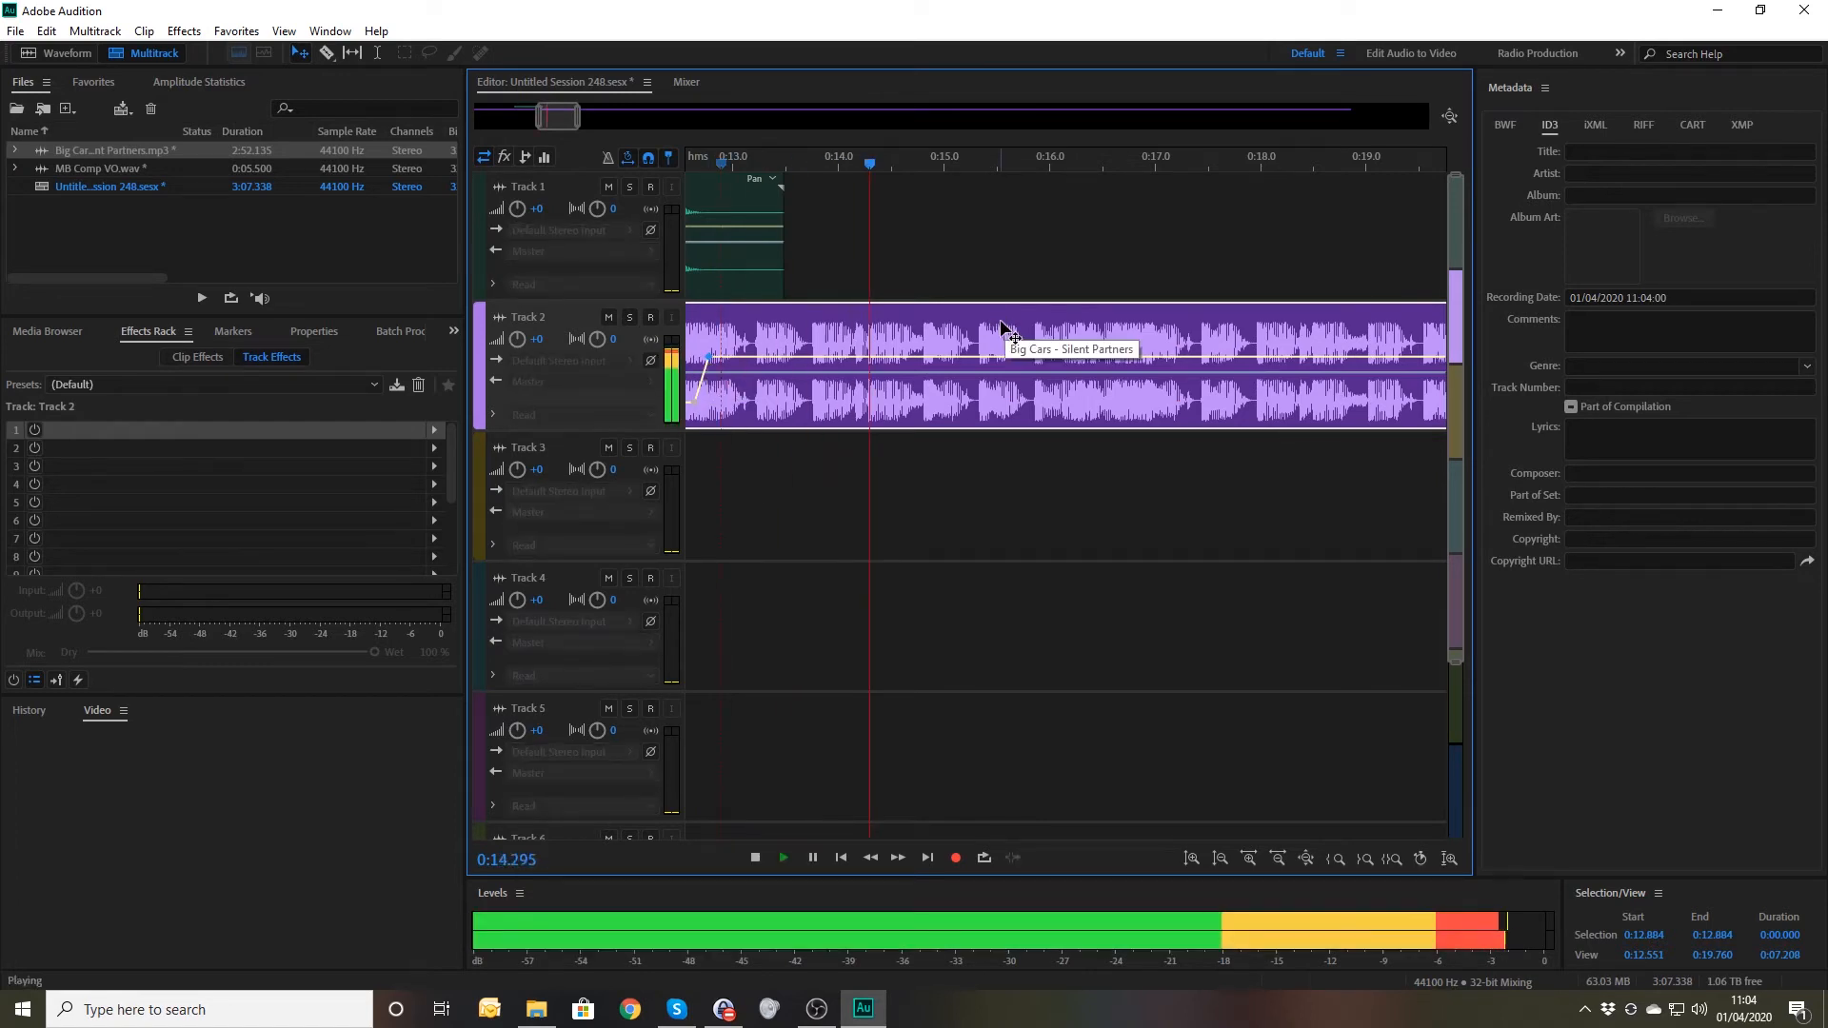
key("space")
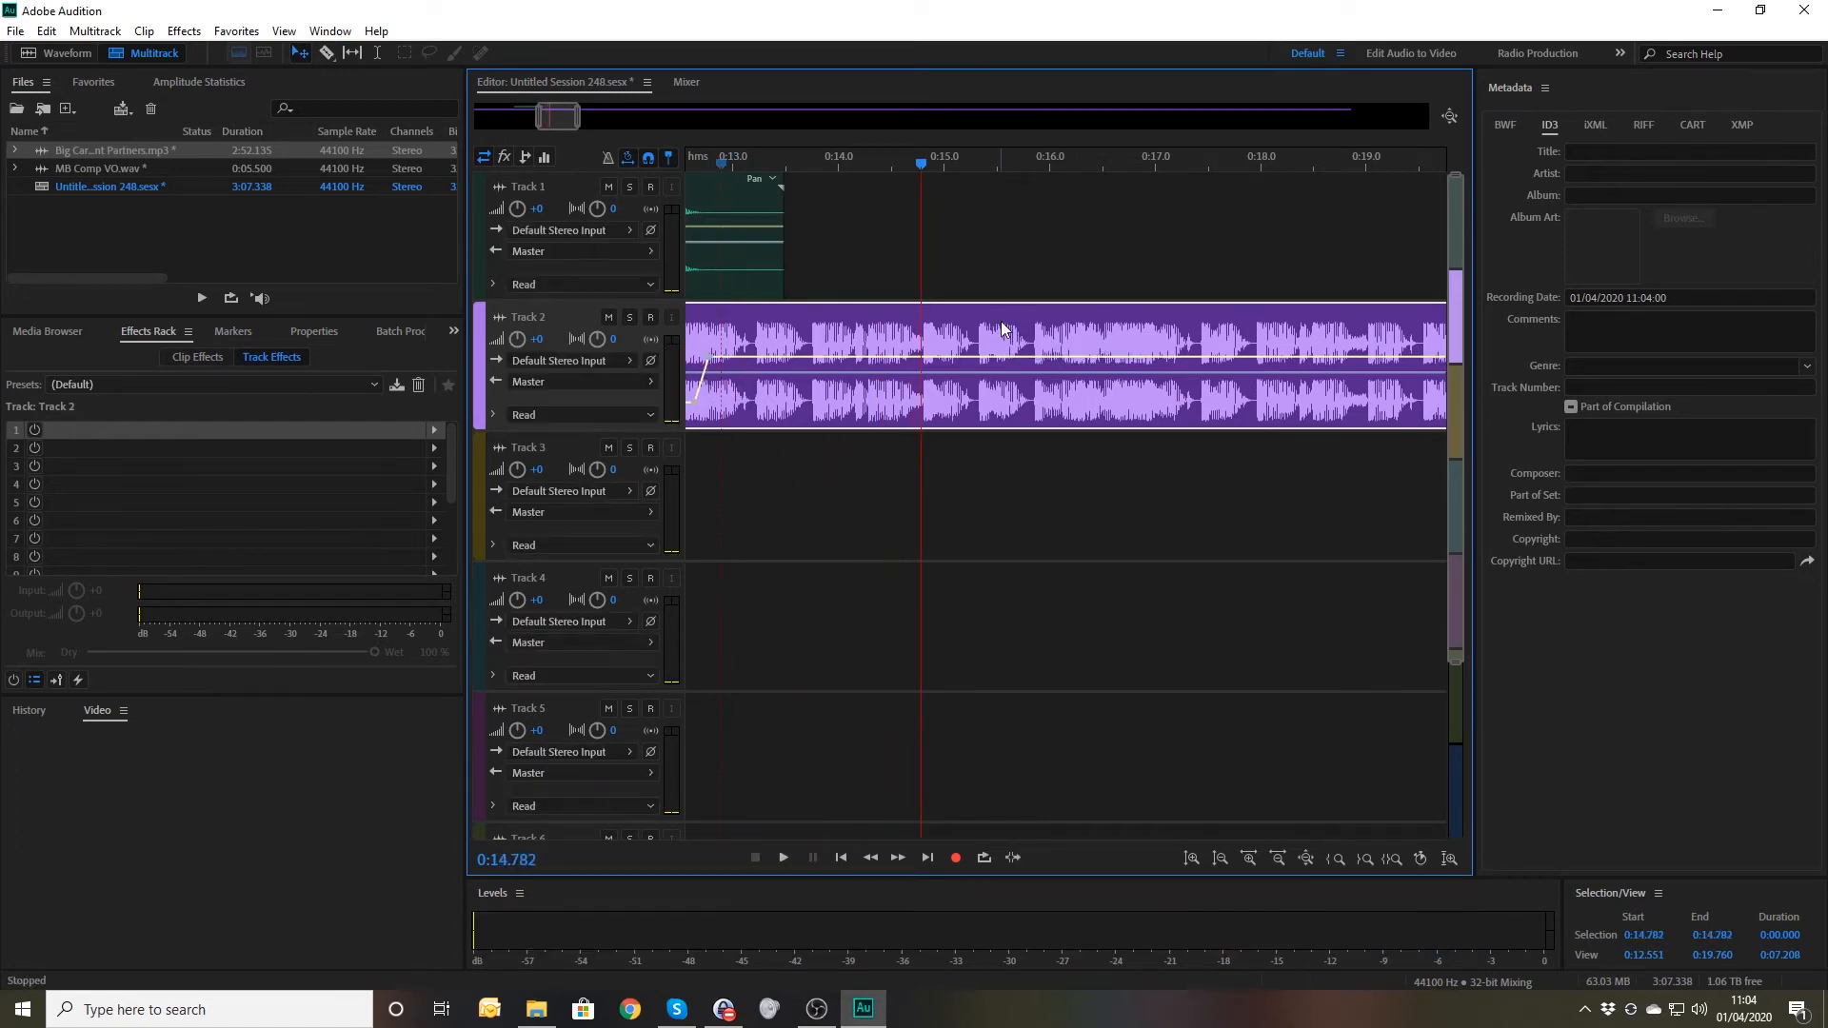
- Split the music clip at 14.782 seconds, delete the remainder, and fade out its end from about 13.1 seconds
key("ctrl+k")
key("Delete")
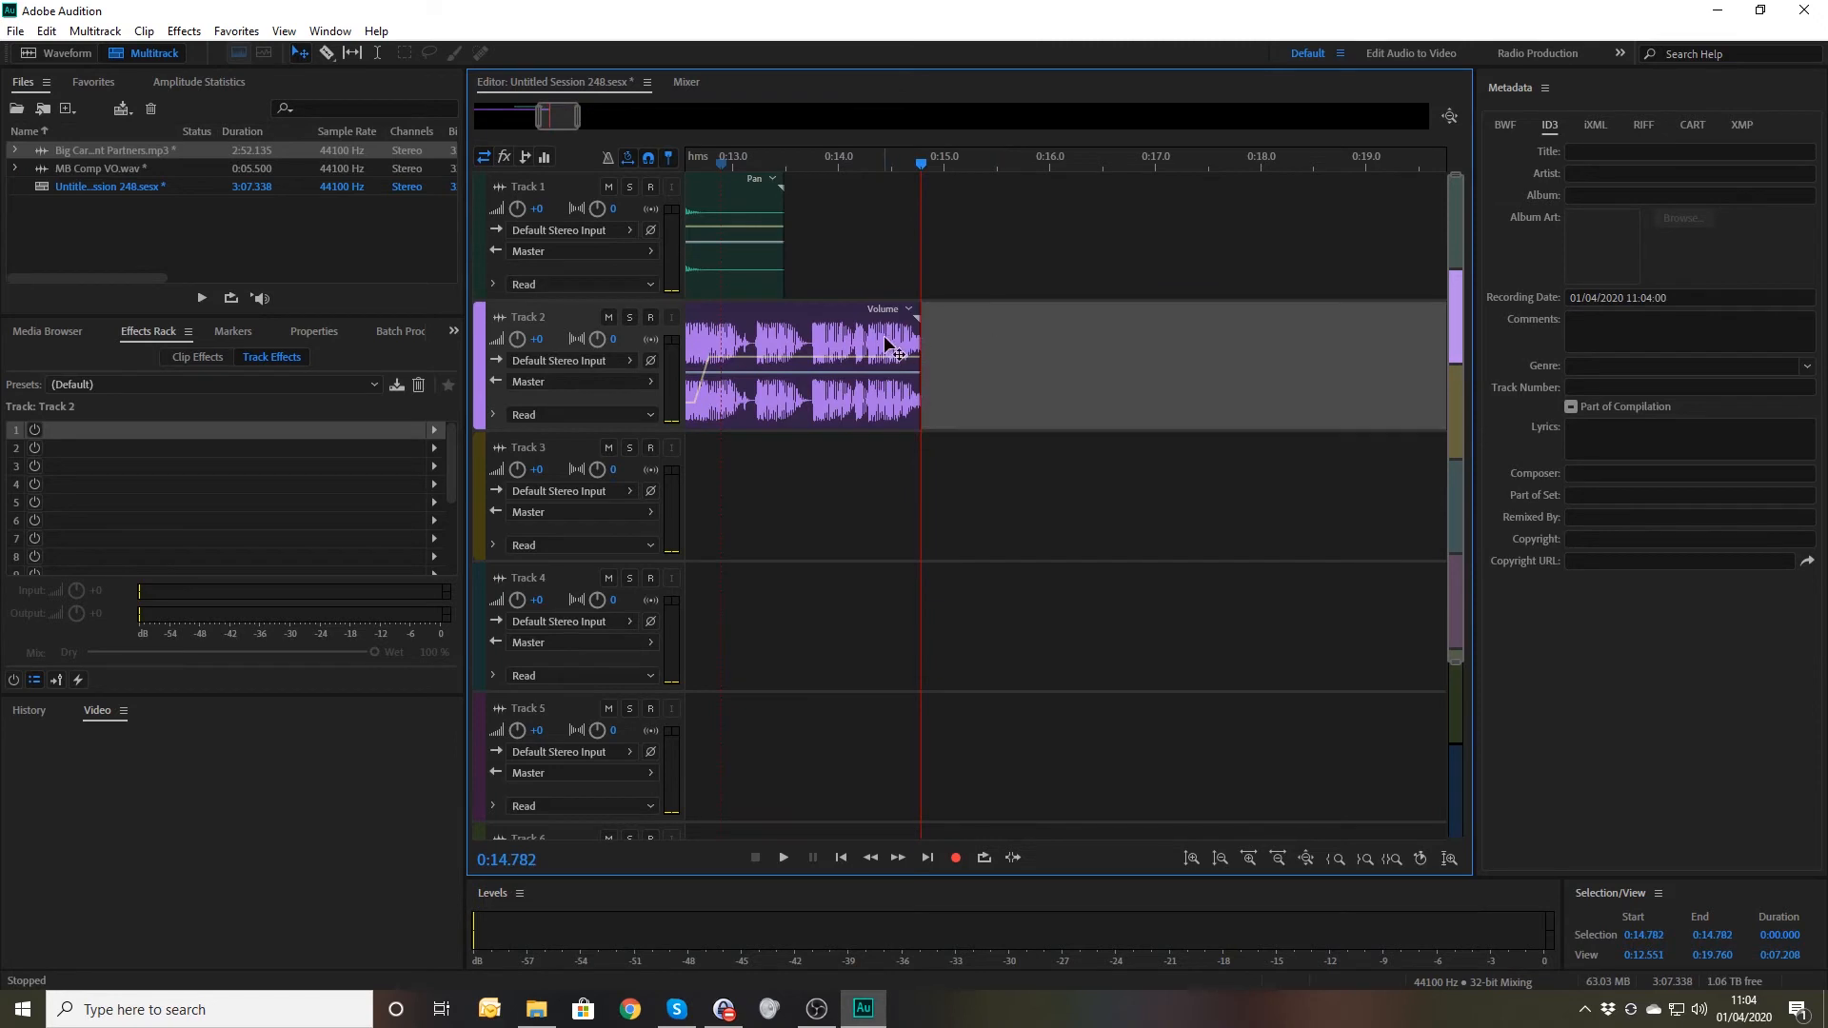
left_click_drag(911, 311, 718, 386)
left_click(807, 510)
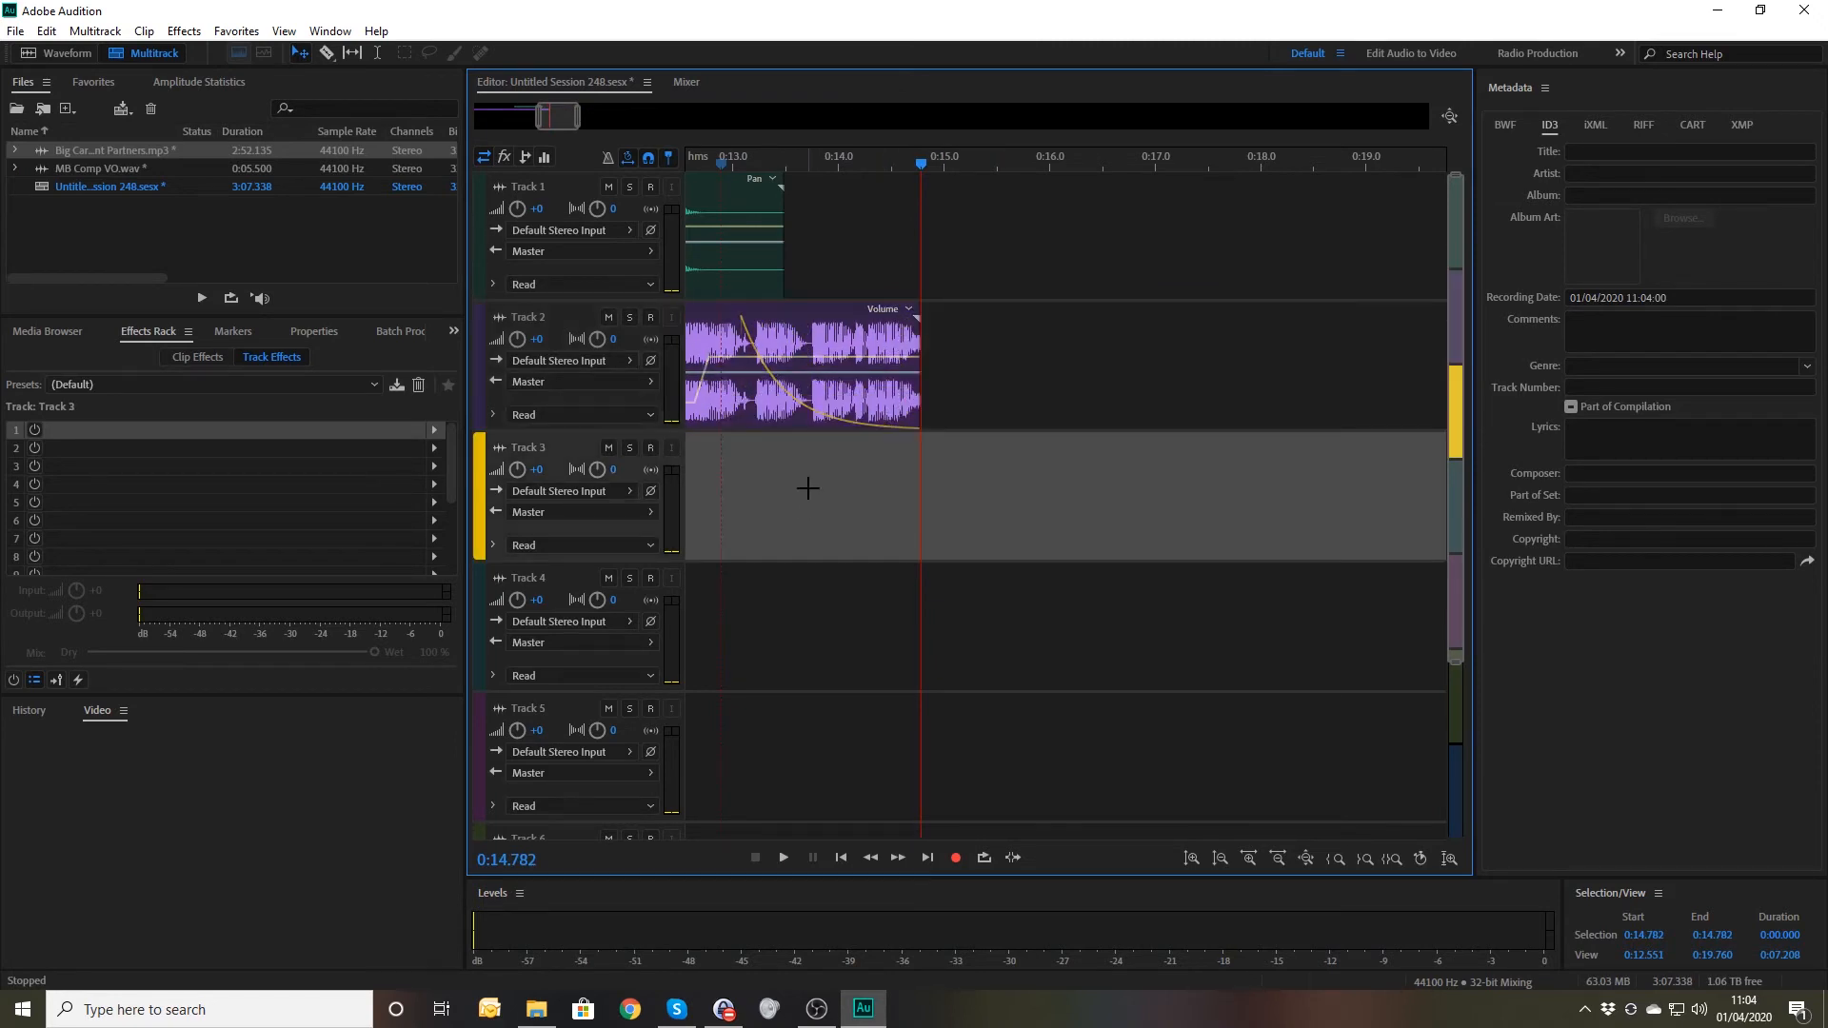
- Mix down the entire session to a new file and play it through from the start
key("Home")
right_click(961, 520)
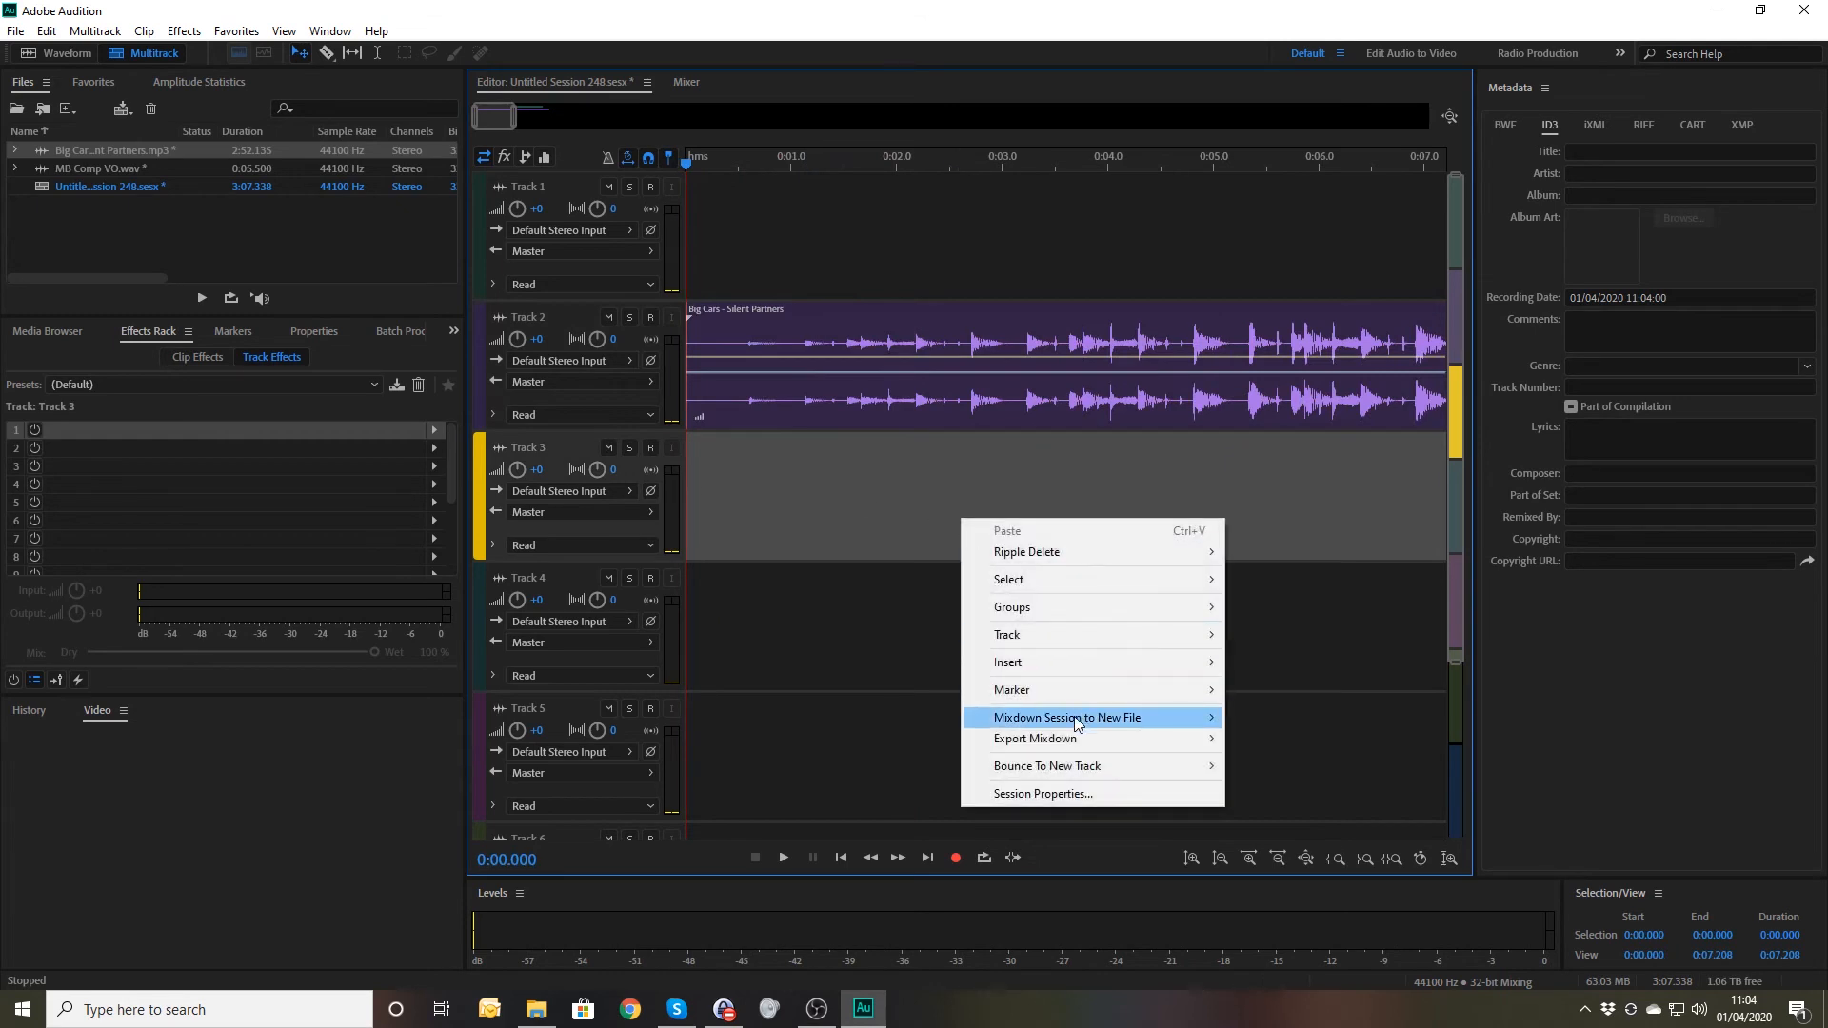
left_click(1256, 739)
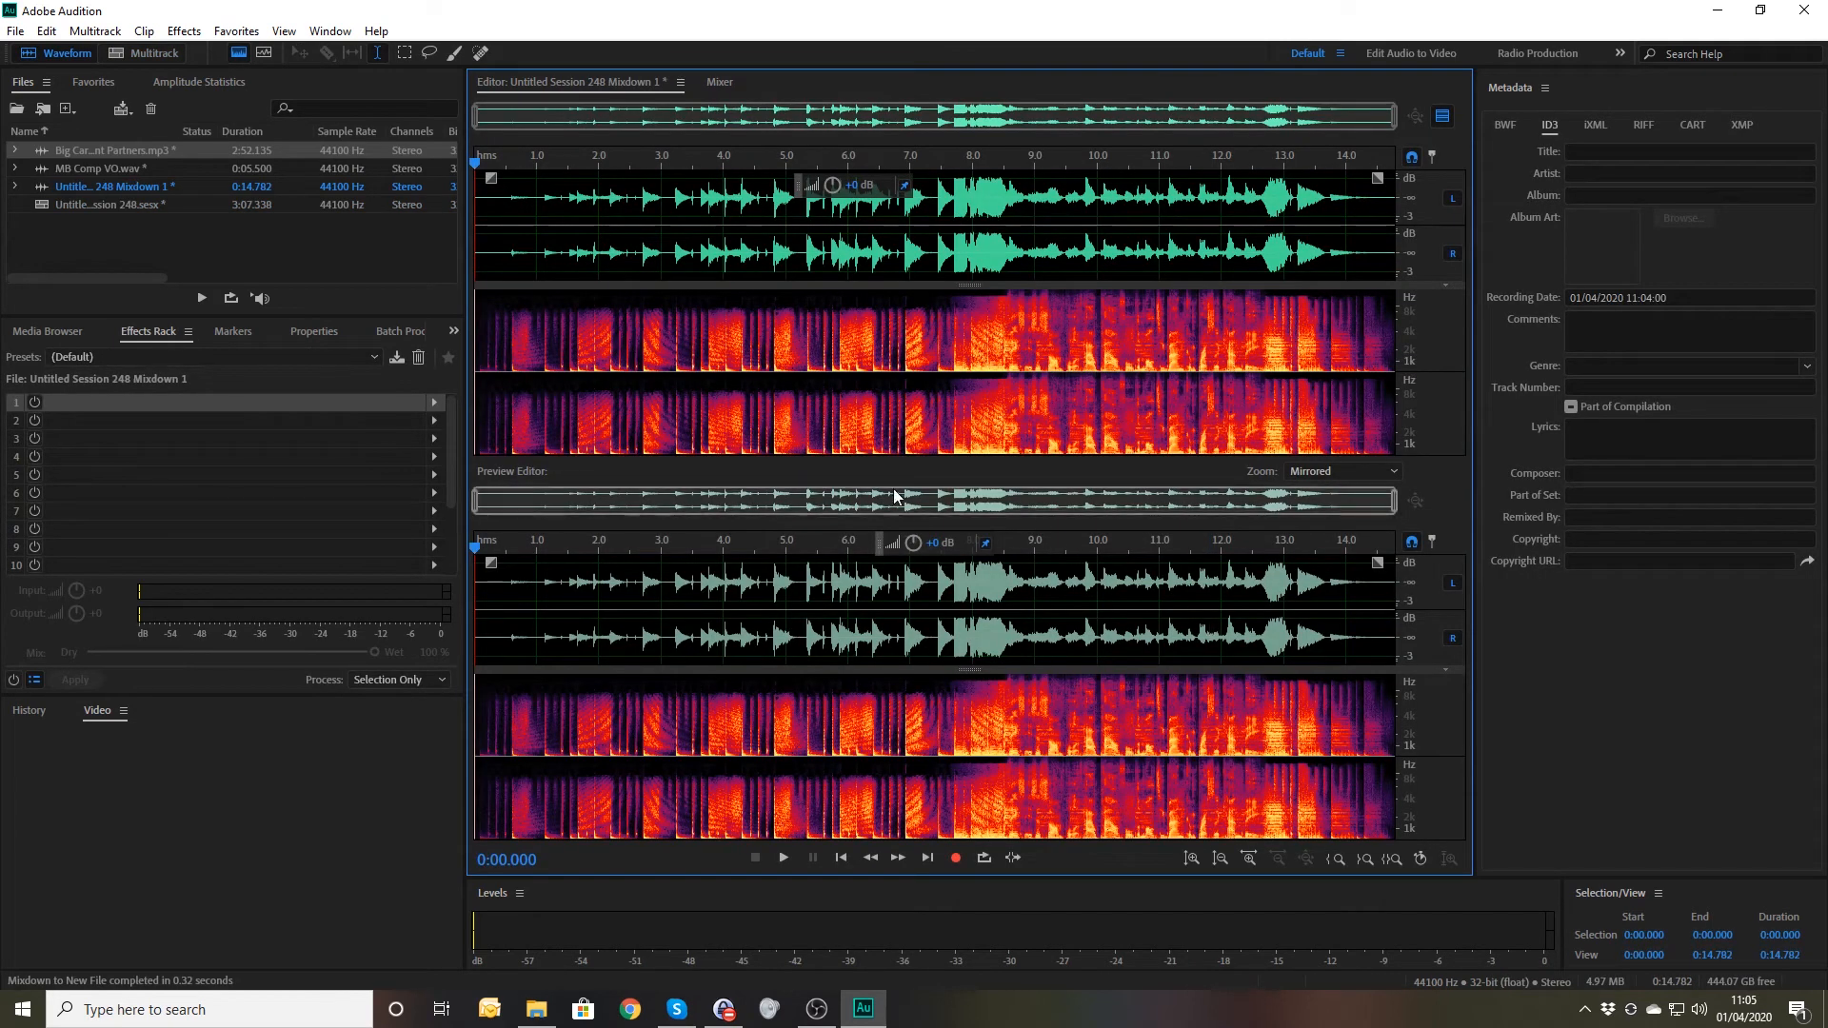
key("space")
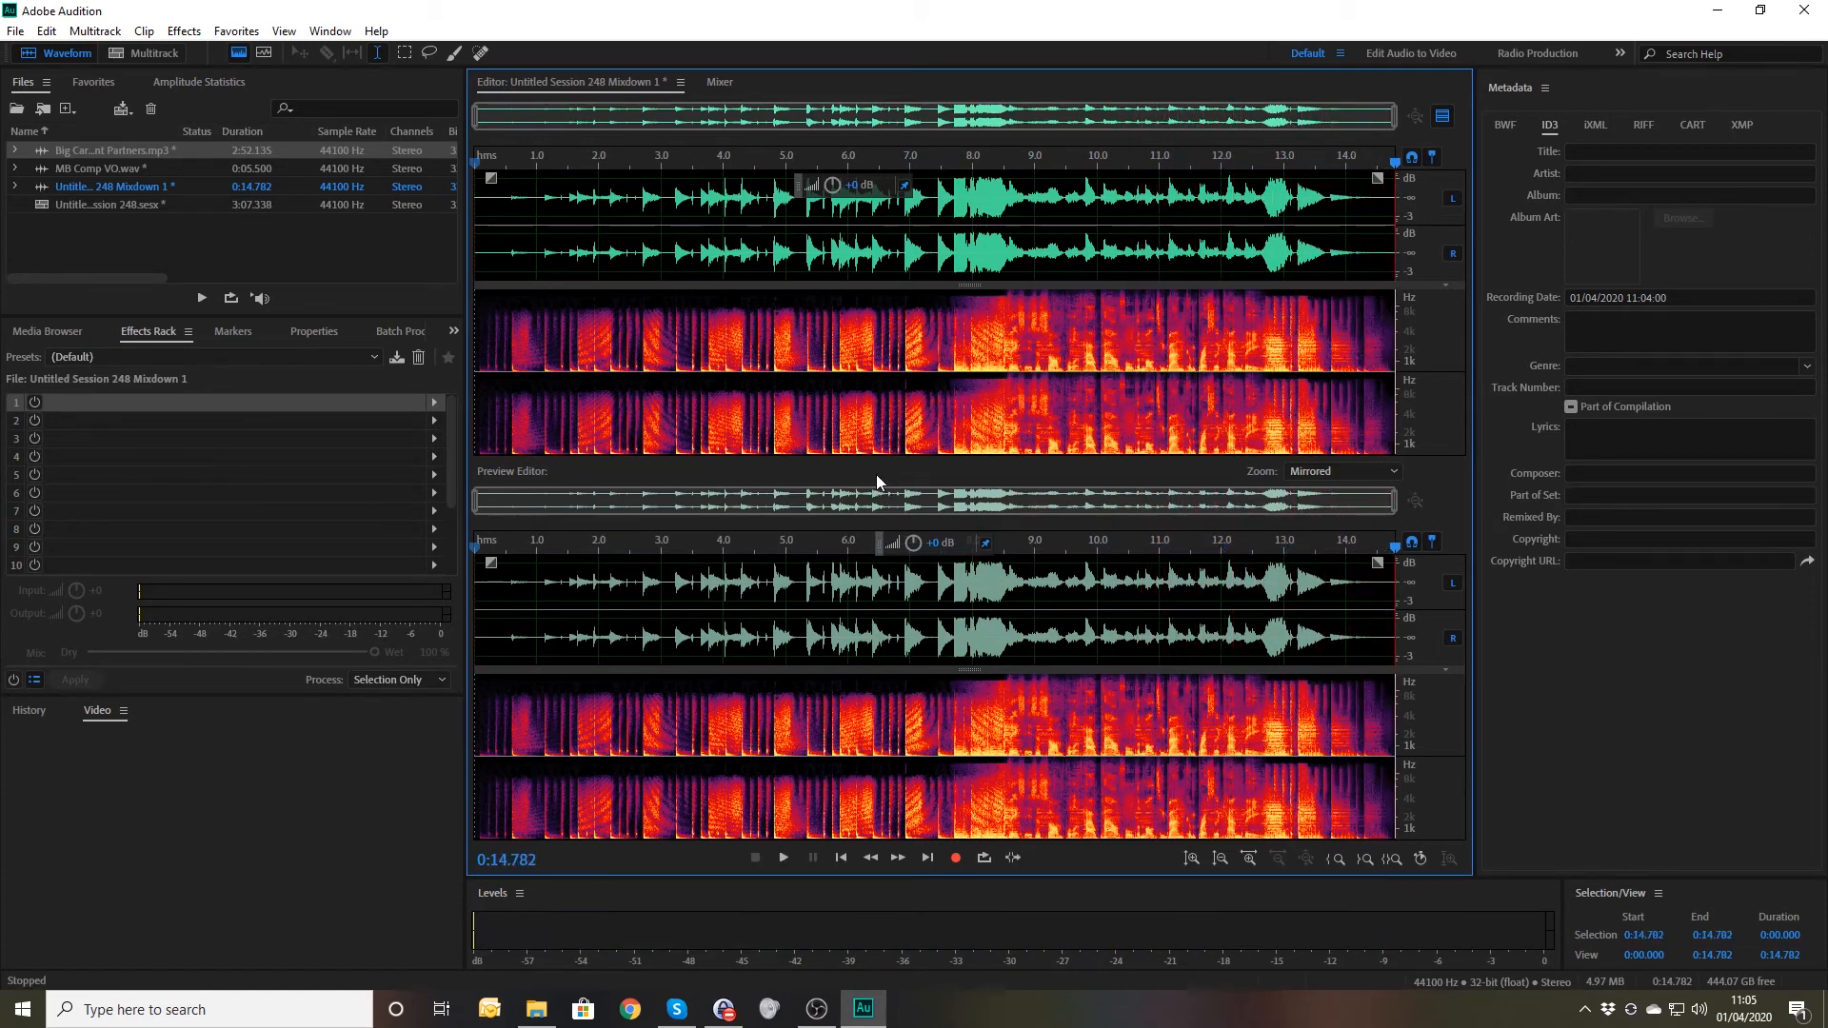
- Add a Multiband Compressor with the Broadcast preset to the mixdown's effects rack and move its window clear of the waveform
left_click(434, 402)
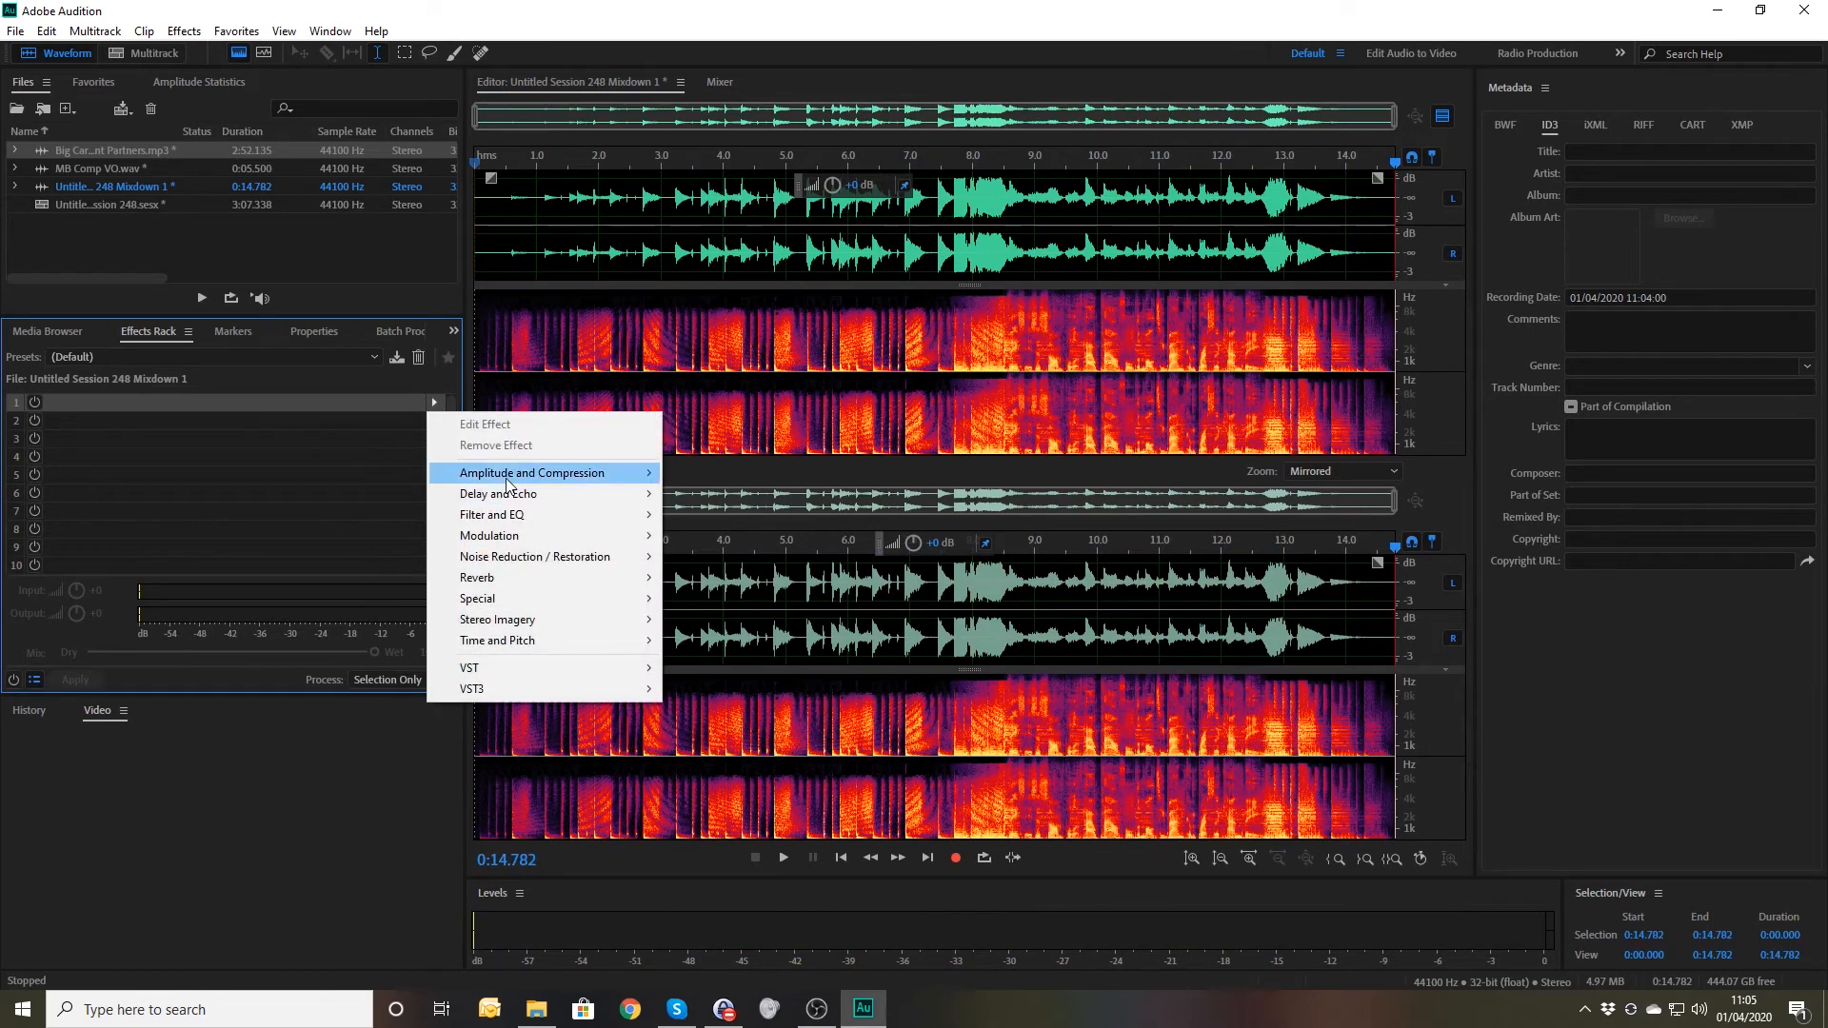
mouse_move(571, 473)
left_click(789, 604)
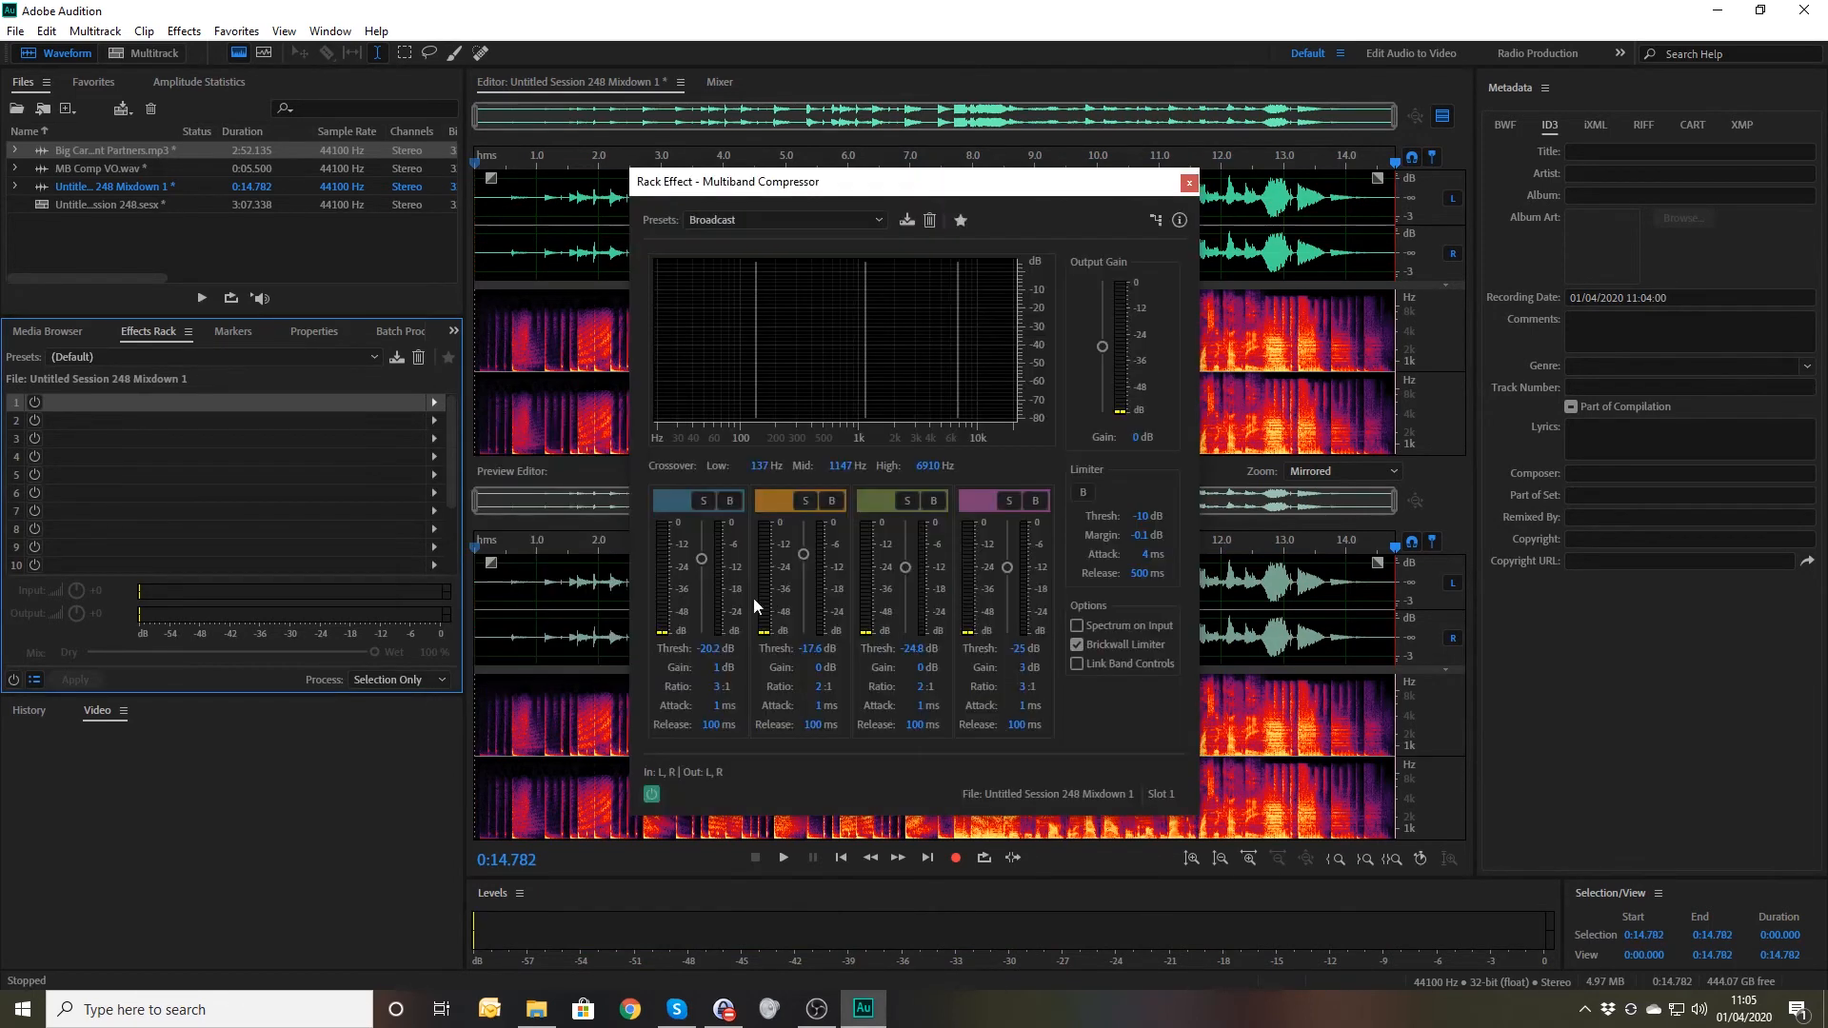
left_click_drag(917, 185, 1314, 98)
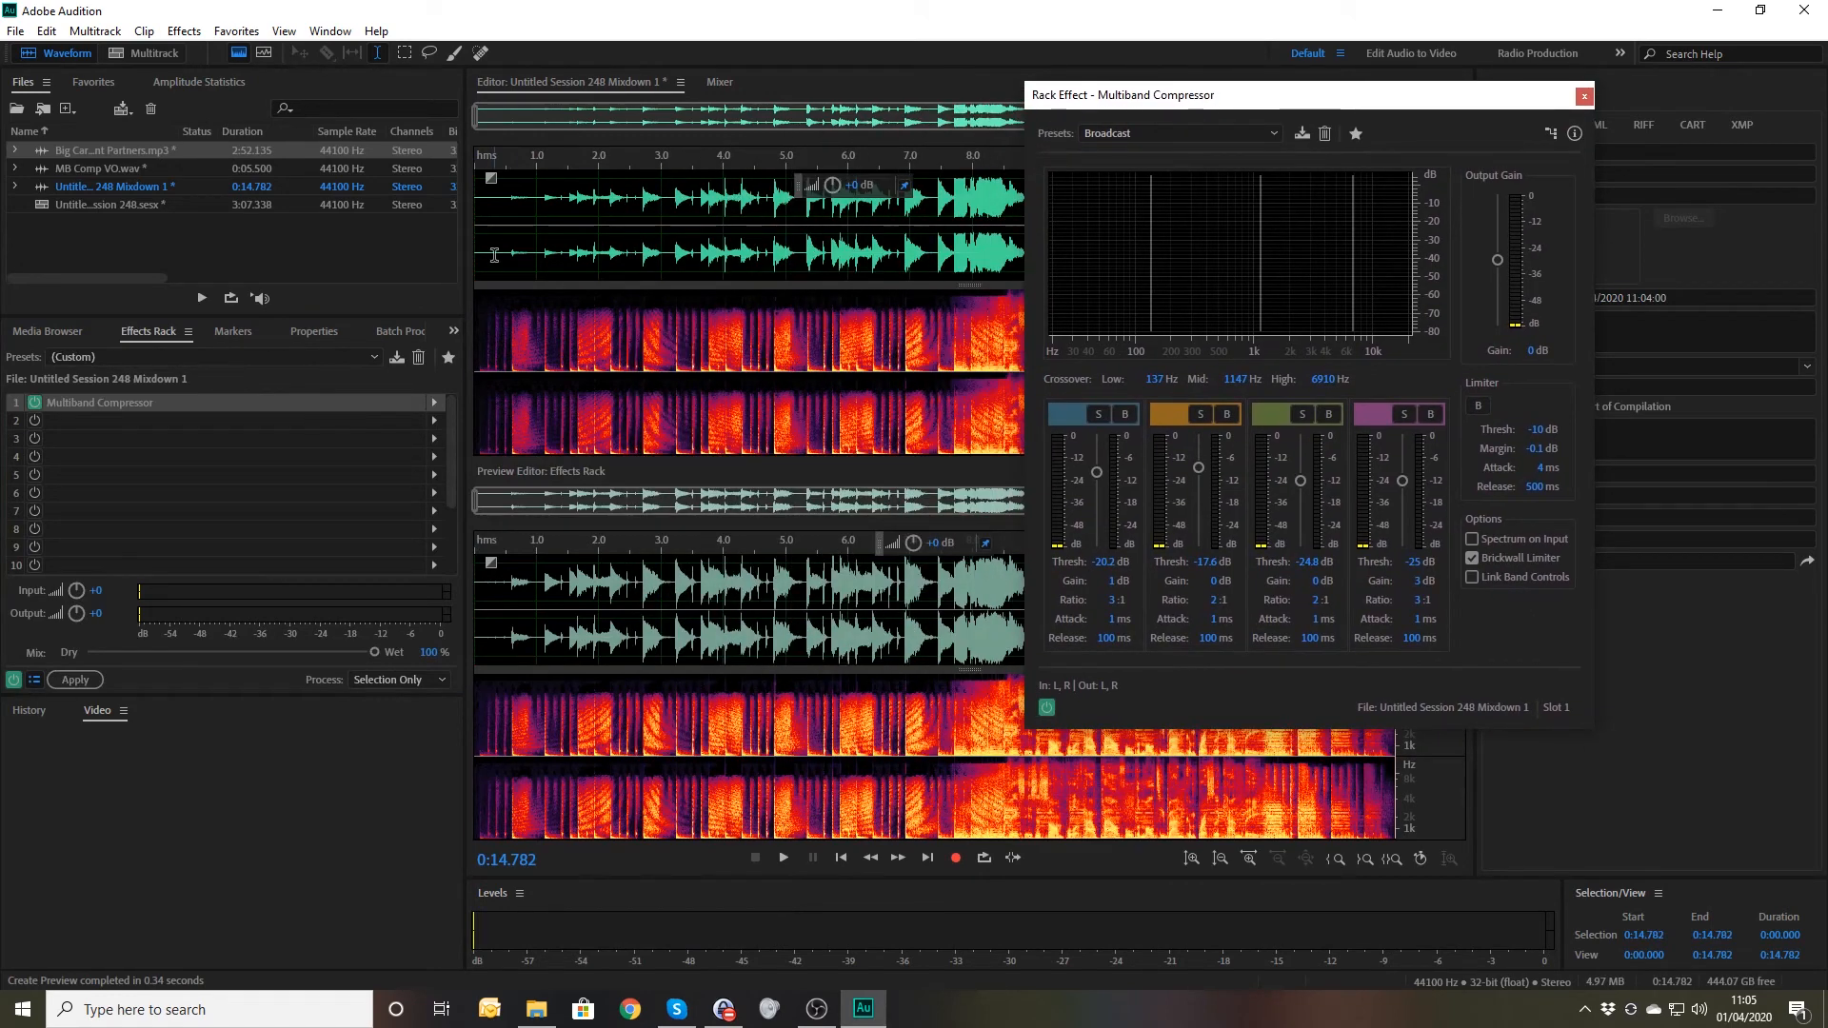
- Play the mixdown from the start through the Multiband Compressor
left_click(487, 157)
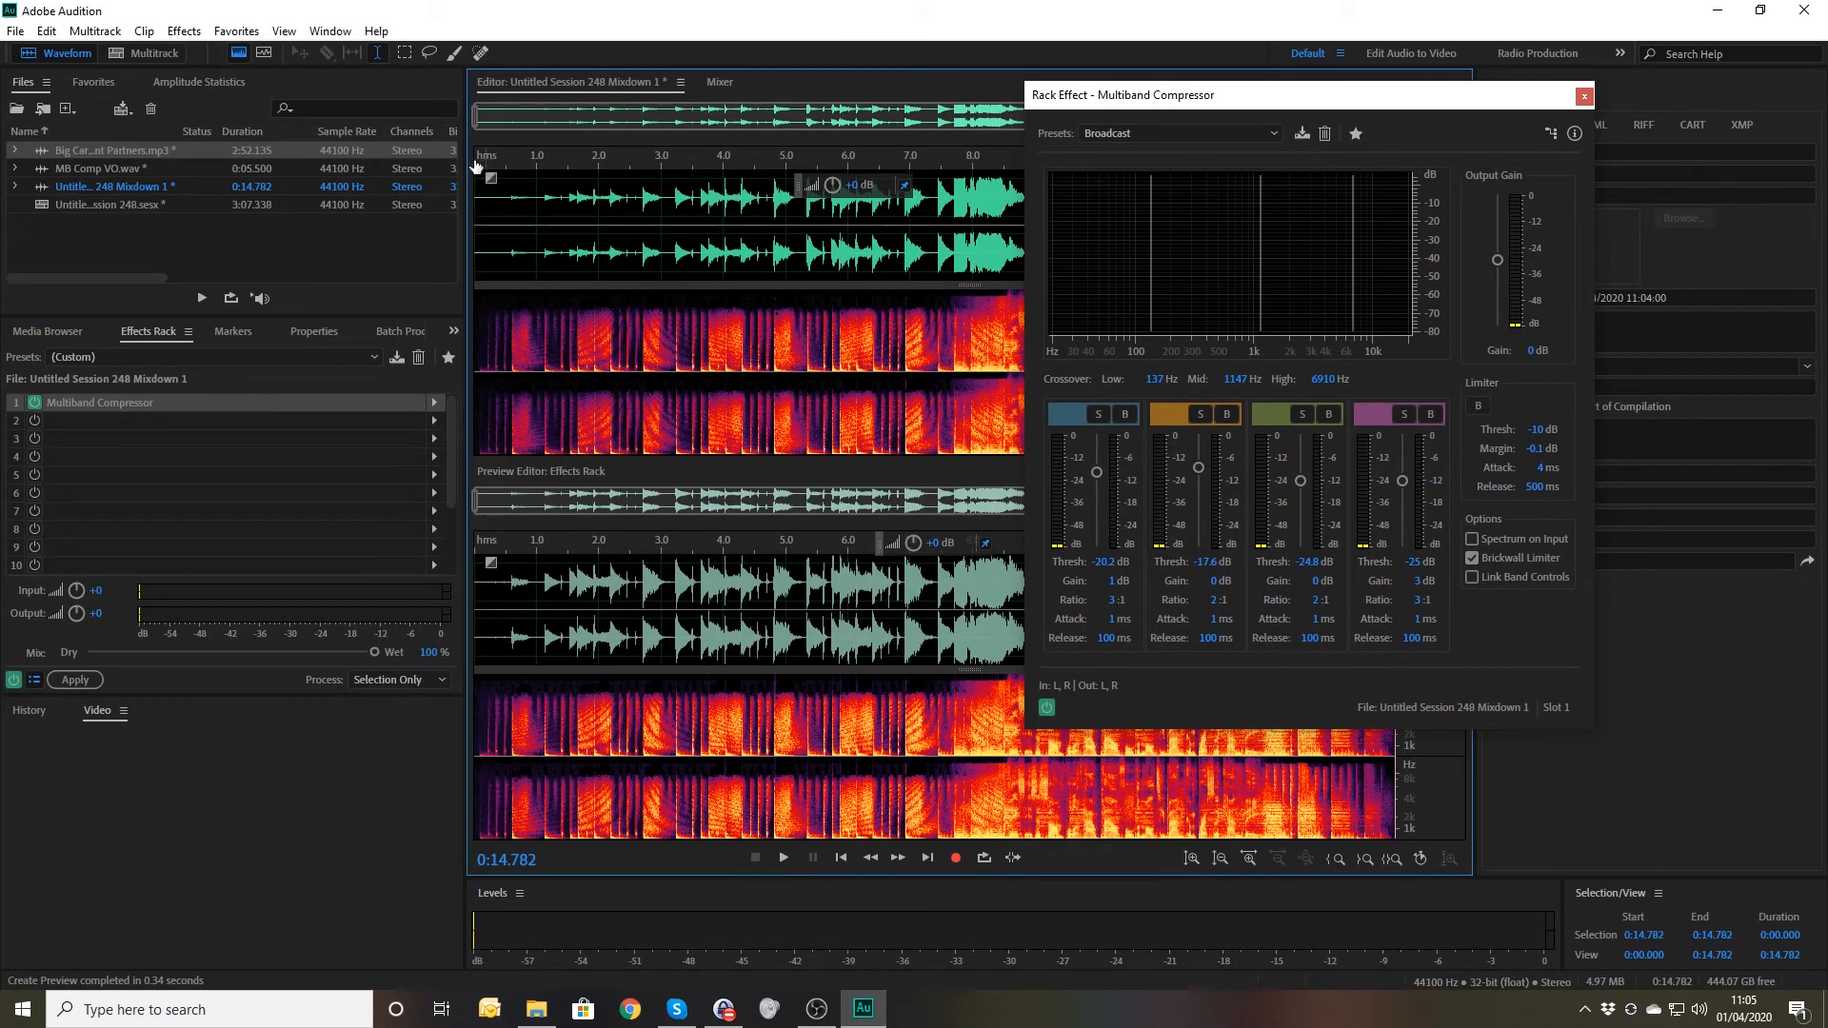
key("space")
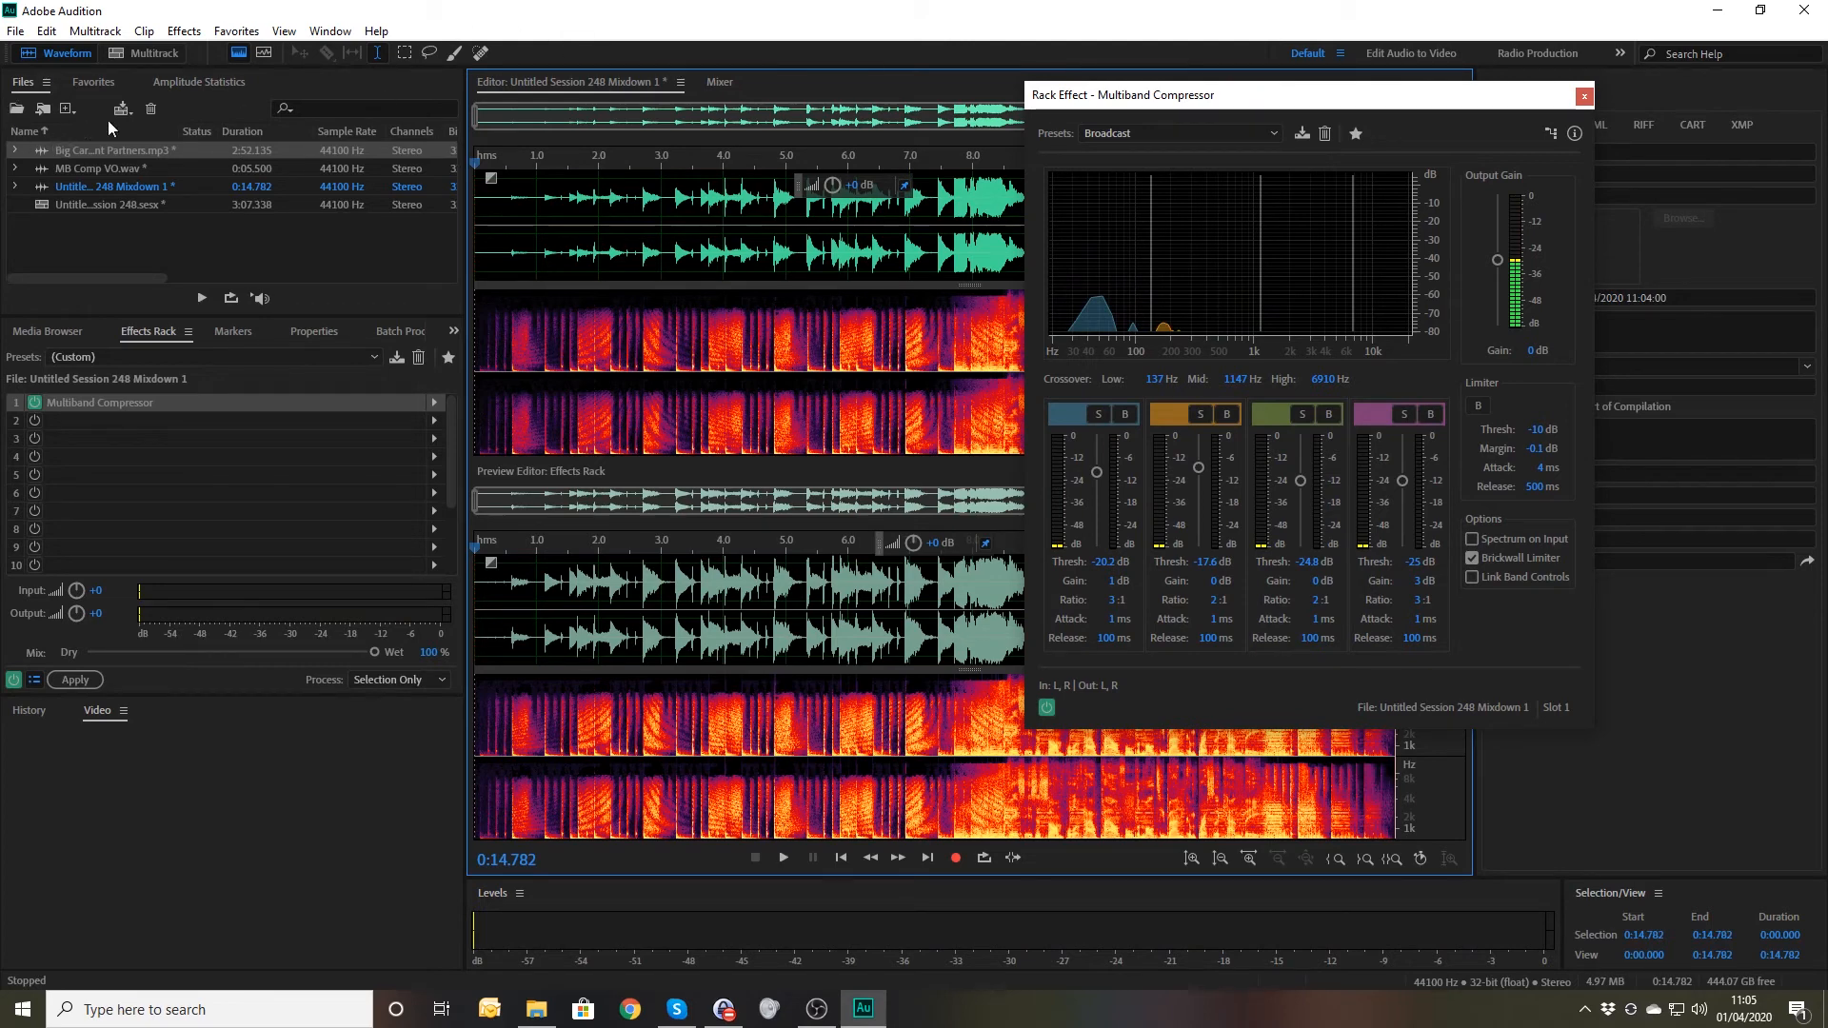
- Return to the multitrack session, solo Track 1 and play the voice-over from 8.018 seconds
left_click(152, 53)
left_click(853, 258)
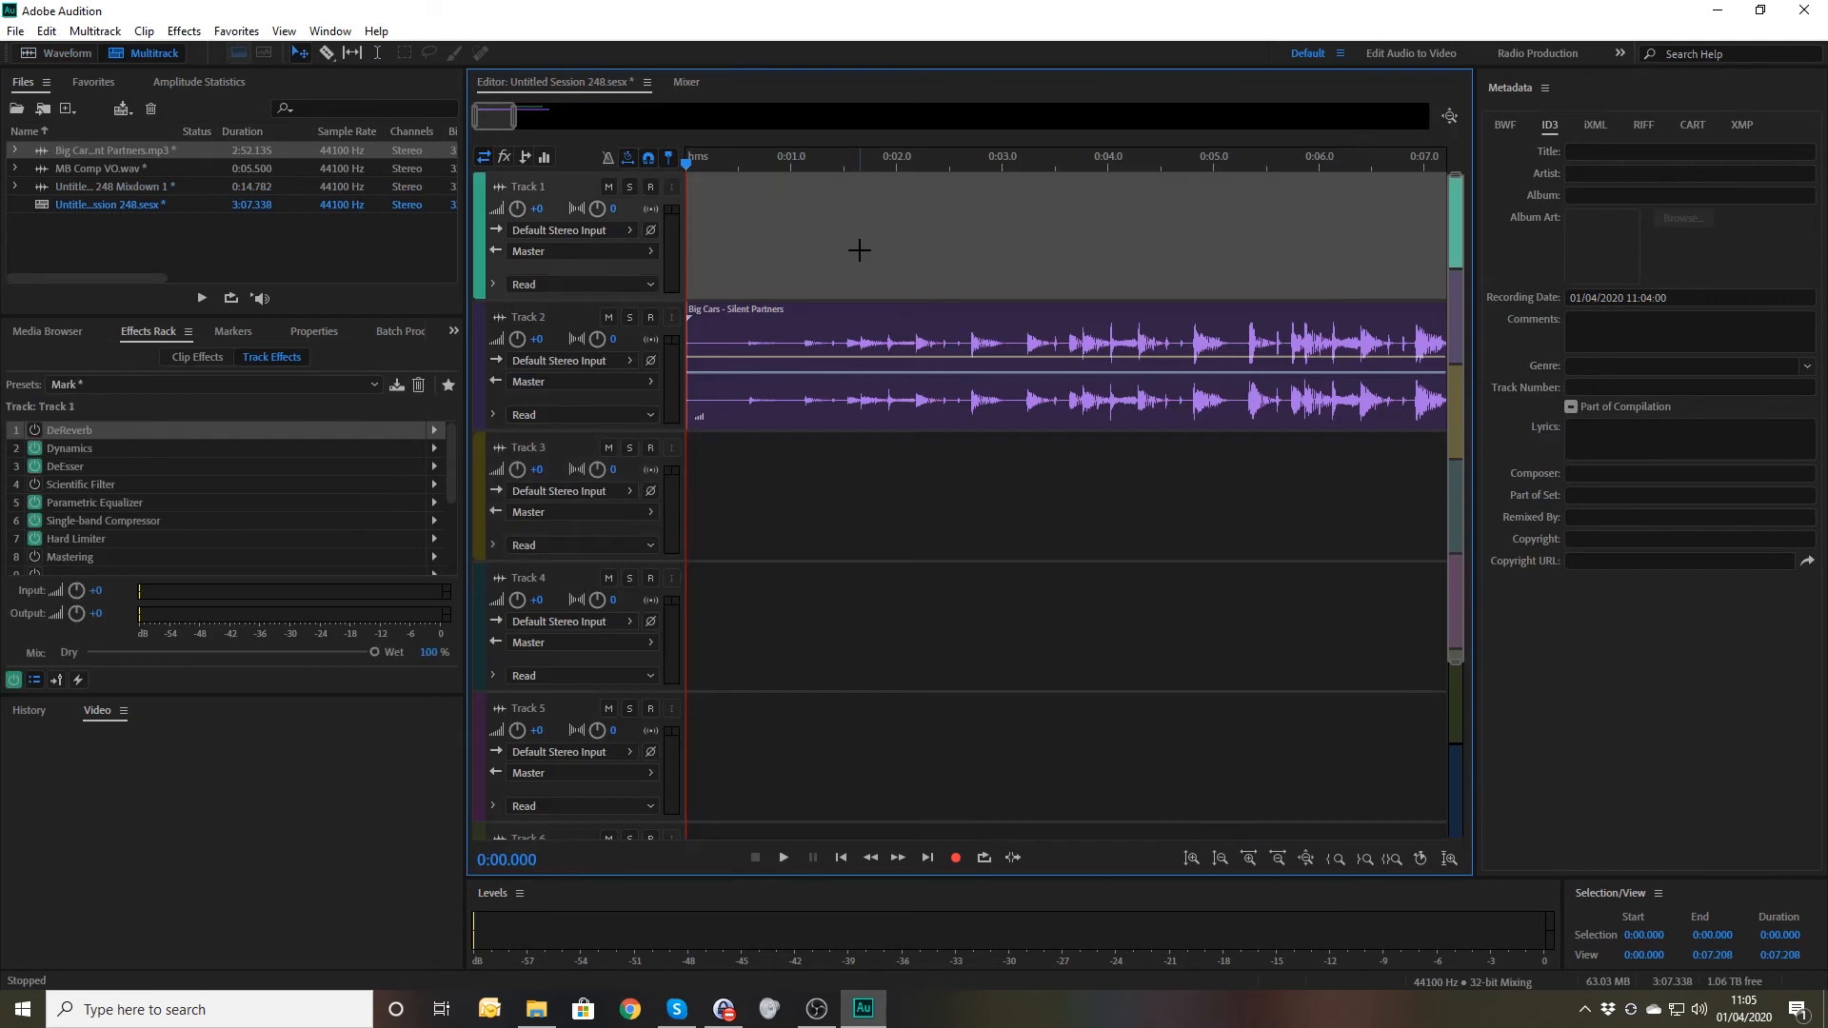
key("ctrl+backslash")
left_click(1060, 162)
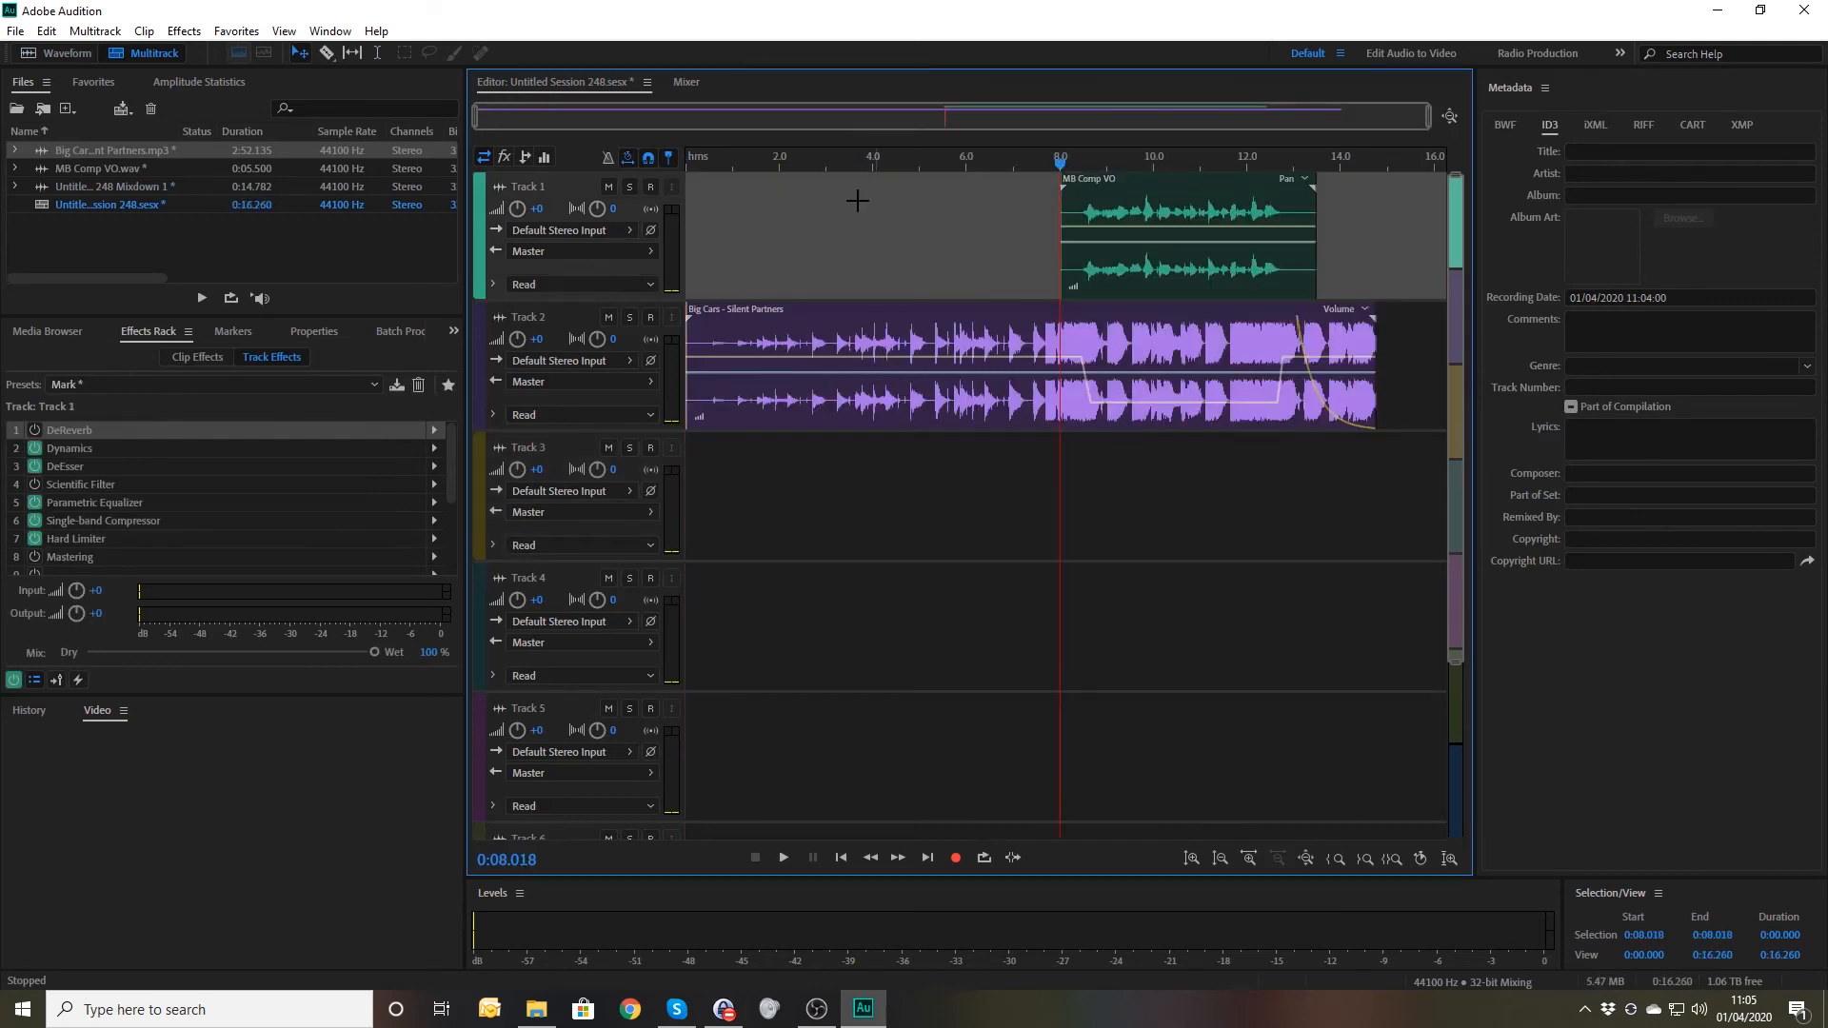
left_click(630, 189)
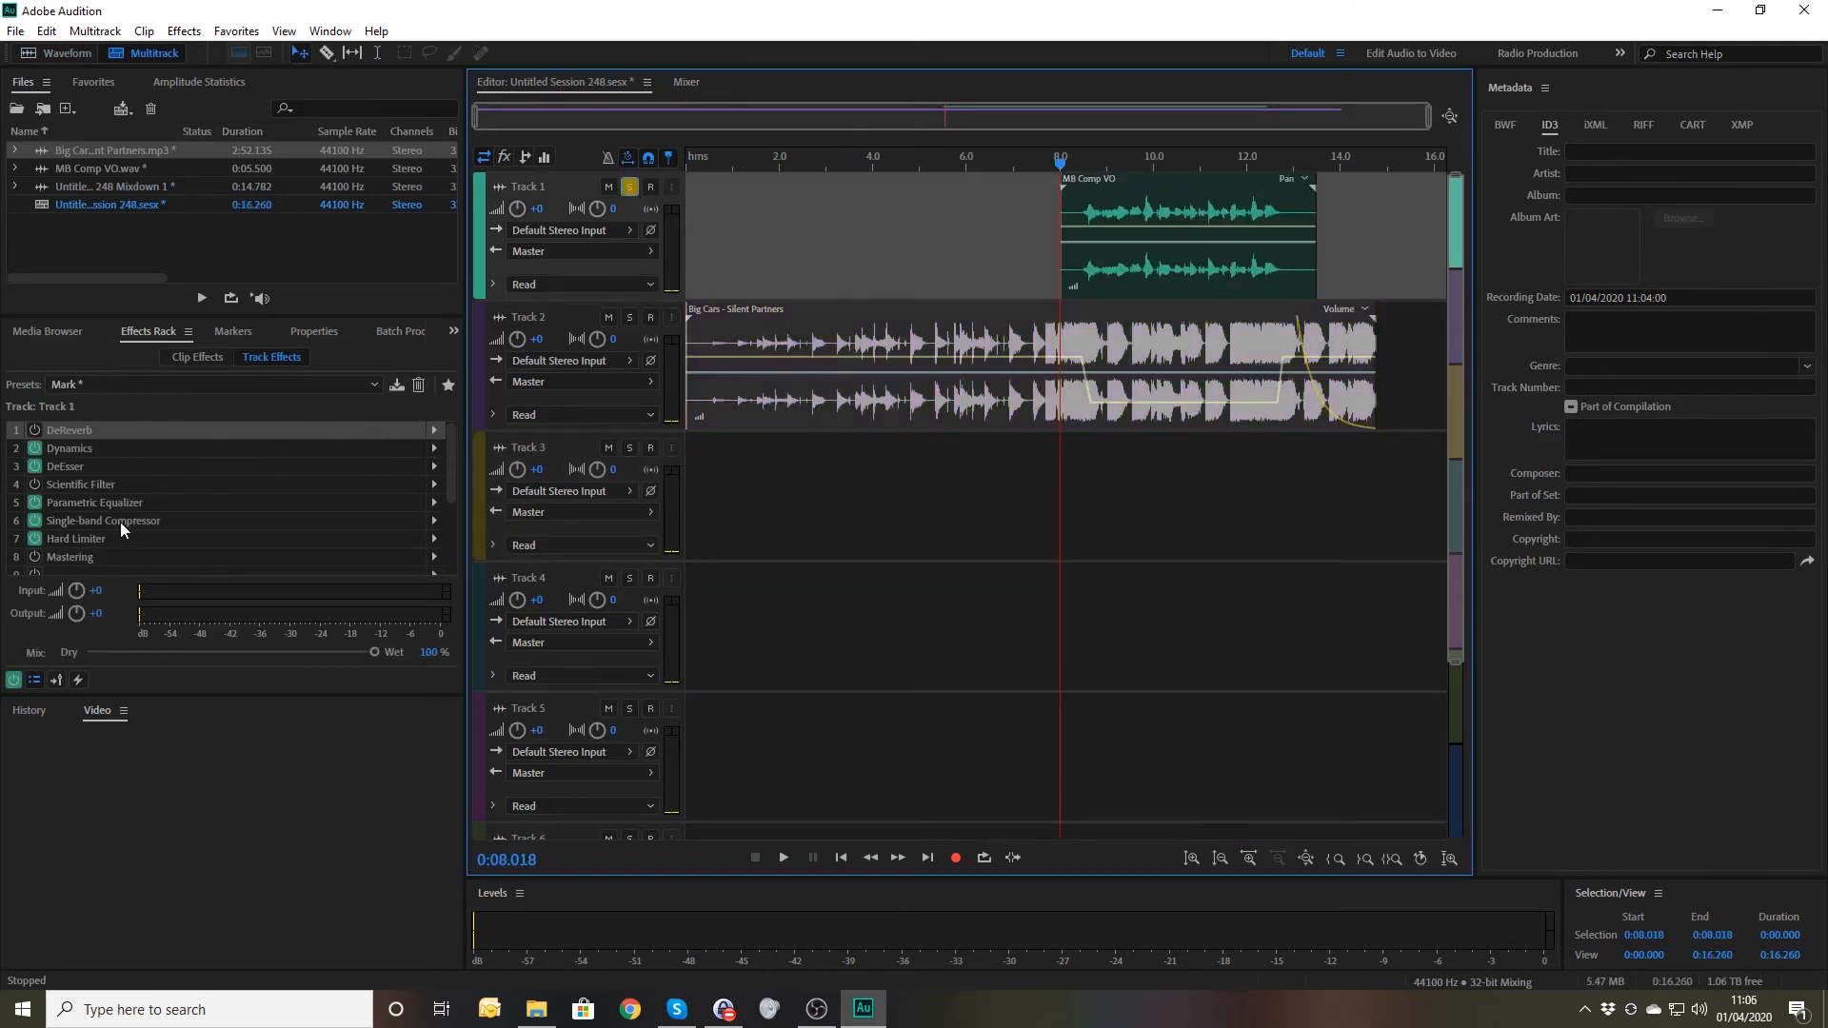
key("space")
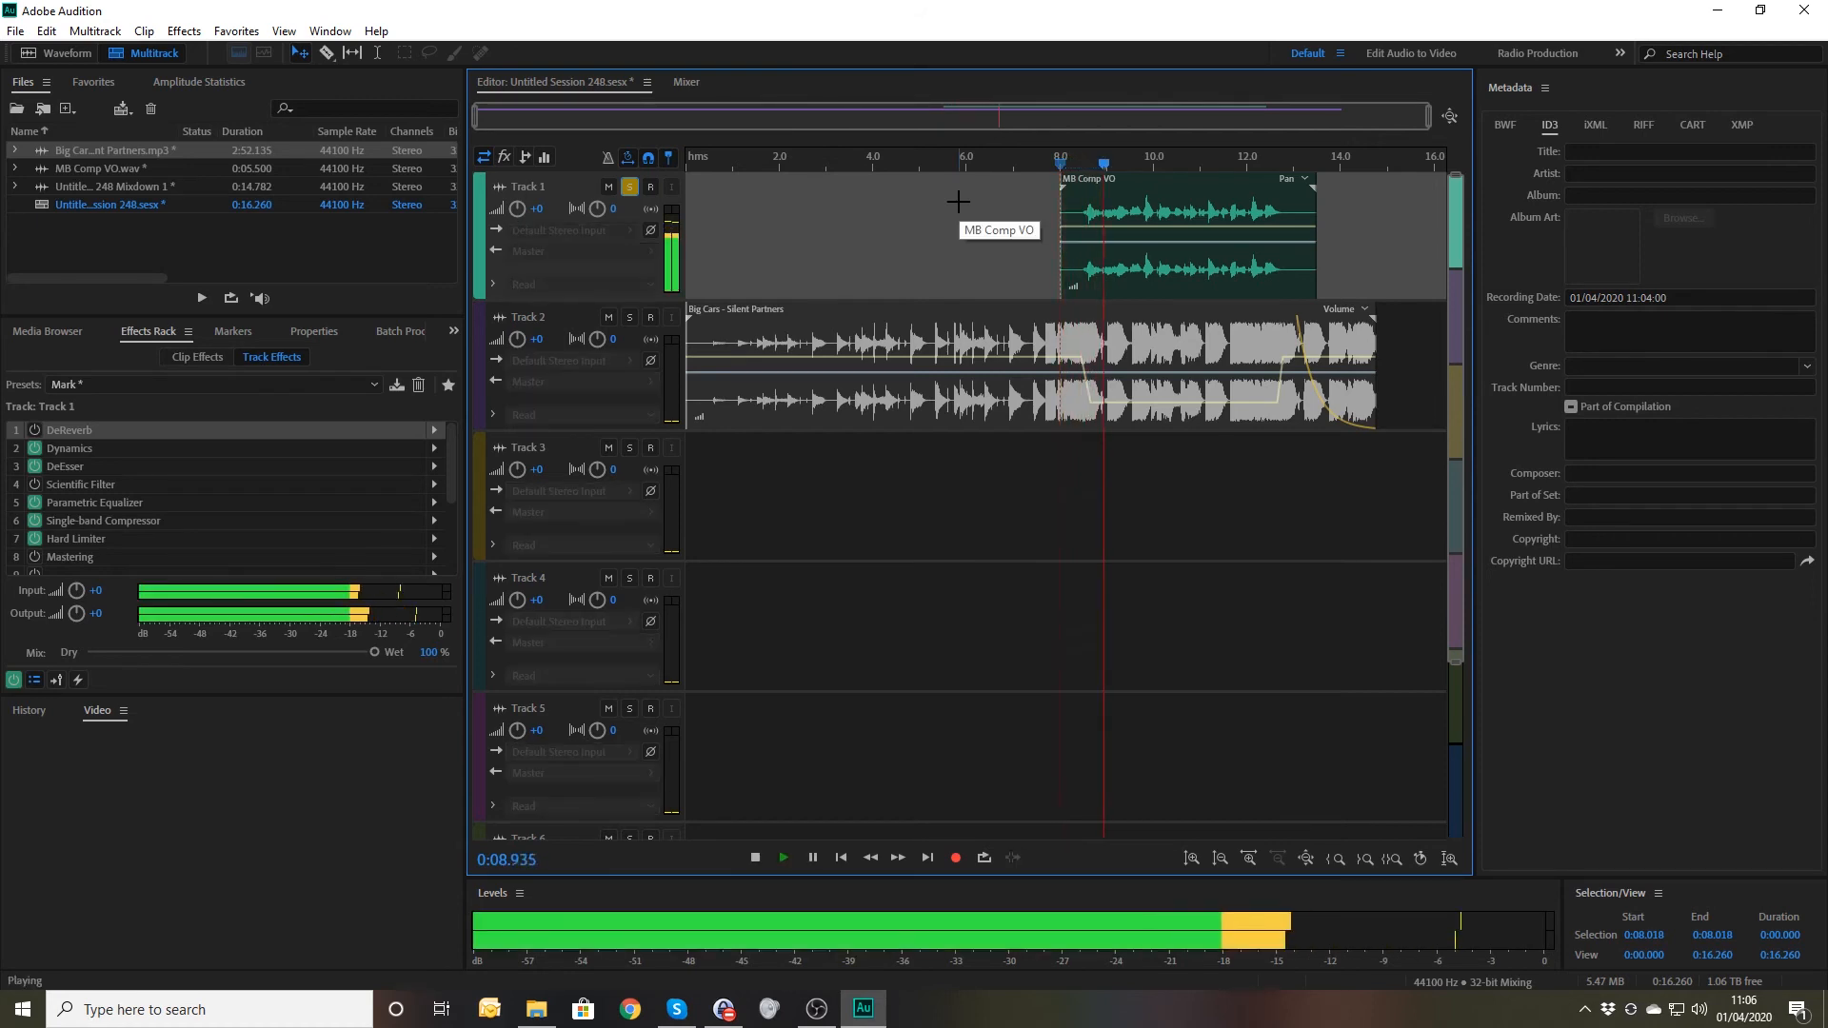
key("space")
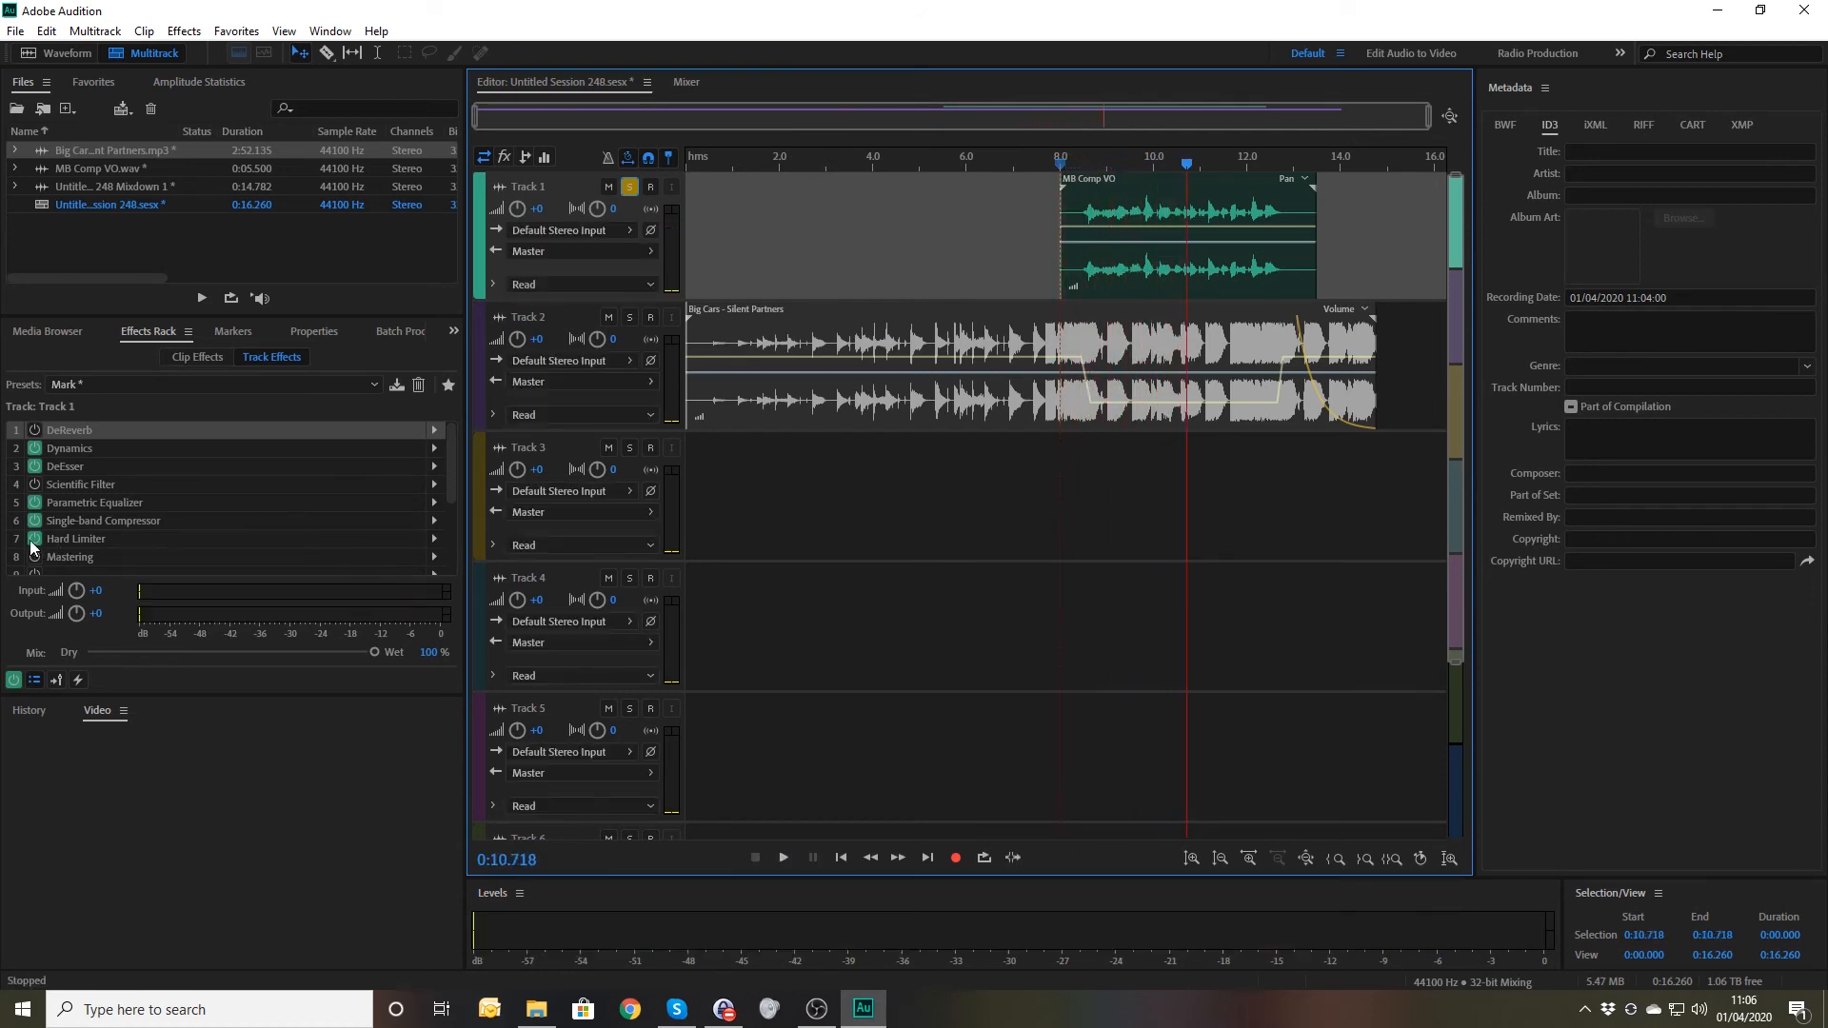
- Compare the voice-over with Track 1's Single-band Compressor bypassed and re-enabled while playing from 6.166 seconds
left_click(34, 539)
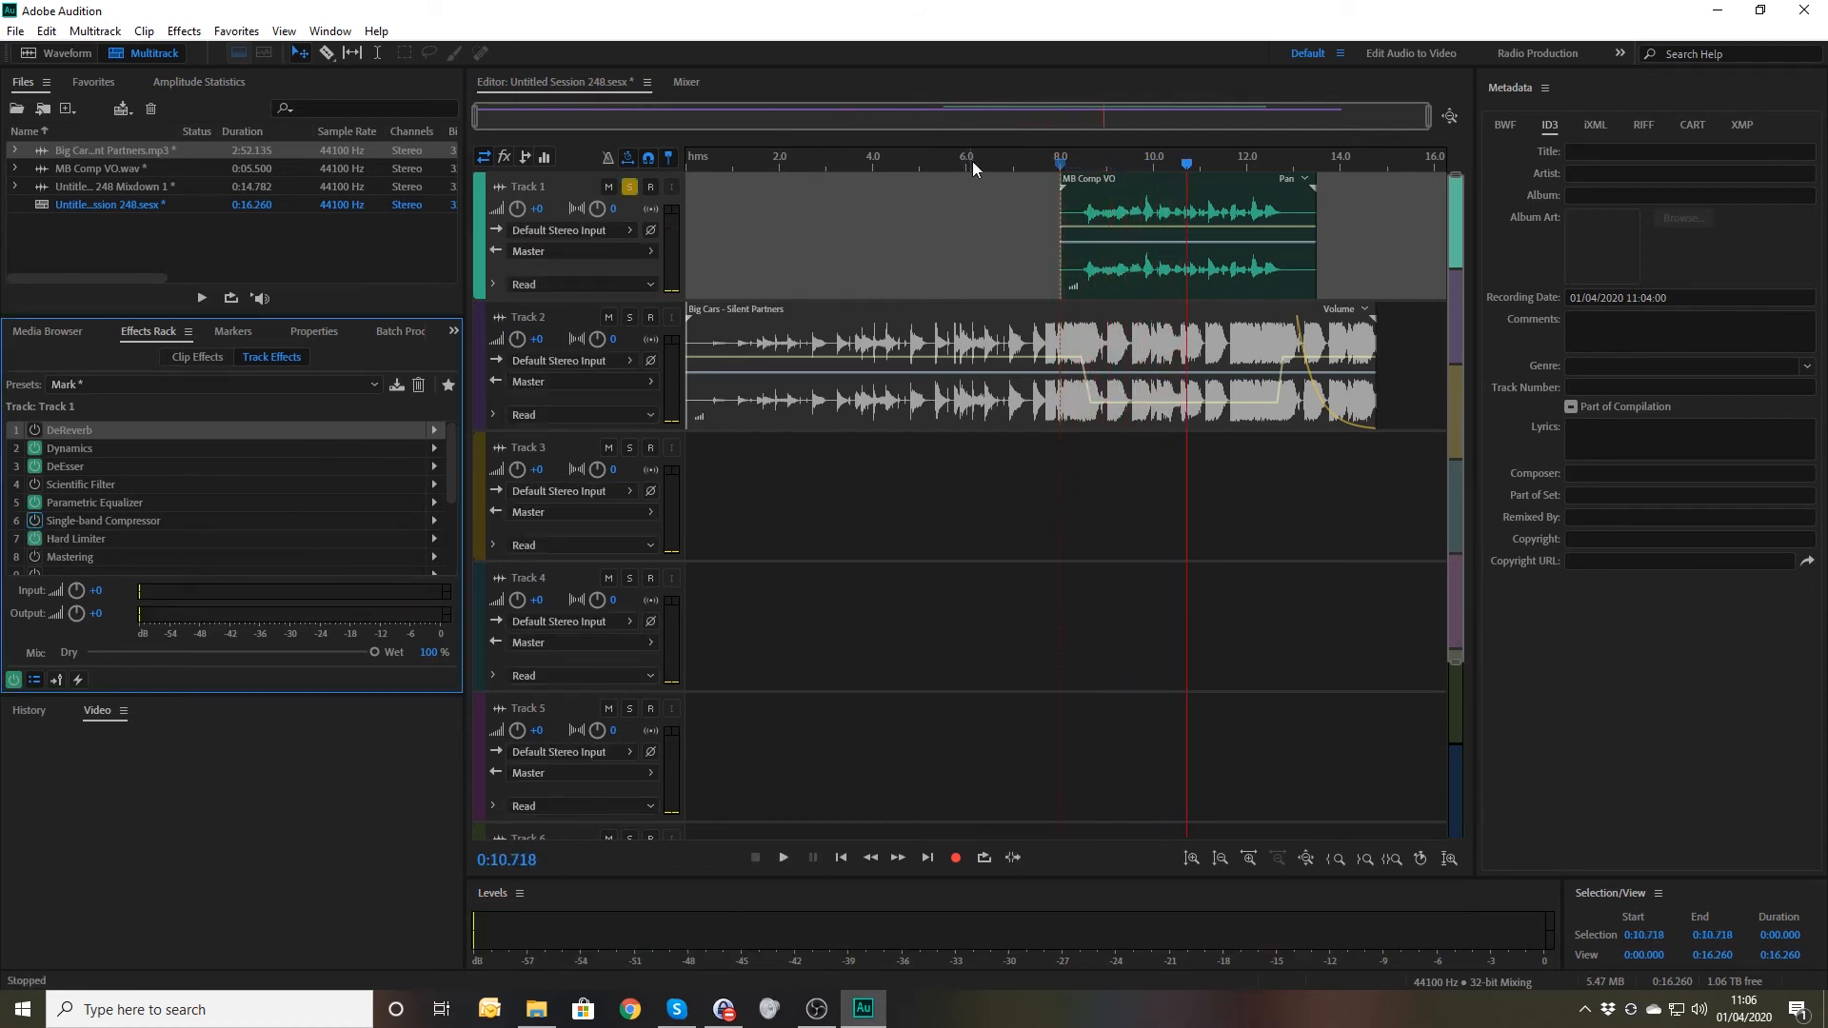
left_click(974, 160)
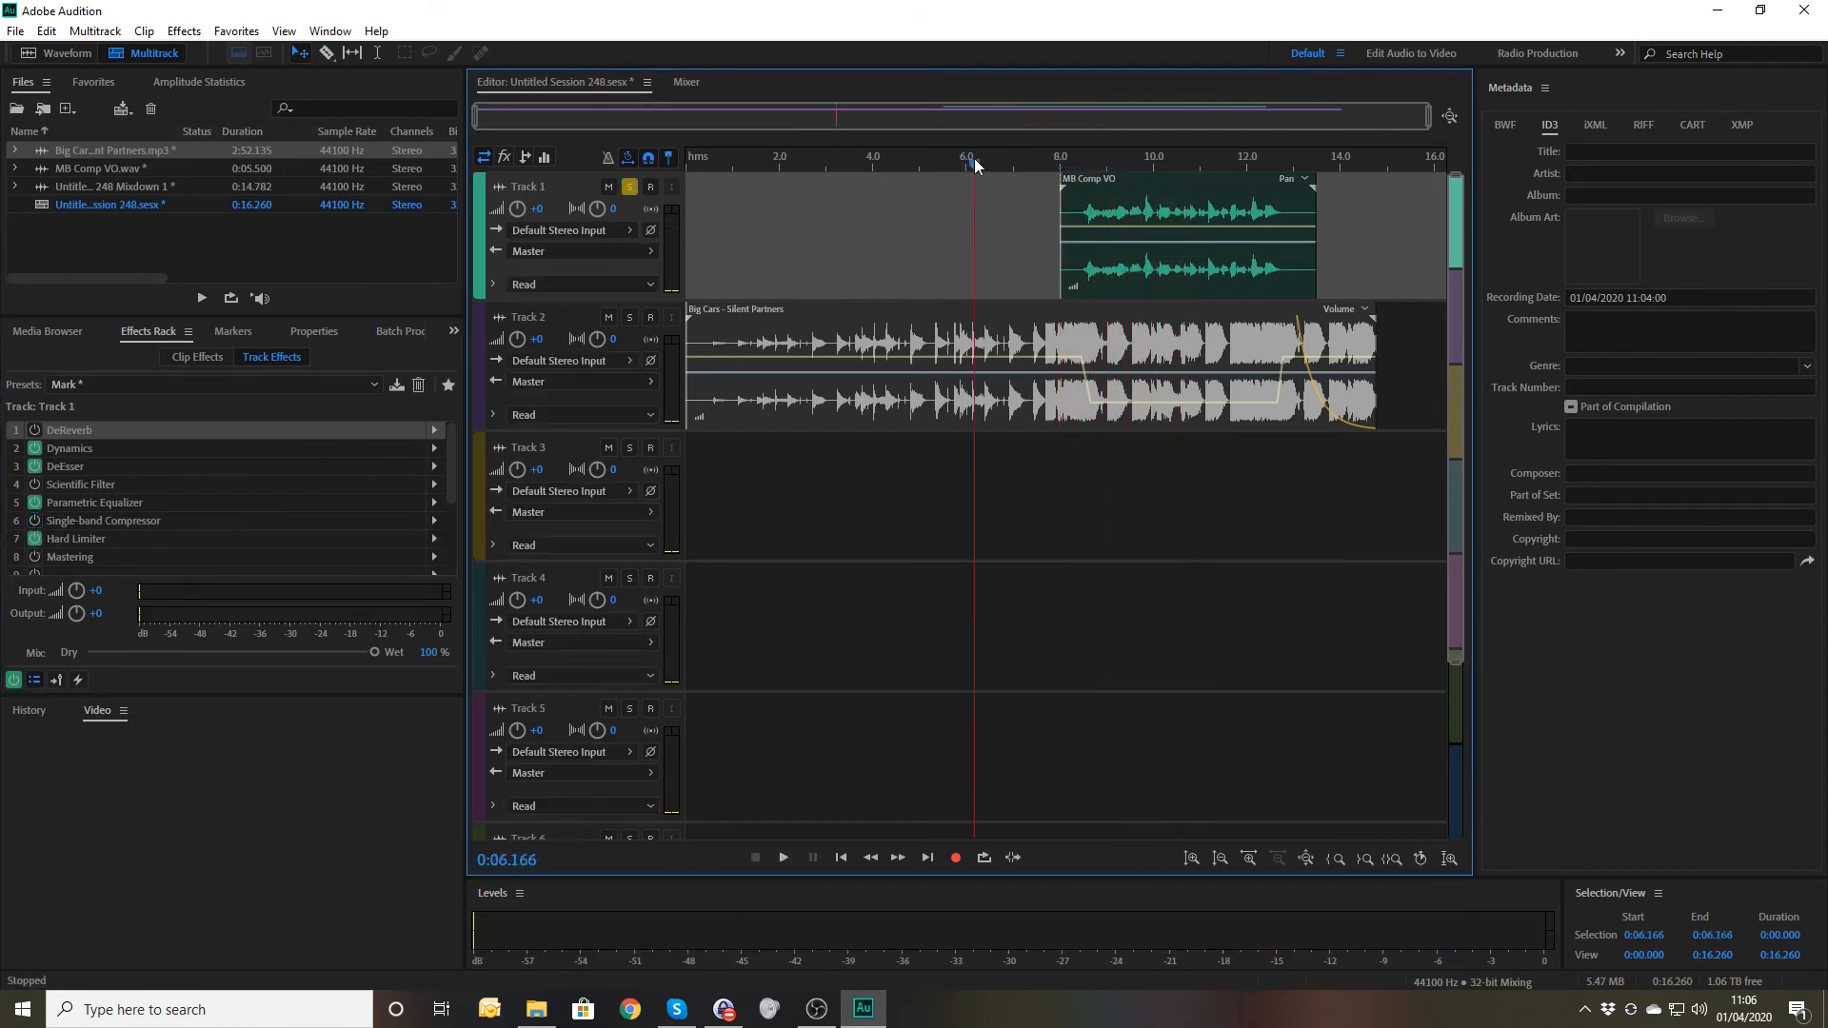
key("space")
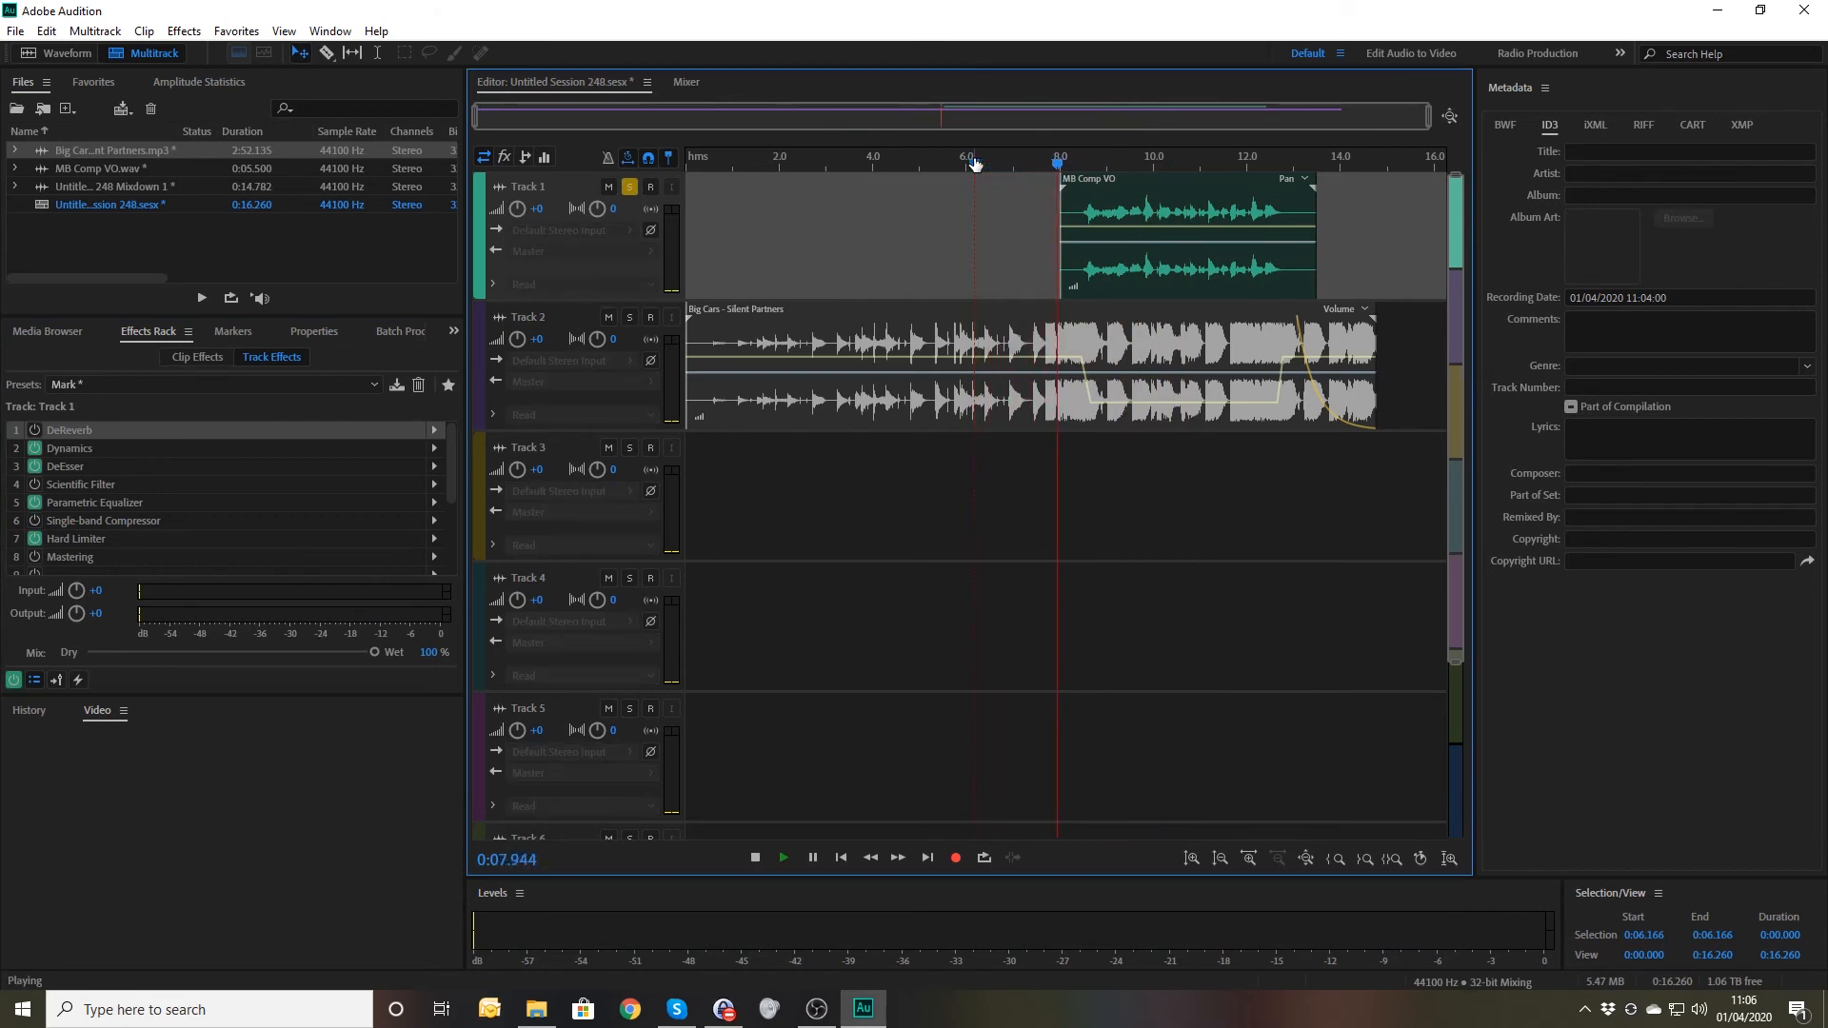
left_click(26, 523)
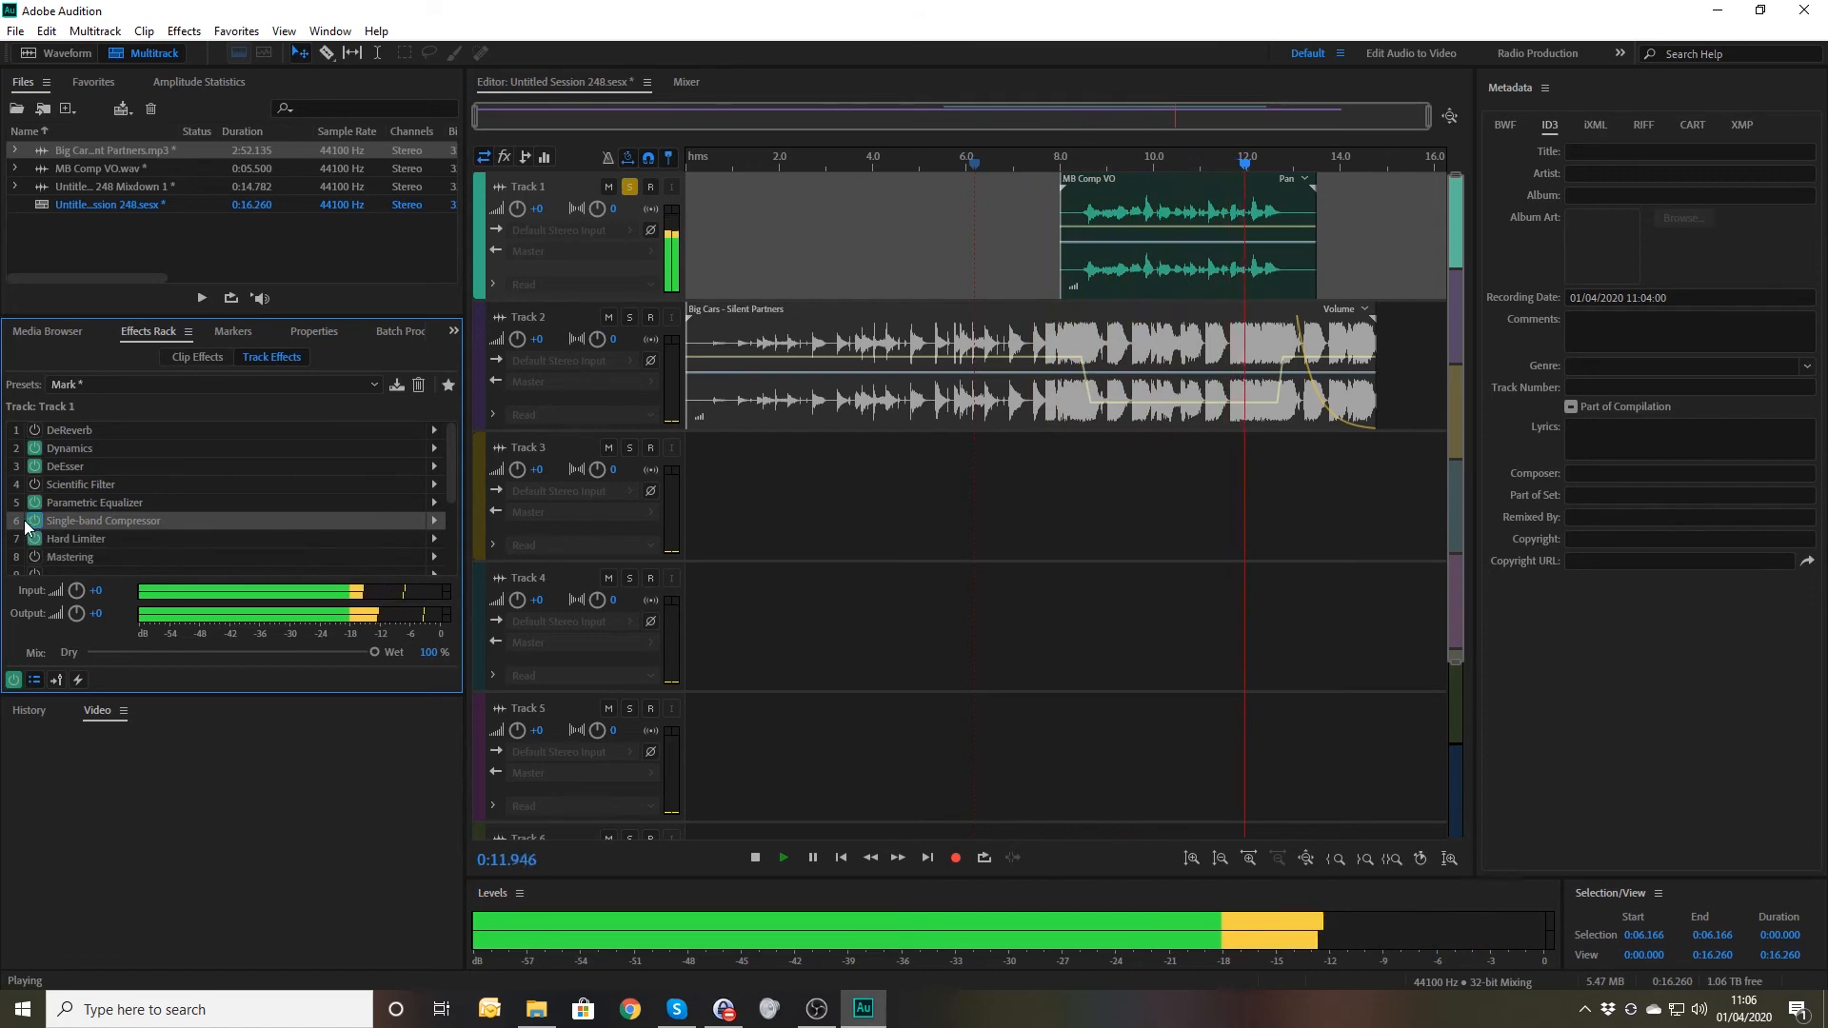
key("space")
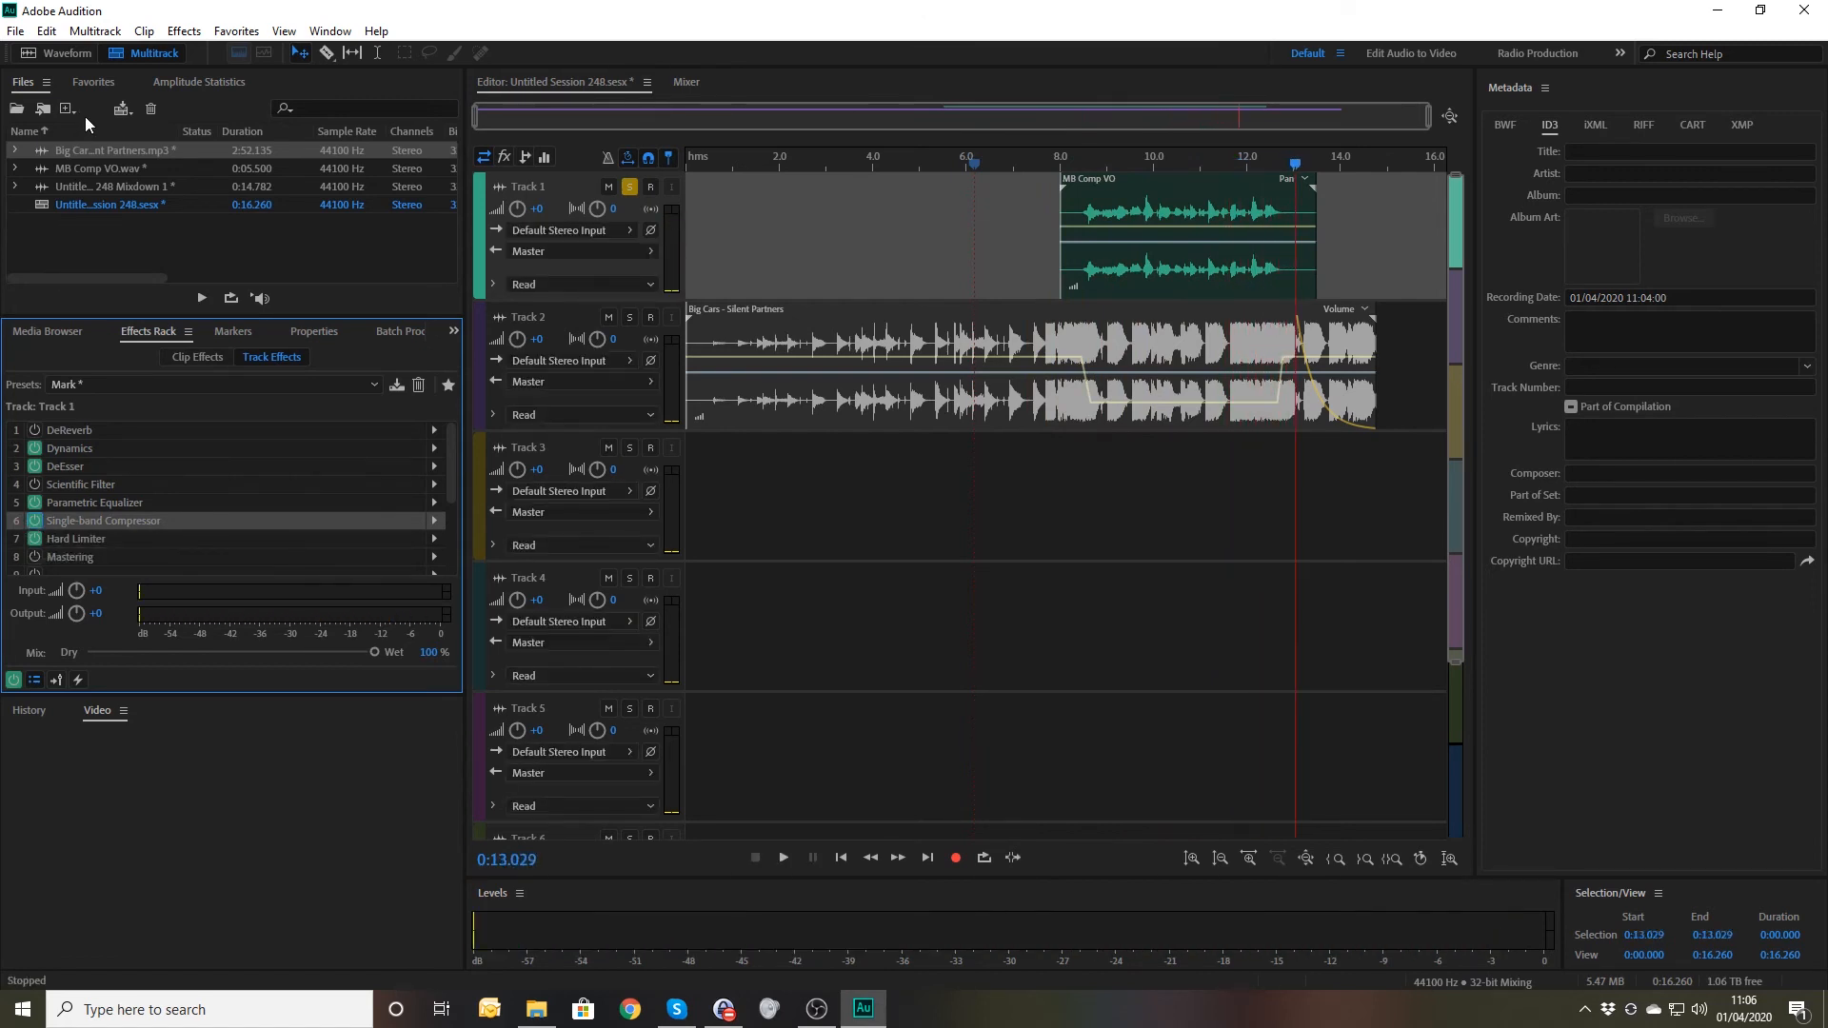
- Reopen the mixdown, play it from 6.787 seconds through the Multiband Compressor, and close the effect window
double_click(105, 189)
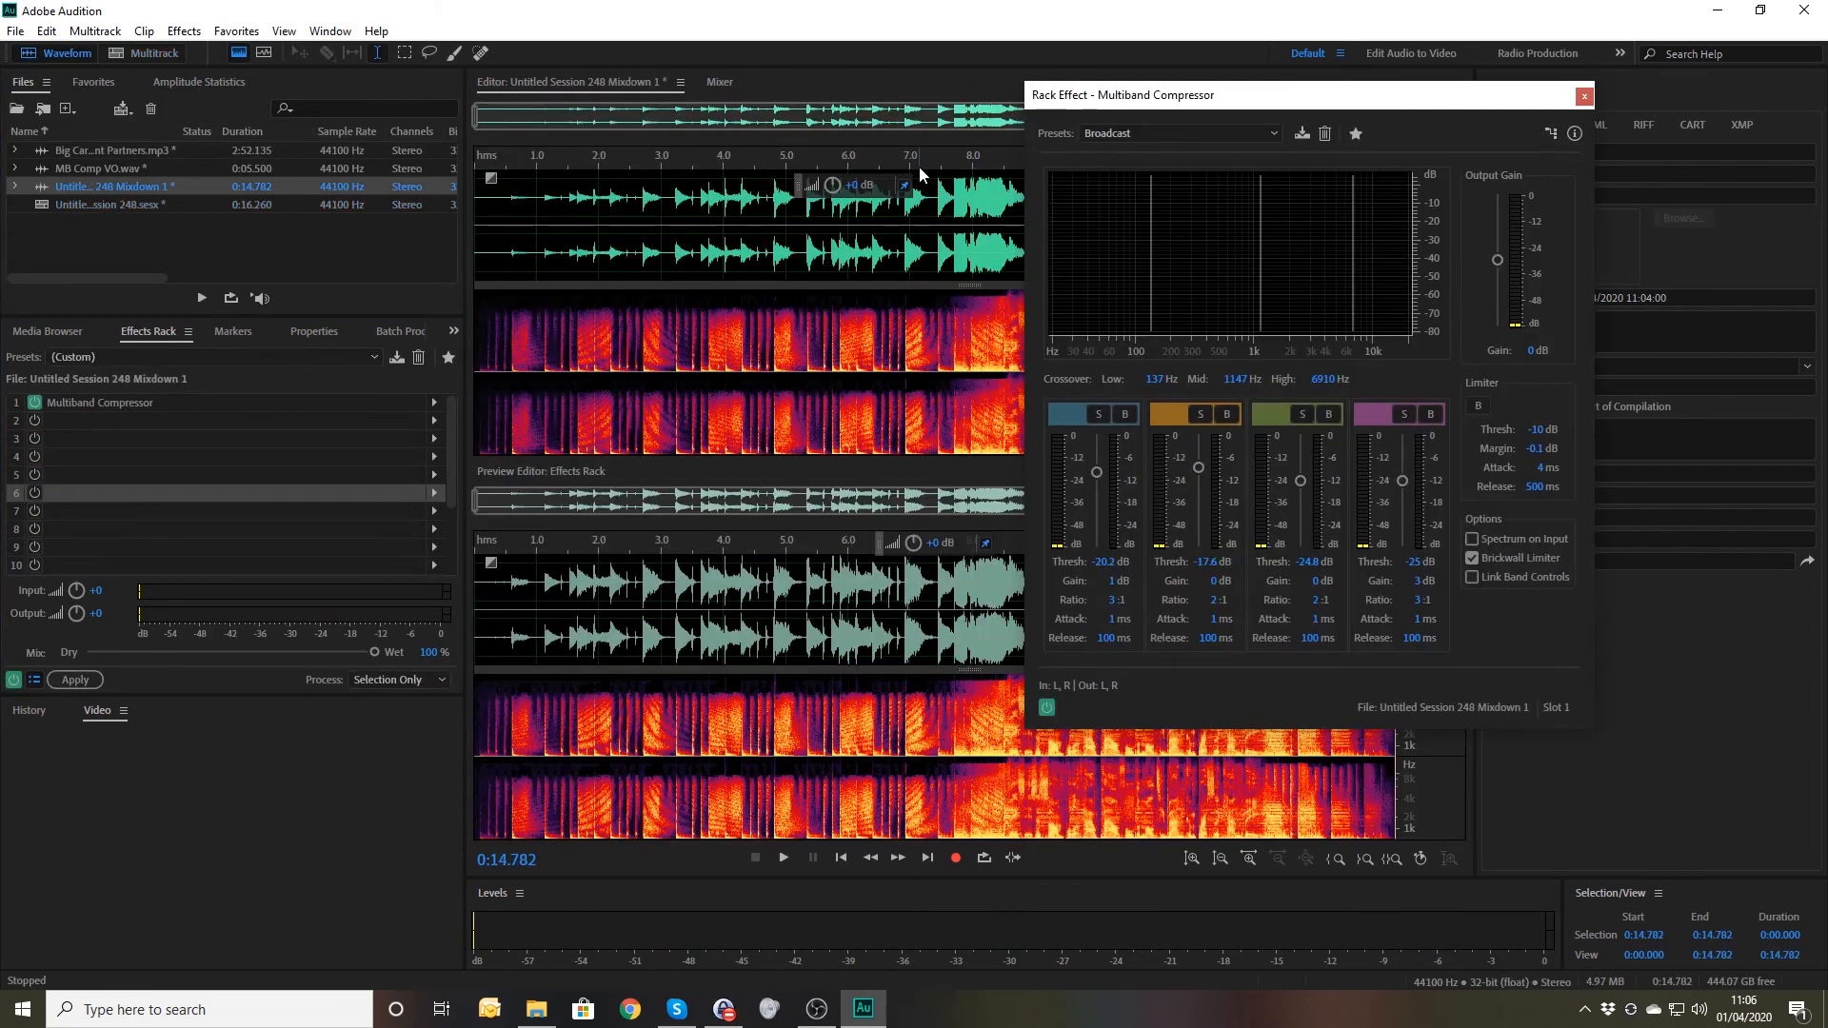
left_click(897, 163)
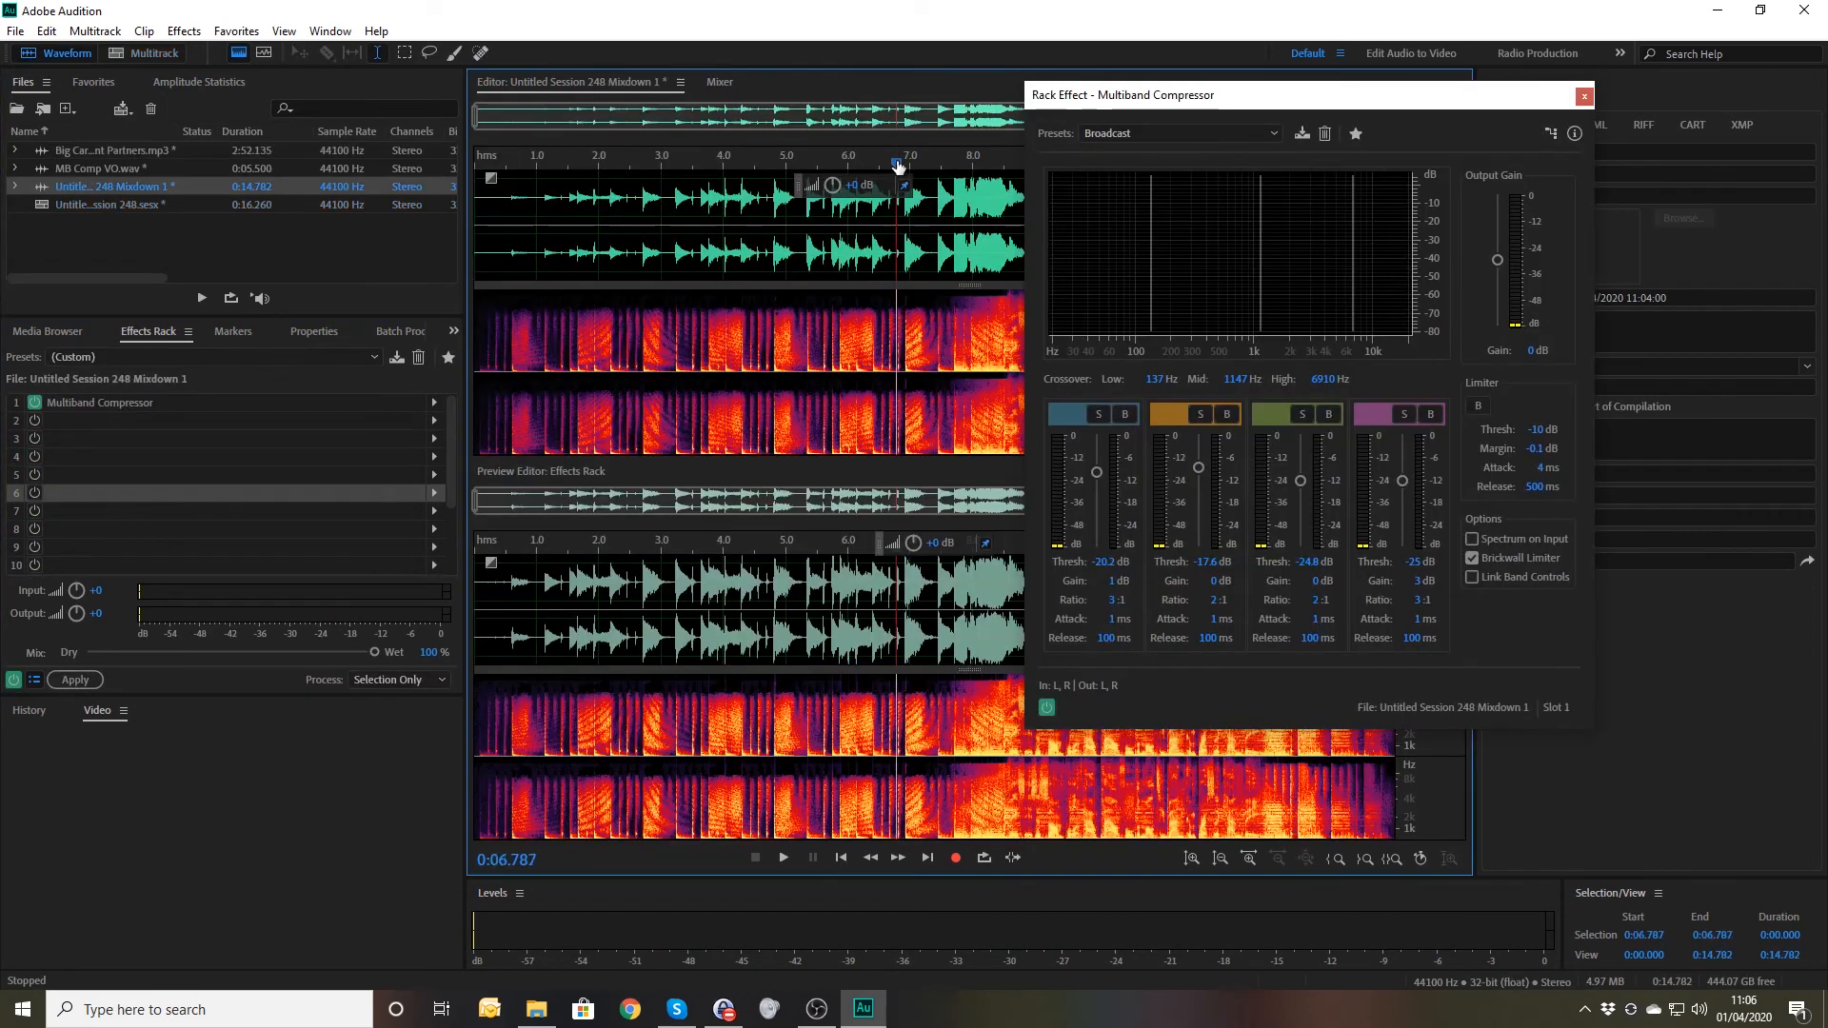
key("space")
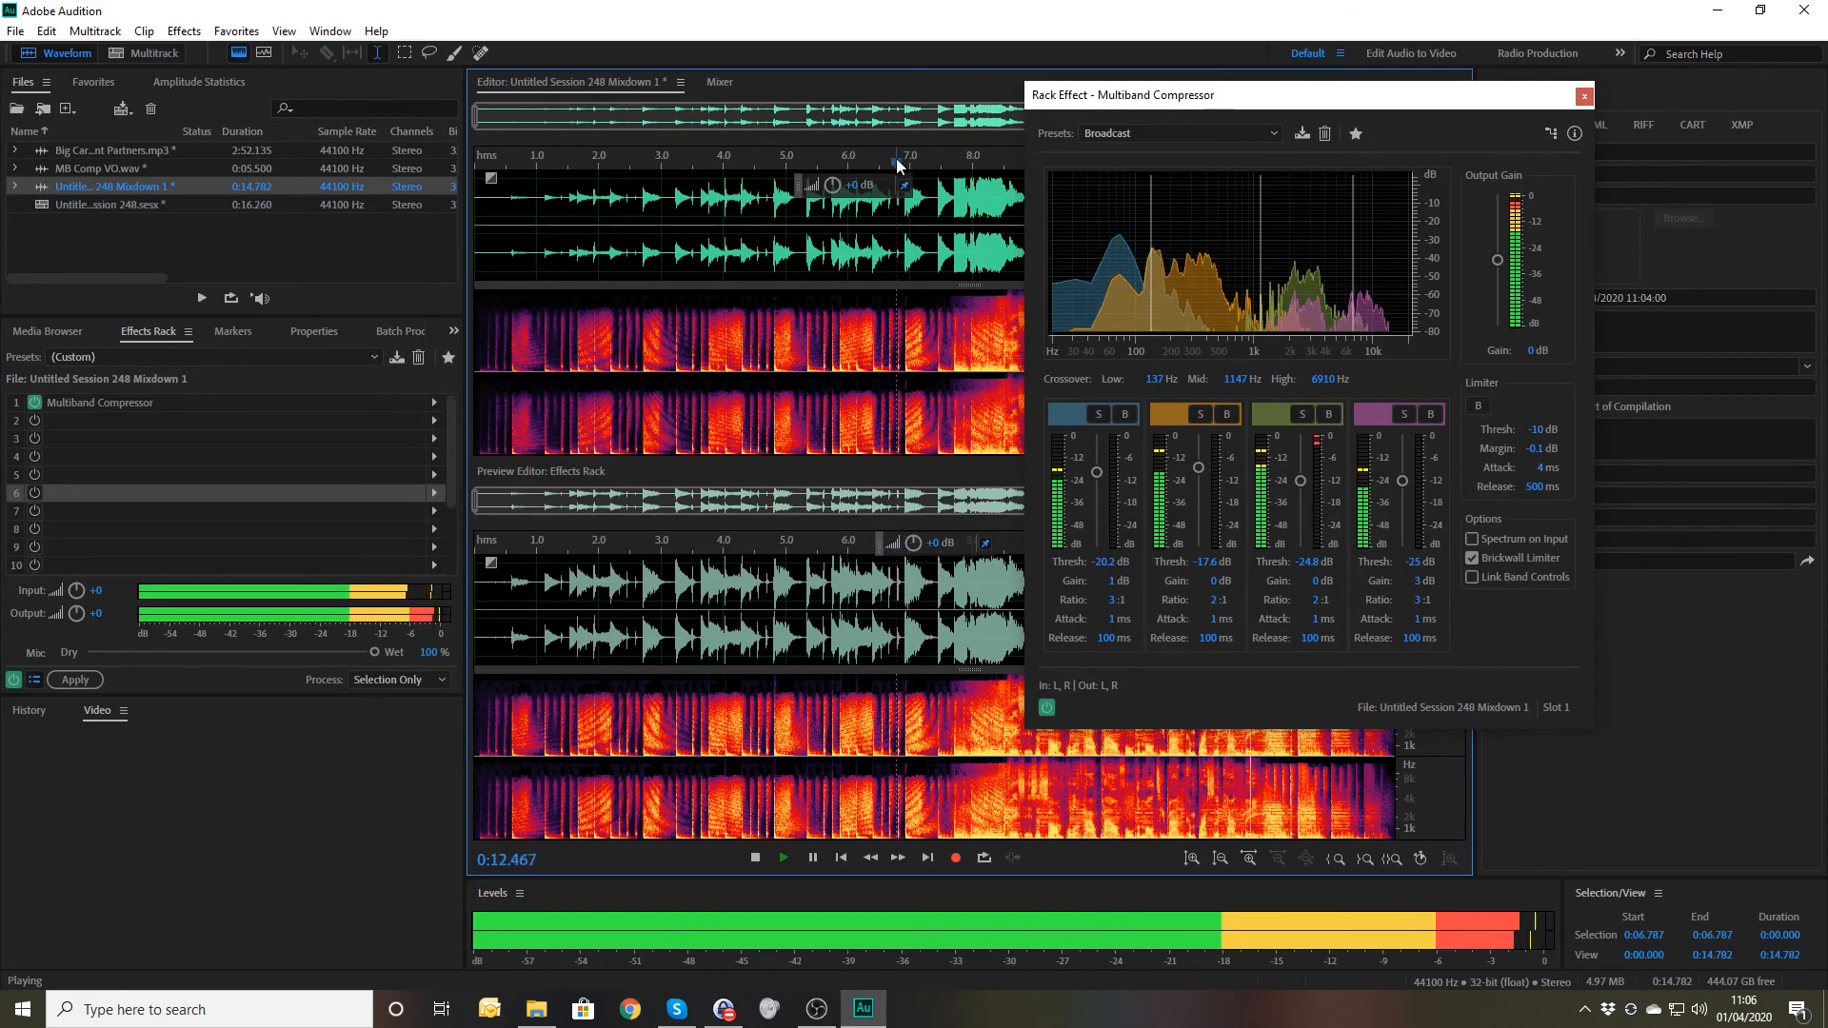
key("space")
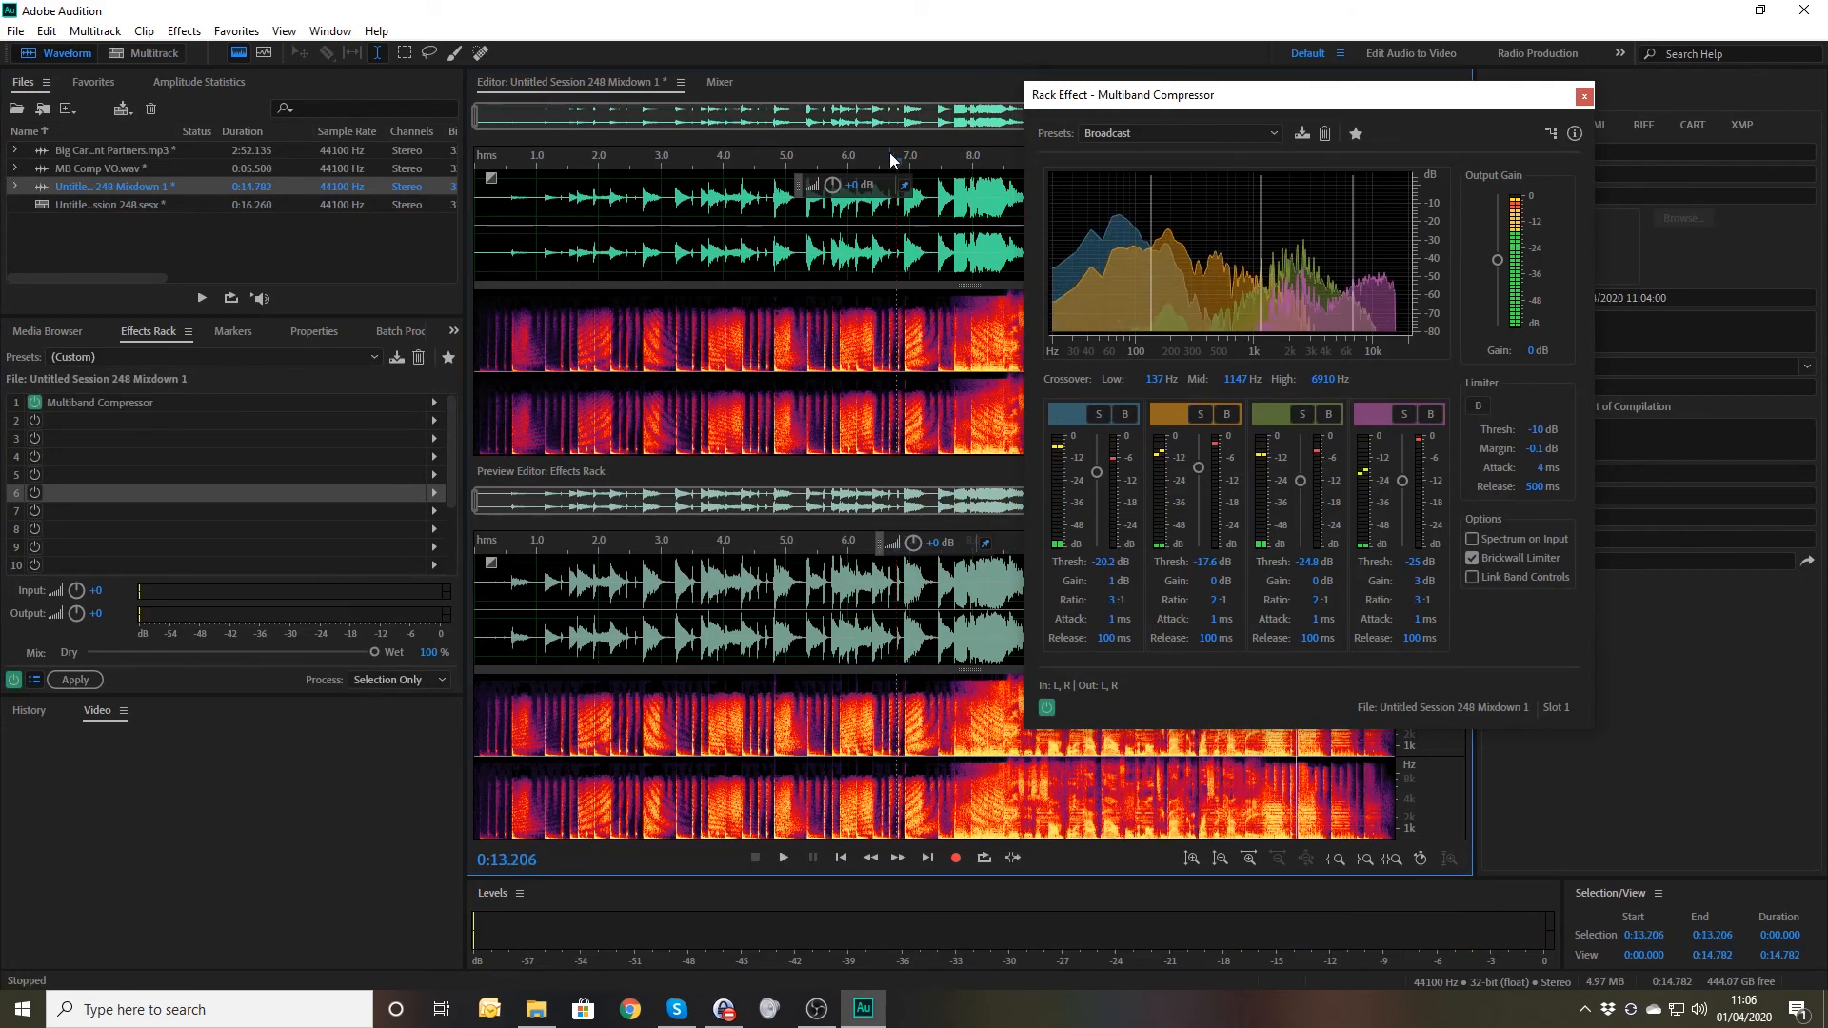
left_click(1584, 96)
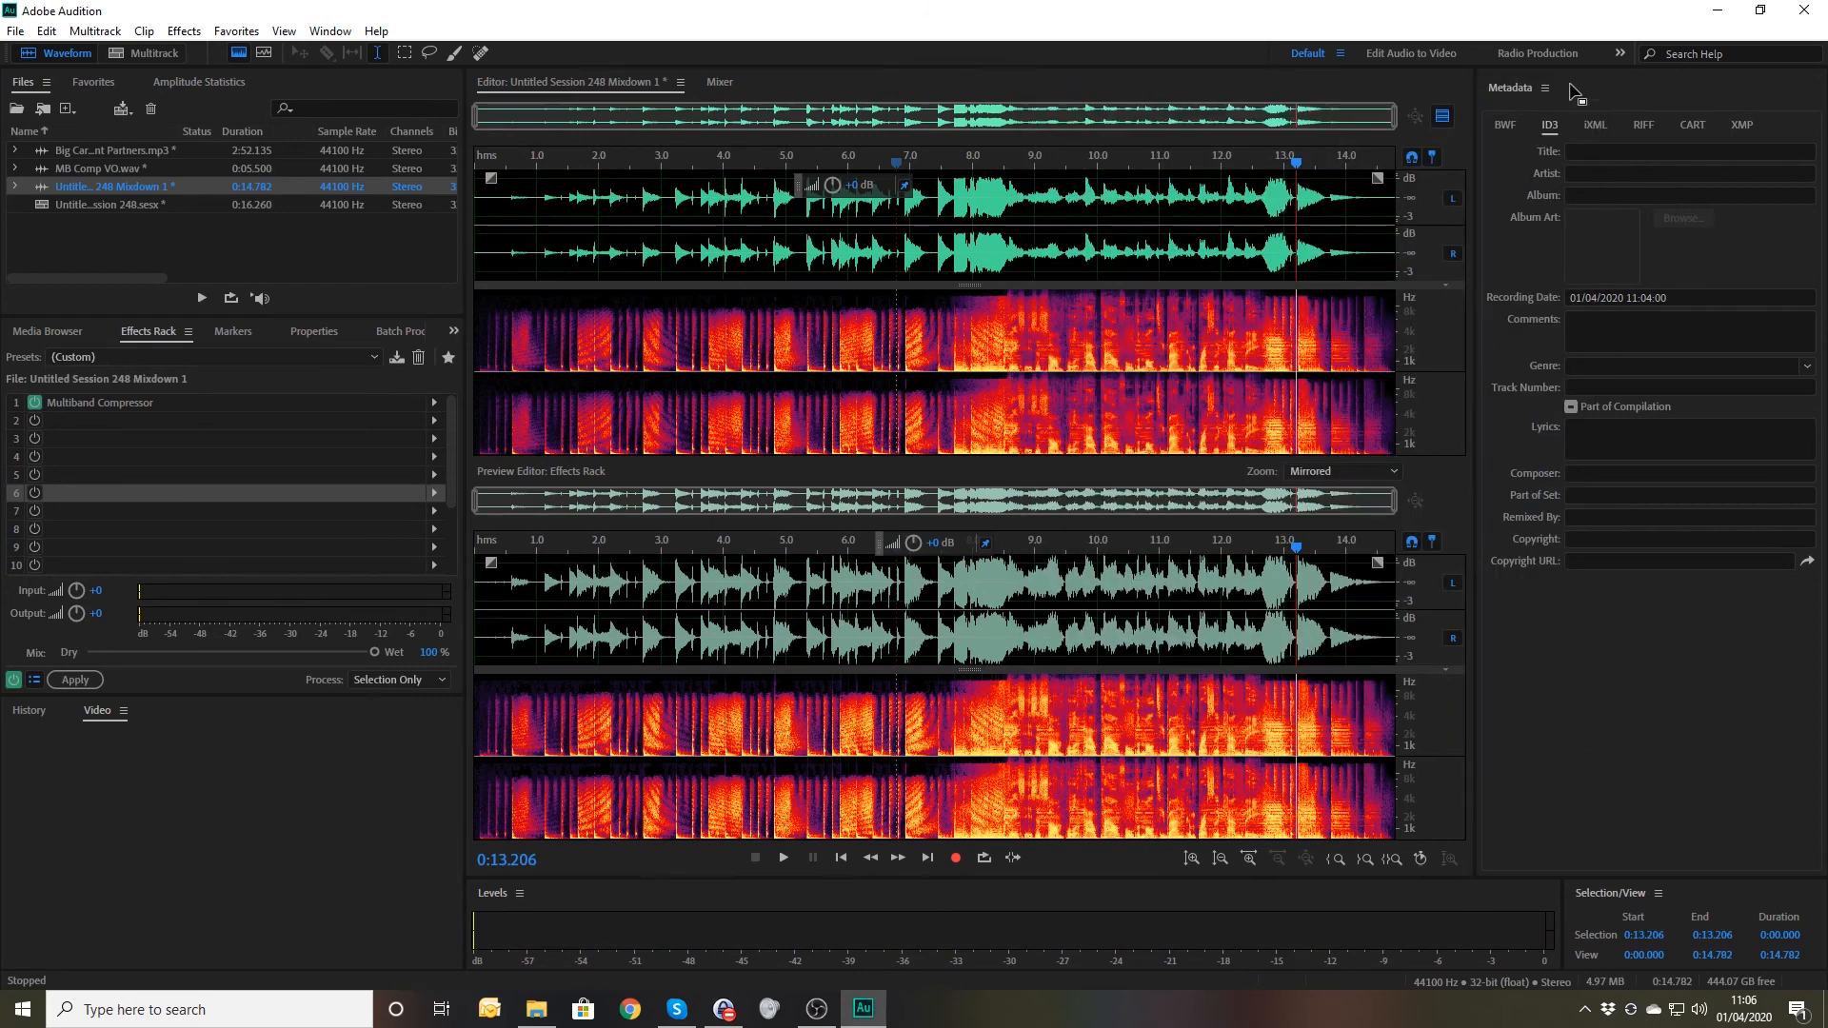